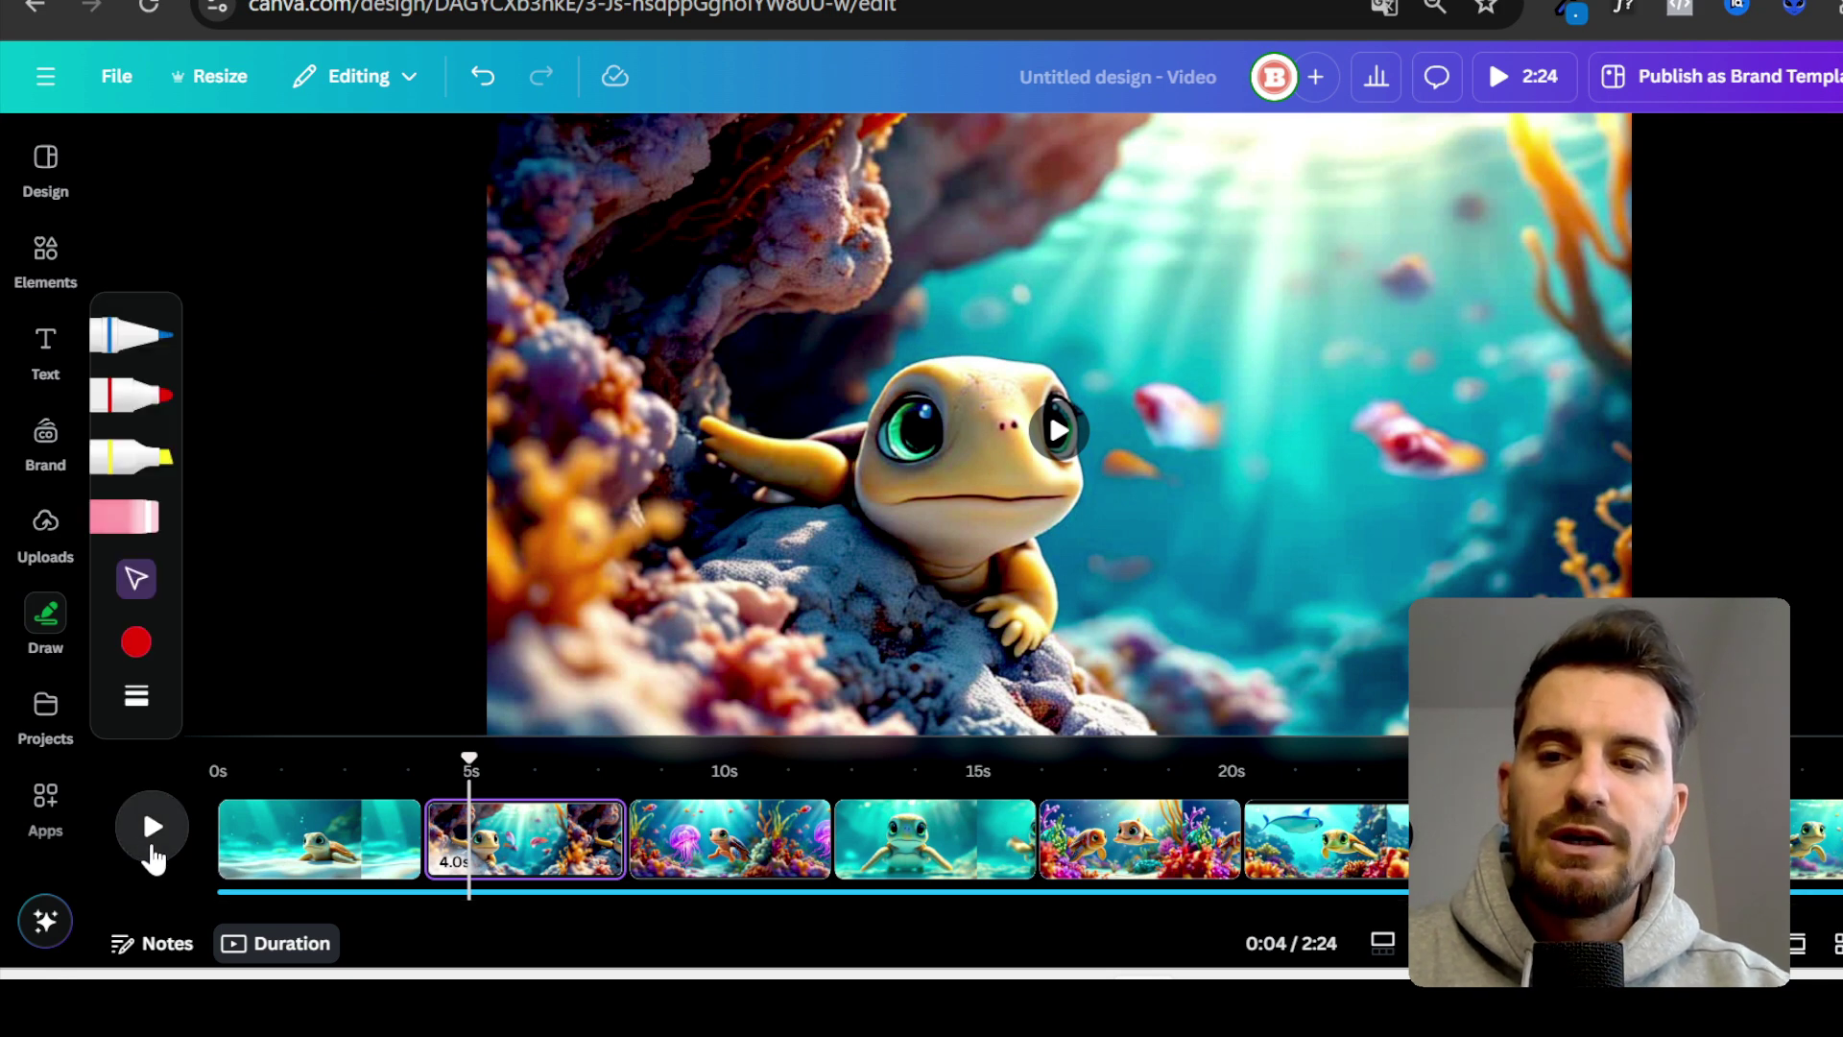
# - Play the animated turtle video in the Canva editor
pyautogui.click(146, 843)
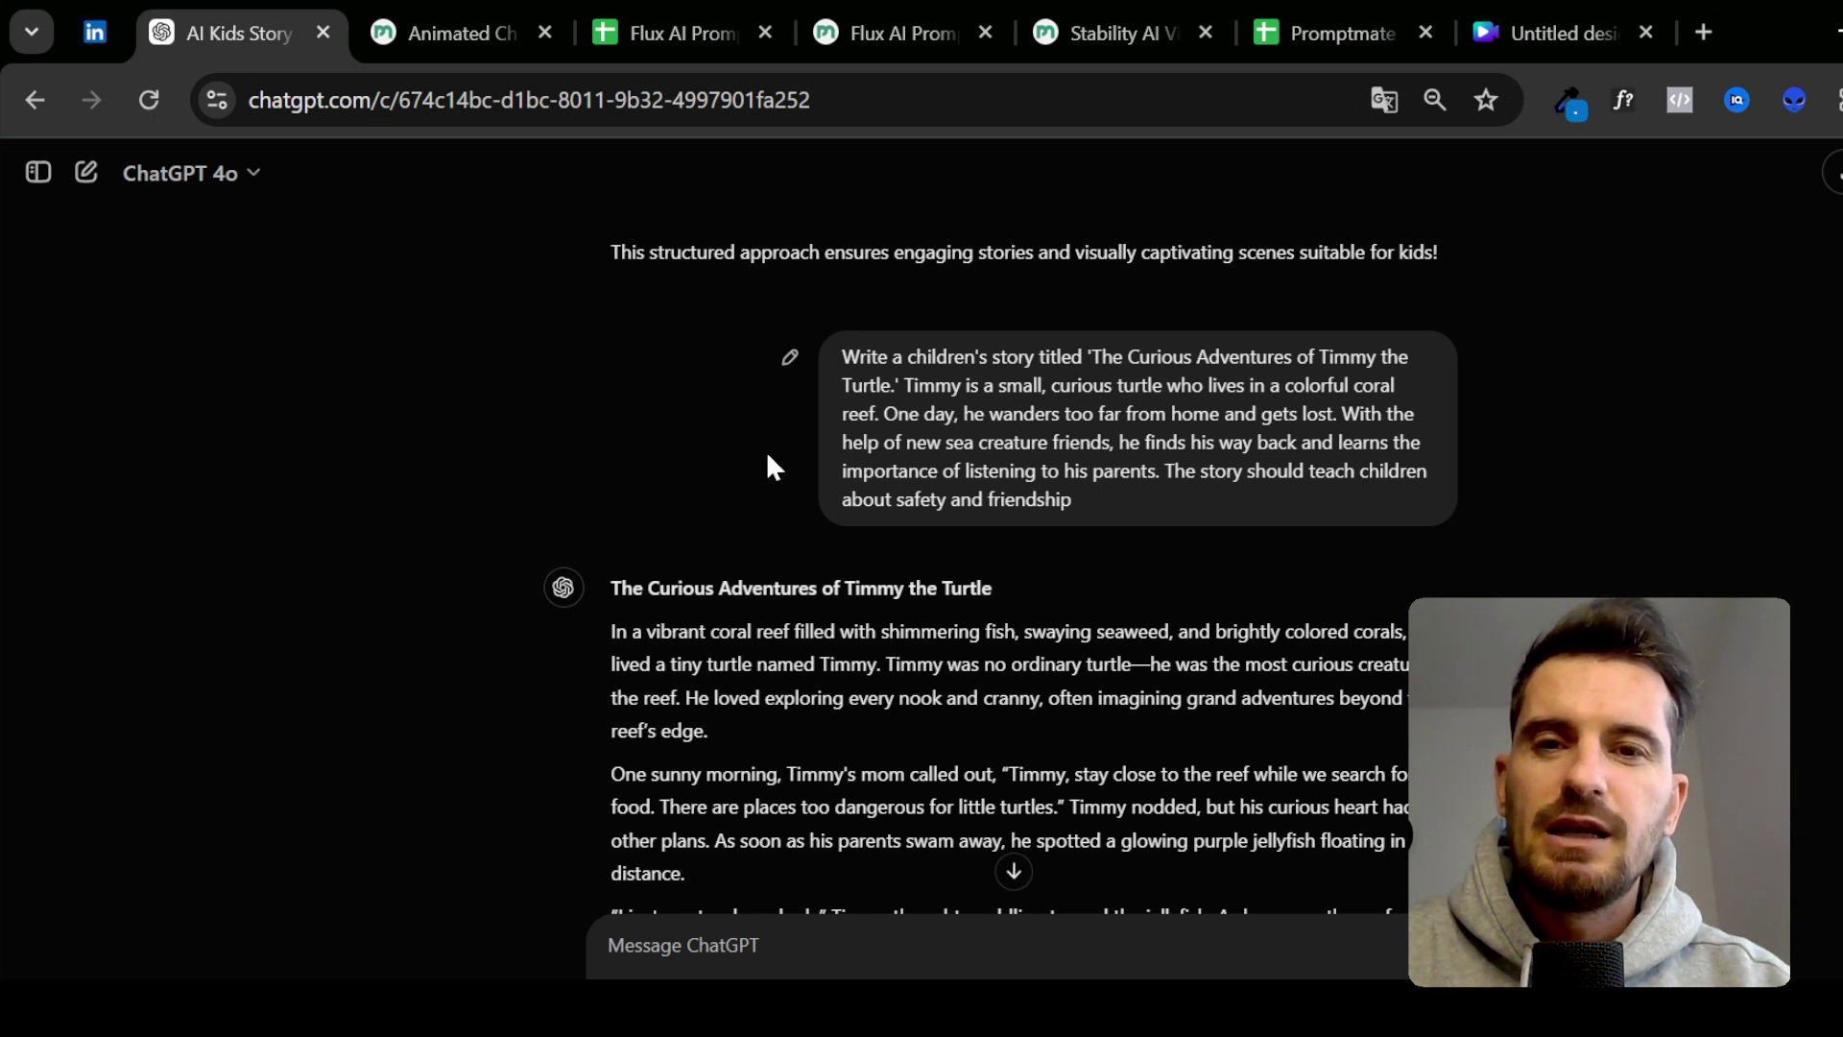
# - Review the ChatGPT story prompt for 'The Curious Adventures of Timmy the Turtle' and select the full generated story text
pyautogui.scroll(-1, 768, 457)
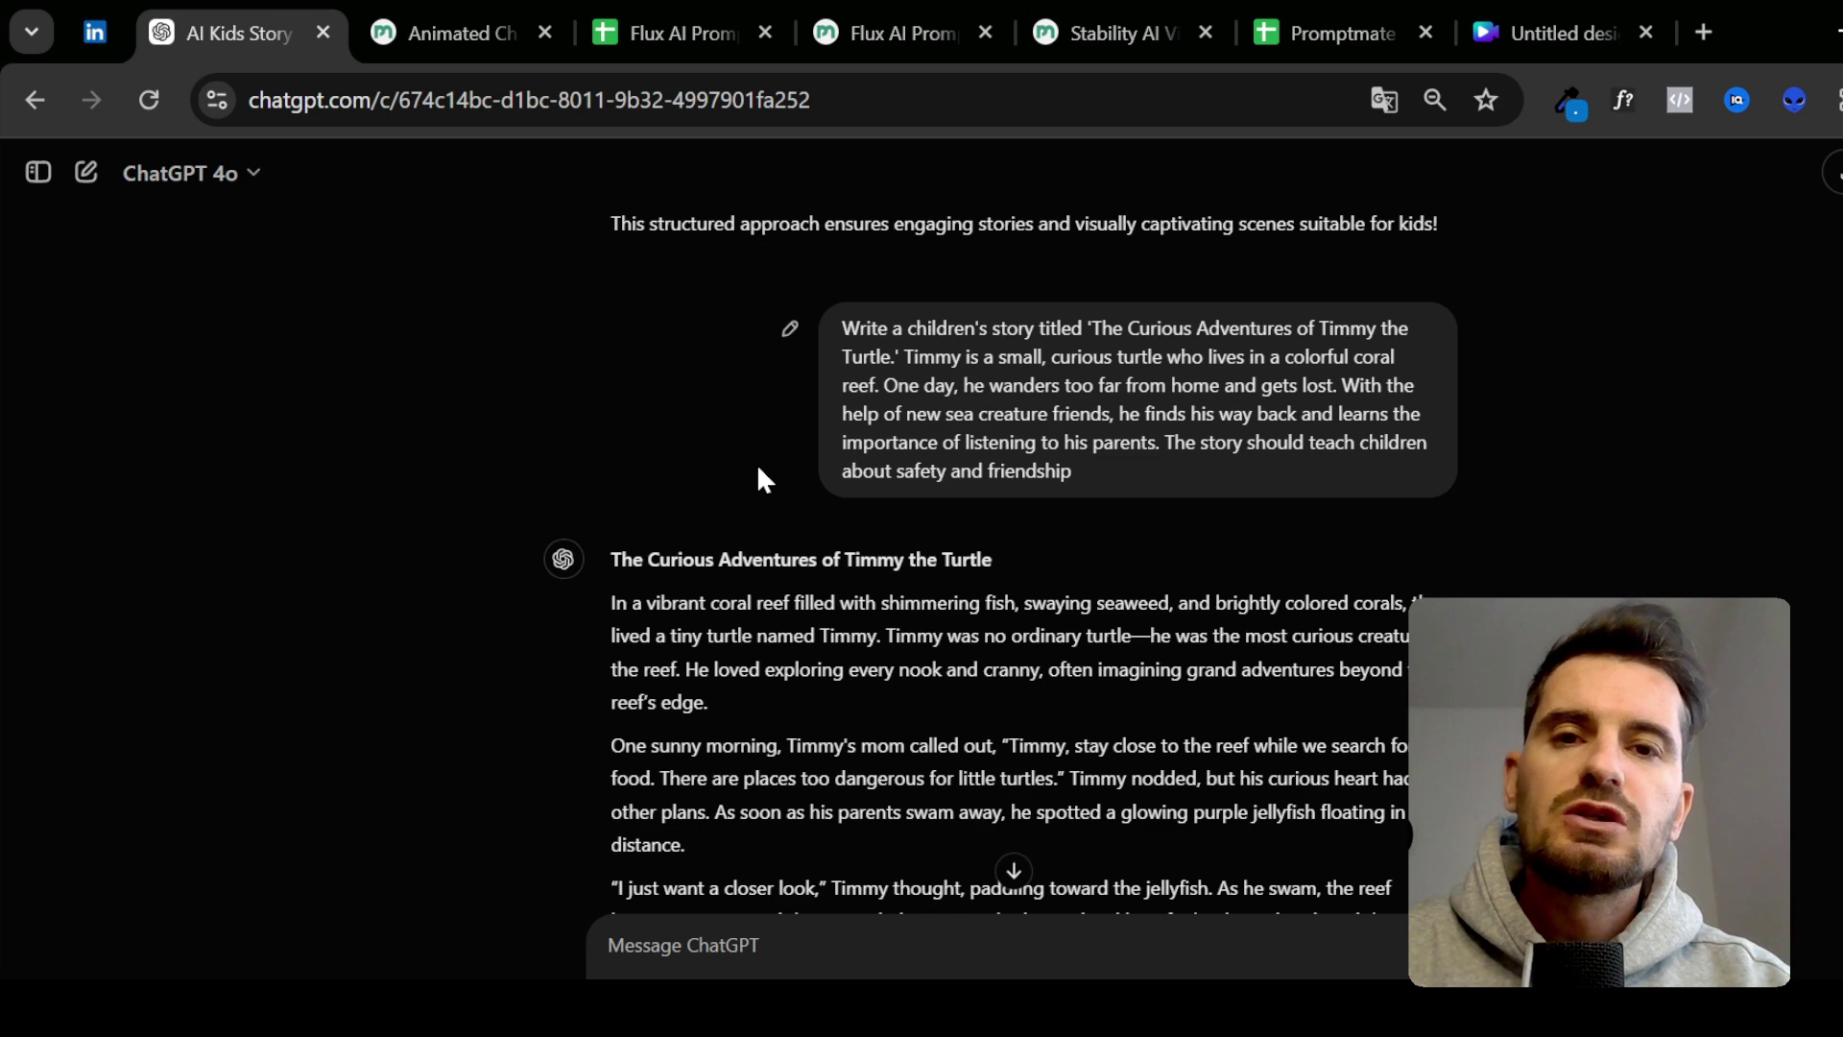
pyautogui.scroll(-2, 758, 471)
pyautogui.moveTo(611, 480); pyautogui.dragTo(725, 901)
pyautogui.moveTo(718, 672); pyautogui.dragTo(730, 816)
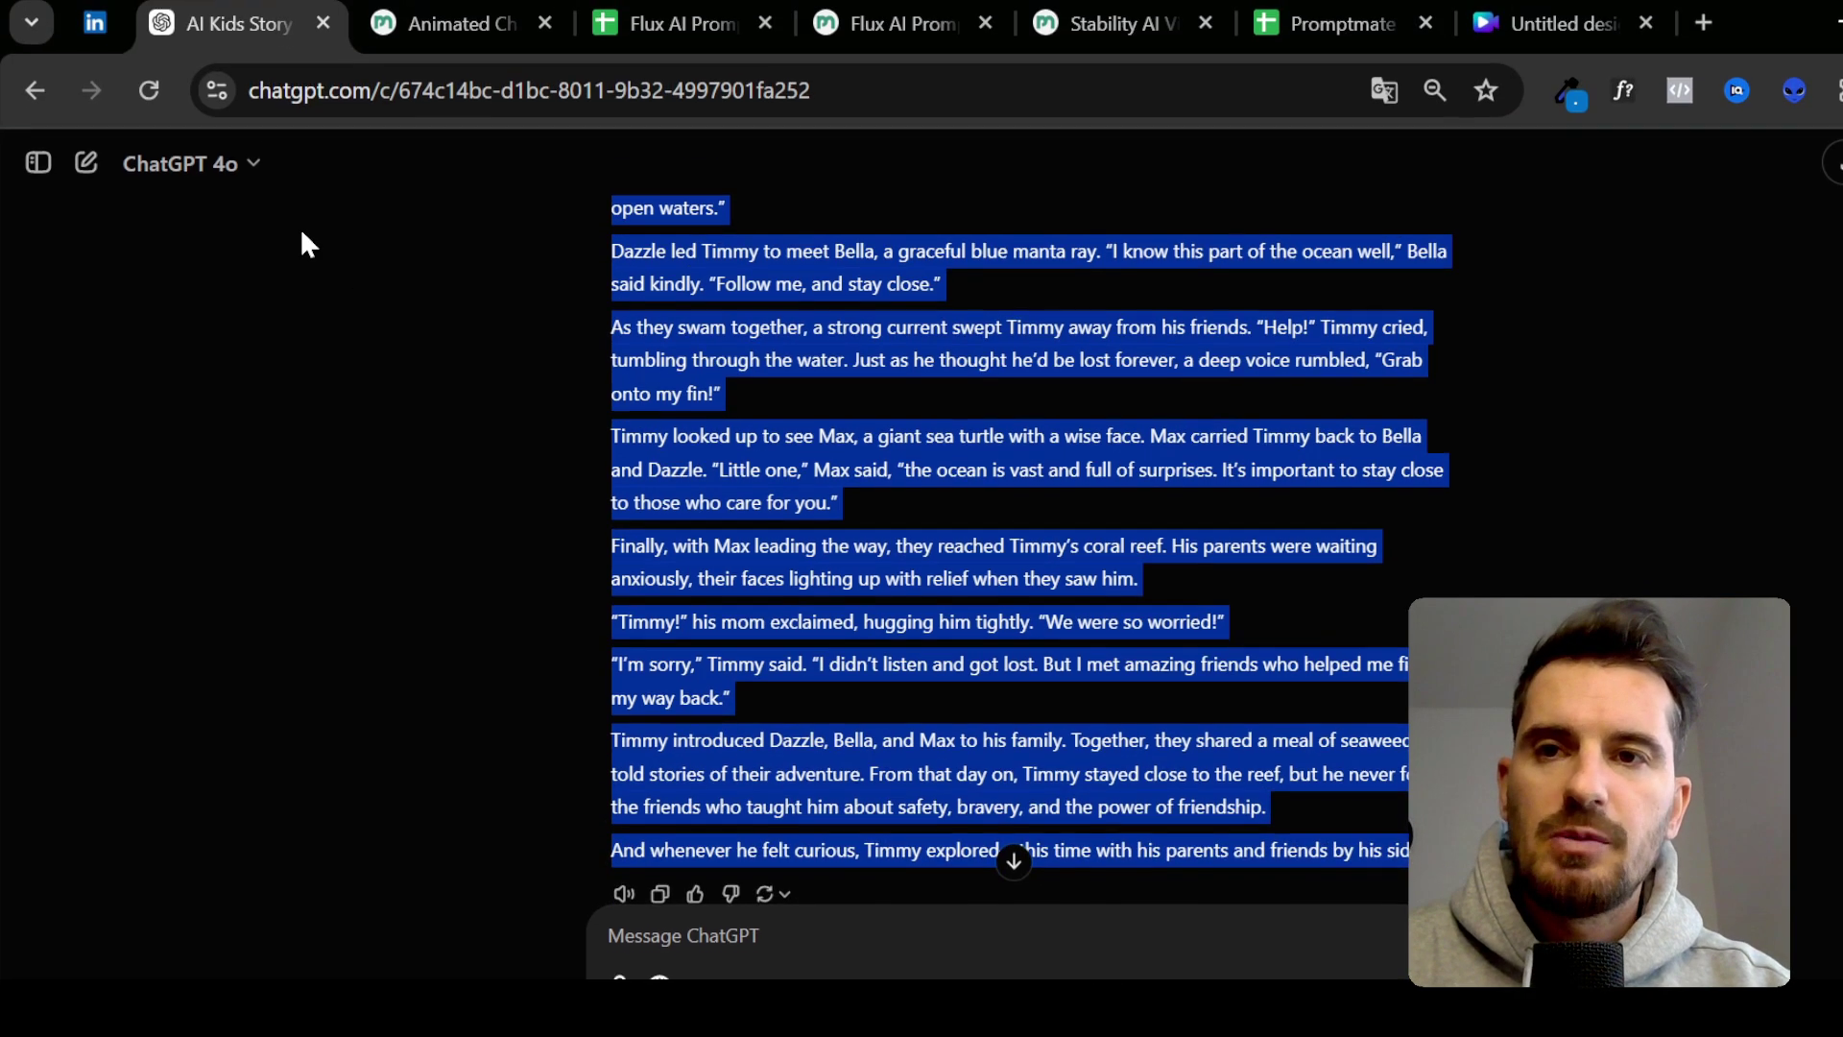
# - Switch to Promptmate's Animated Character Prompt Base and Variations app and read Prompt 1, highlighting its example base prompt
pyautogui.click(411, 29)
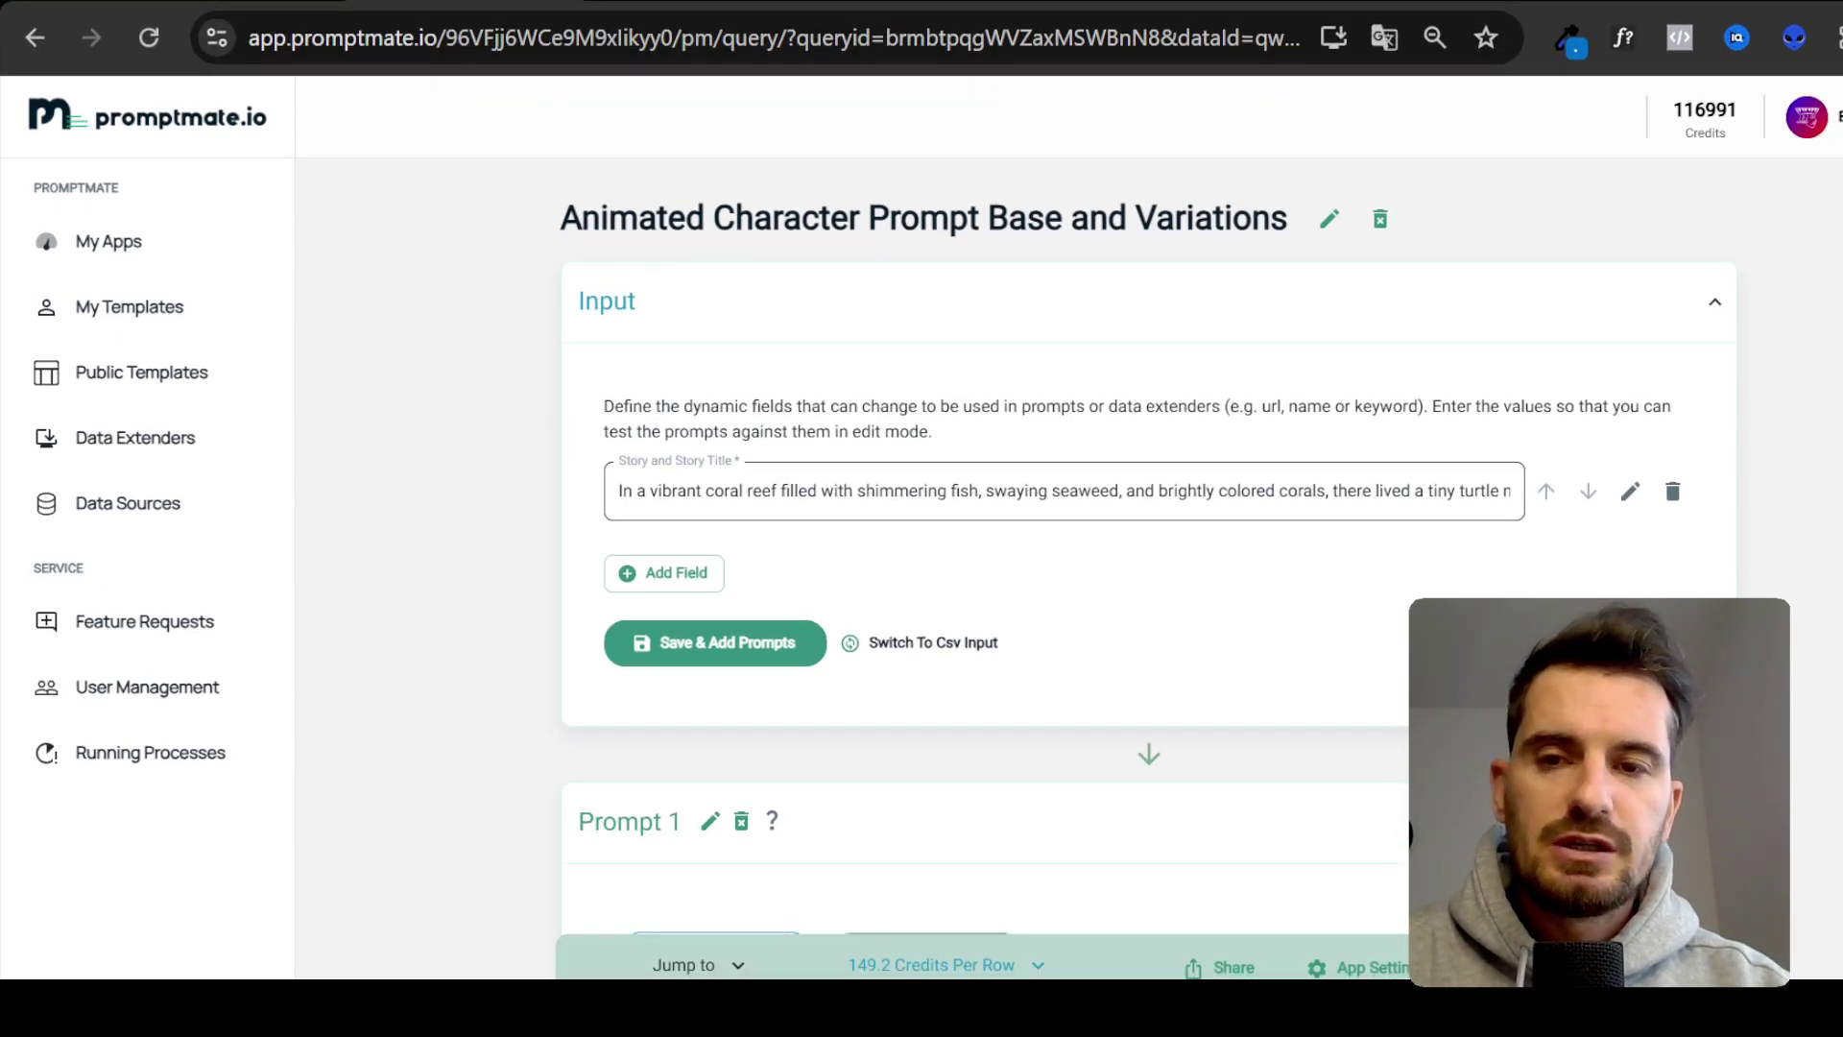
pyautogui.scroll(-5, 543, 672)
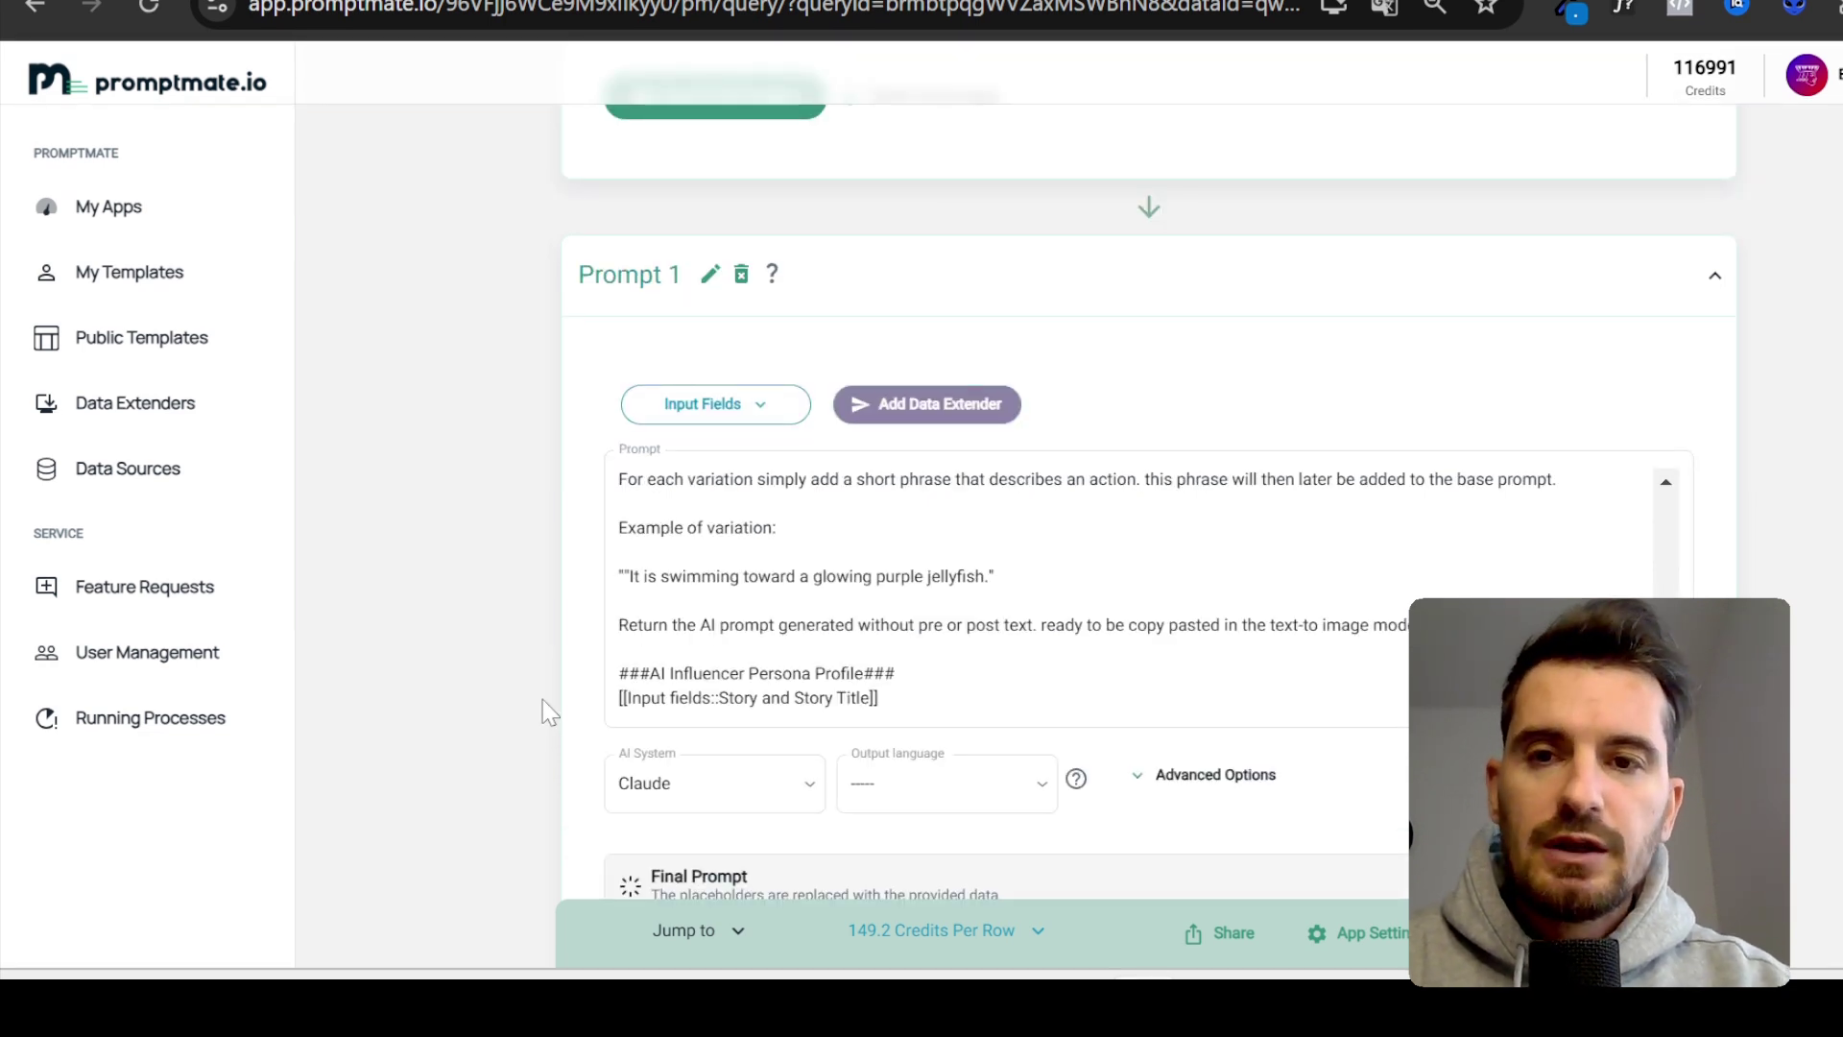
pyautogui.scroll(-1, 543, 710)
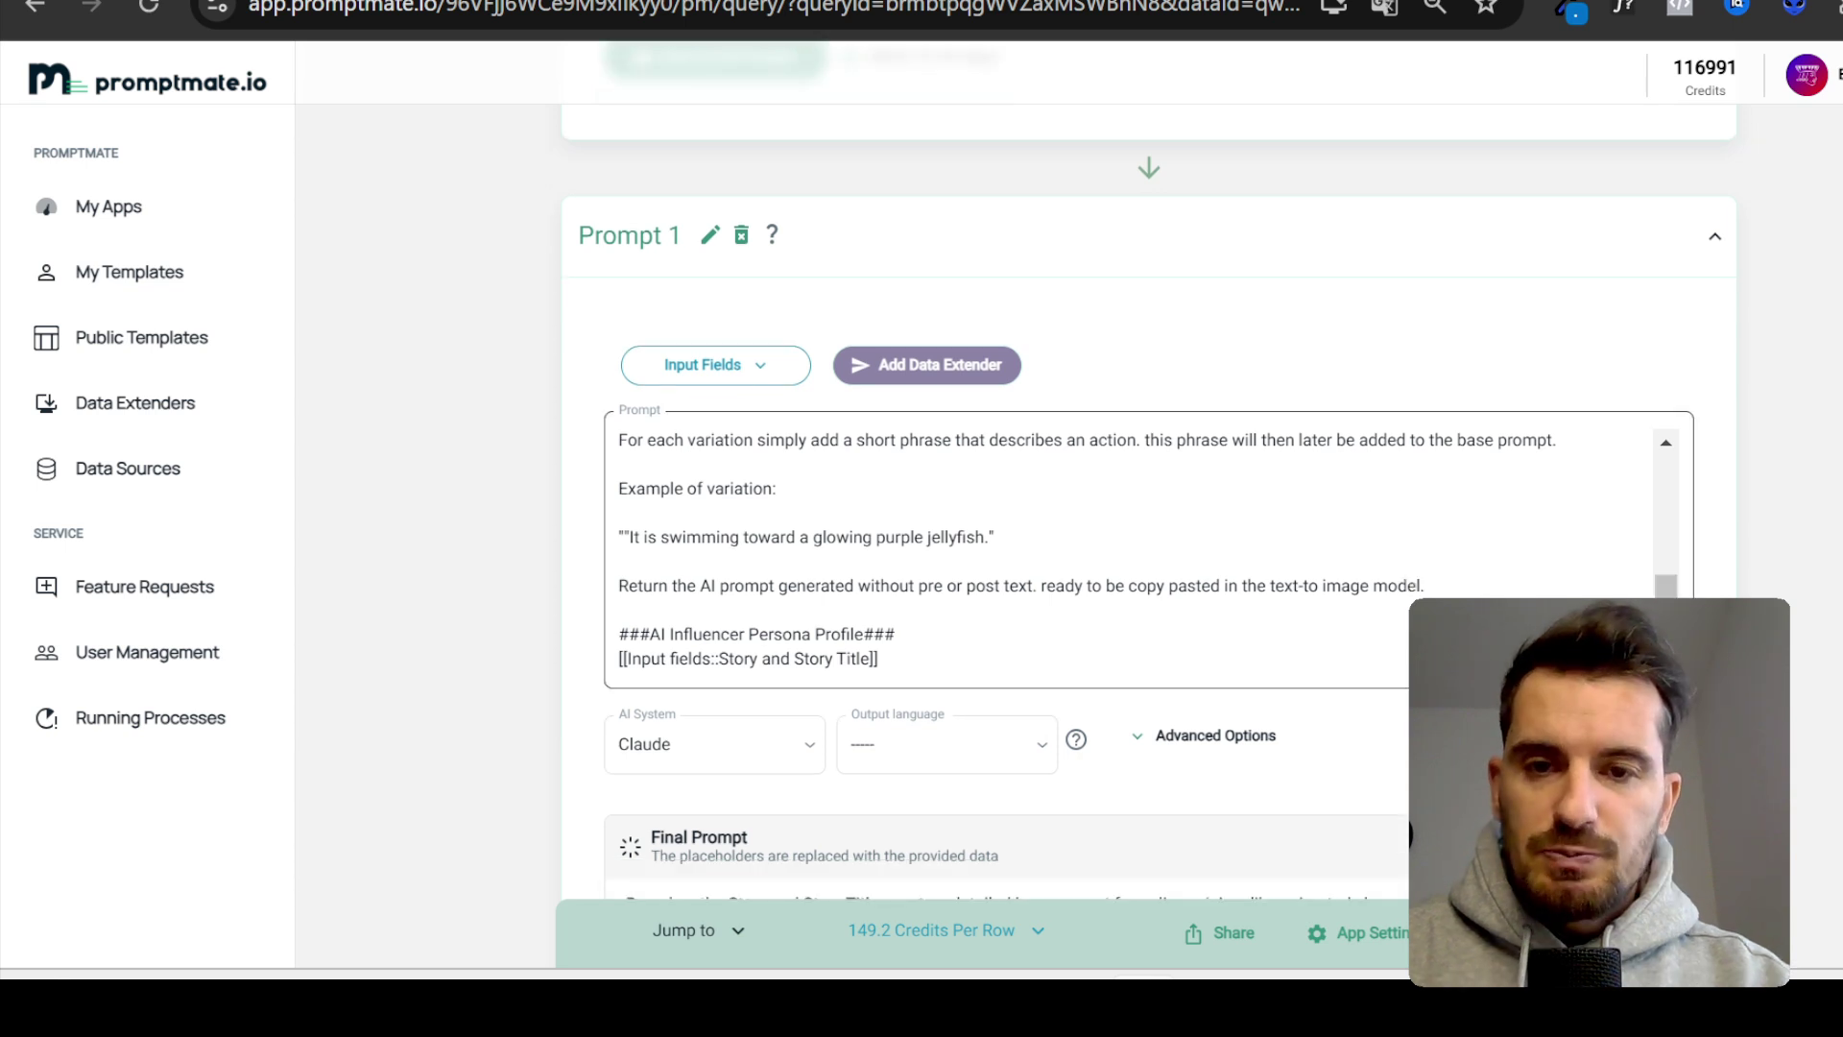
pyautogui.scroll(10, 1133, 544)
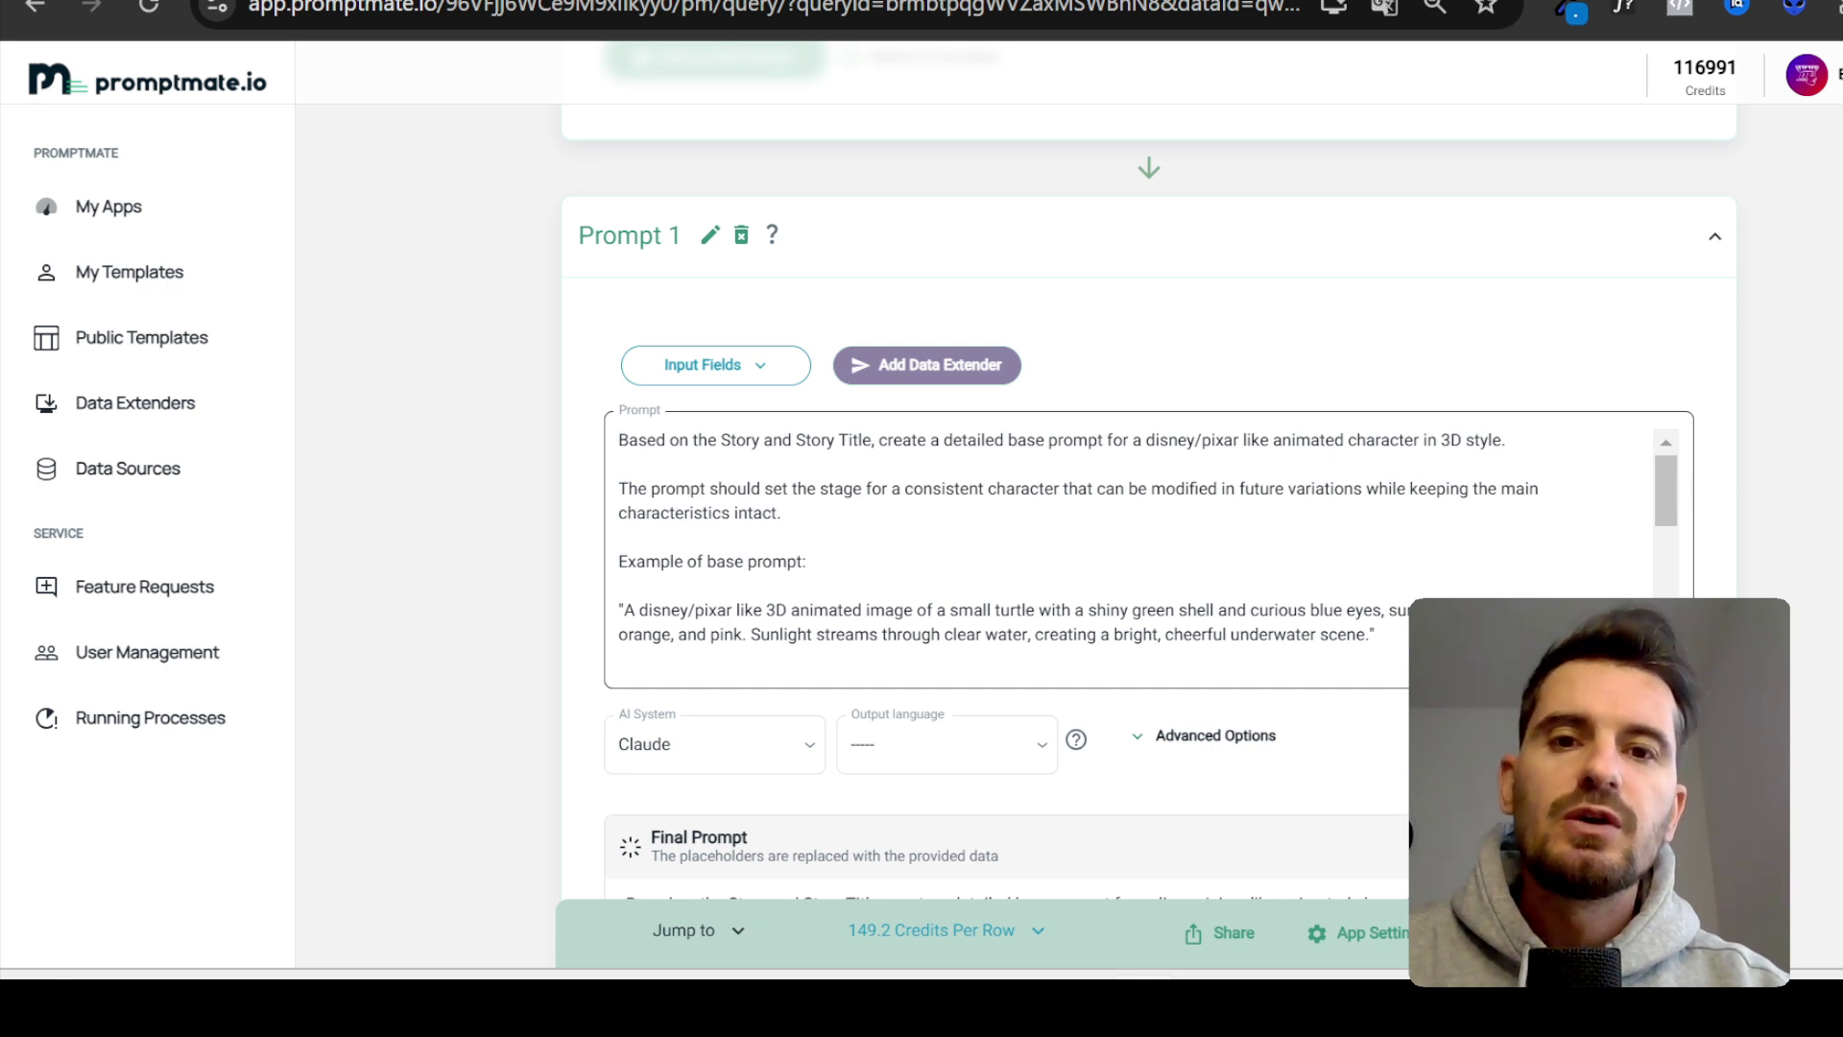
pyautogui.scroll(-1, 1133, 547)
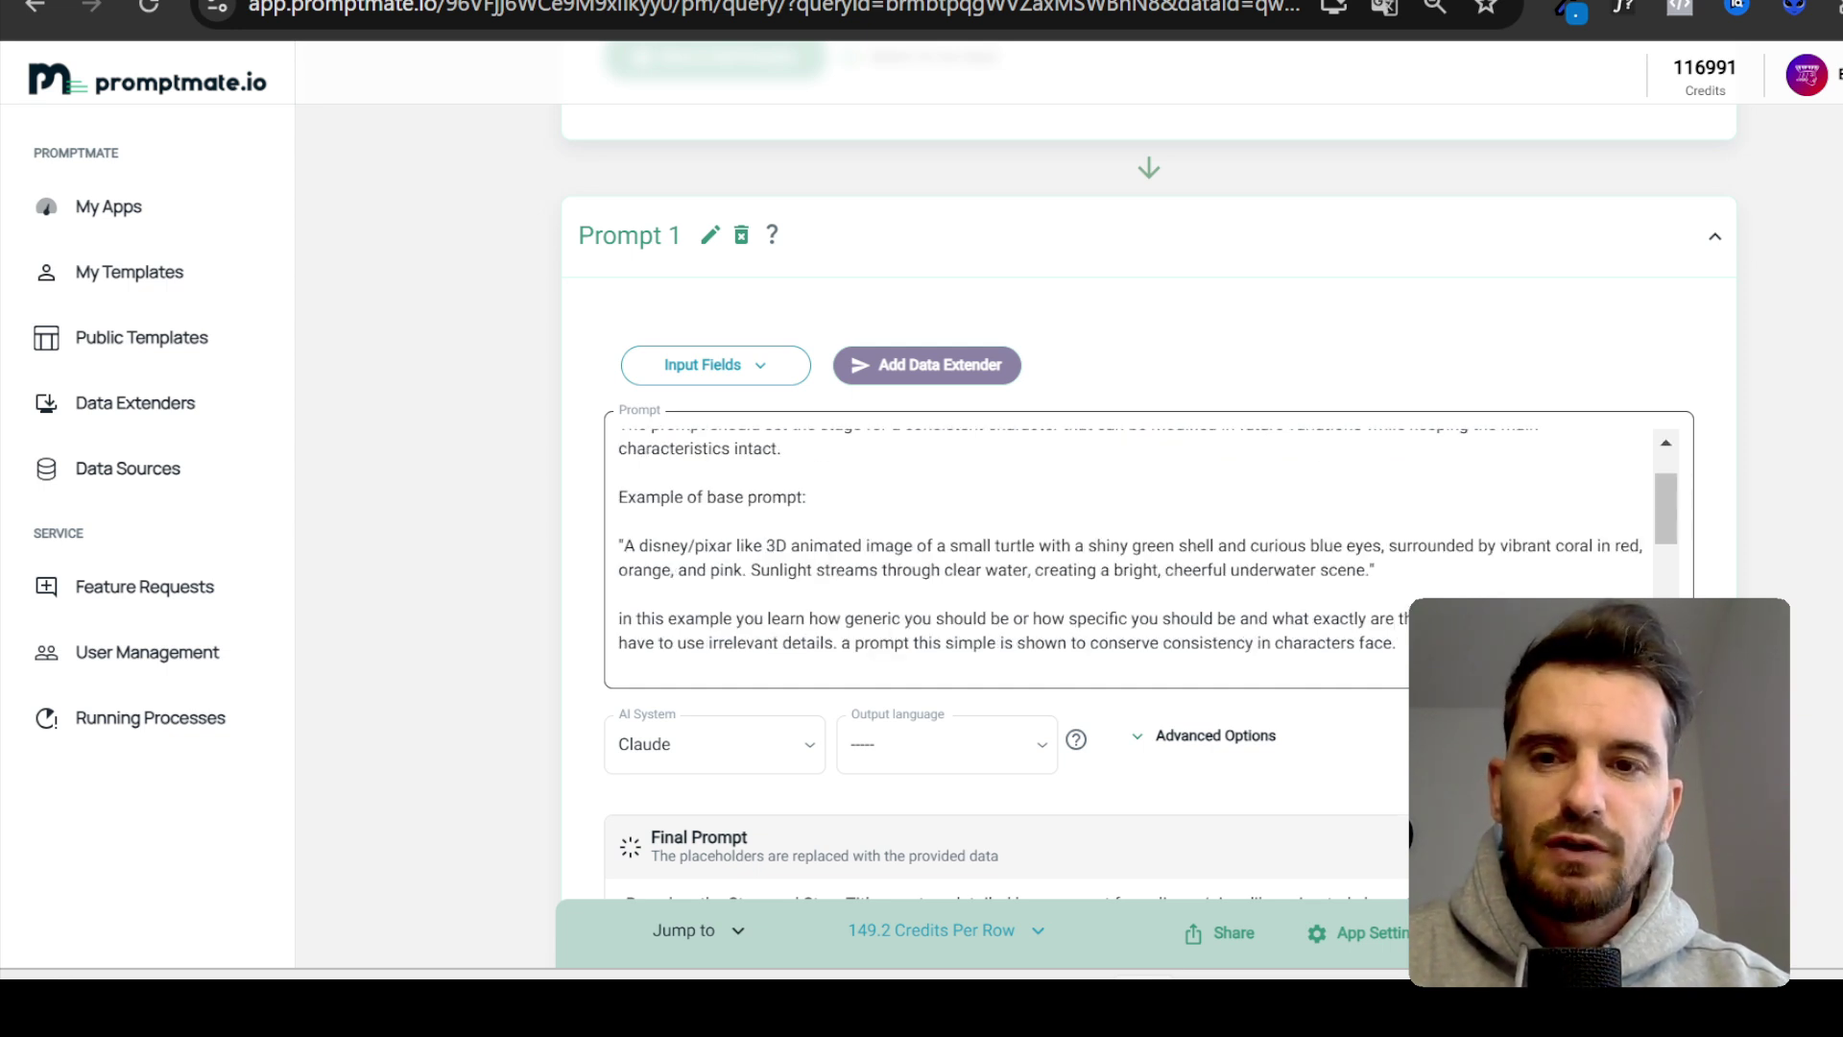
pyautogui.moveTo(620, 545); pyautogui.dragTo(1375, 572)
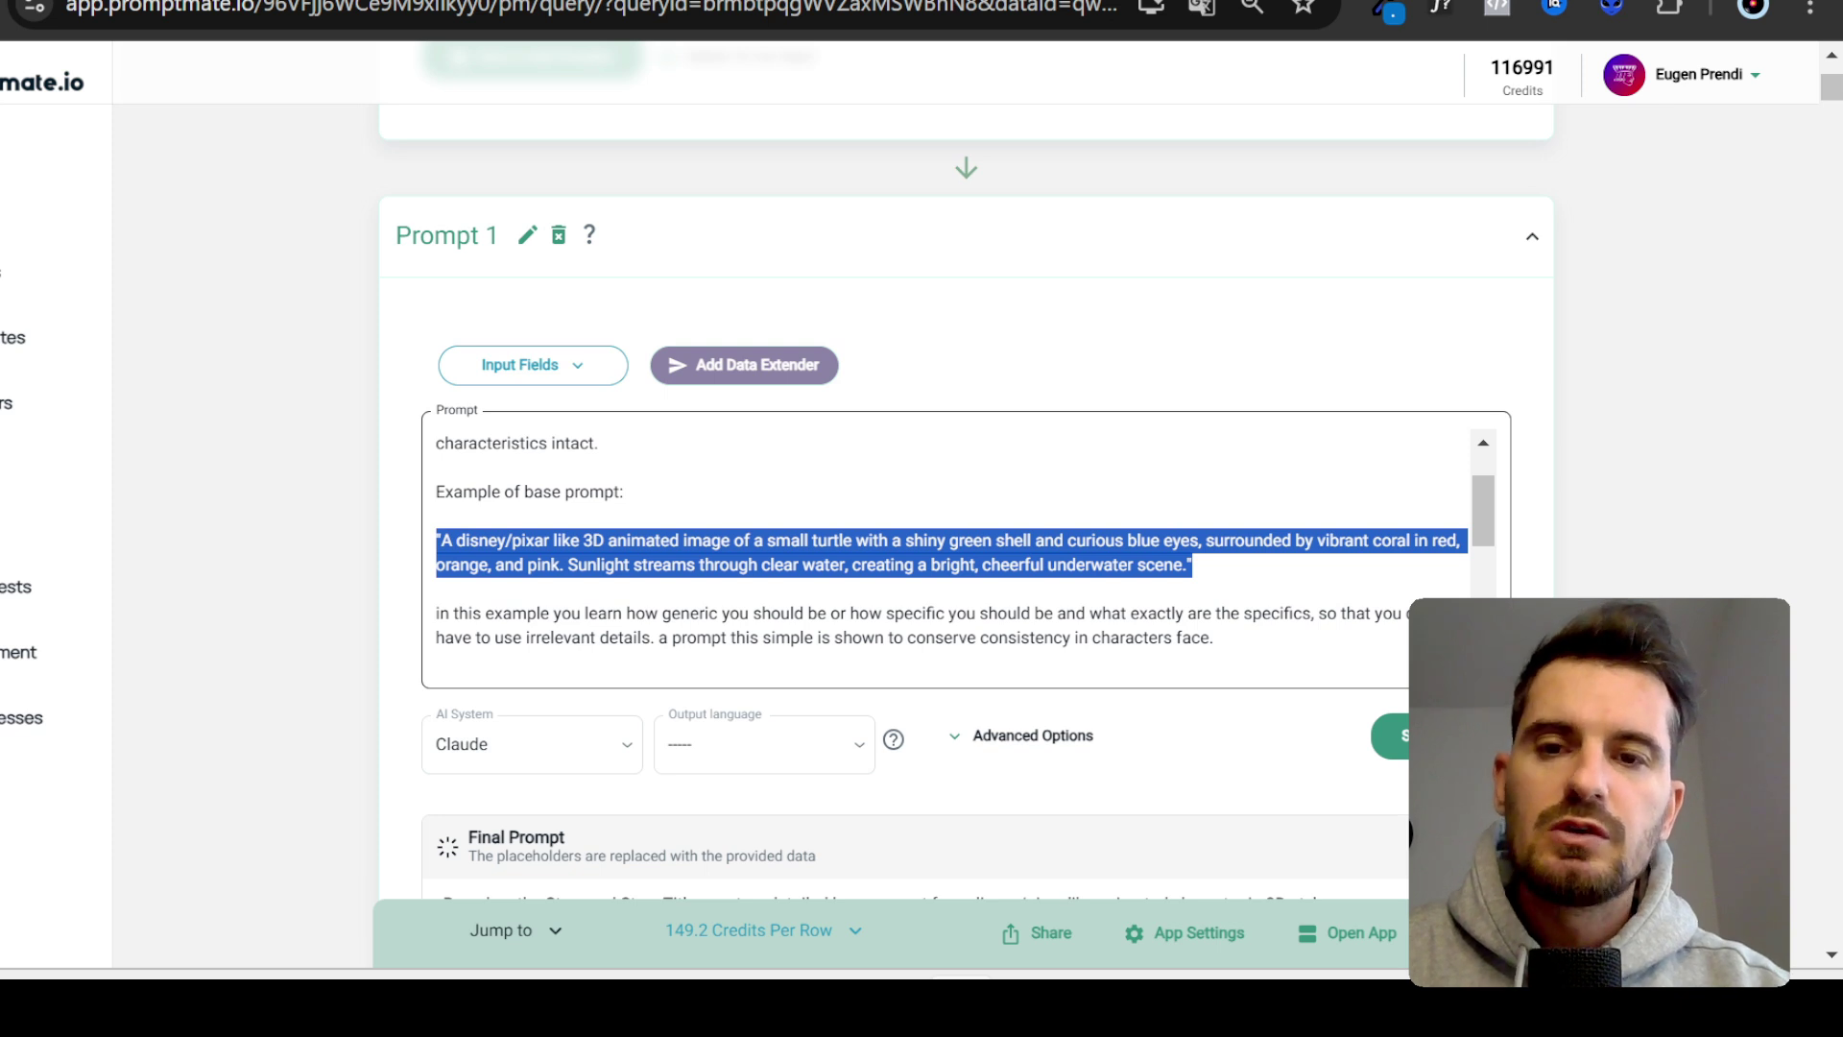
pyautogui.scroll(-3, 951, 547)
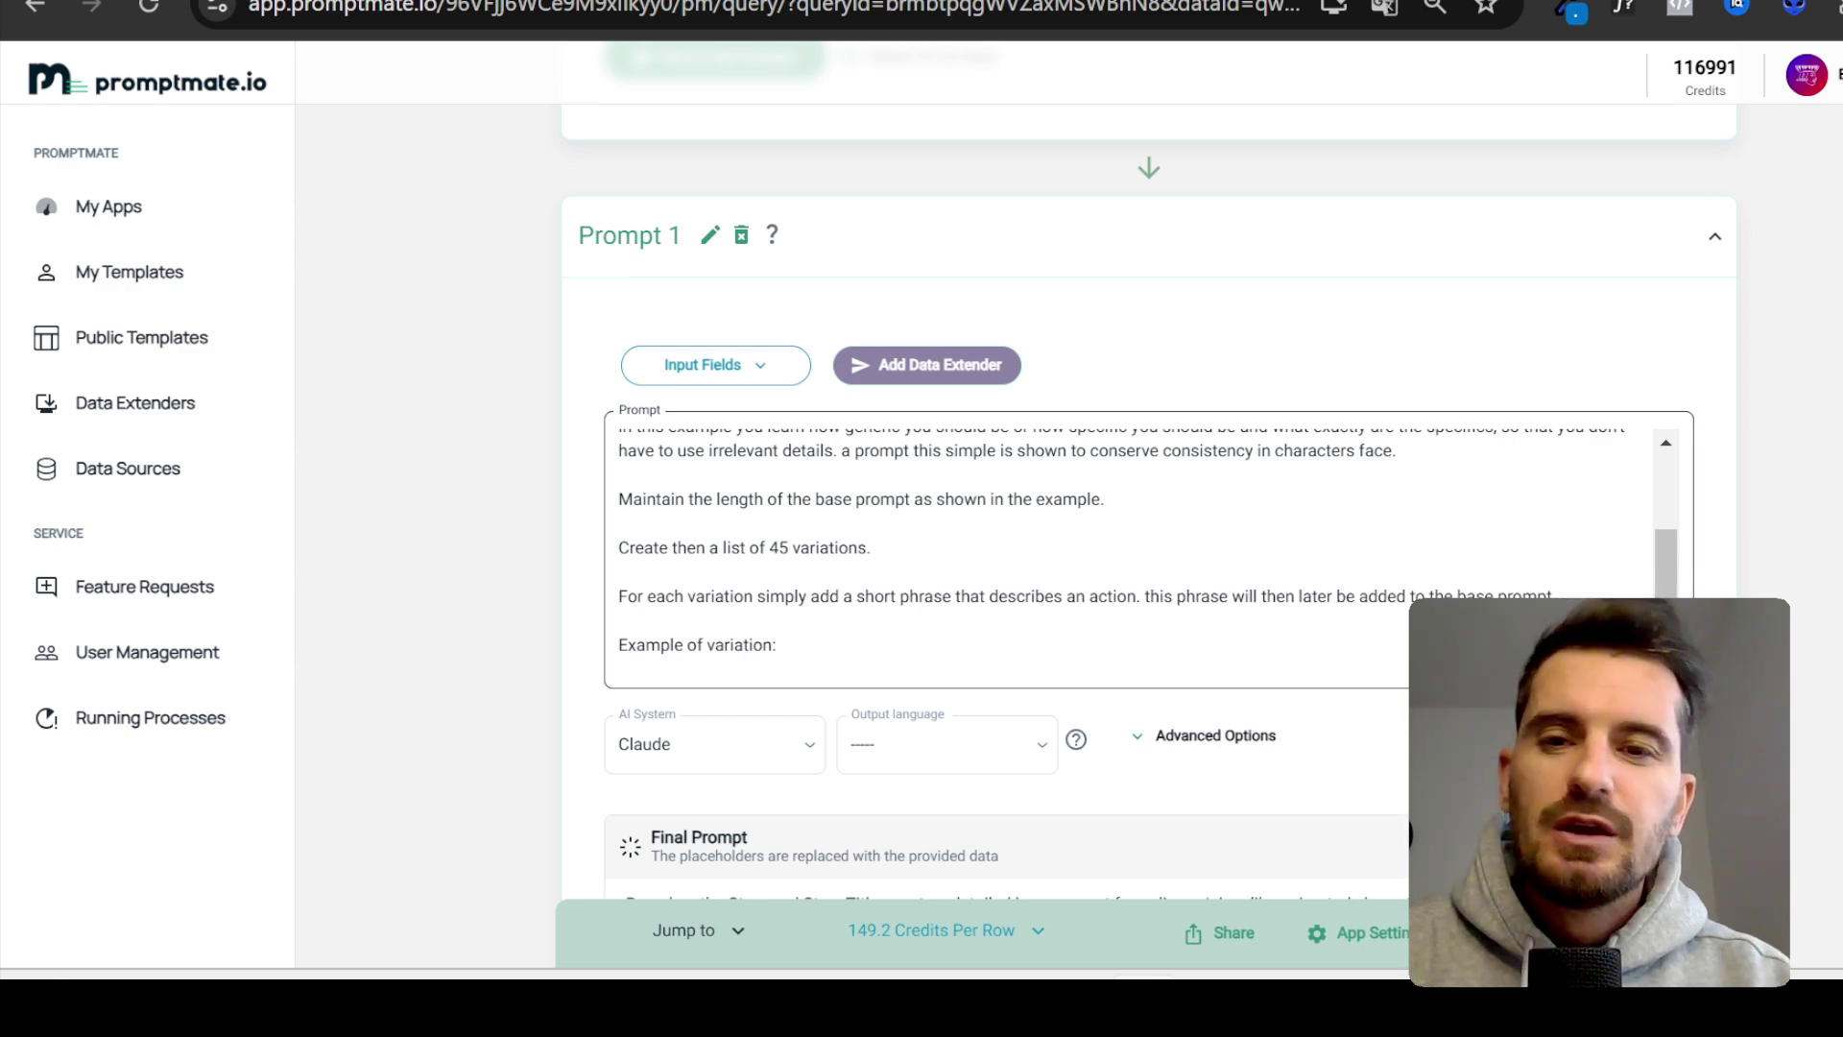
# - Expand Prompt 1's result, highlight the generated base prompt and examine the full list of variations
pyautogui.scroll(-10, 712, 471)
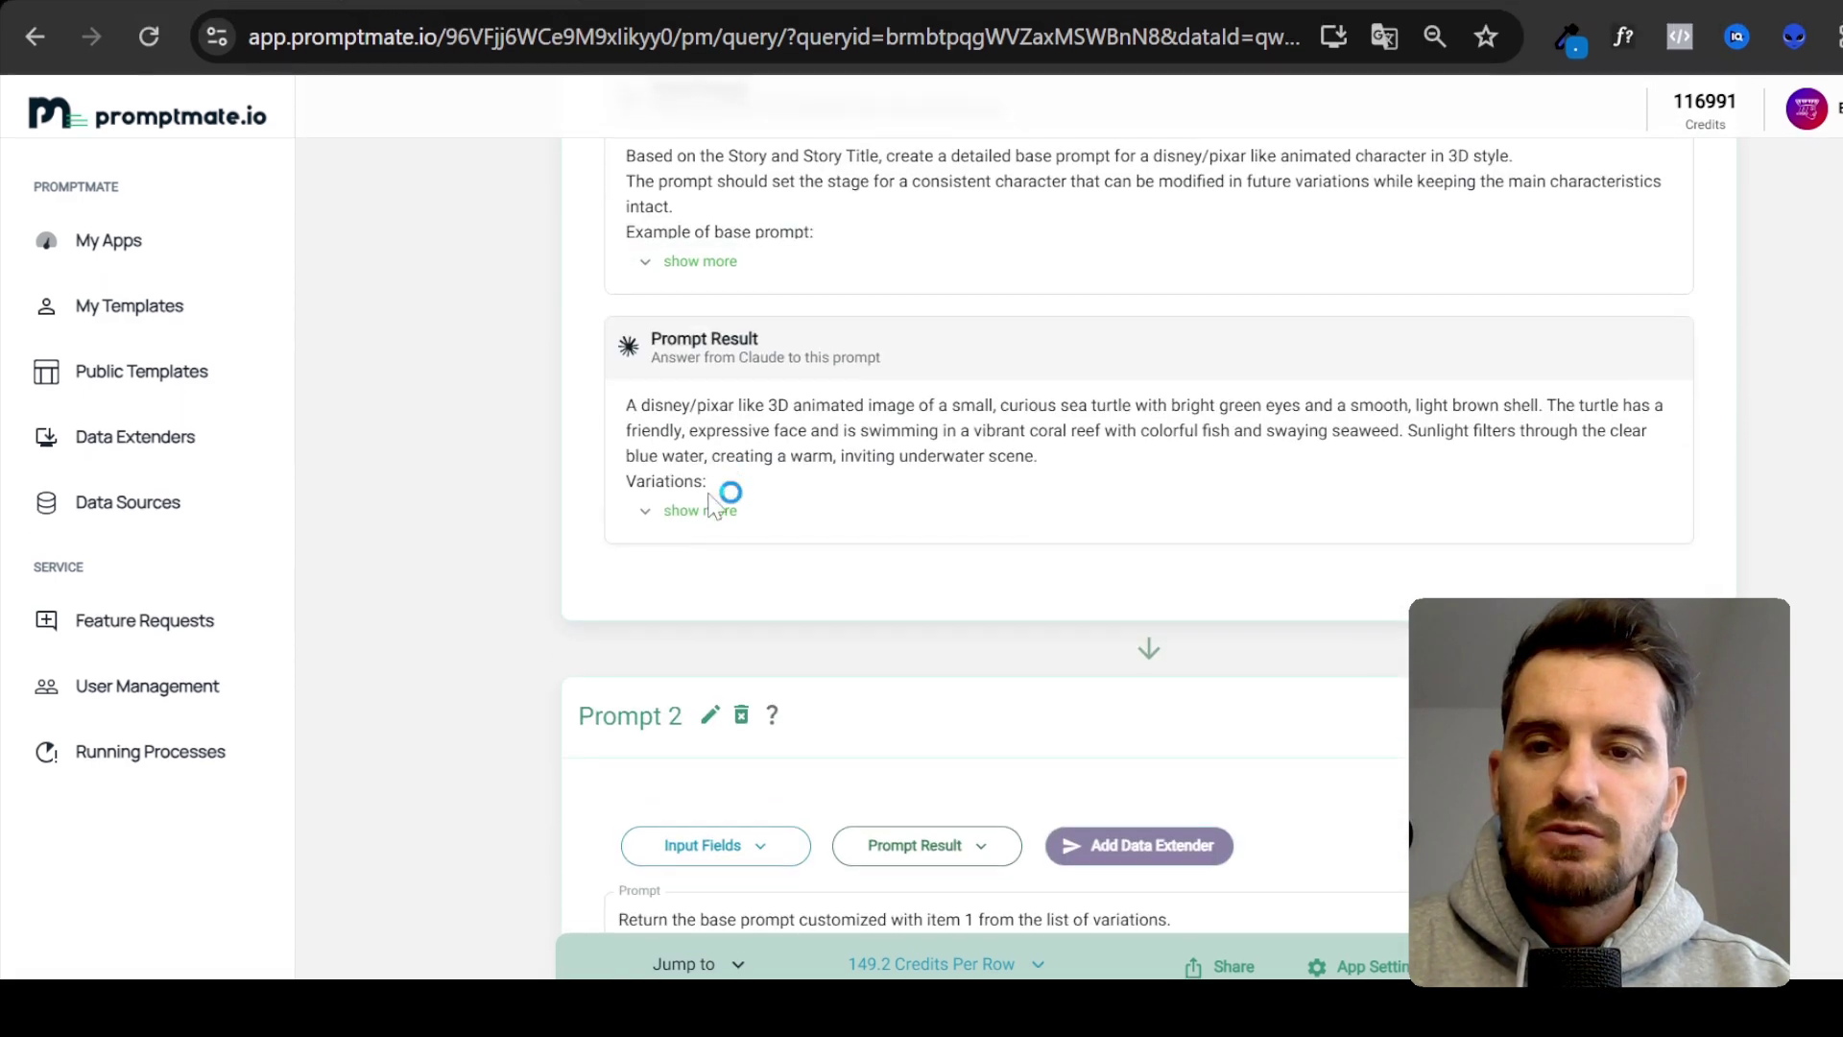
pyautogui.click(707, 511)
pyautogui.tripleClick(809, 455)
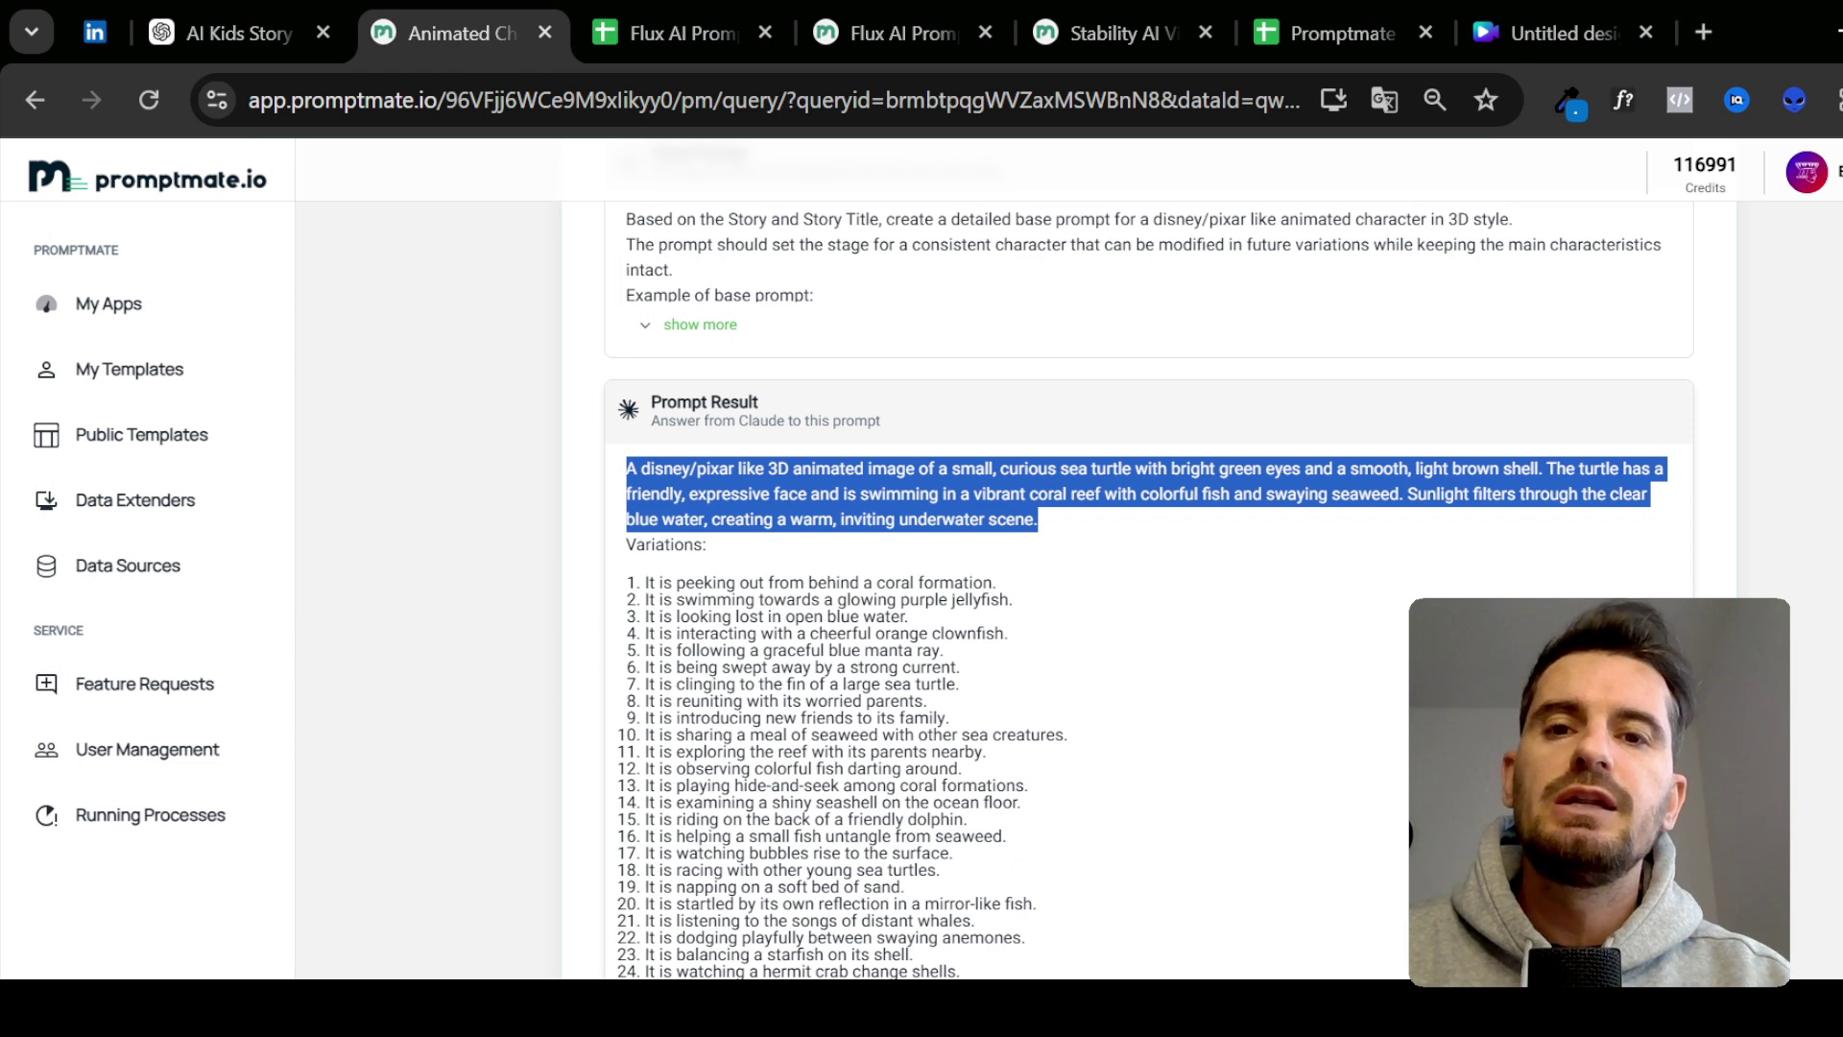
pyautogui.scroll(-5, 1008, 624)
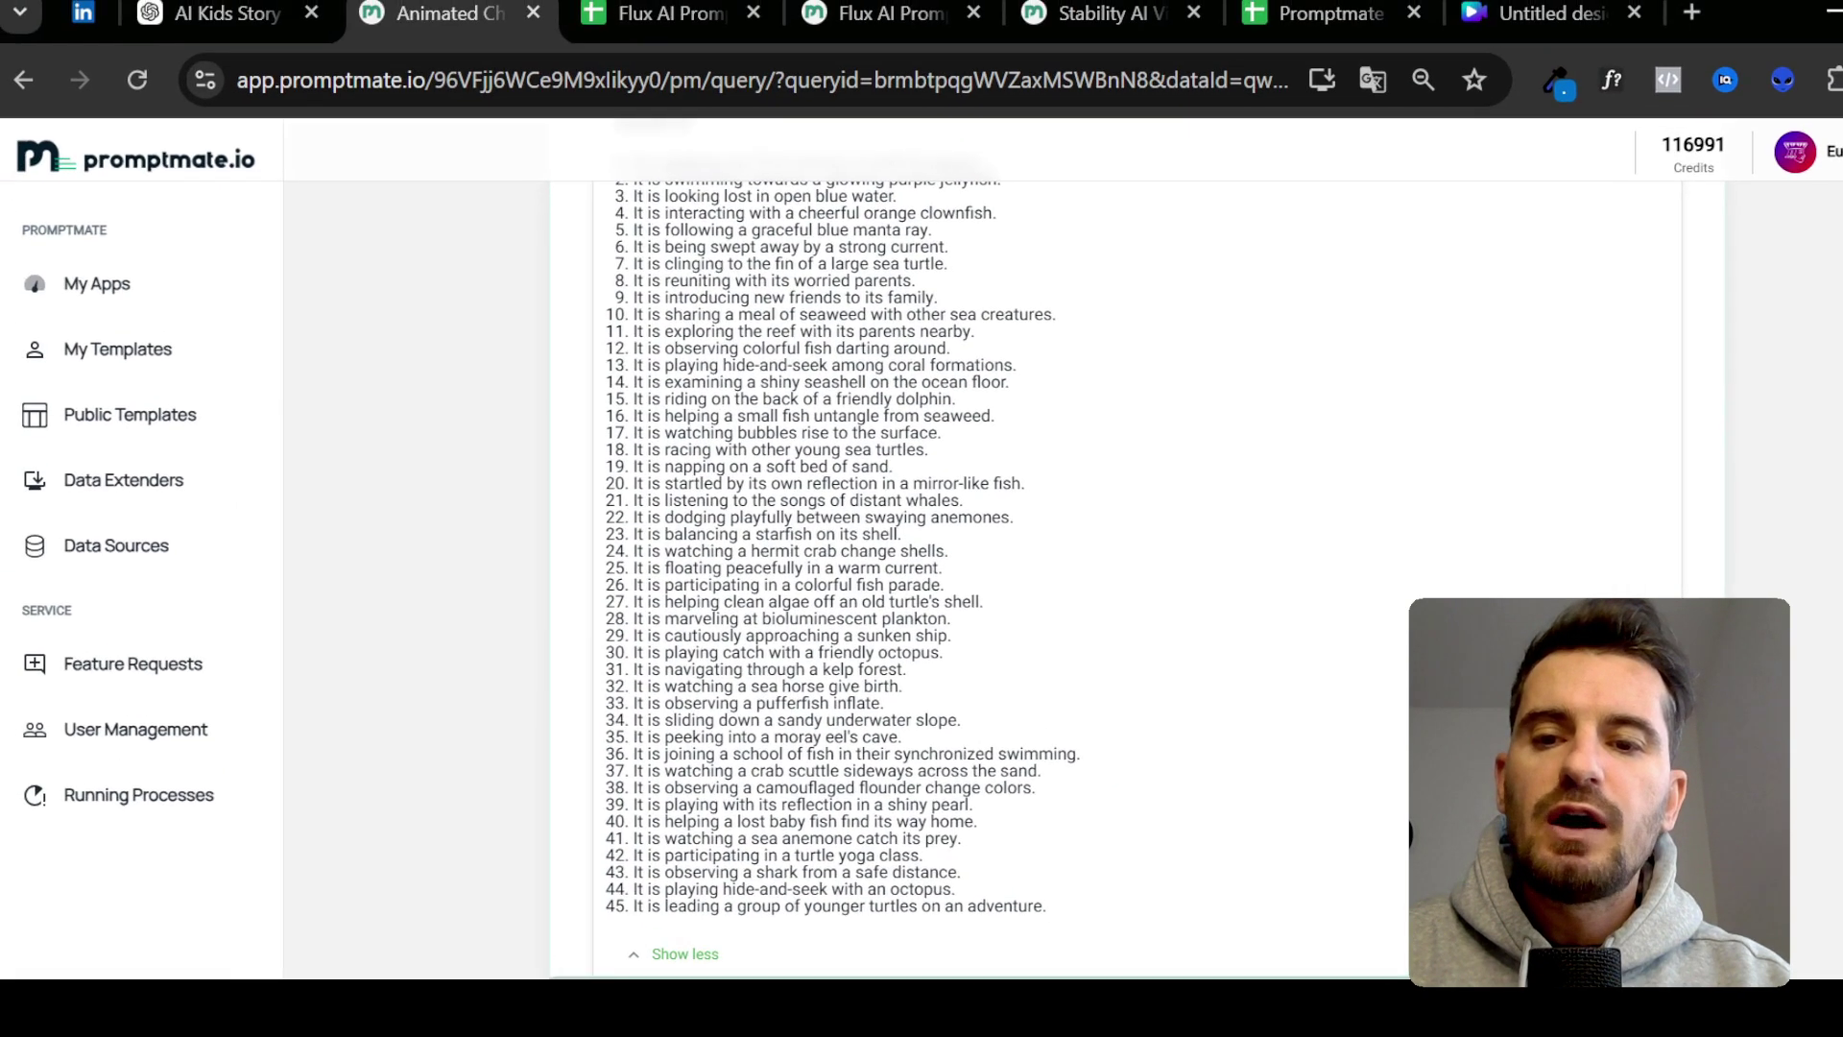
pyautogui.scroll(5, 1008, 576)
pyautogui.scroll(-1, 1008, 576)
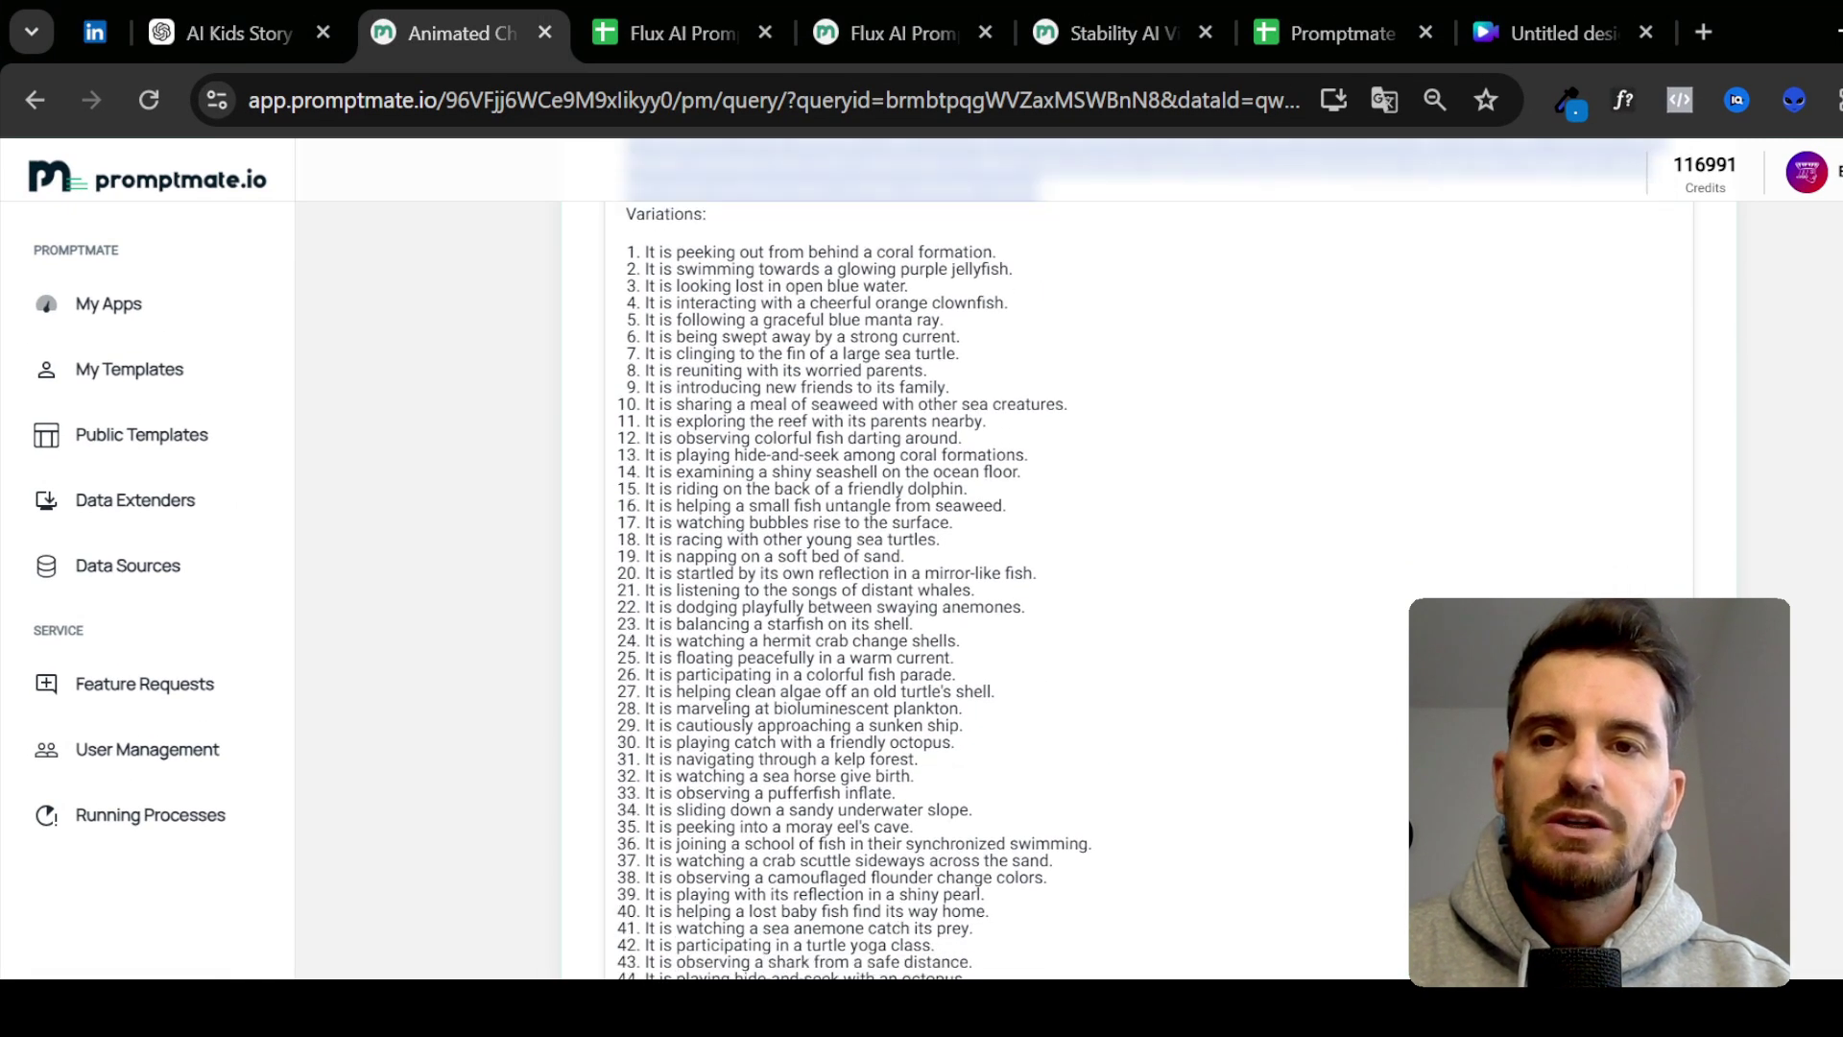
pyautogui.scroll(-8, 1152, 576)
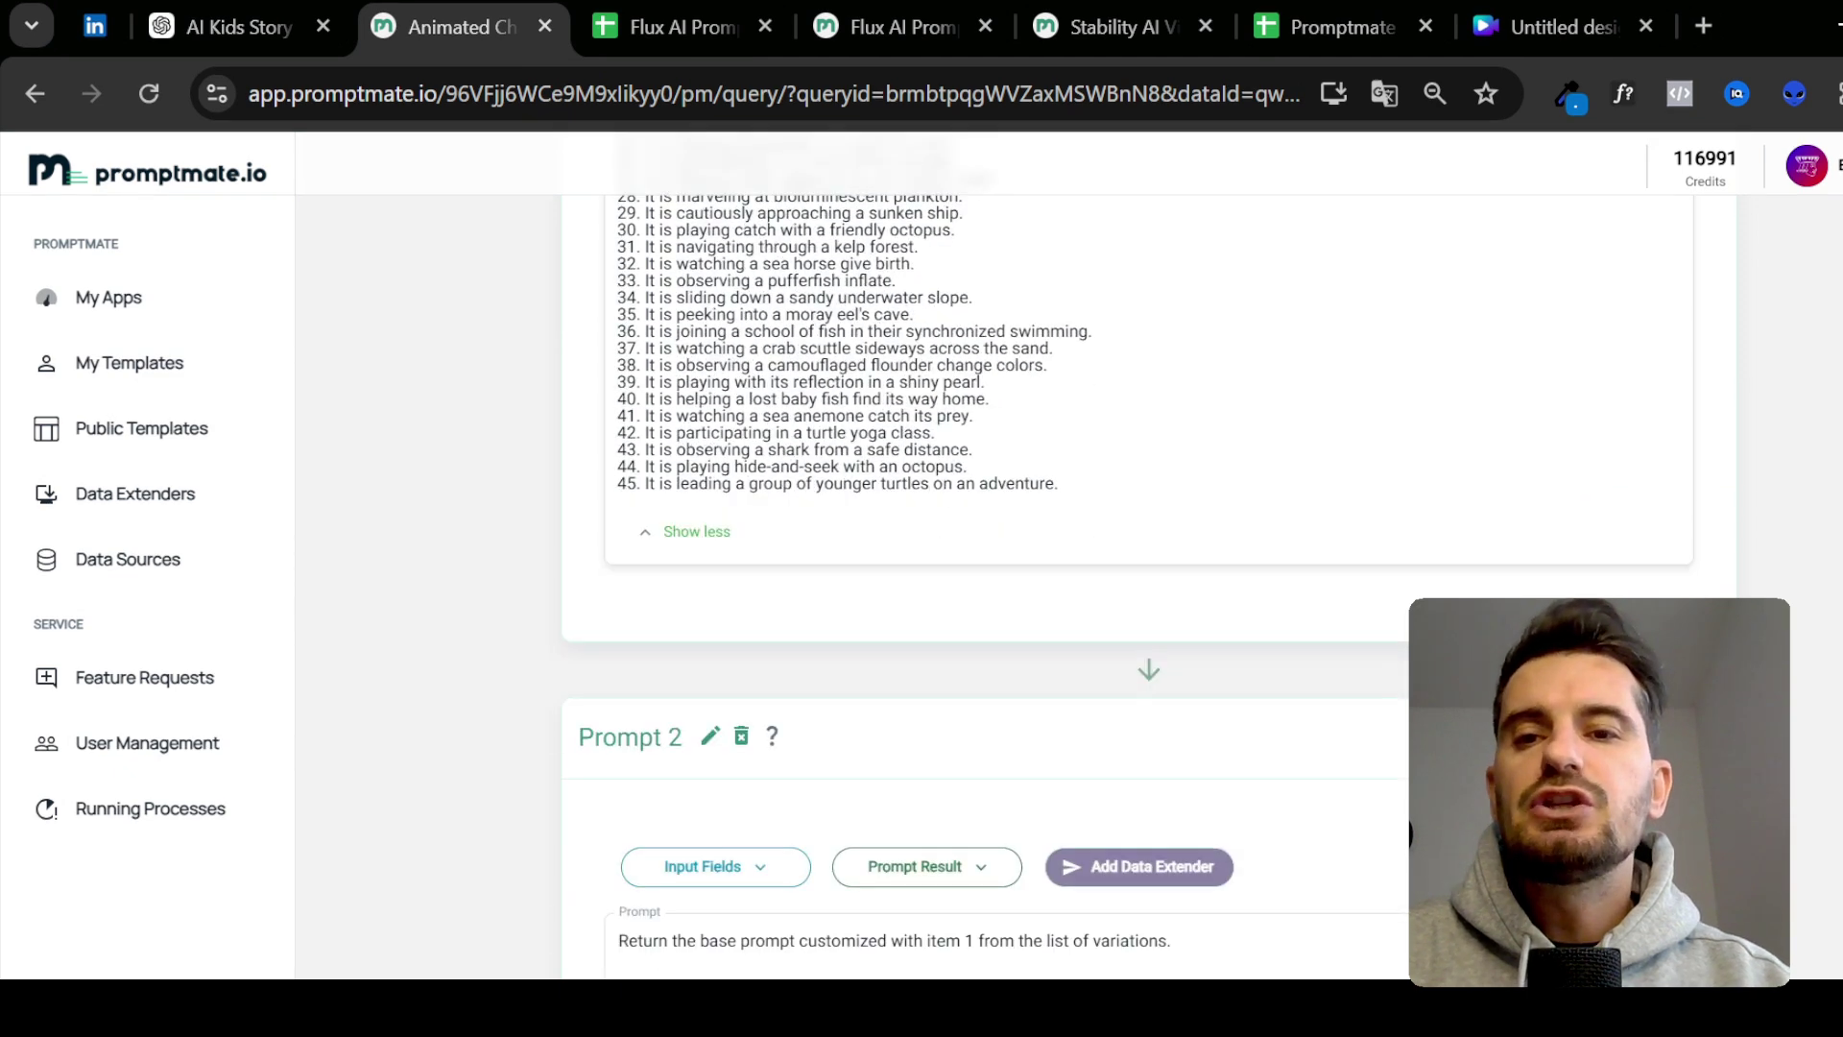
# - Examine the prompts that customize the base prompt with each variation, from item 1 in Prompt 2 through item 45
pyautogui.scroll(-3, 811, 538)
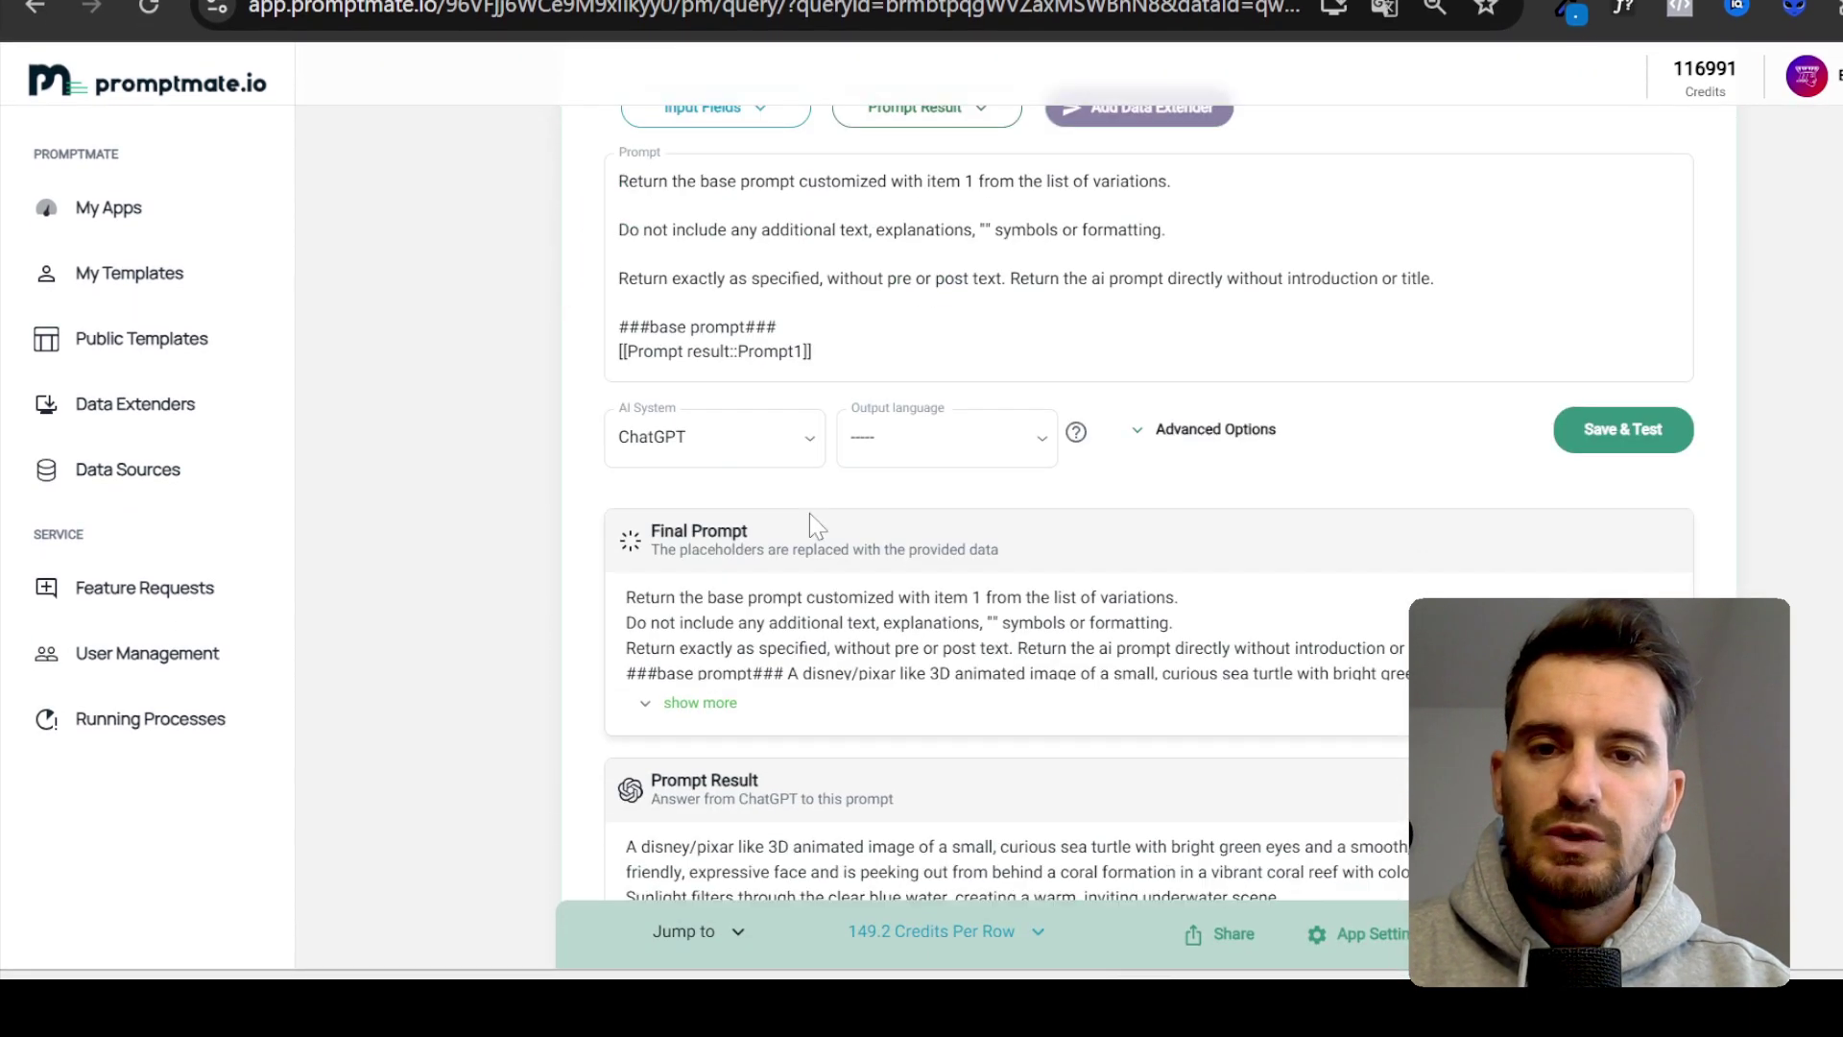
pyautogui.scroll(3, 672, 518)
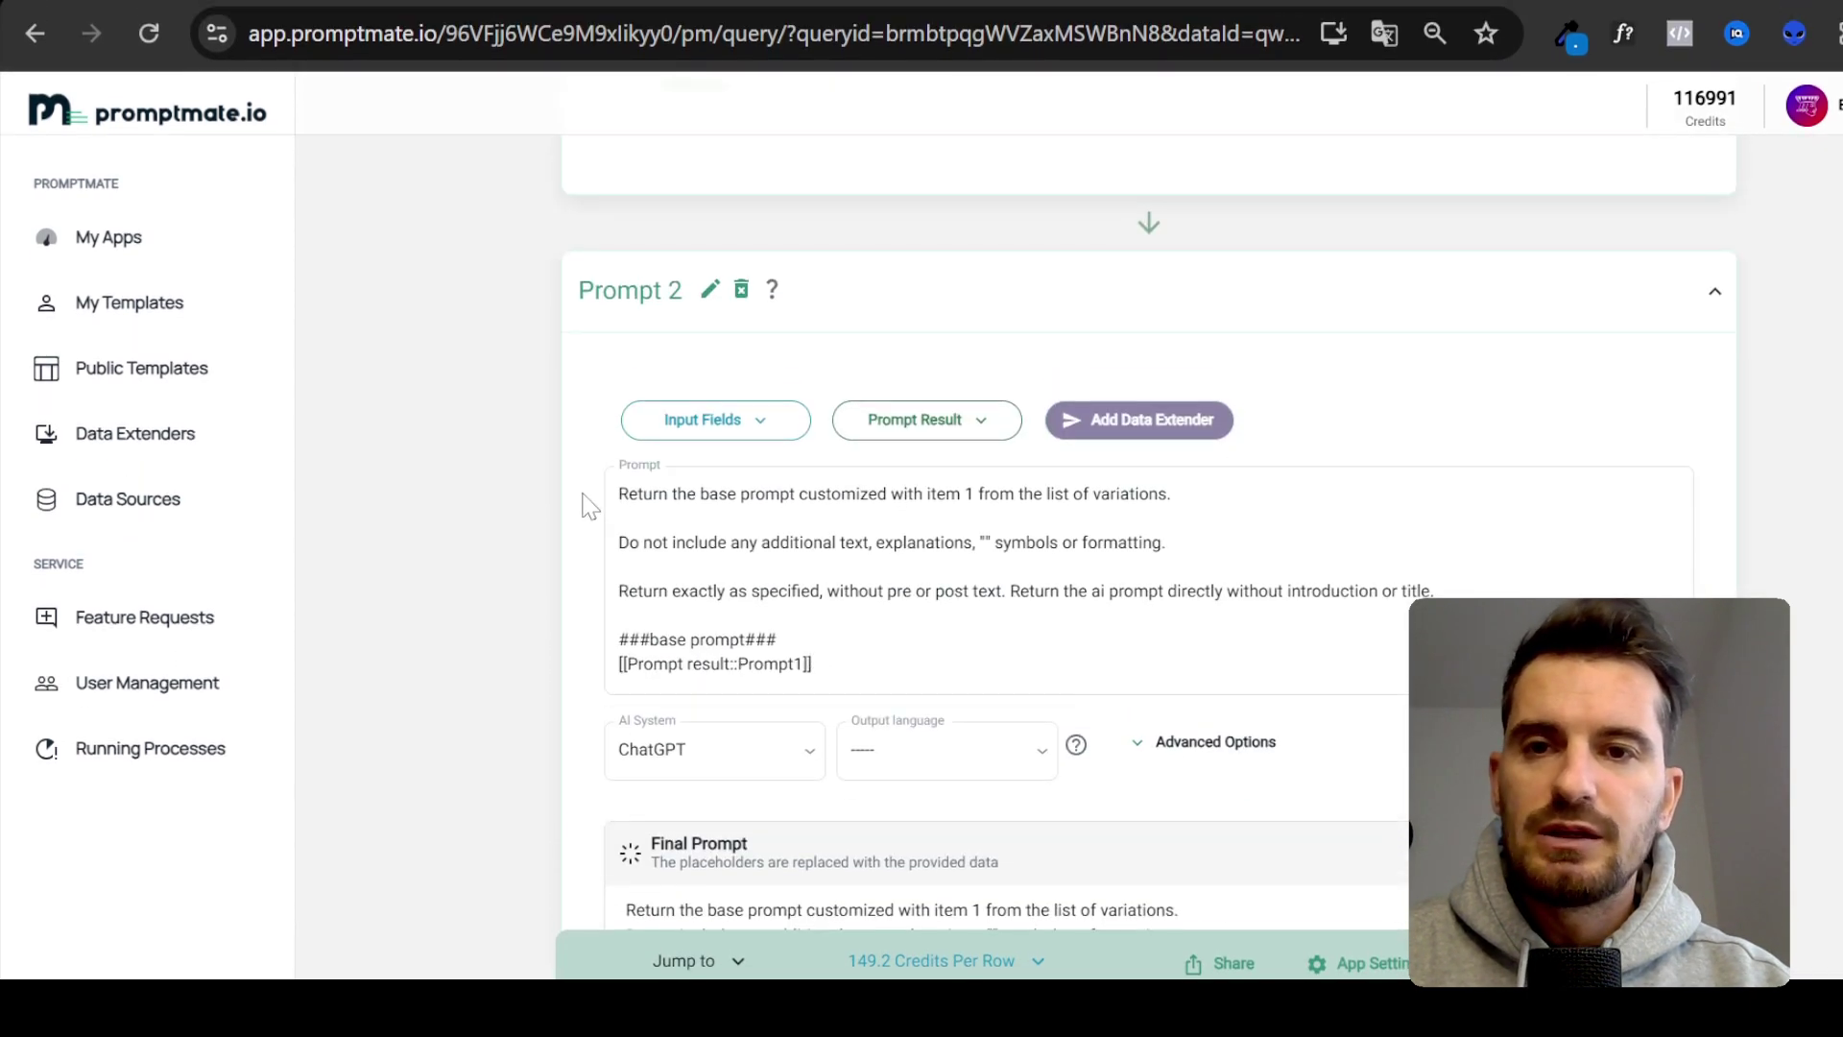
pyautogui.scroll(-20, 578, 493)
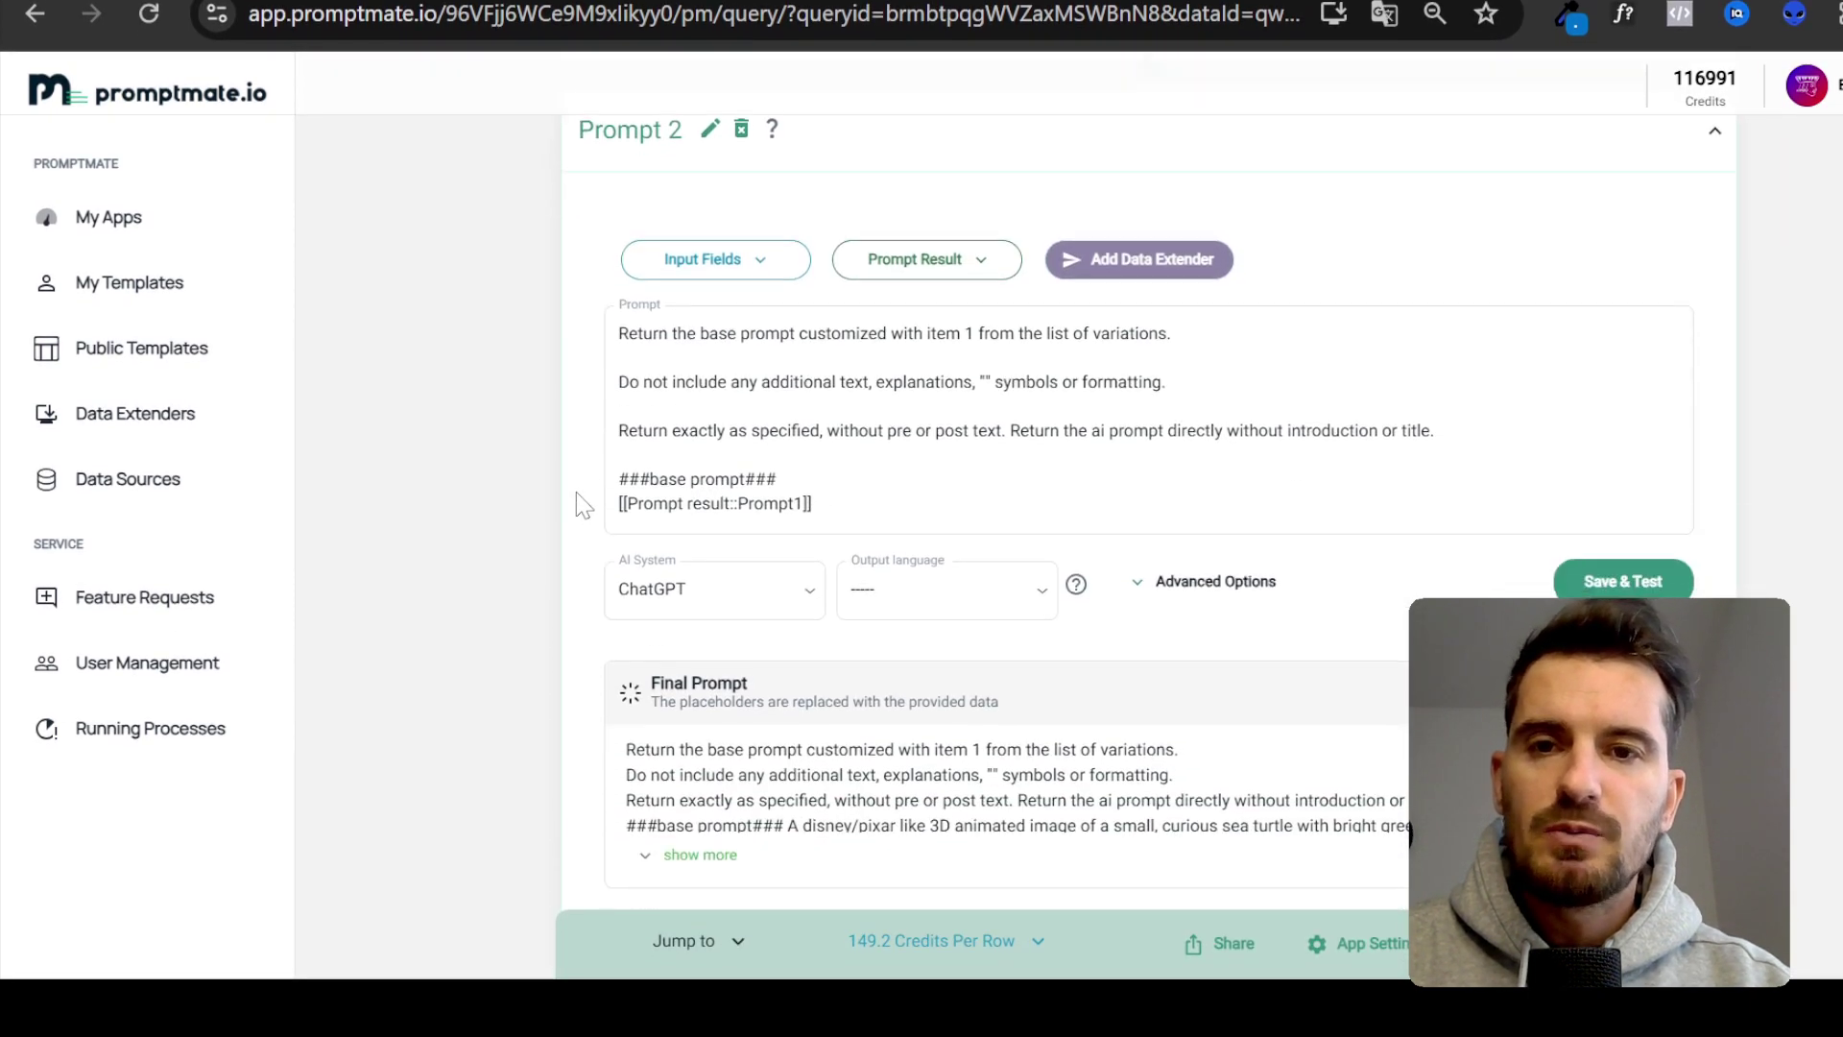
pyautogui.scroll(-15, 493, 546)
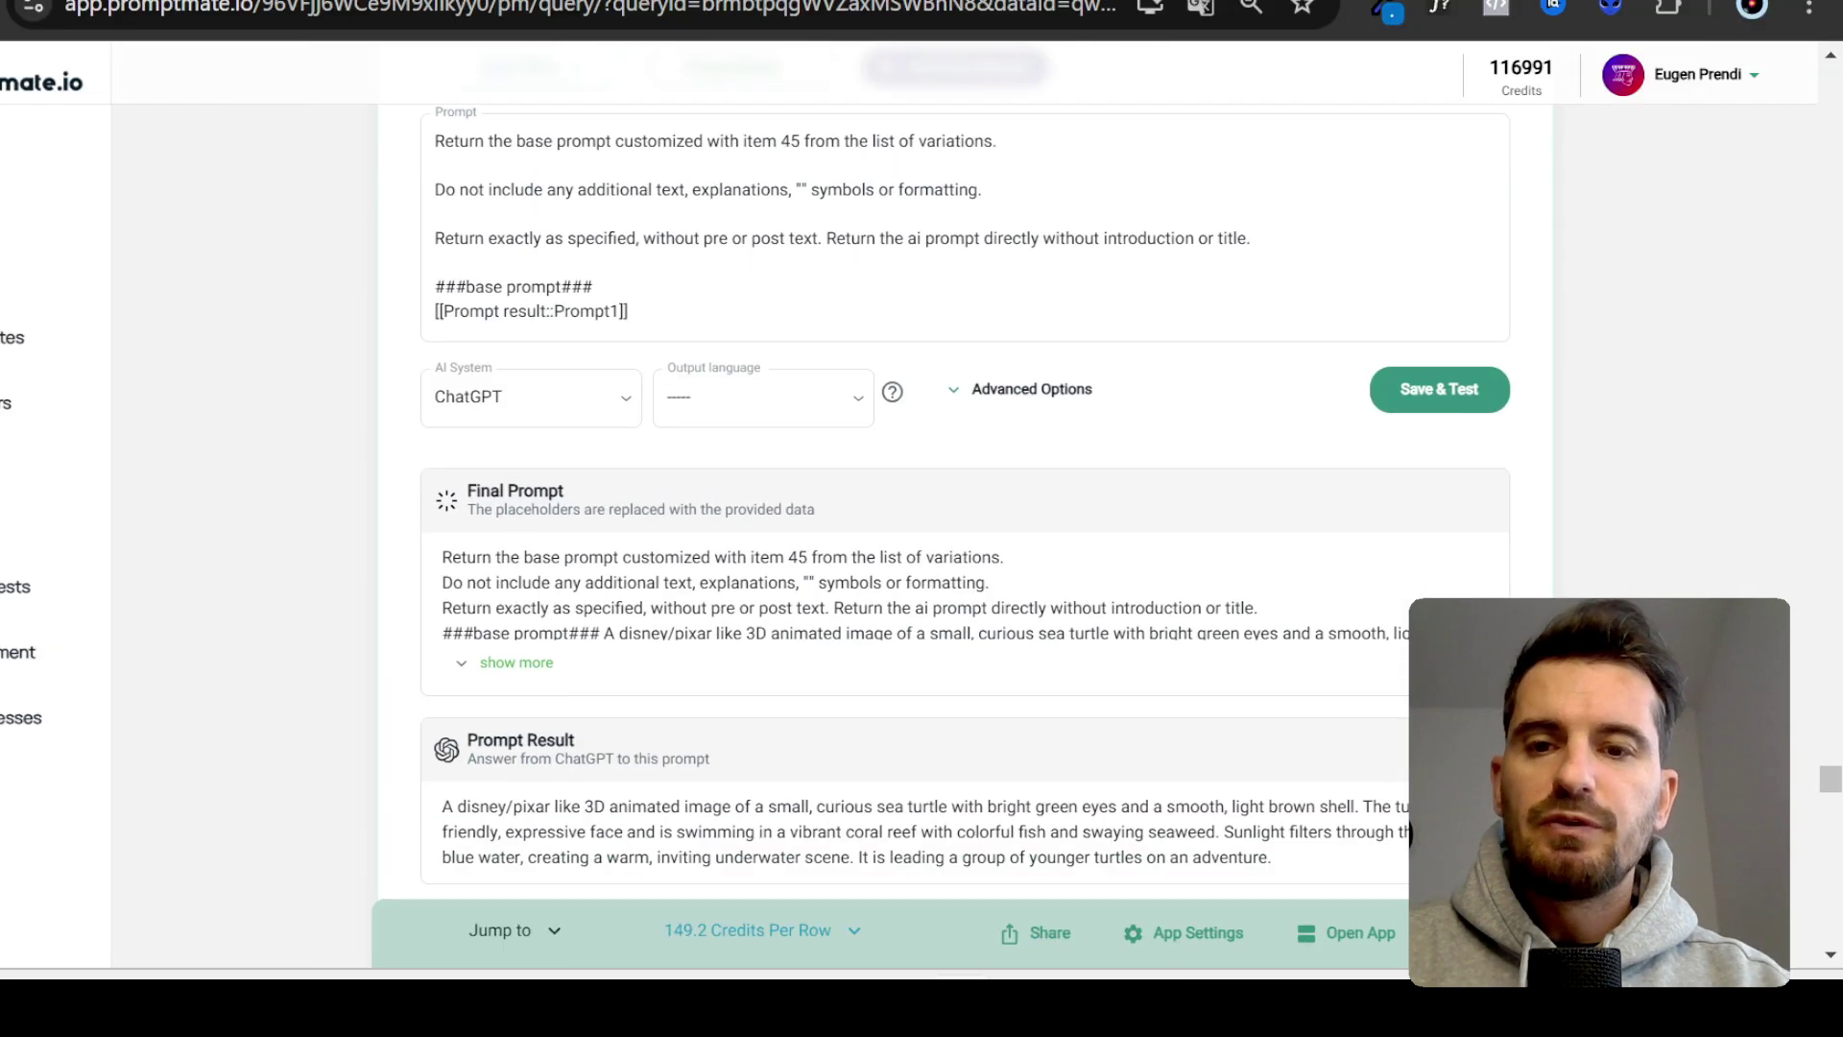
# - Review Prompt 47, which compiles the prompts into one table column, and highlight sample rows in its Google Gemini result
pyautogui.scroll(-15, 493, 543)
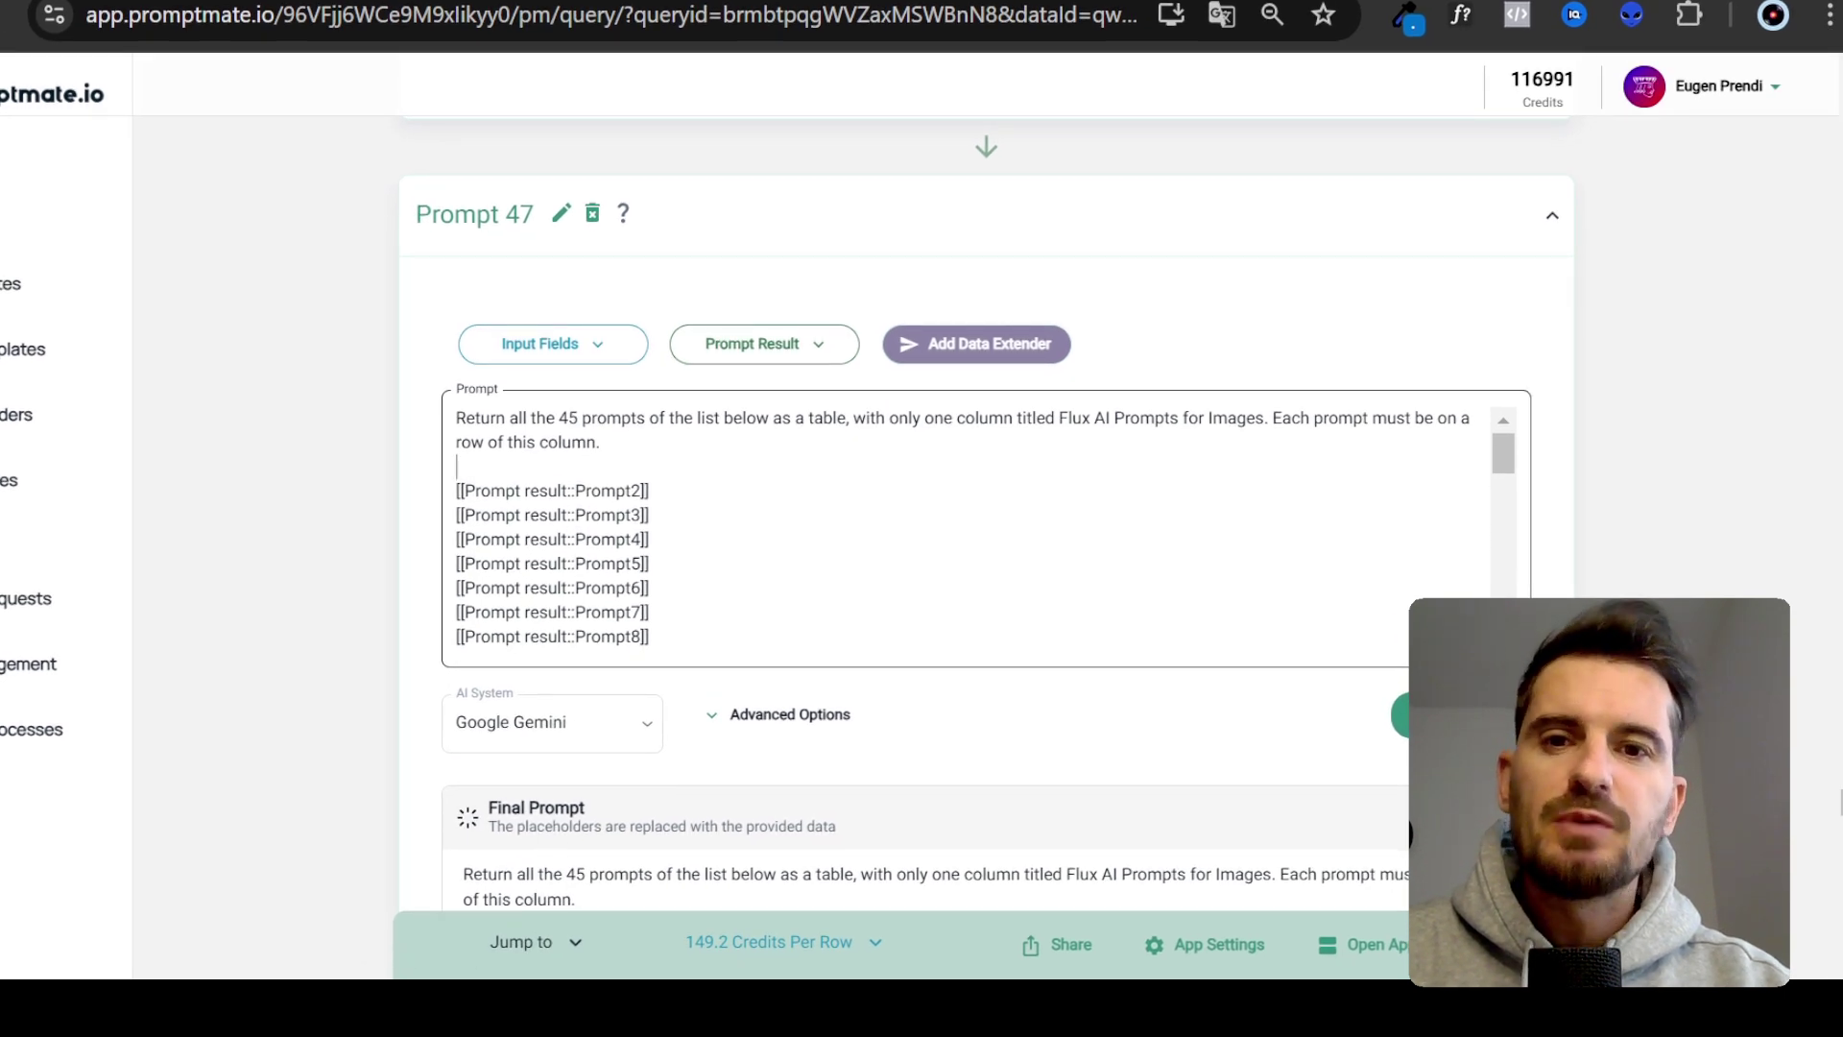
pyautogui.scroll(-15, 960, 528)
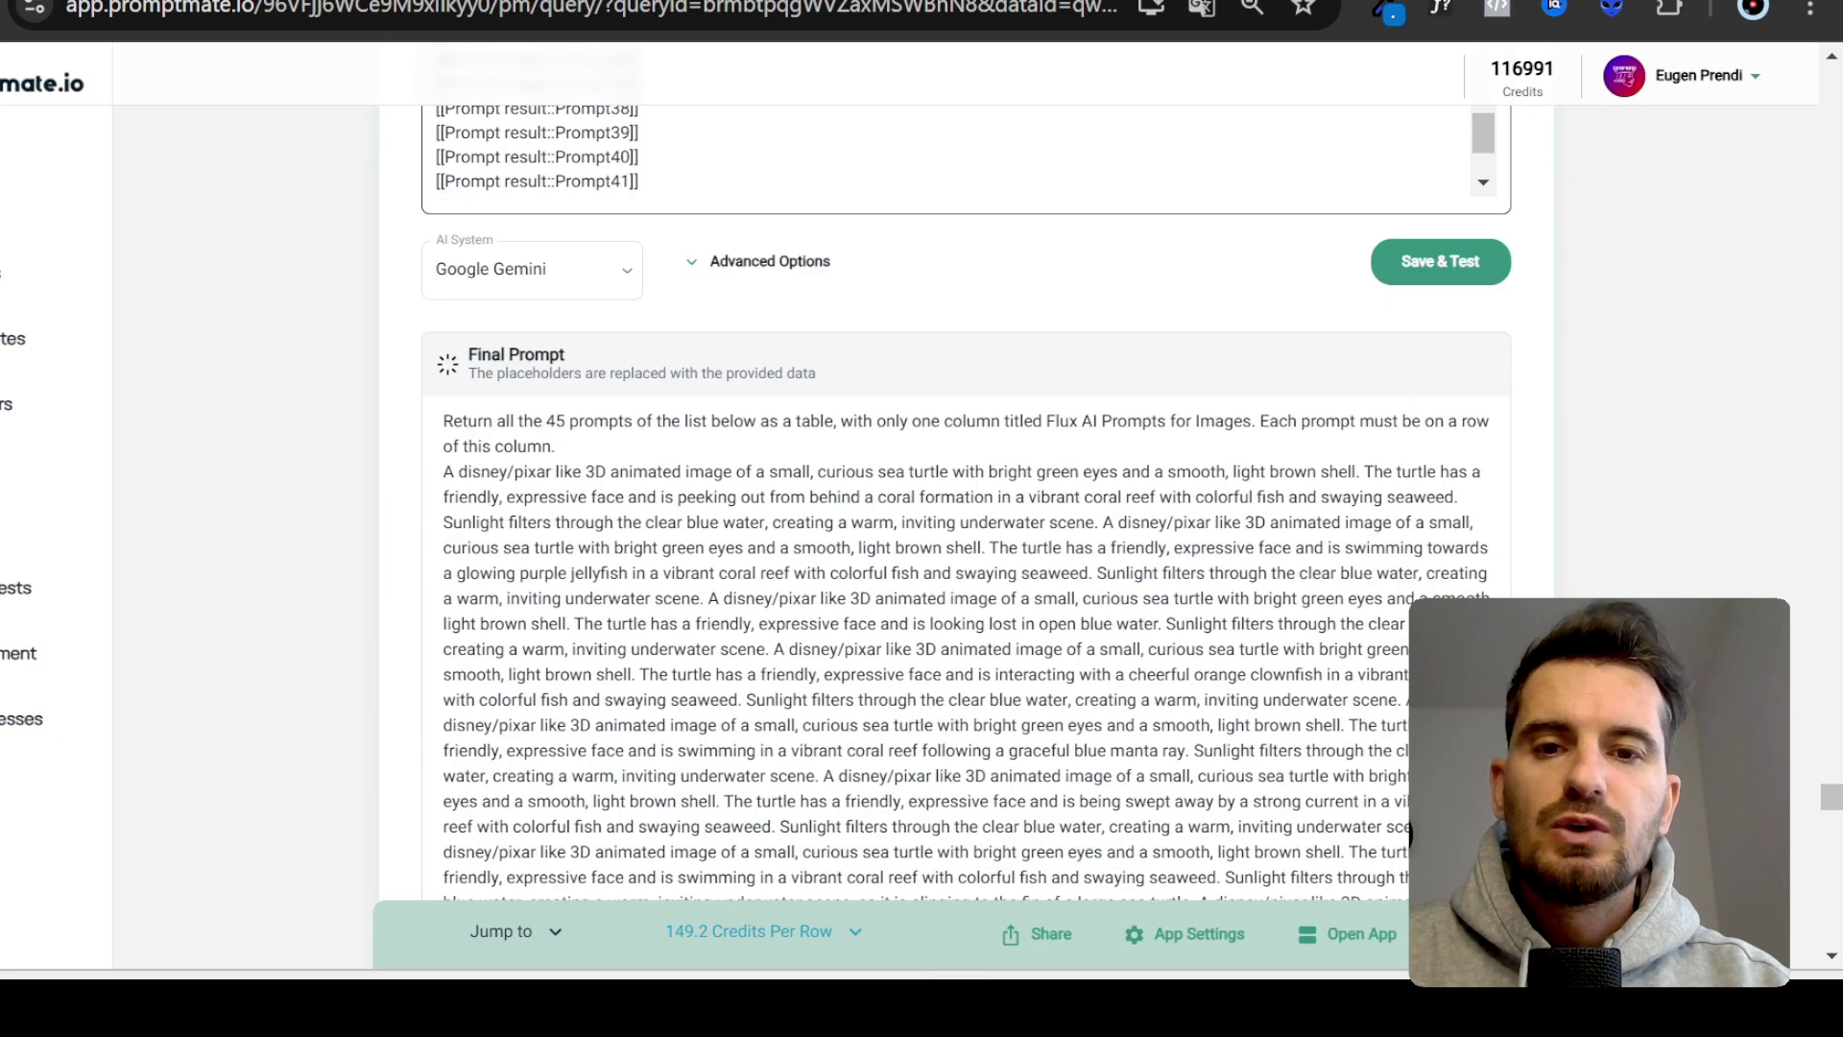
pyautogui.scroll(-10, 960, 528)
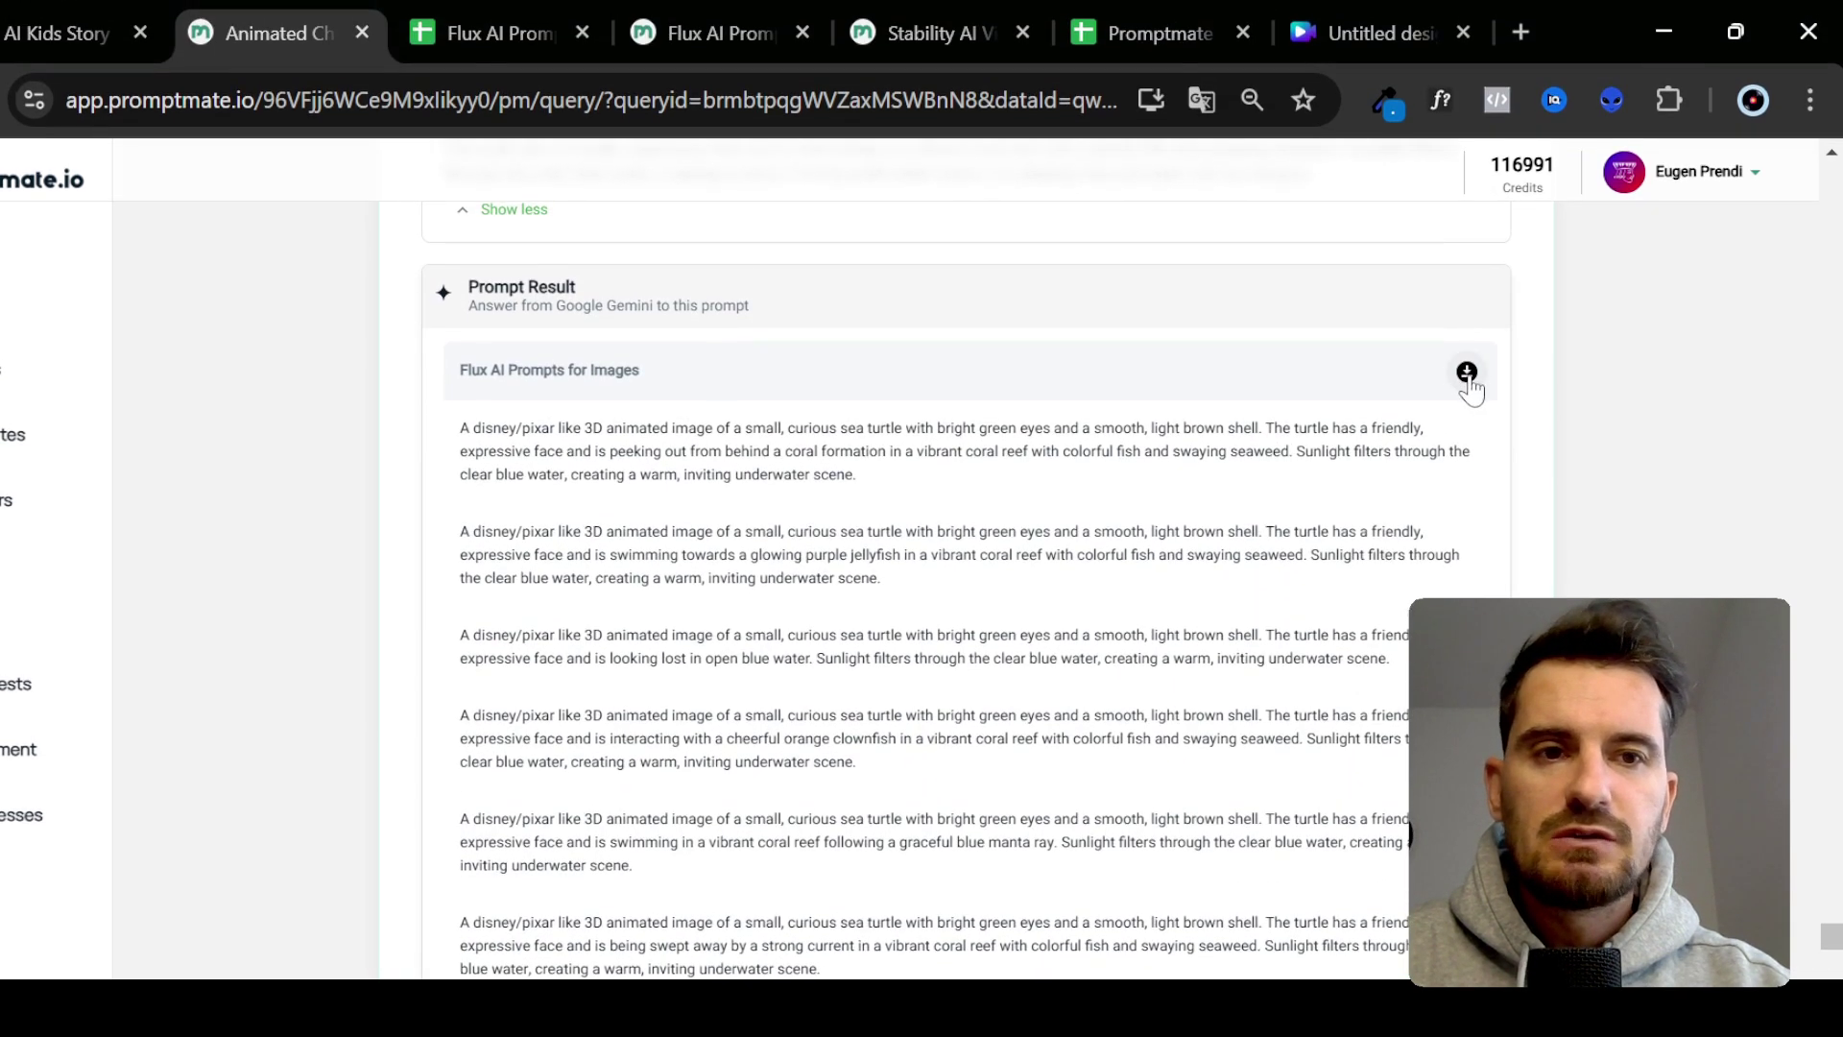
pyautogui.moveTo(642, 427); pyautogui.dragTo(814, 865)
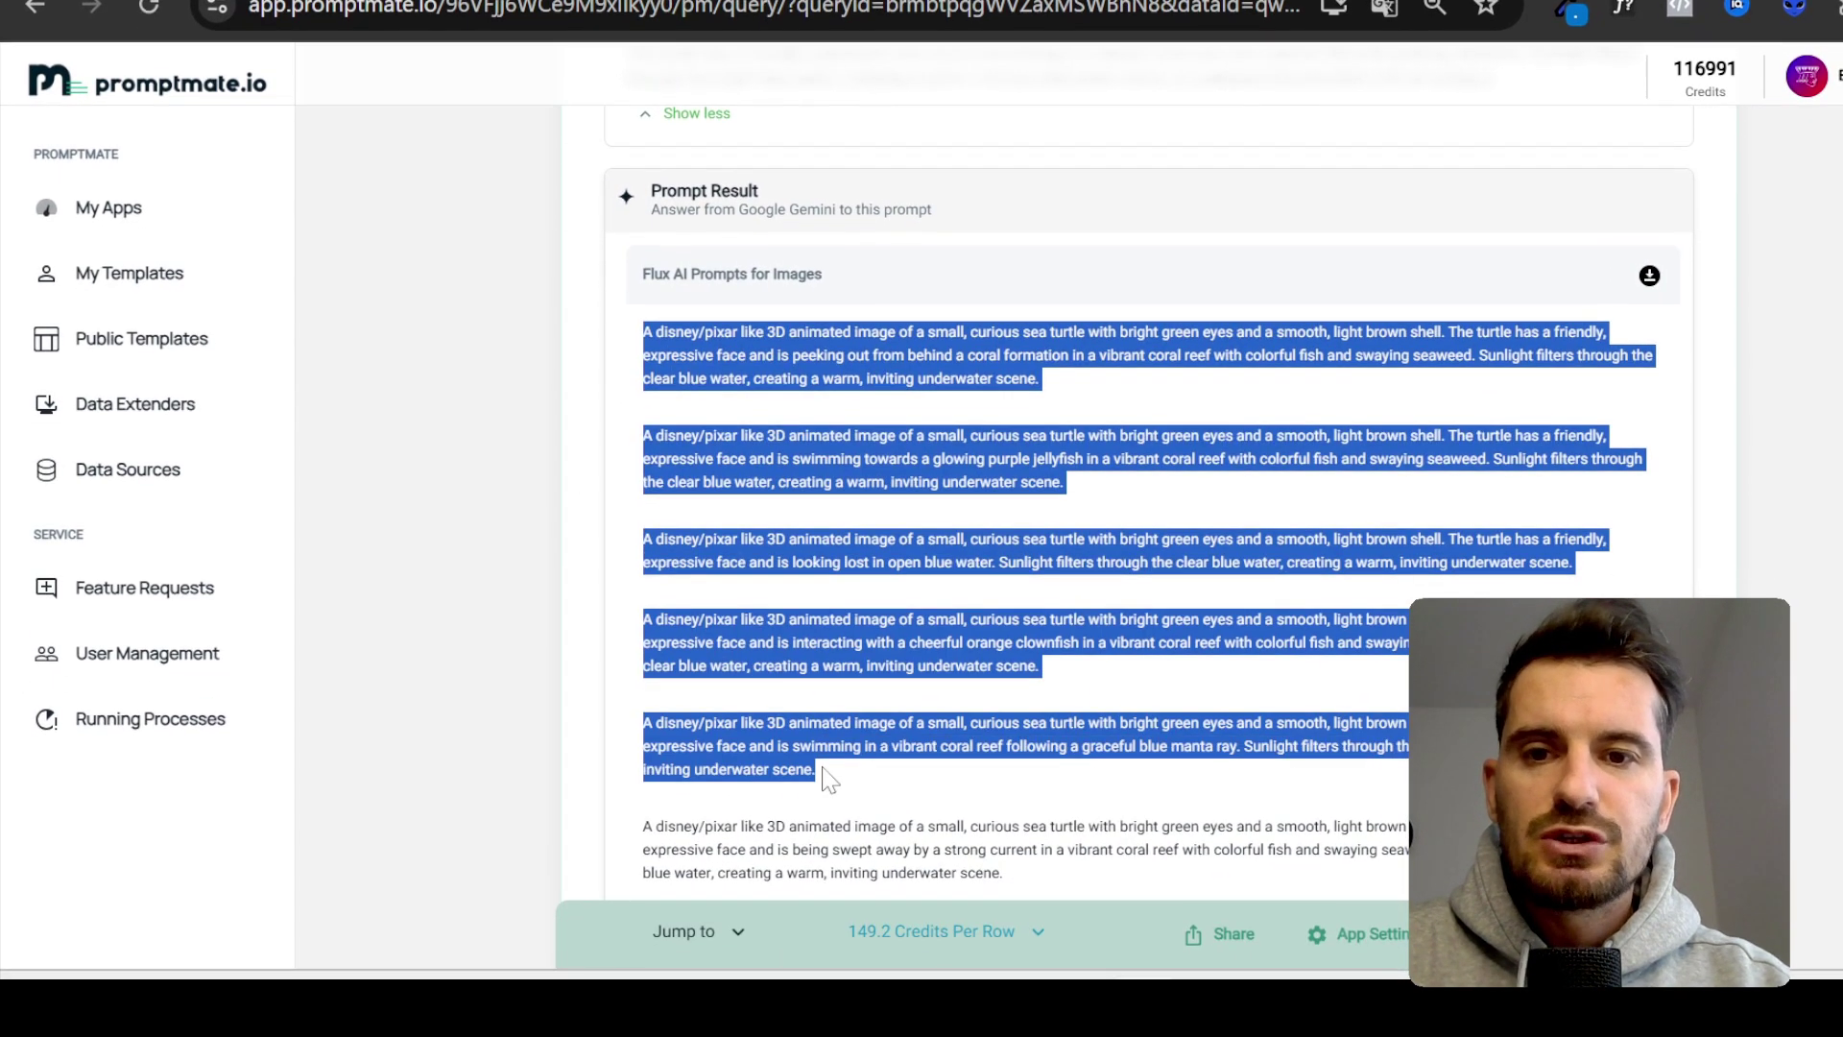
pyautogui.scroll(-3, 816, 864)
pyautogui.scroll(-15, 1152, 499)
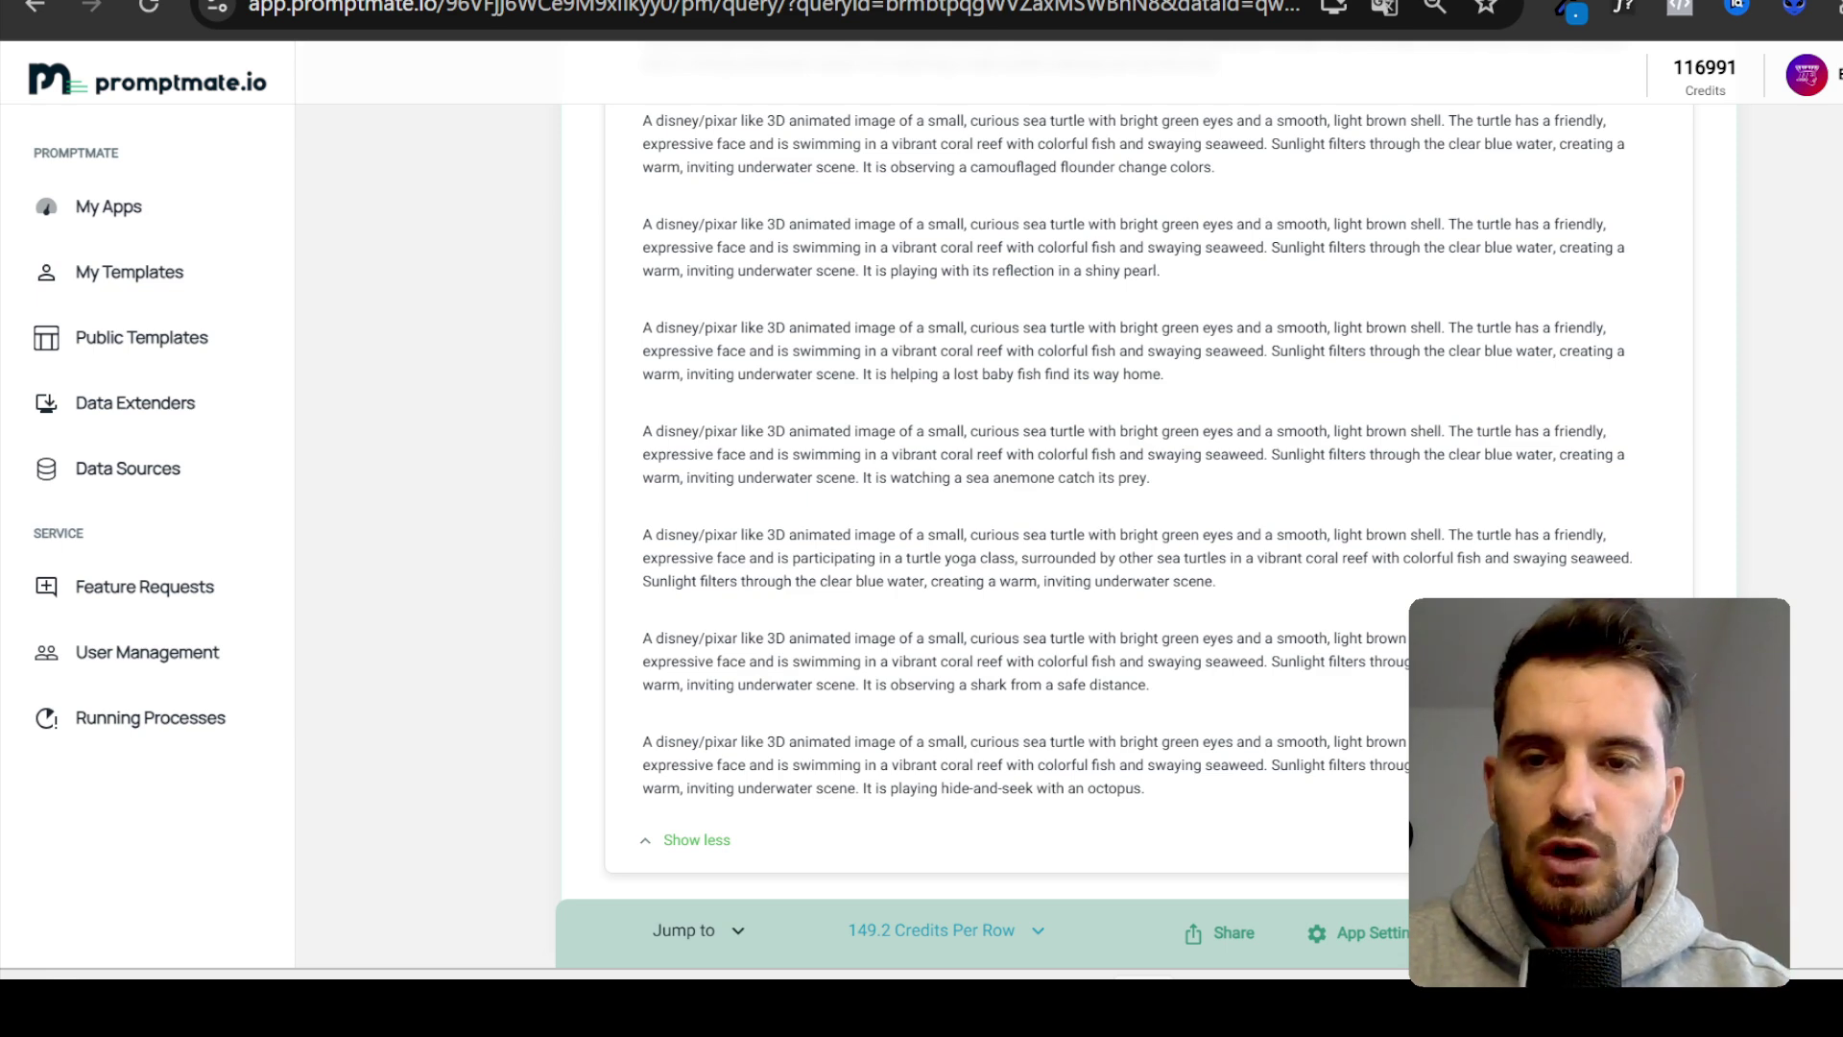
pyautogui.doubleClick(752, 638)
pyautogui.doubleClick(782, 662)
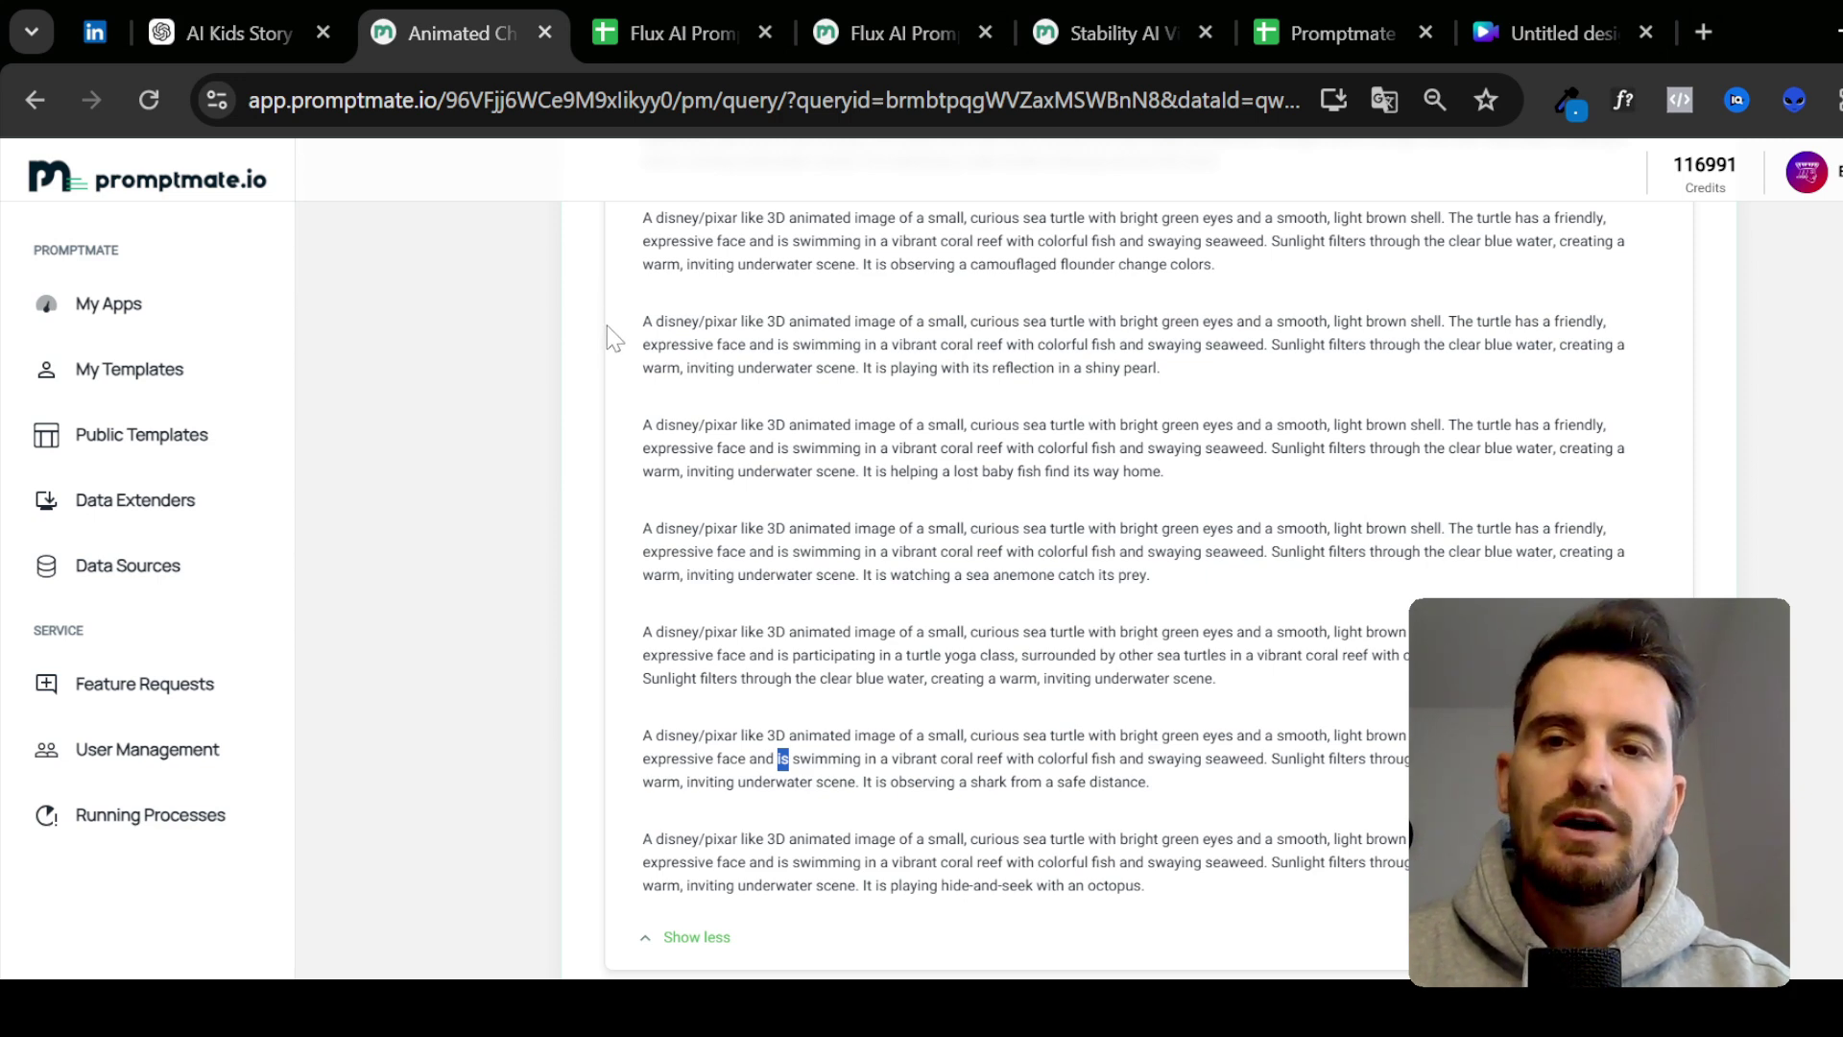
# - Switch to the Flux AI Prompts for Images spreadsheet and make the header in cell A1 bold
pyautogui.click(642, 21)
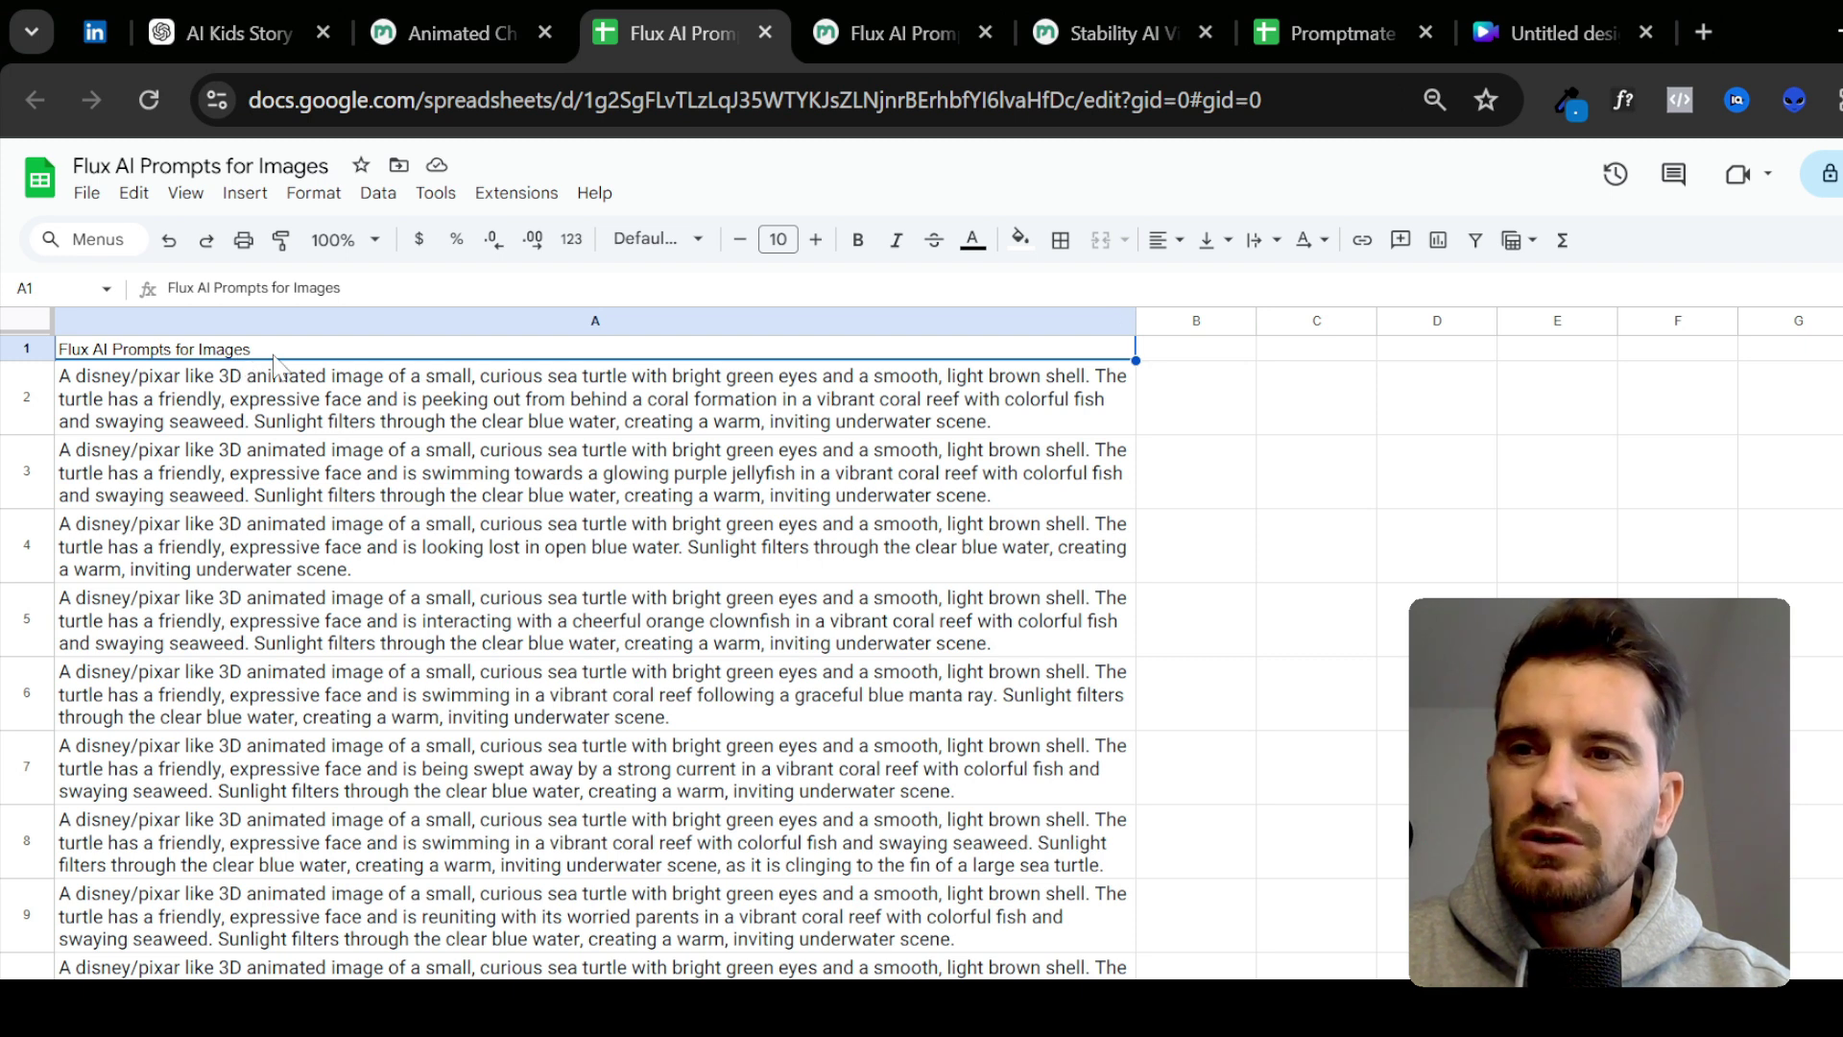
pyautogui.click(277, 389)
pyautogui.click(123, 351)
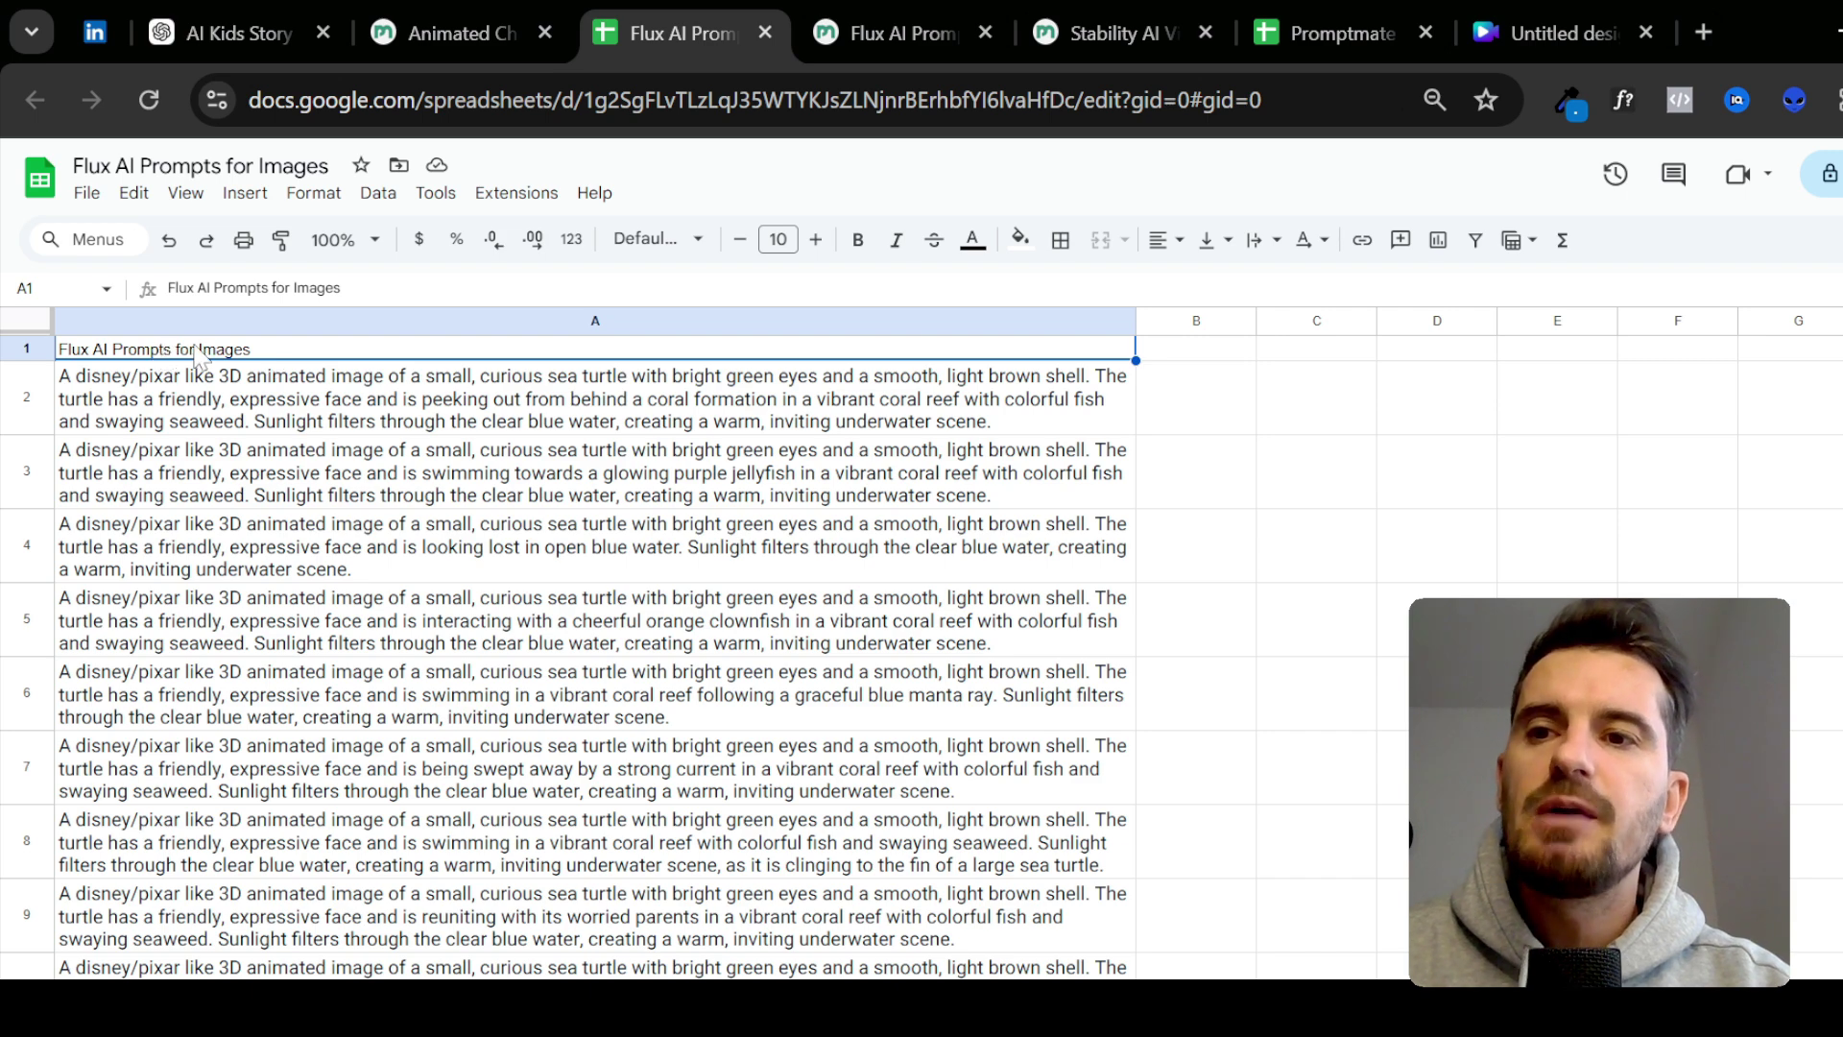
pyautogui.hotkey('ctrl', 'b')
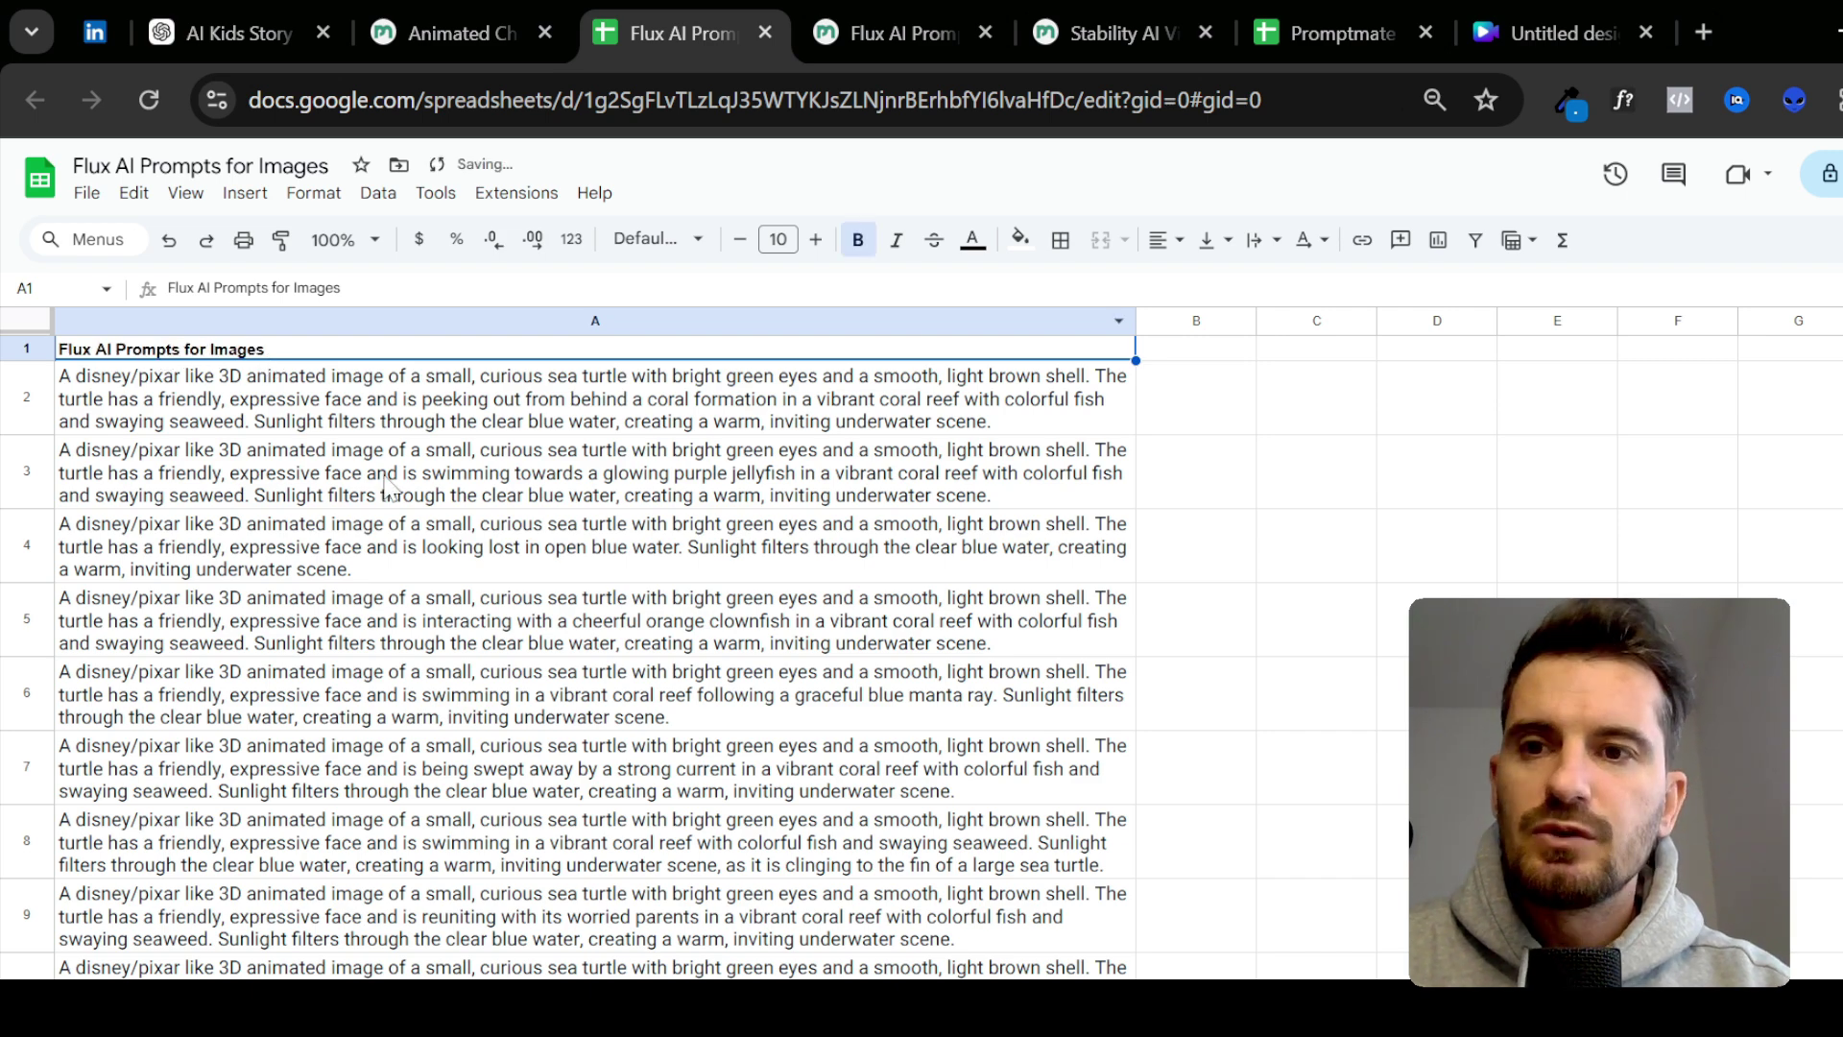
# - Download the prompts spreadsheet as a Comma Separated Values (.csv) file
pyautogui.click(87, 192)
pyautogui.moveTo(234, 493)
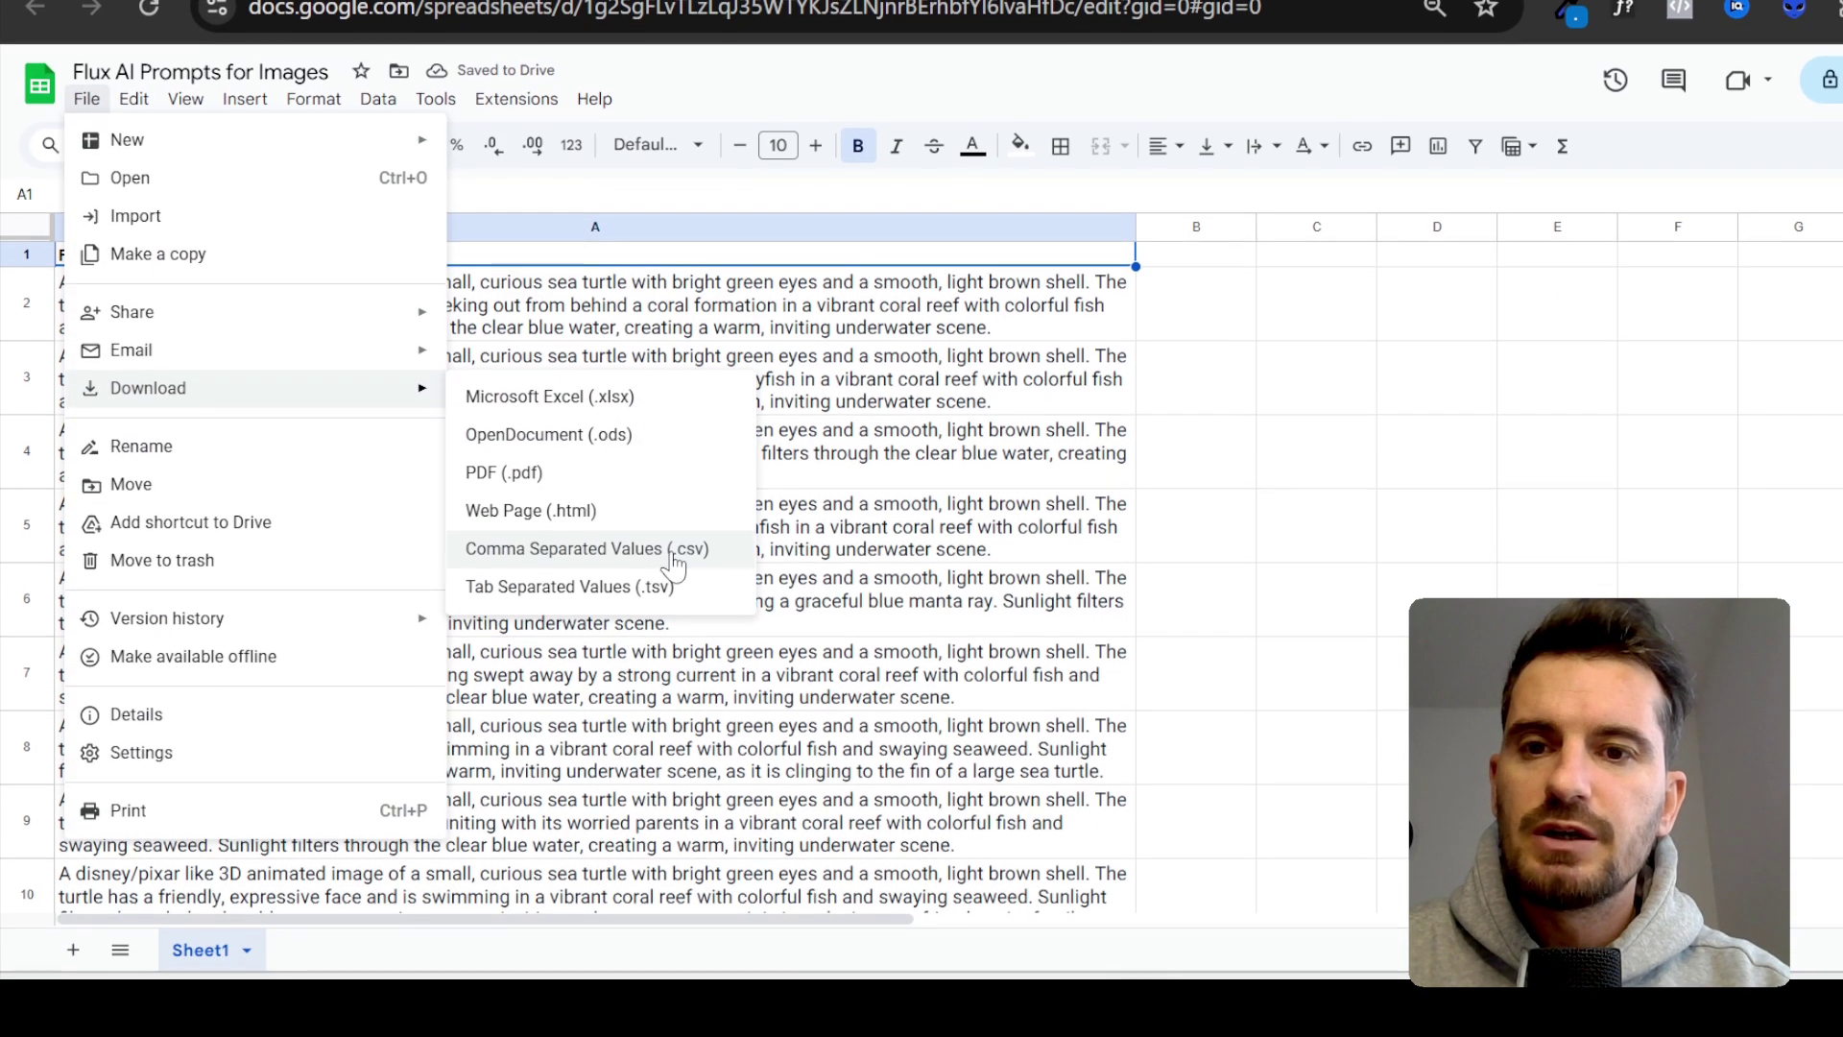
pyautogui.click(662, 639)
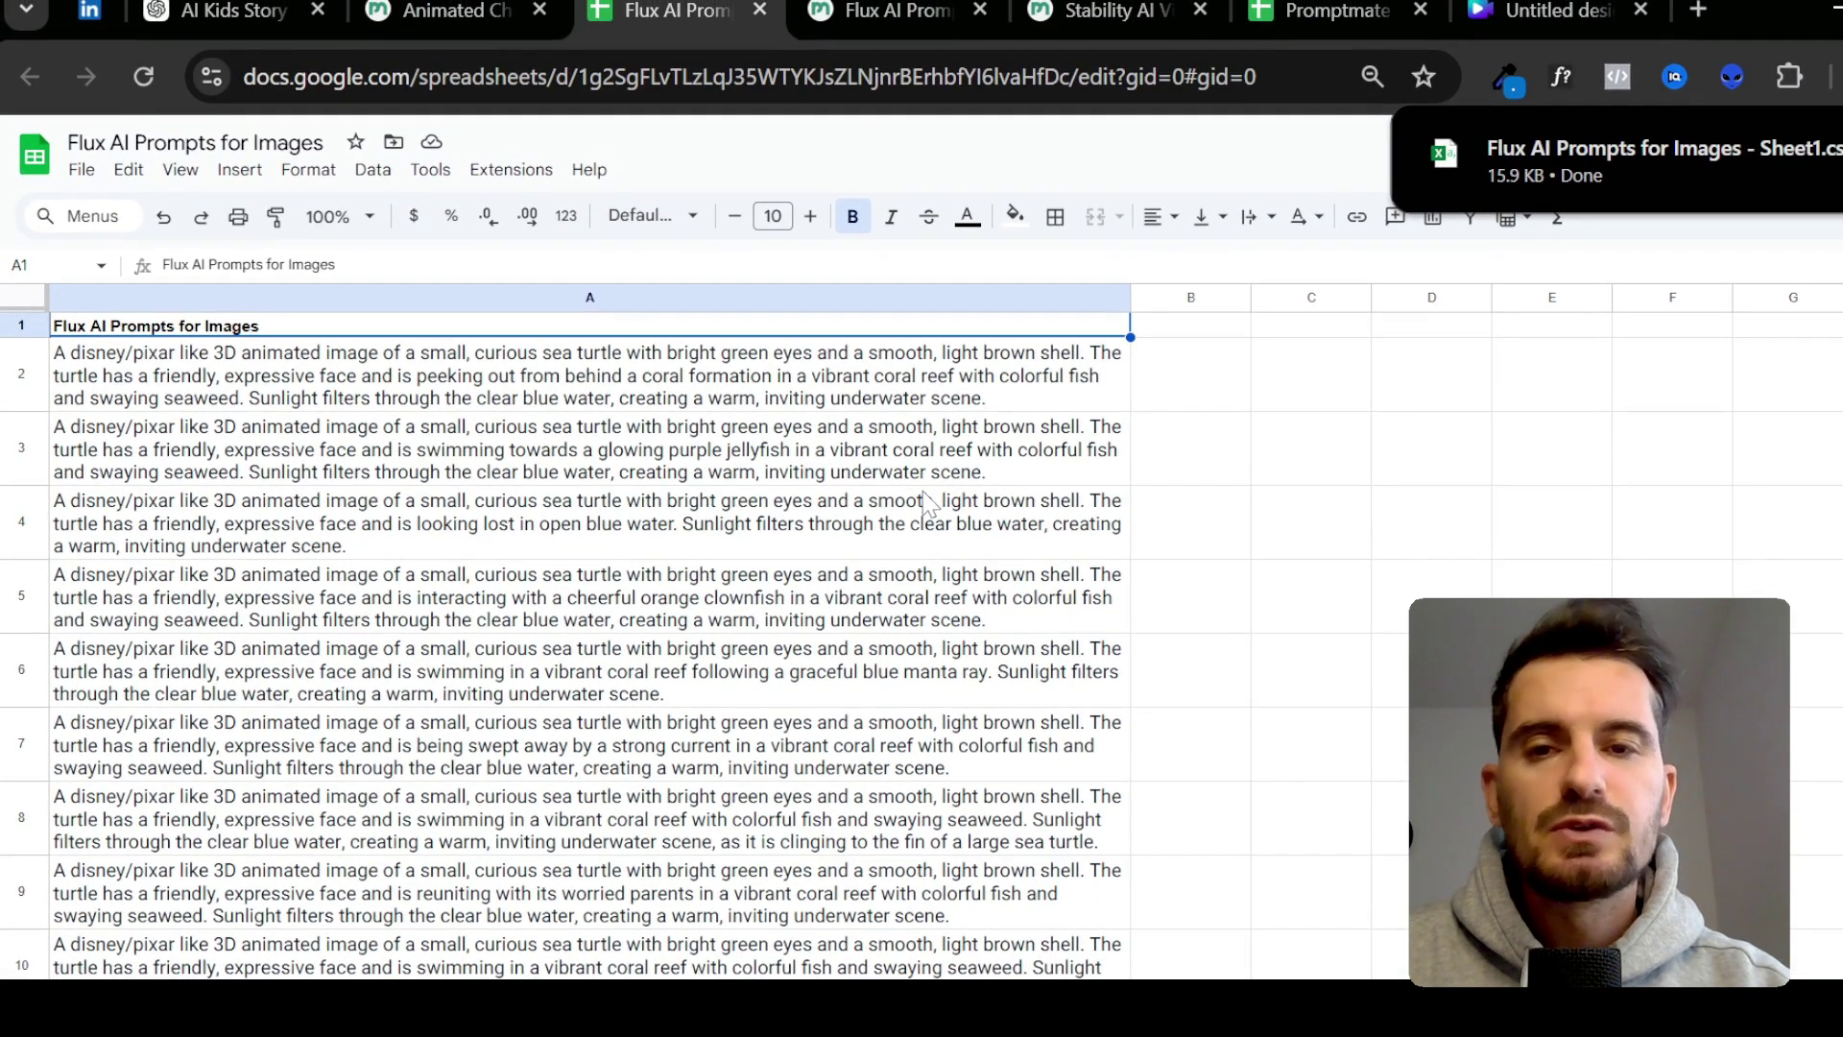
# - Switch to Promptmate's Flux AI Prompts for Images app, change it to CSV input and load the downloaded CSV file
pyautogui.scroll(1, 758, 467)
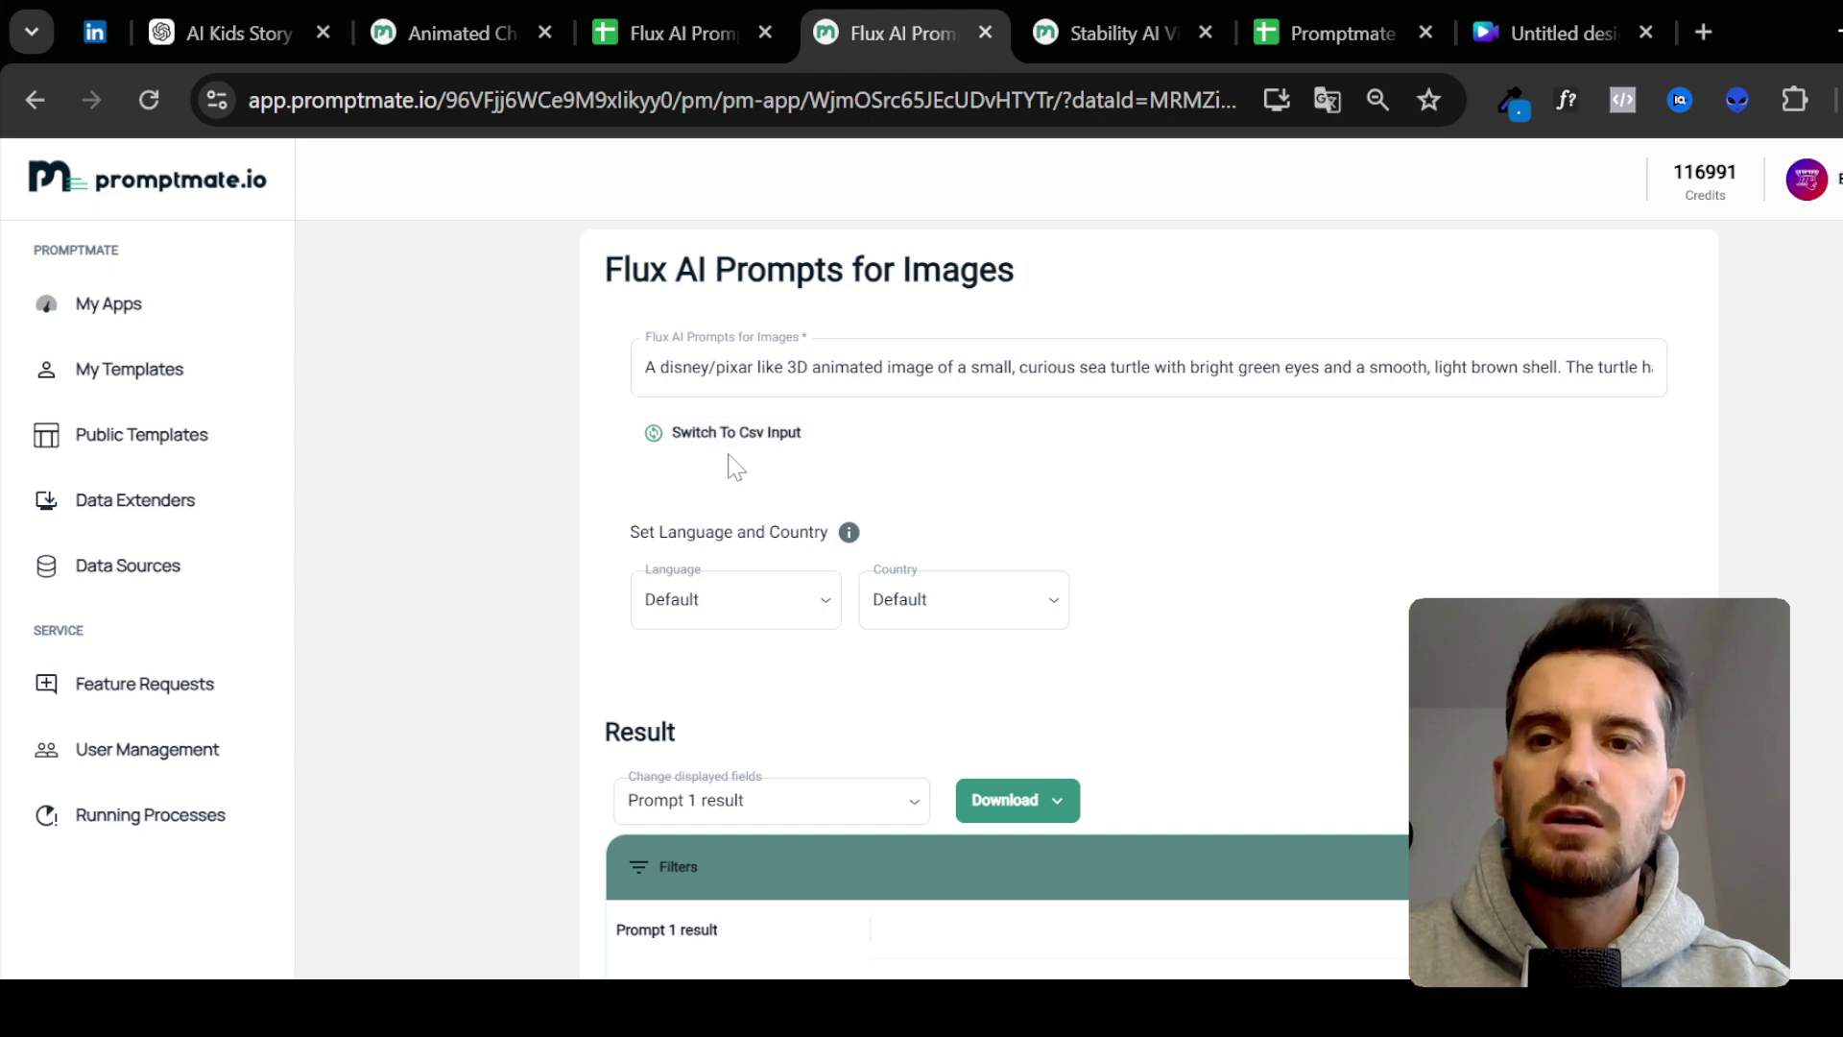
pyautogui.click(758, 446)
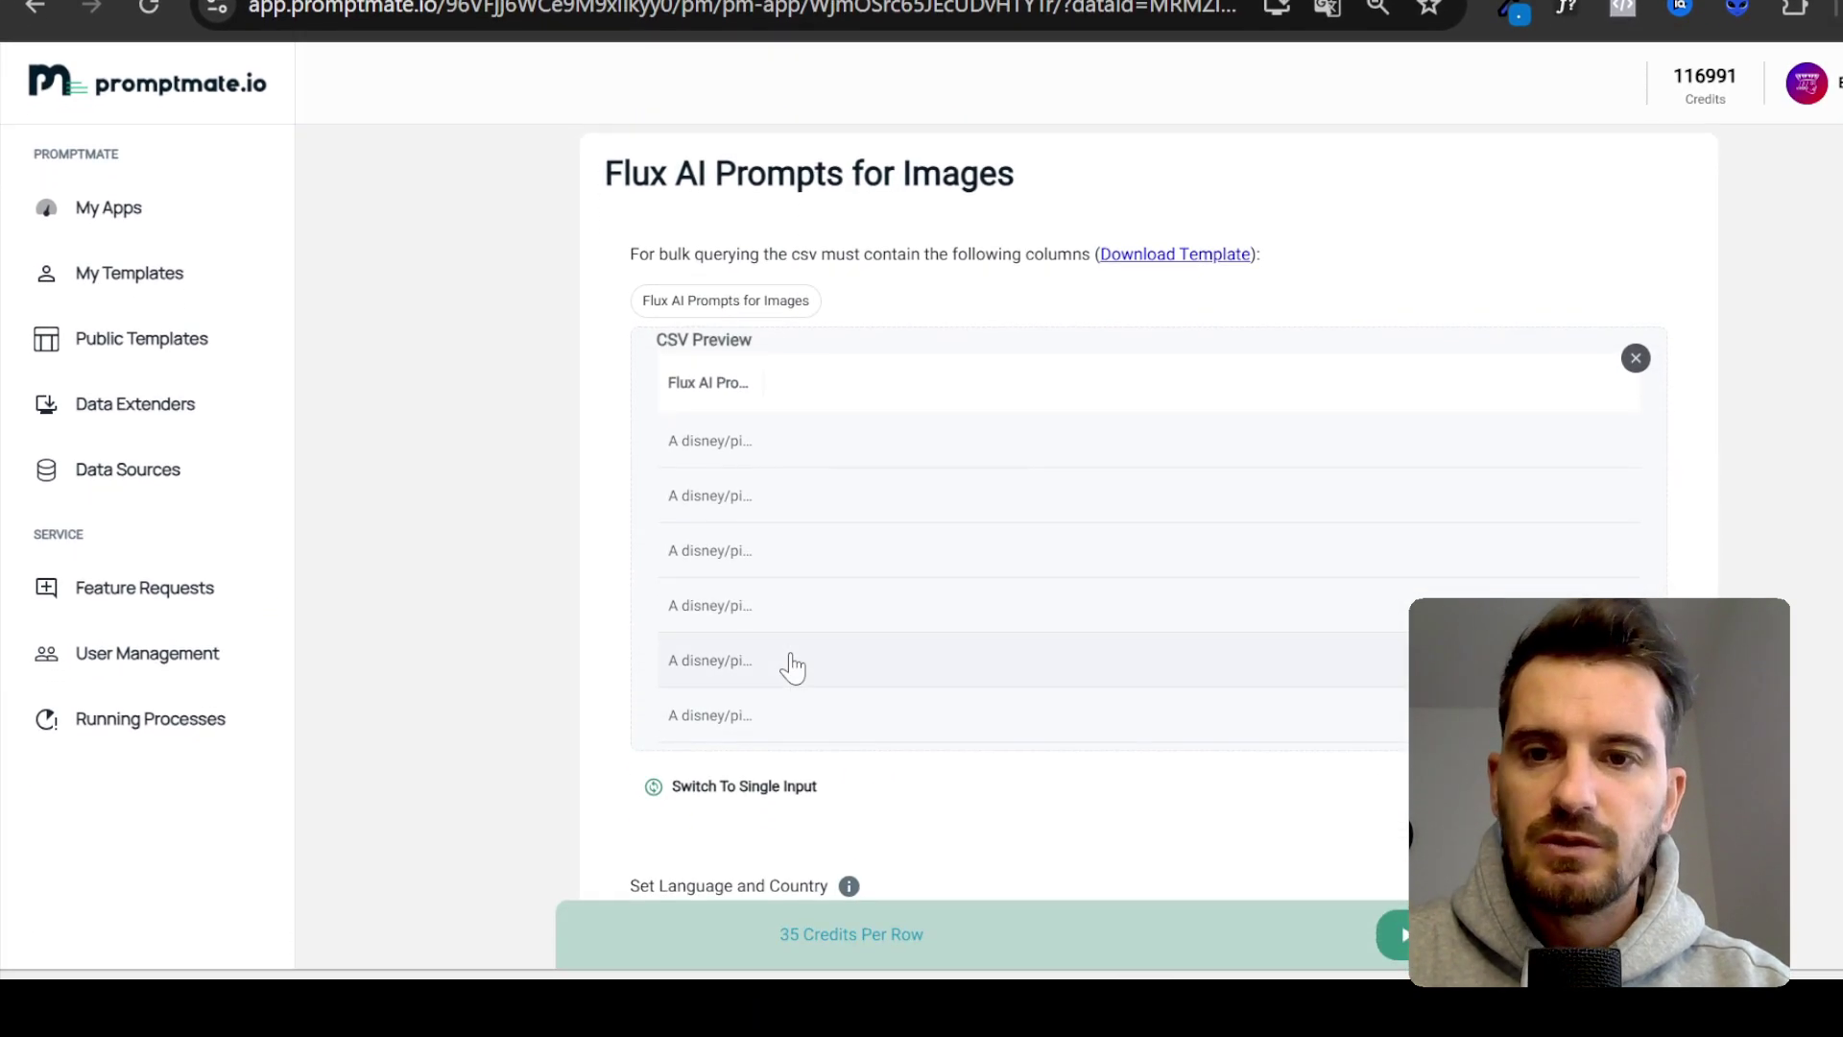
# - Open the first listed image link from the Flux AI Prompts for Images results in a new browser tab
pyautogui.scroll(-2, 793, 662)
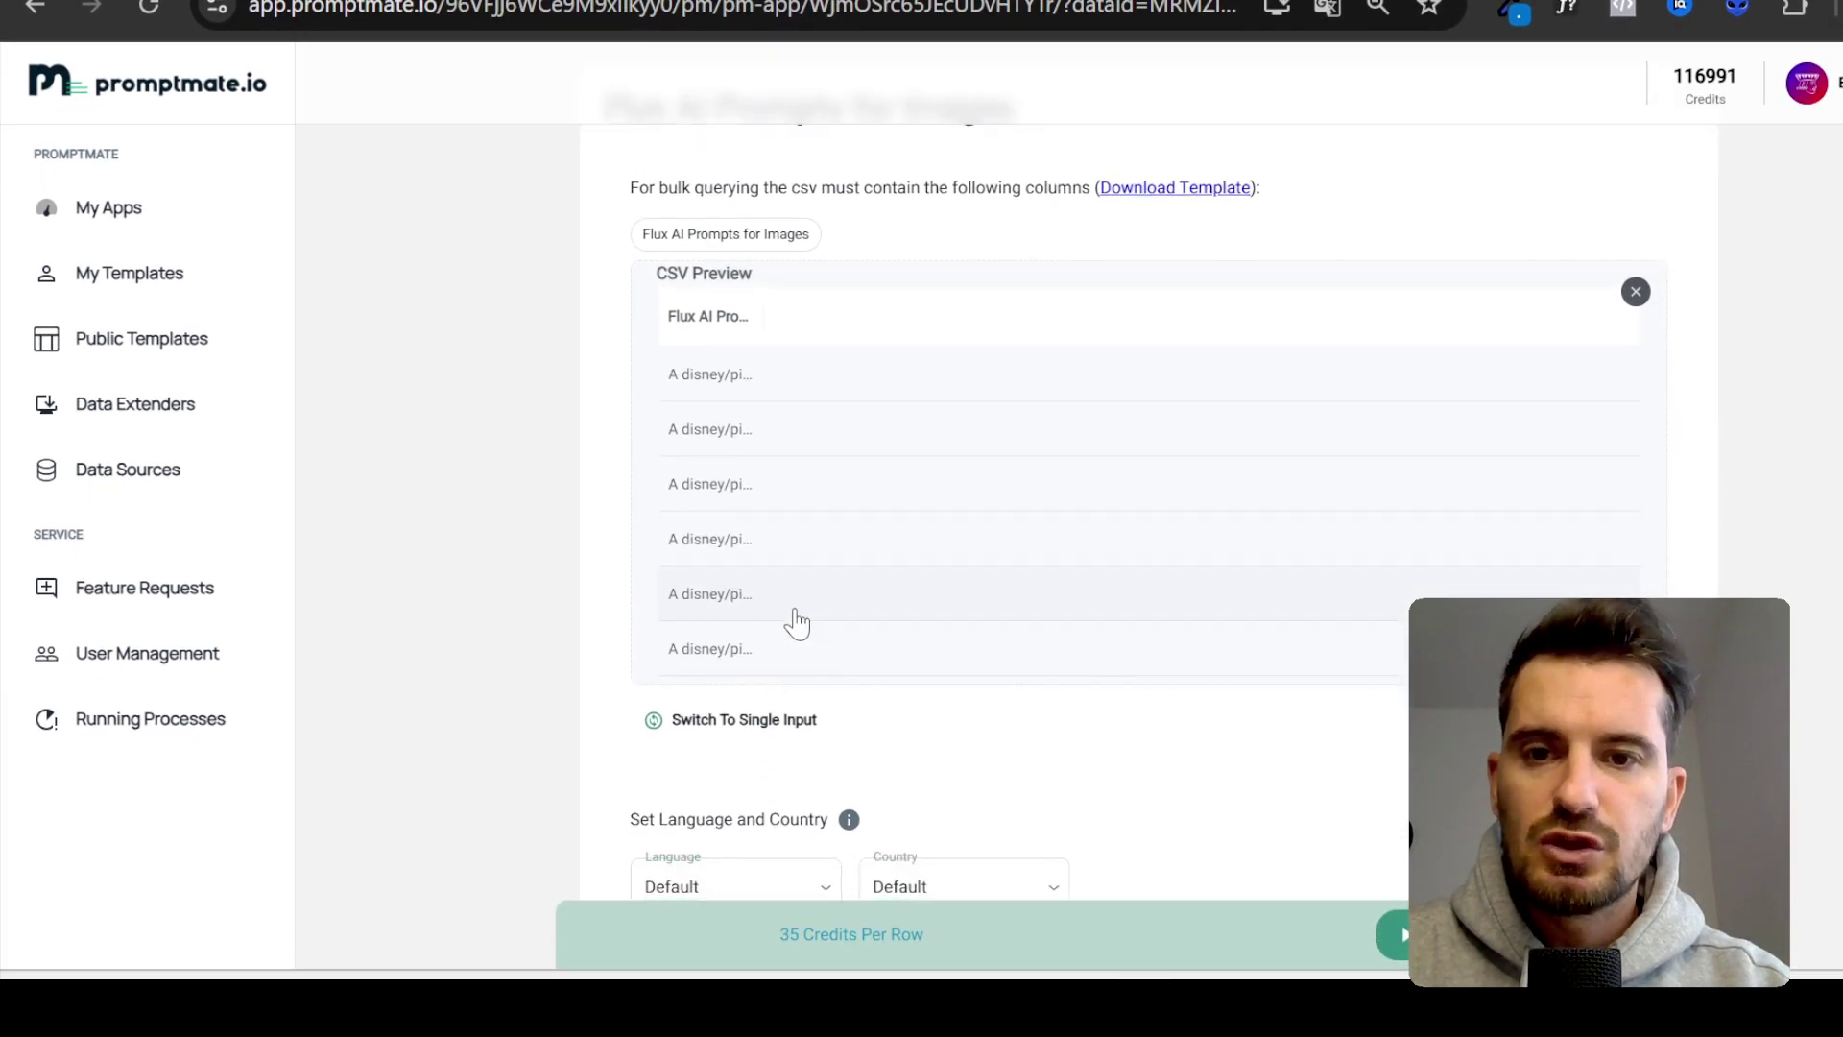
pyautogui.scroll(-7, 1536, 565)
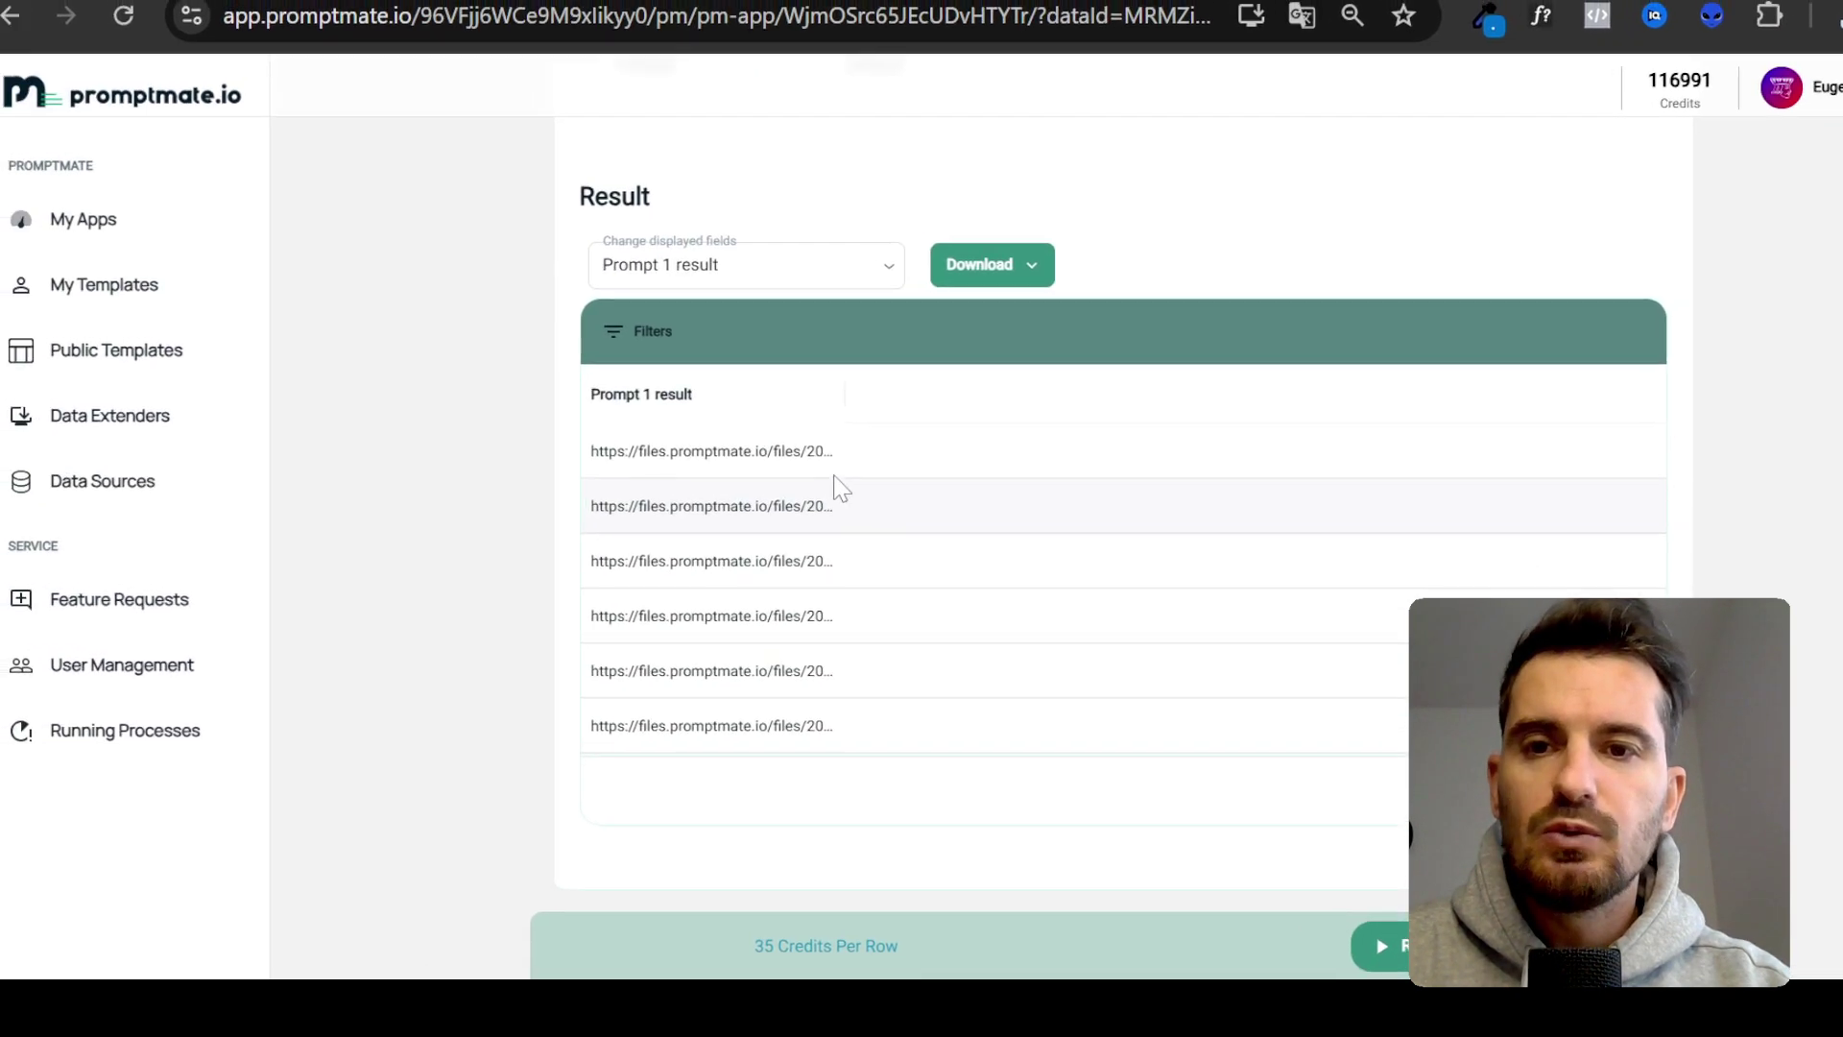
pyautogui.doubleClick(761, 452)
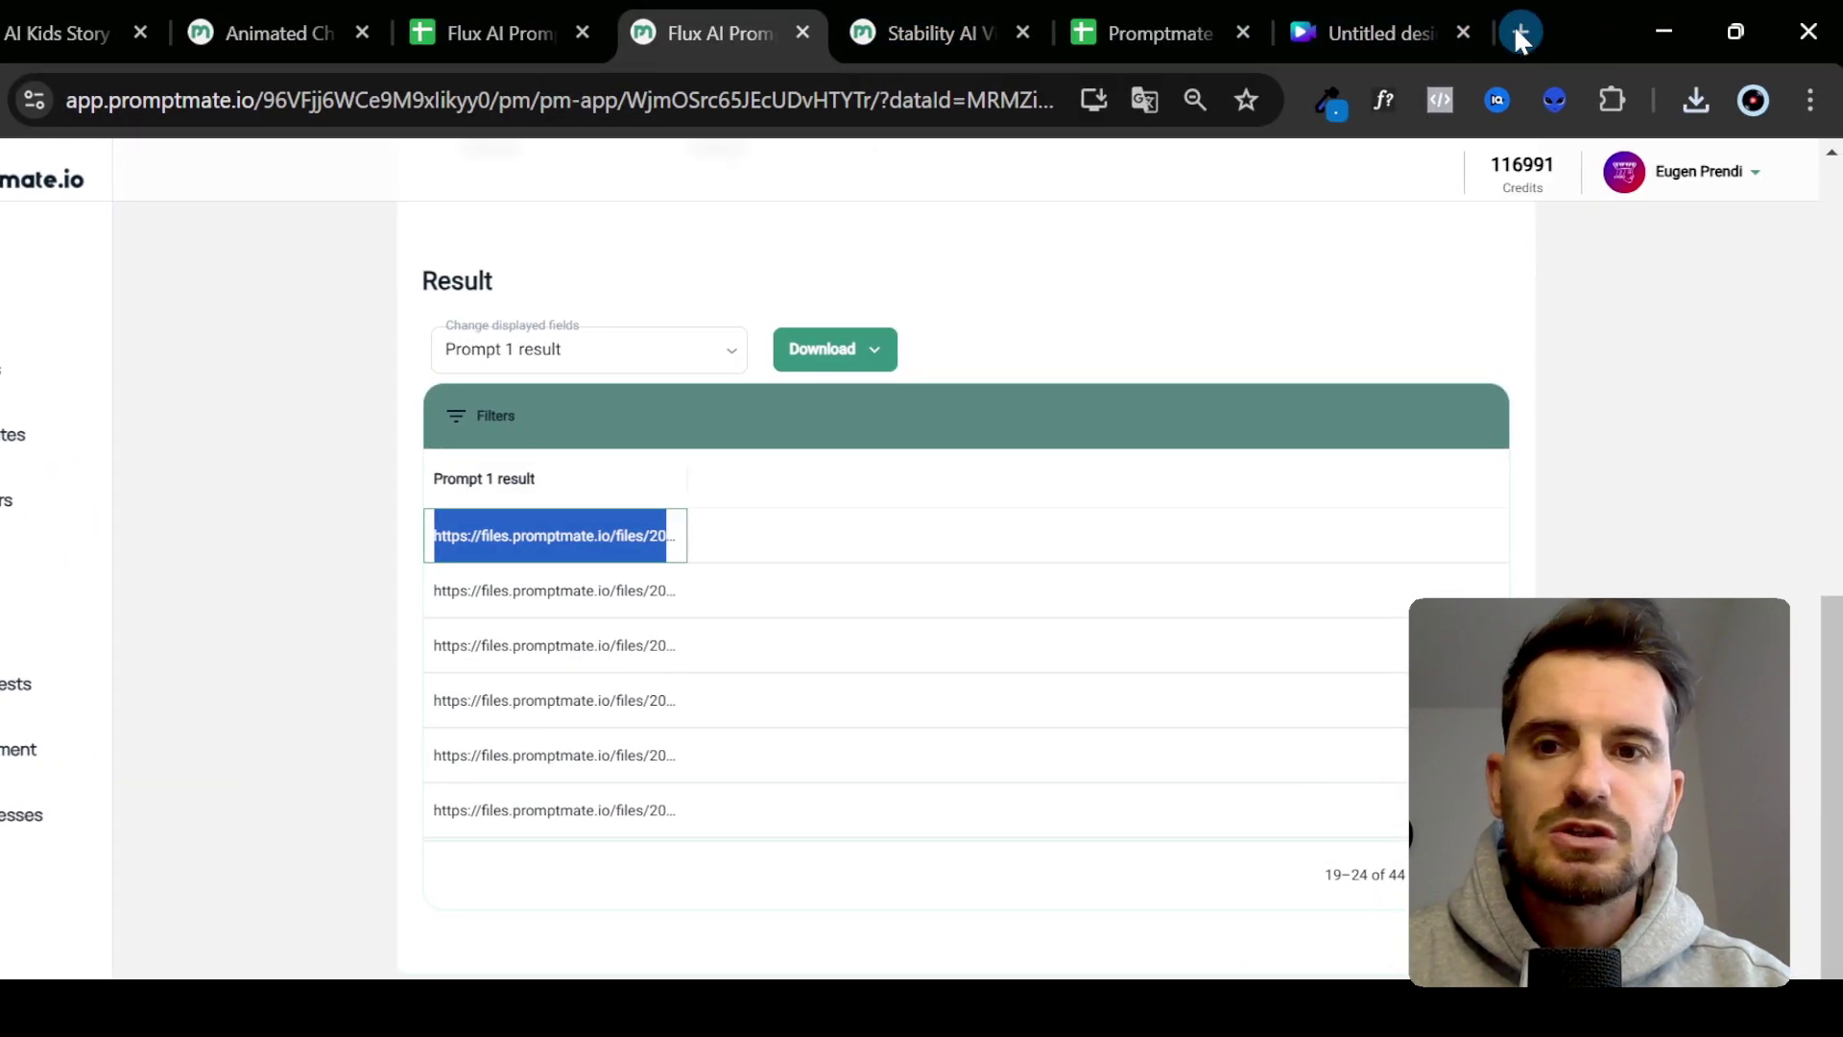
pyautogui.click(1520, 32)
pyautogui.write('https://files.promptmate.io/files/2024-12-01/bd441cc3-e1c5-494f-8d38-57d662bbbc7e.png')
pyautogui.press('Return')
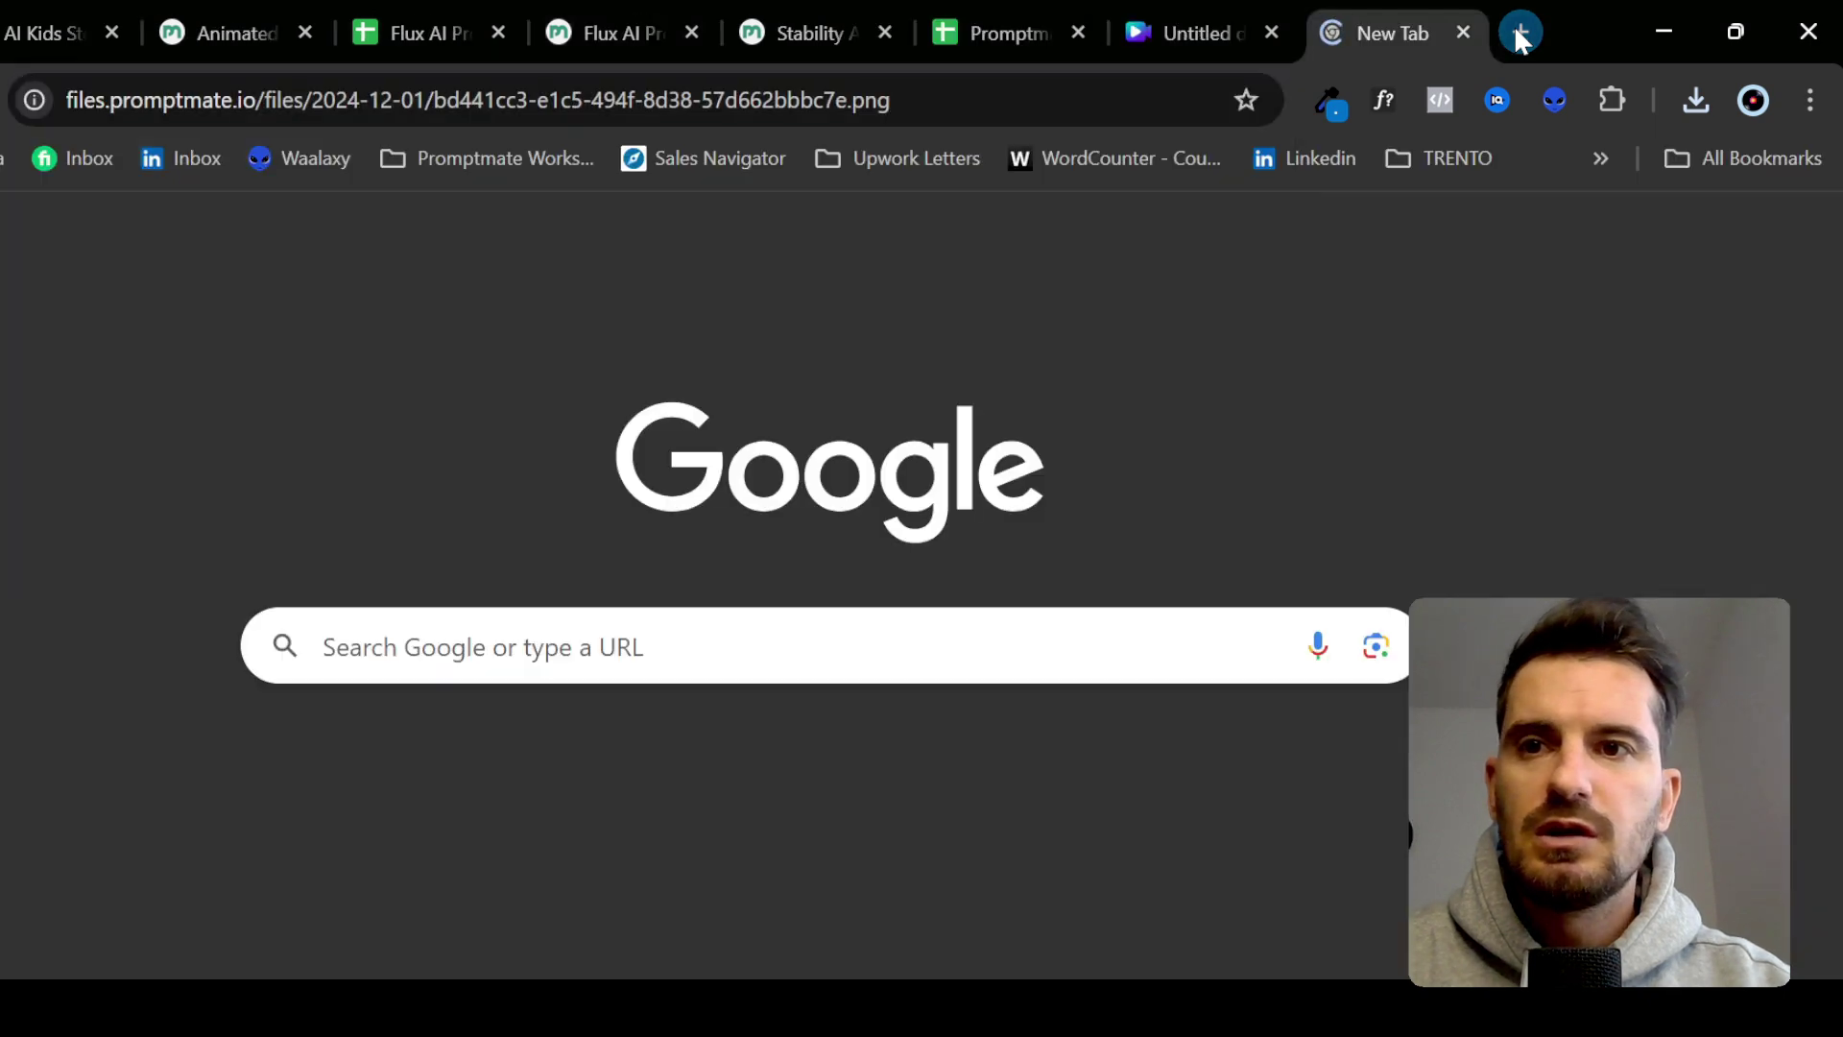
# - Copy the second listed image link from the Flux results and open it in the image preview tab
pyautogui.click(608, 14)
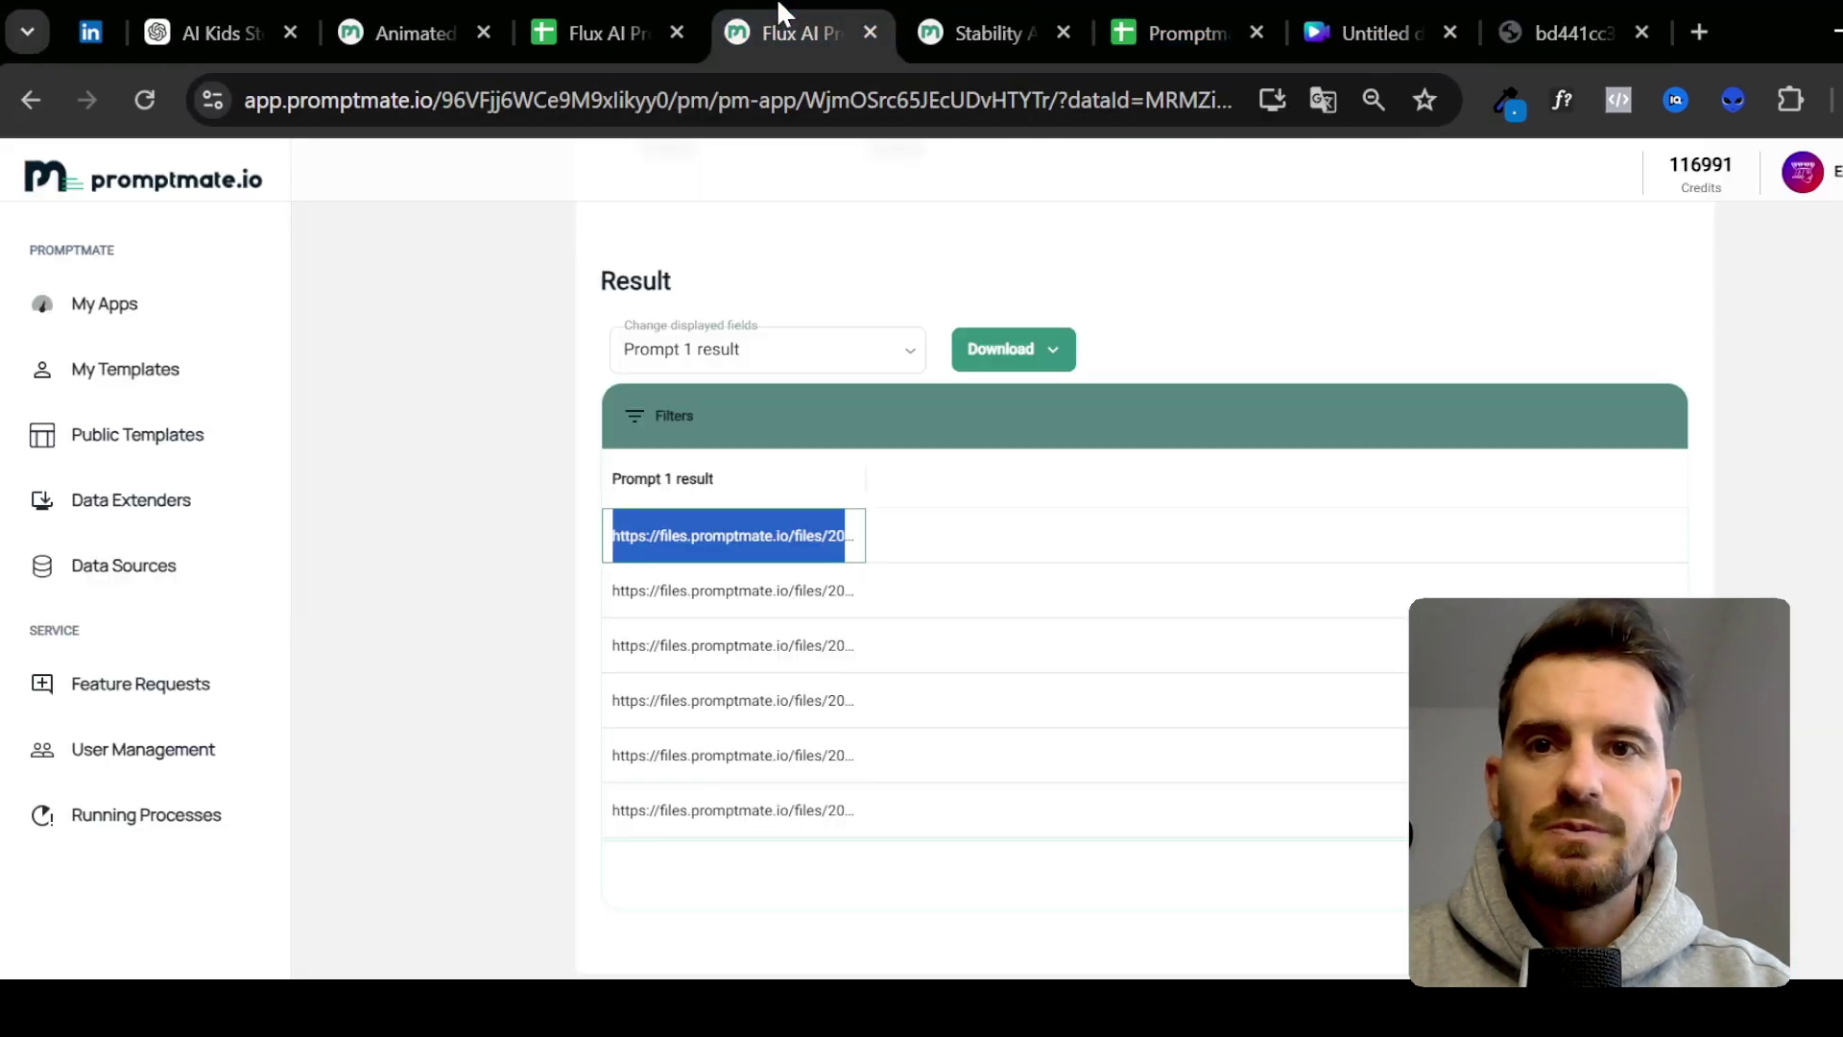
pyautogui.doubleClick(731, 591)
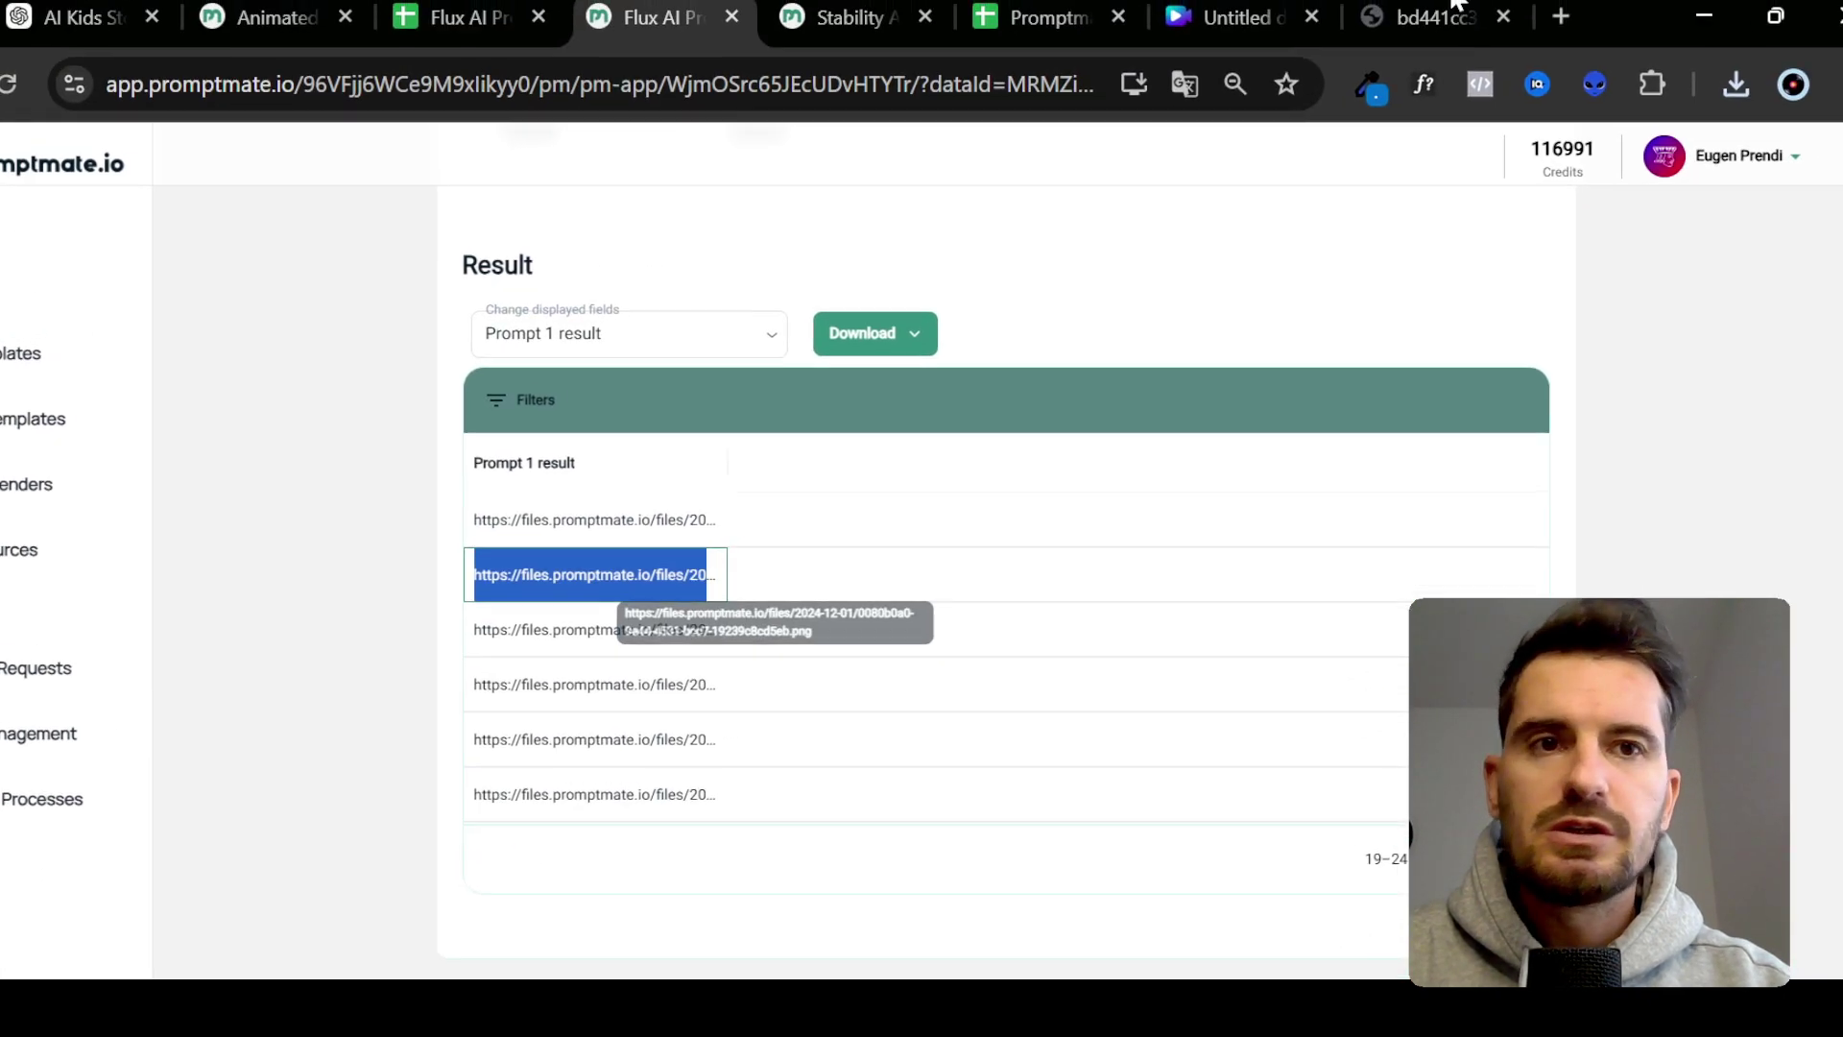
pyautogui.click(1454, 12)
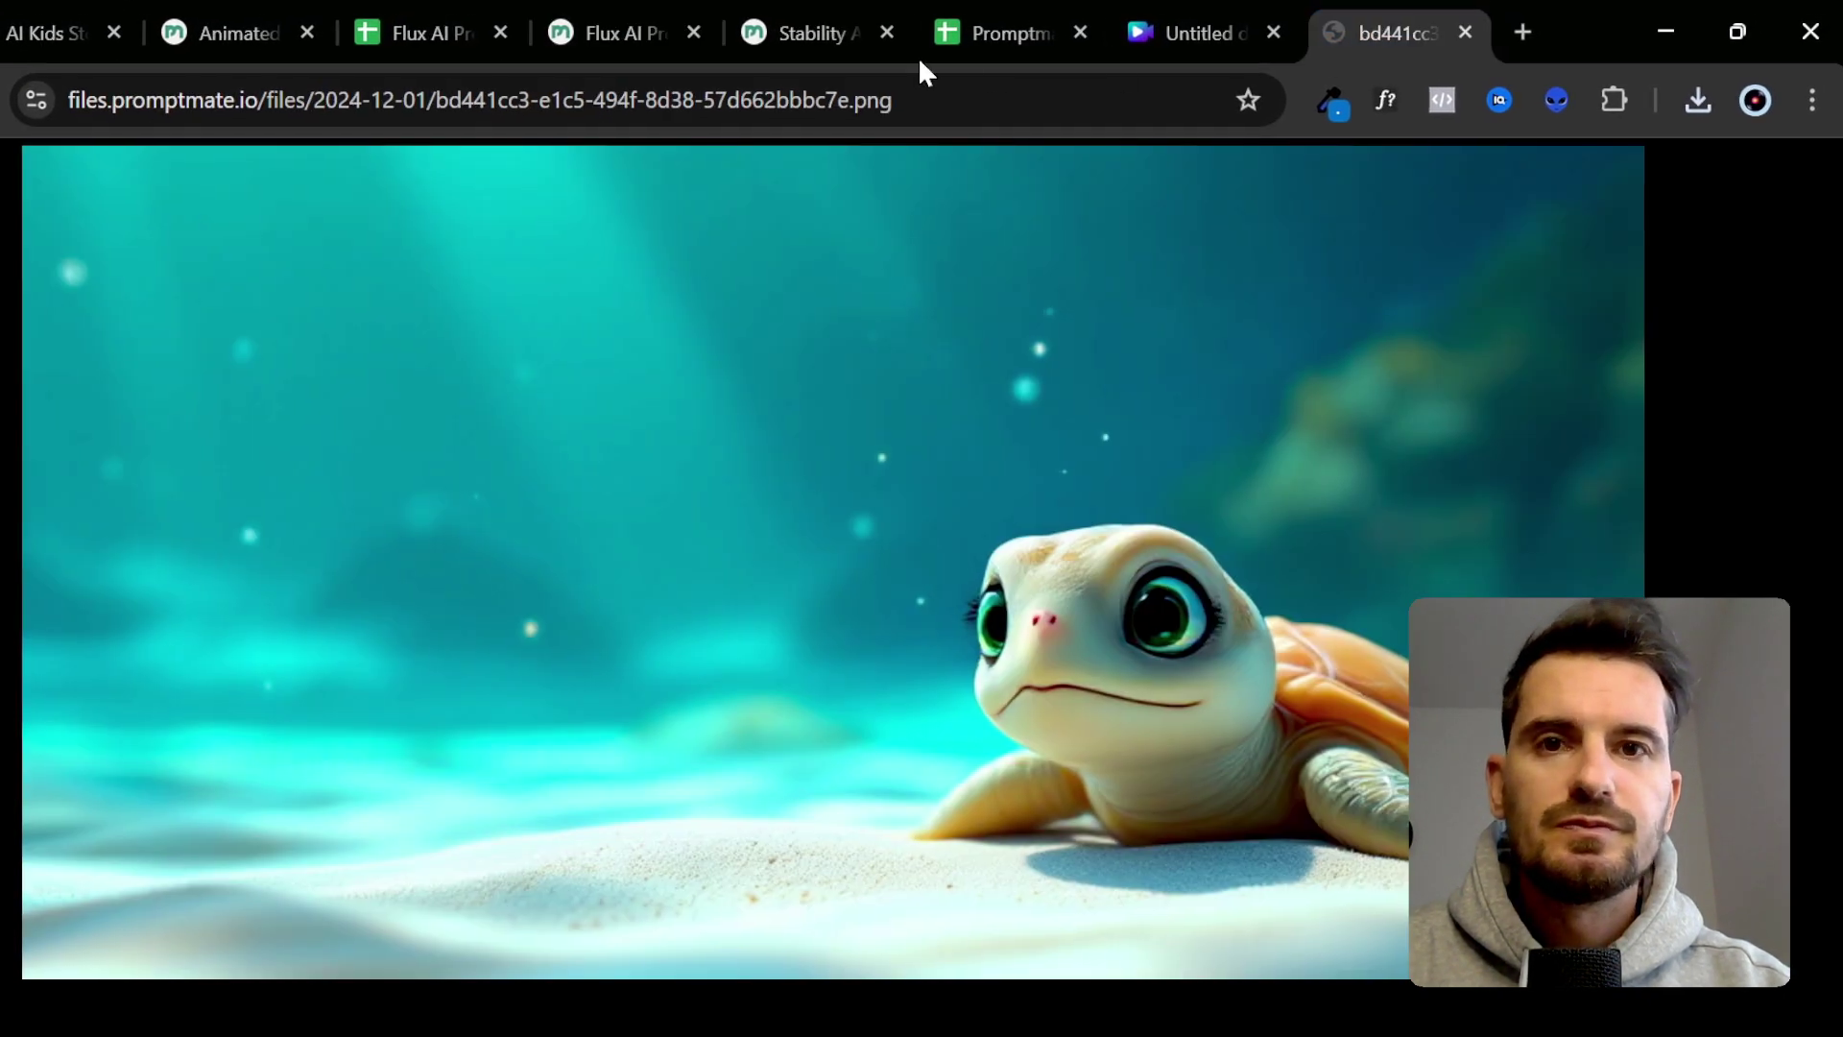
pyautogui.click(934, 105)
pyautogui.write('https://files.promptmate.io/files/2024-12-01/0080b0a0-9e44-4531-bcc7-19239c8cd5eb.png')
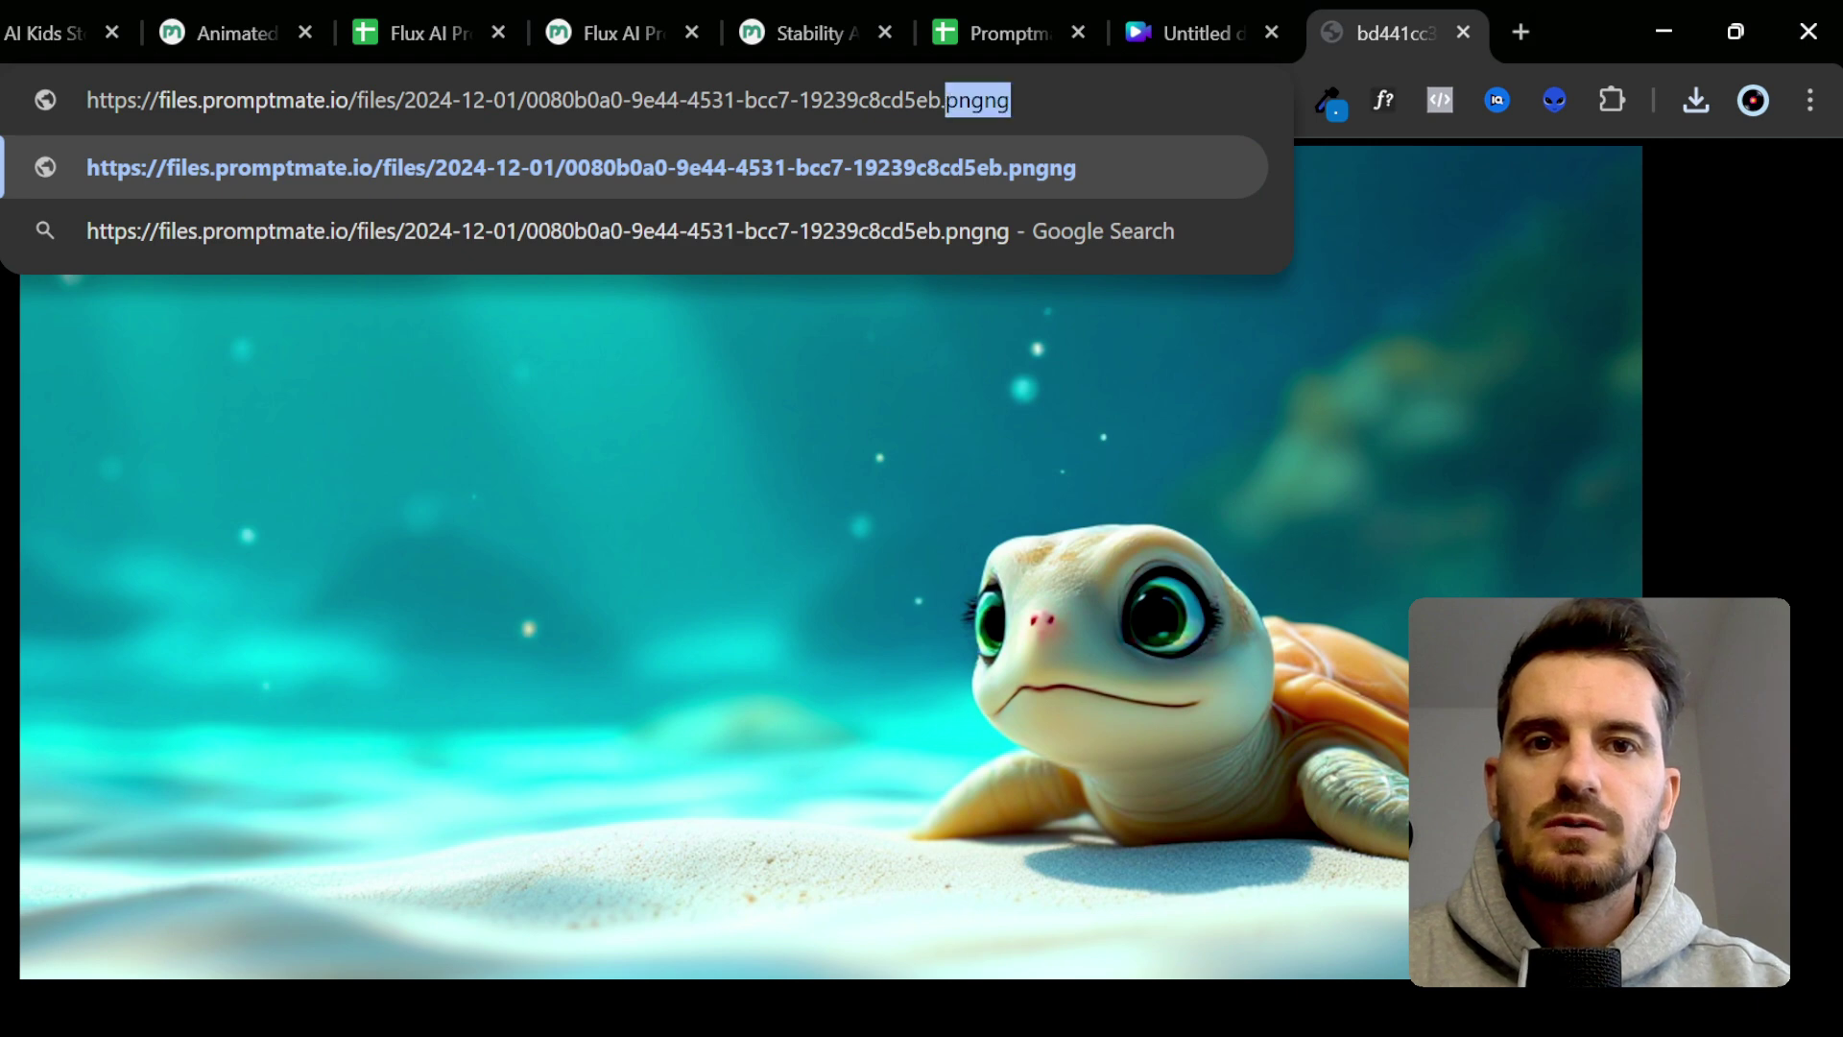
pyautogui.press('Return')
# - Check the Canva video design, return to the Flux AI results and open their download options
pyautogui.click(1218, 13)
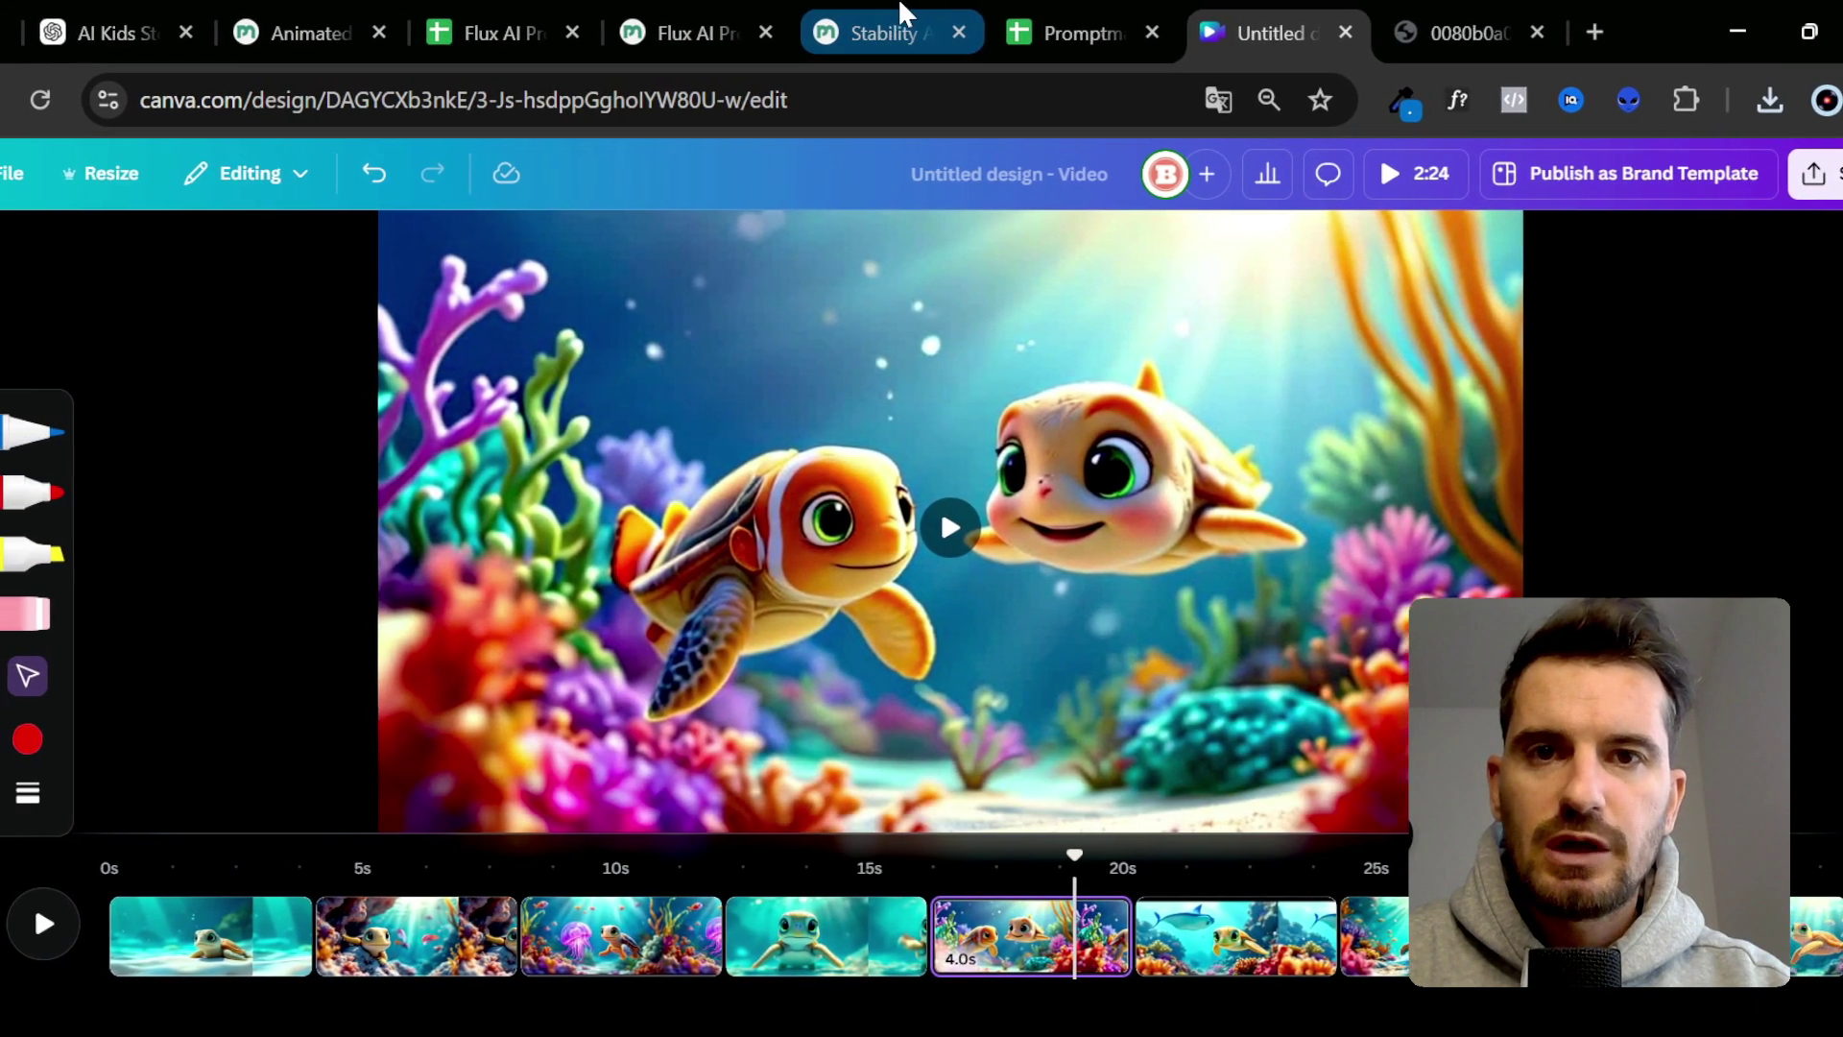
pyautogui.click(913, 13)
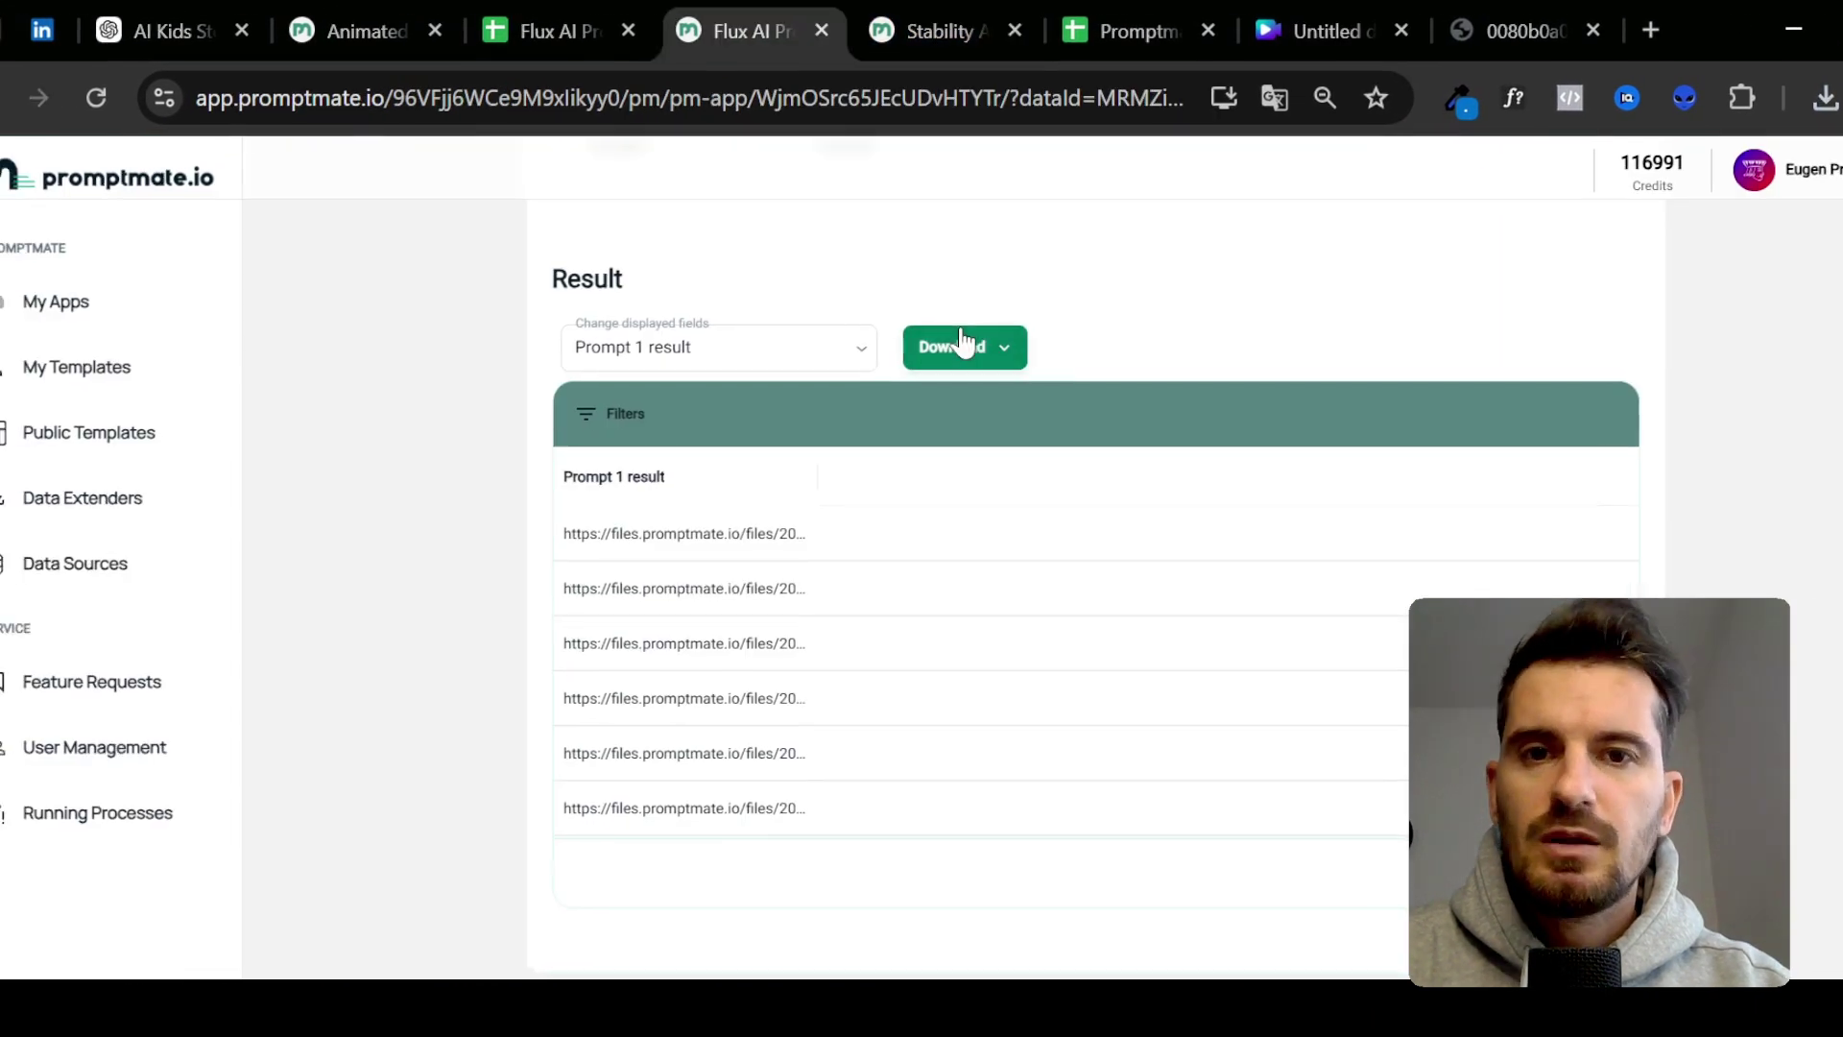
pyautogui.click(969, 346)
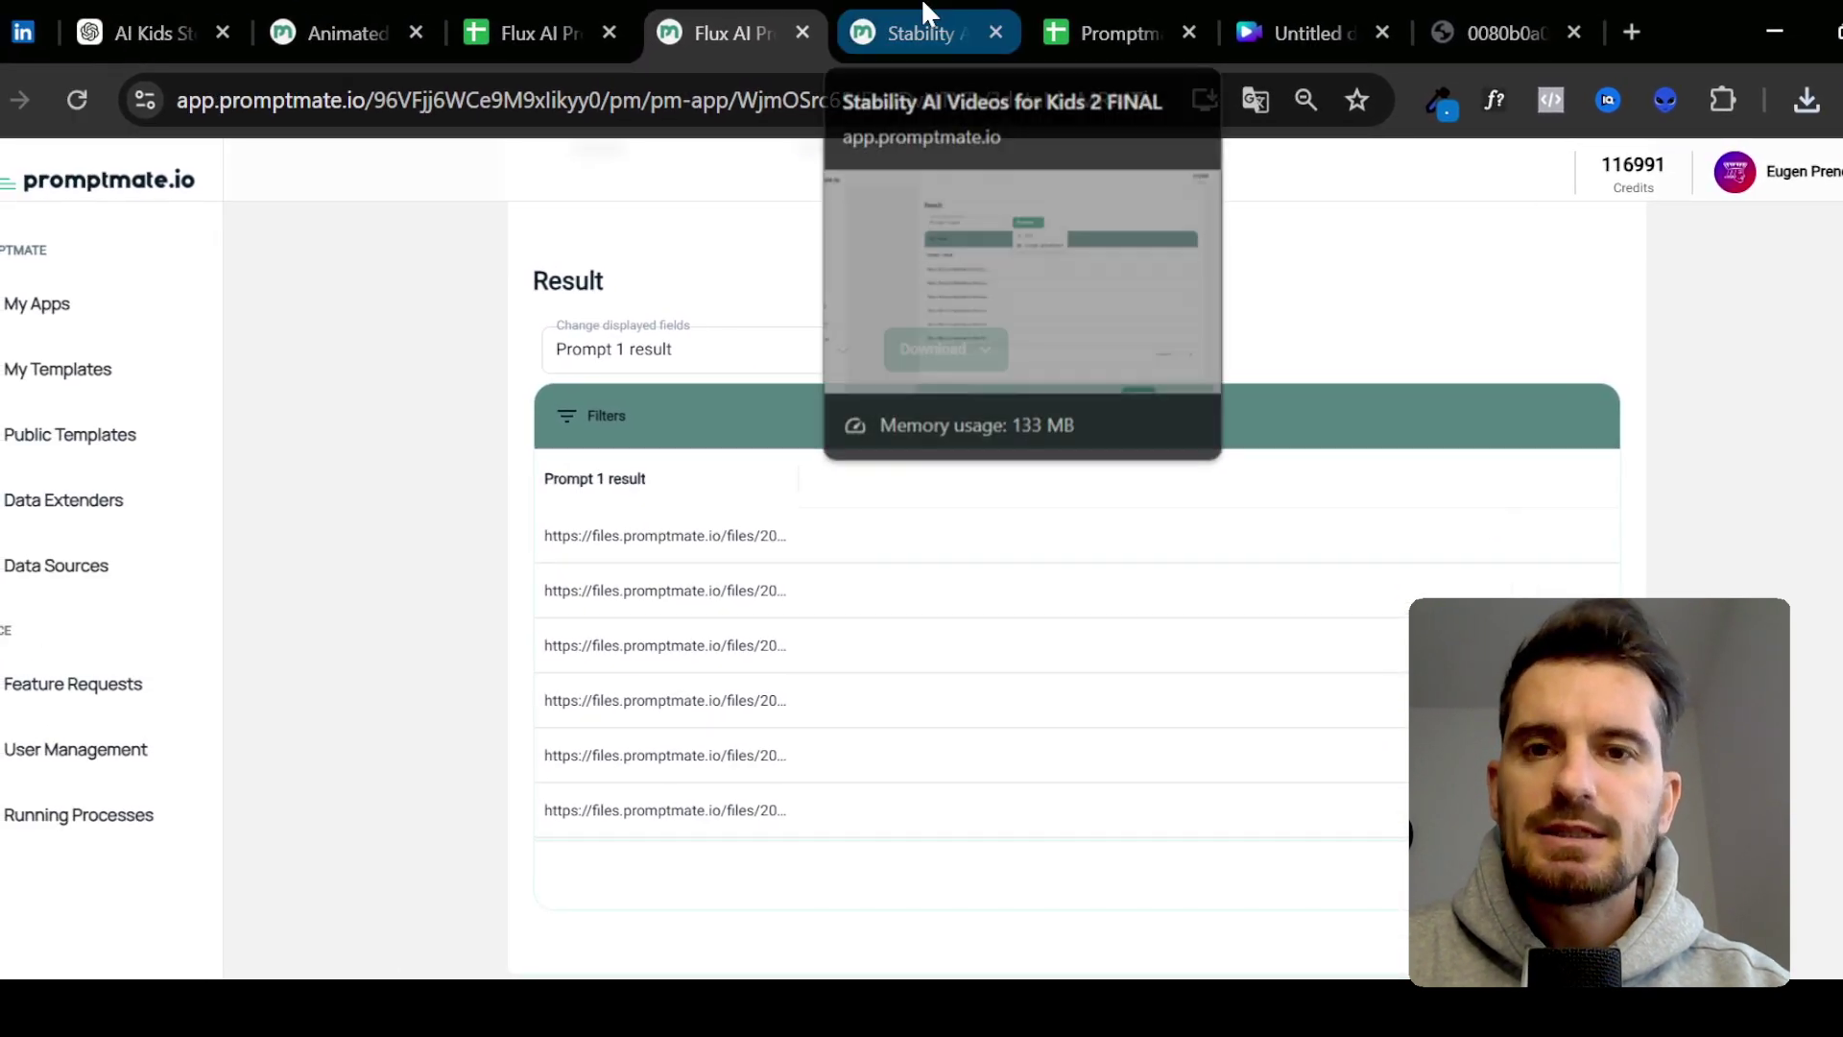
# - Switch to the Stability AI Videos for Kids 2 FINAL app and review its CSV preview and the video results
pyautogui.click(925, 13)
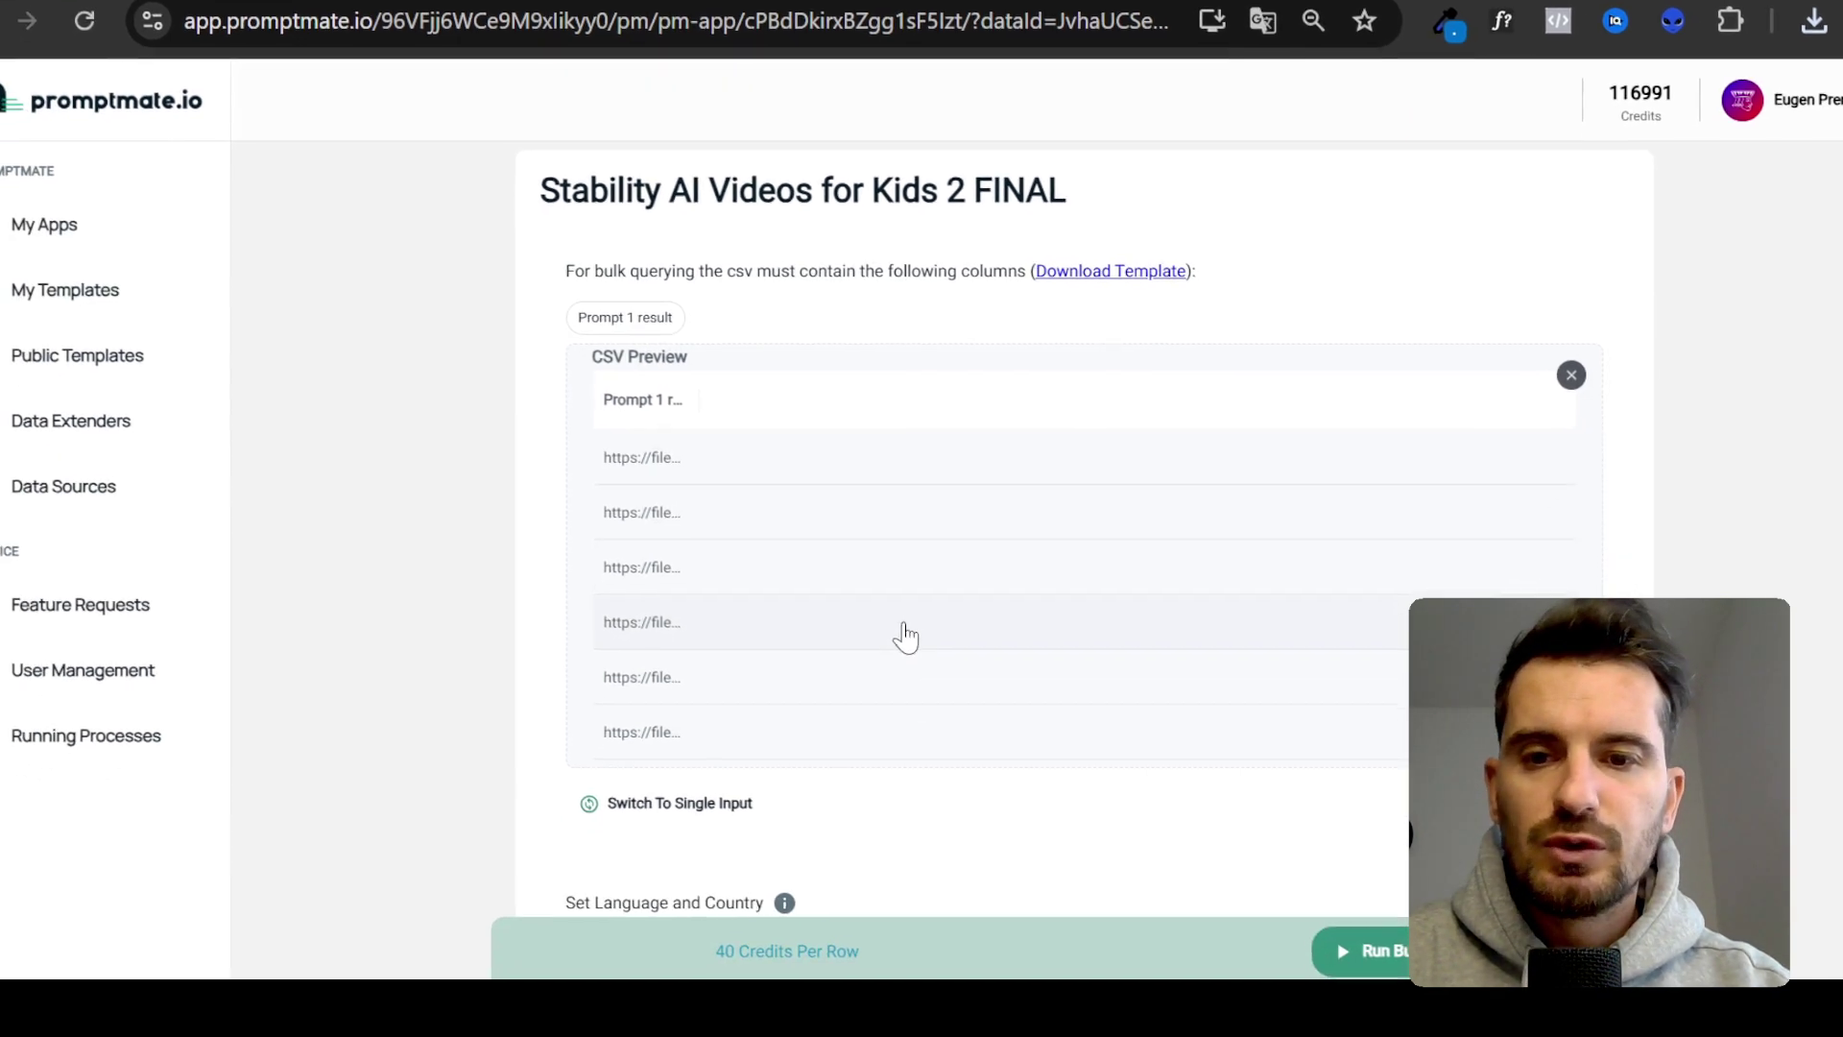
pyautogui.scroll(-1, 782, 711)
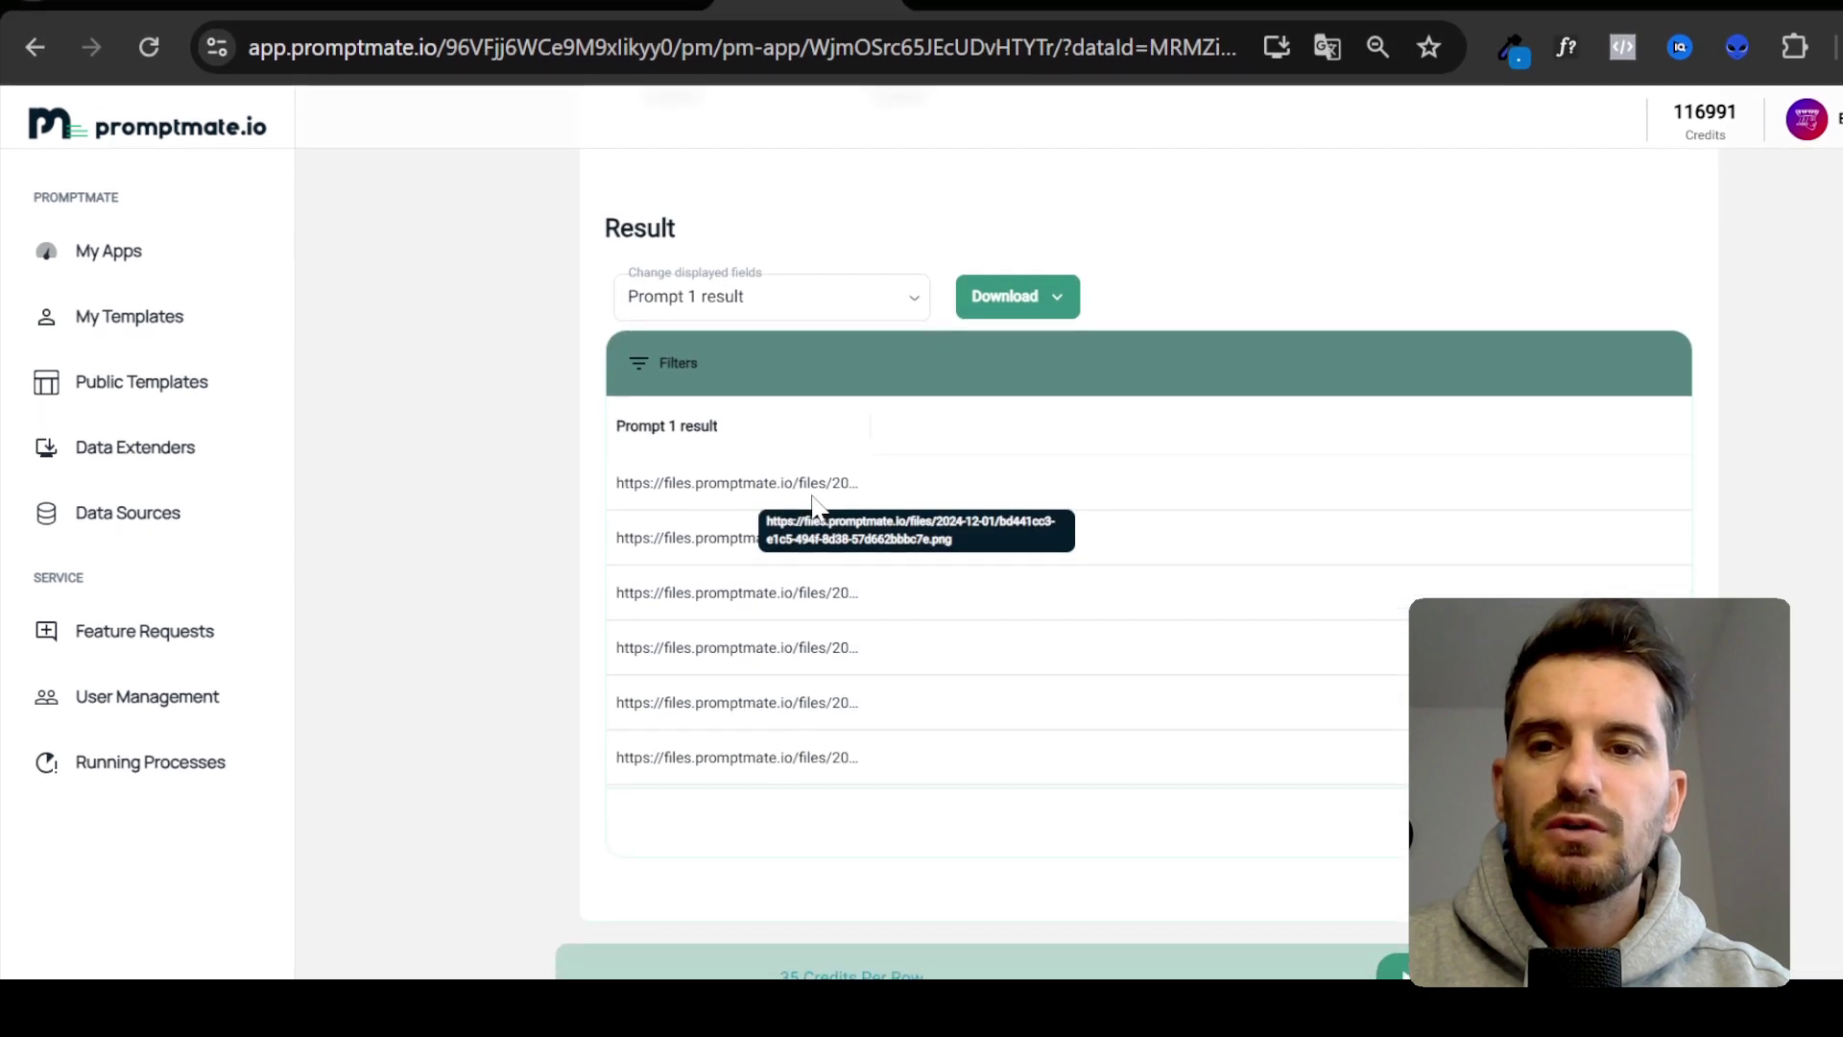
pyautogui.scroll(-1, 833, 729)
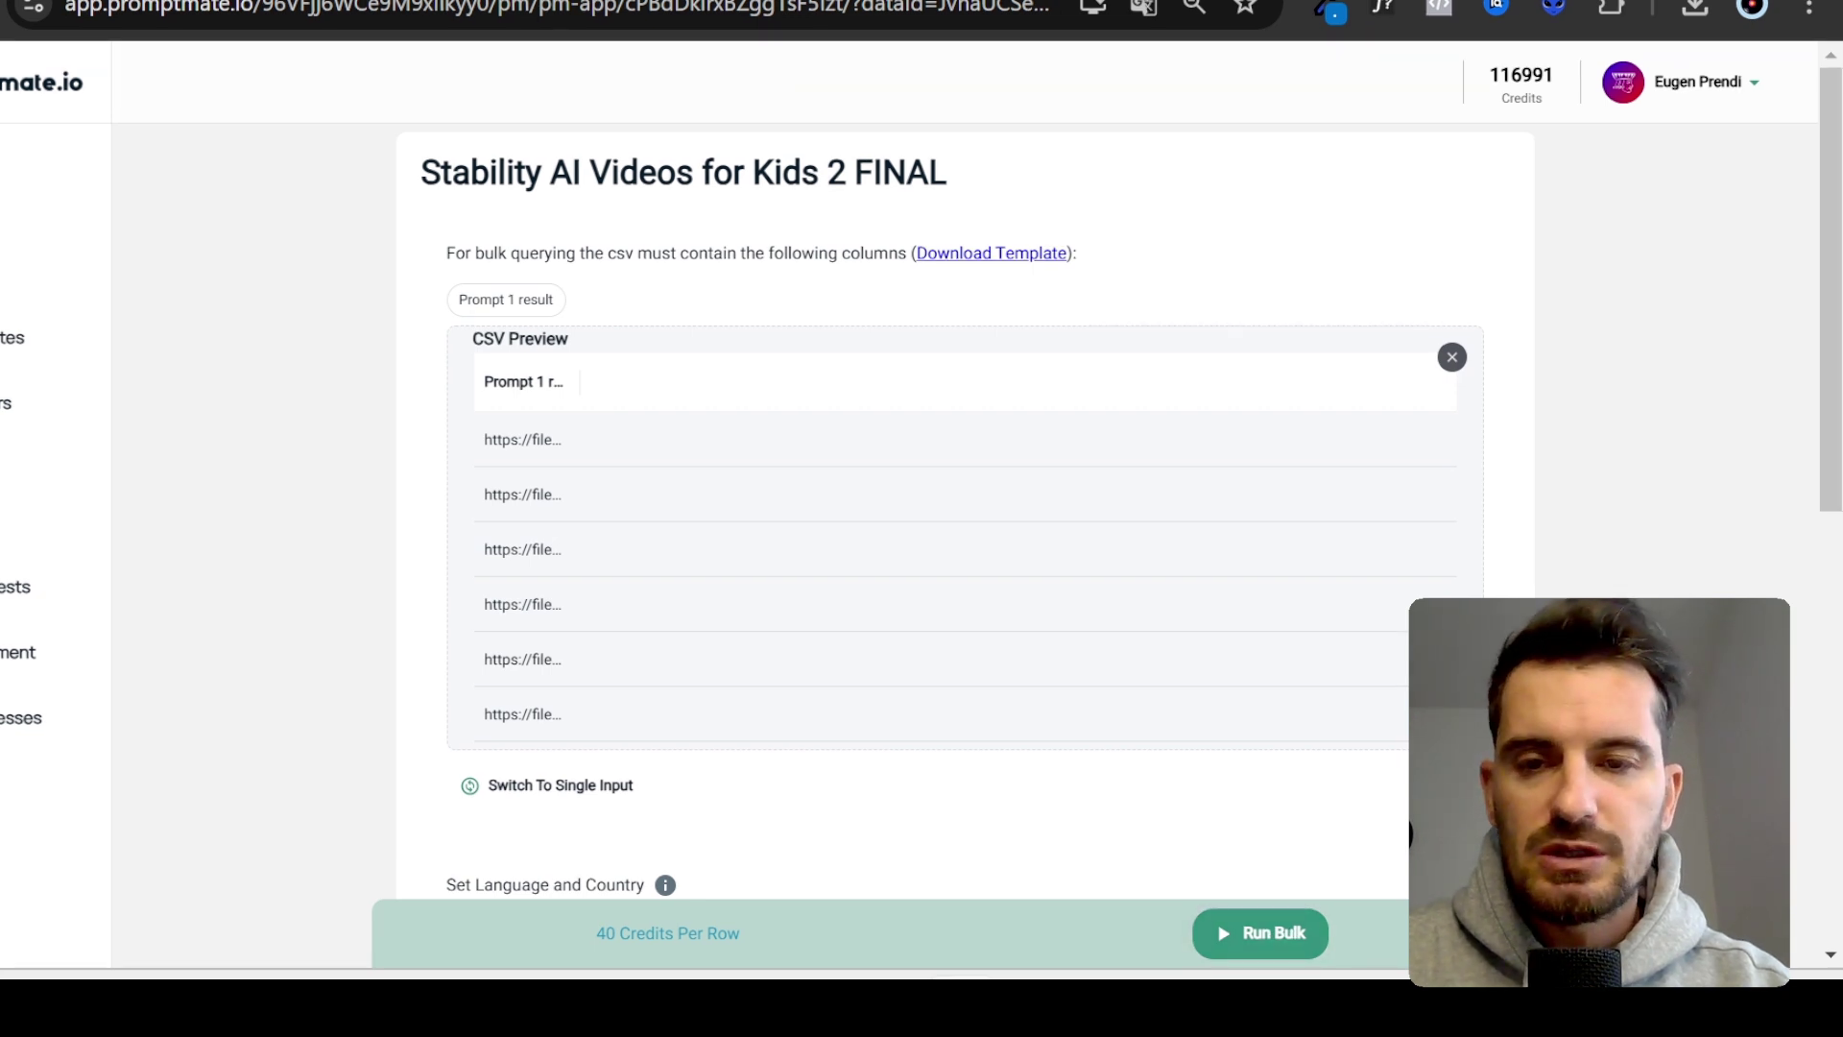
pyautogui.scroll(-10, 951, 538)
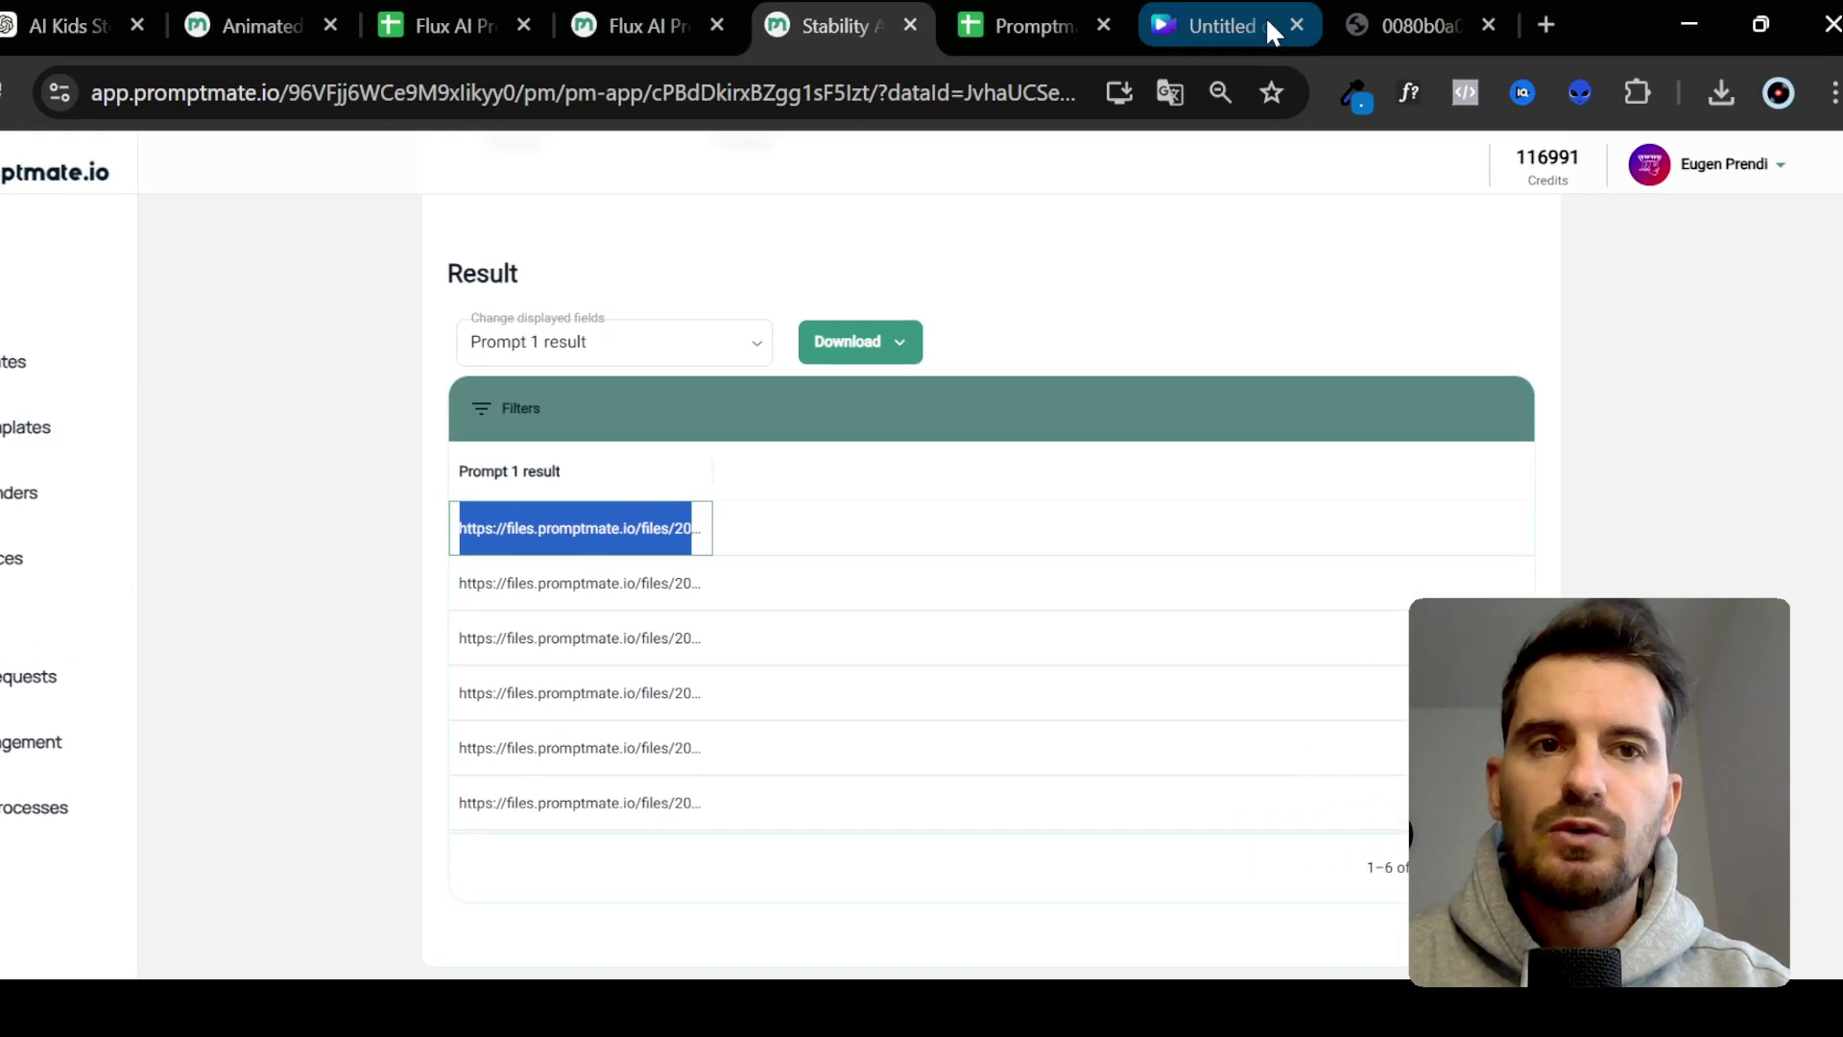
# - Play the first and fourth generated videos from their result links in the preview tab, and close that tab
pyautogui.click(1394, 19)
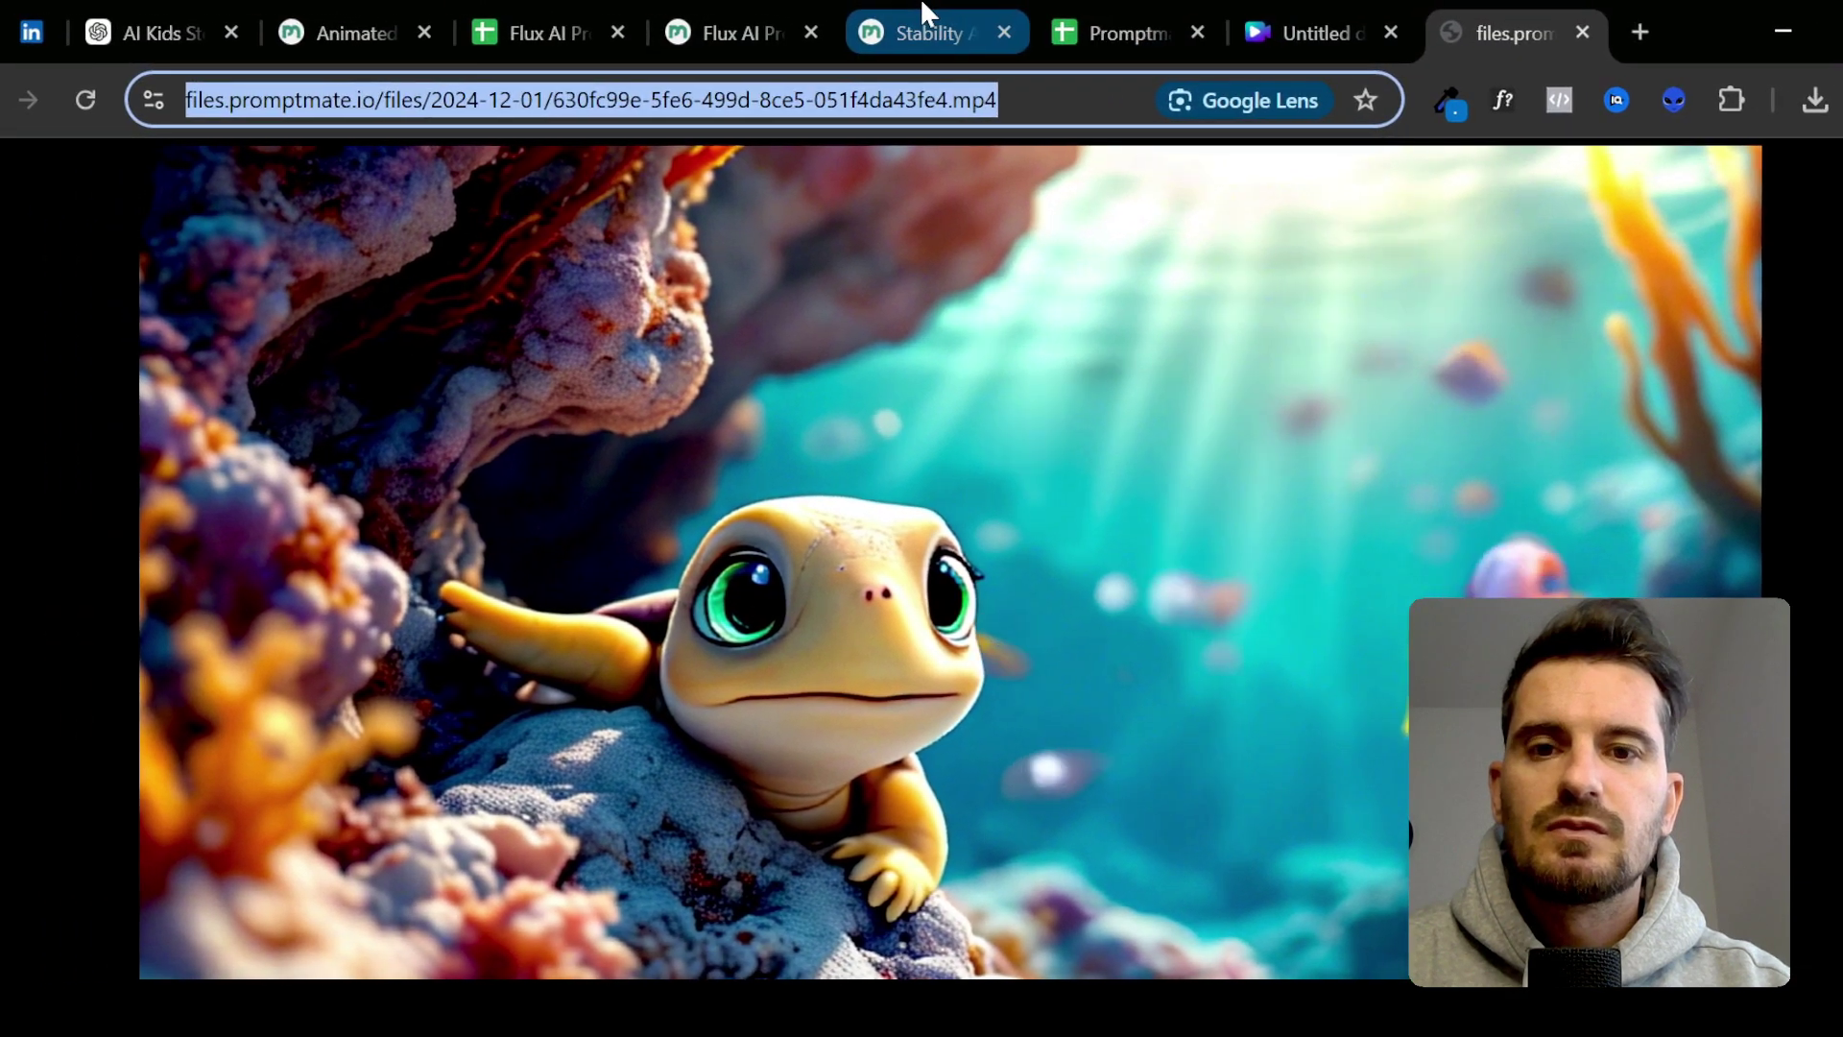
pyautogui.click(823, 2)
pyautogui.tripleClick(747, 606)
pyautogui.hotkey('ctrl', 'c')
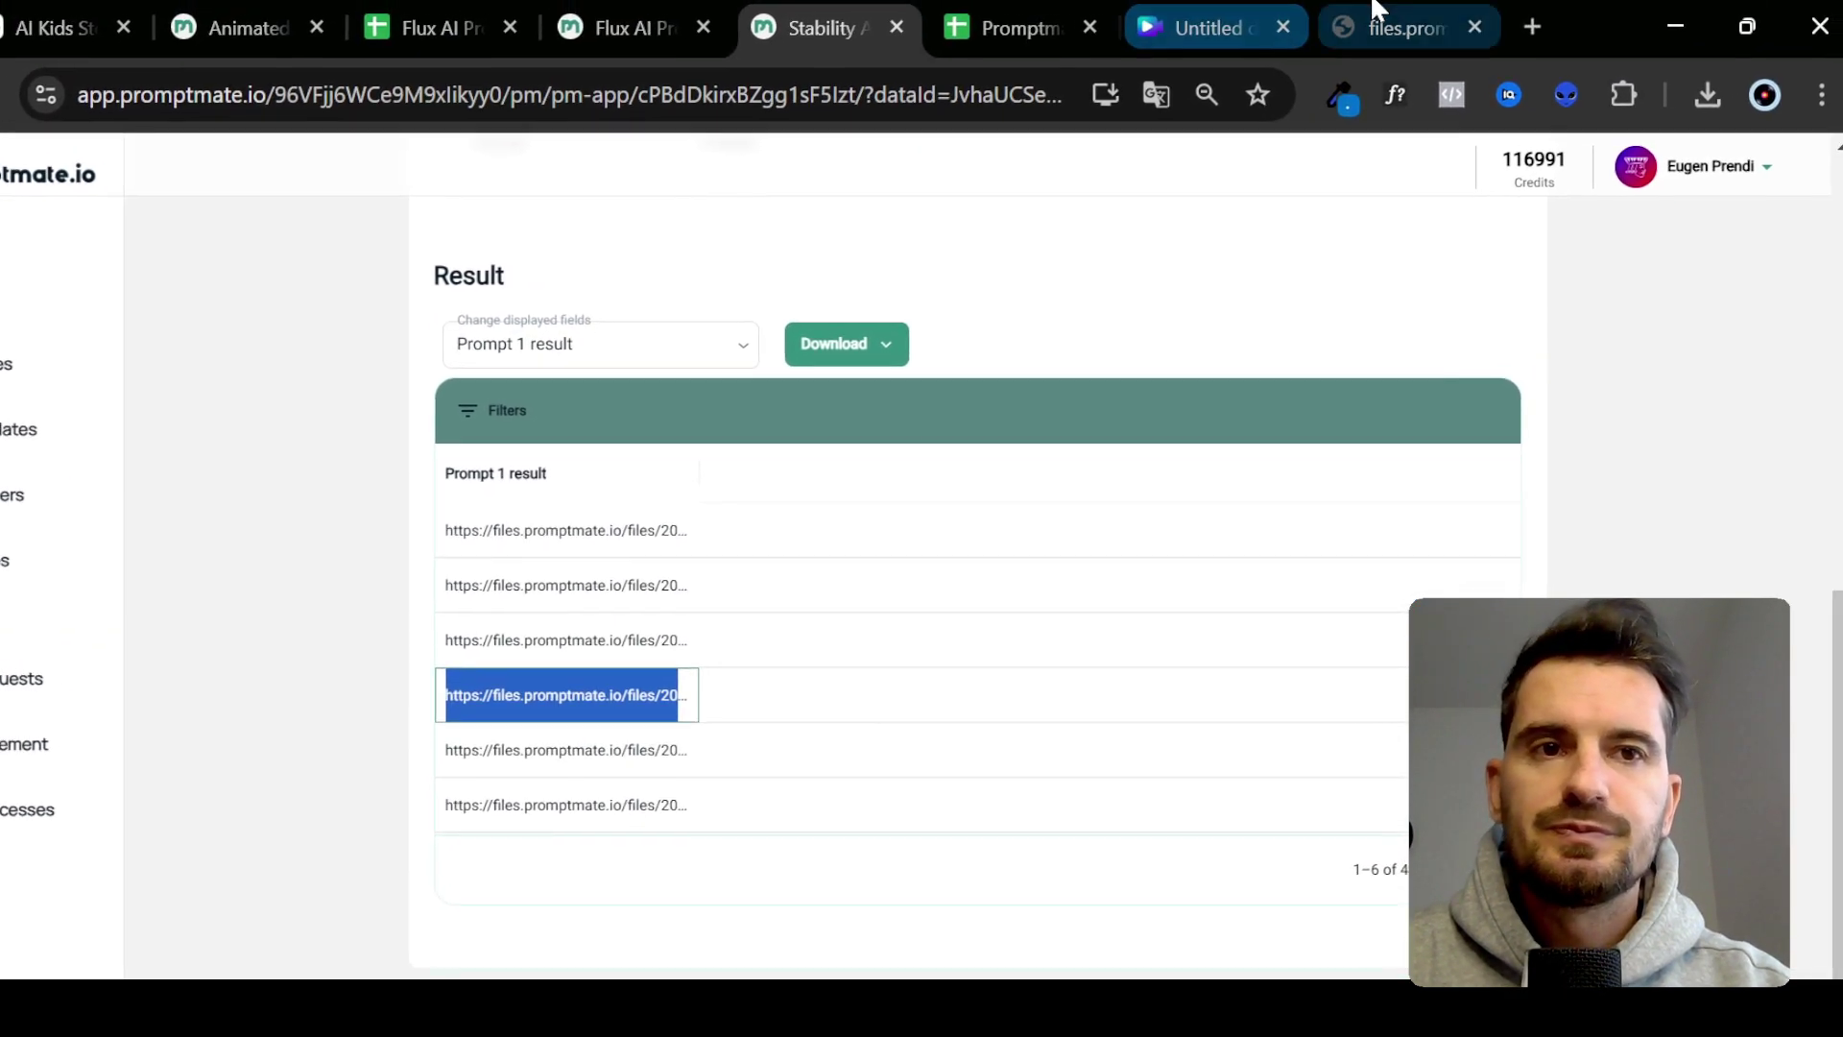
pyautogui.click(1374, 11)
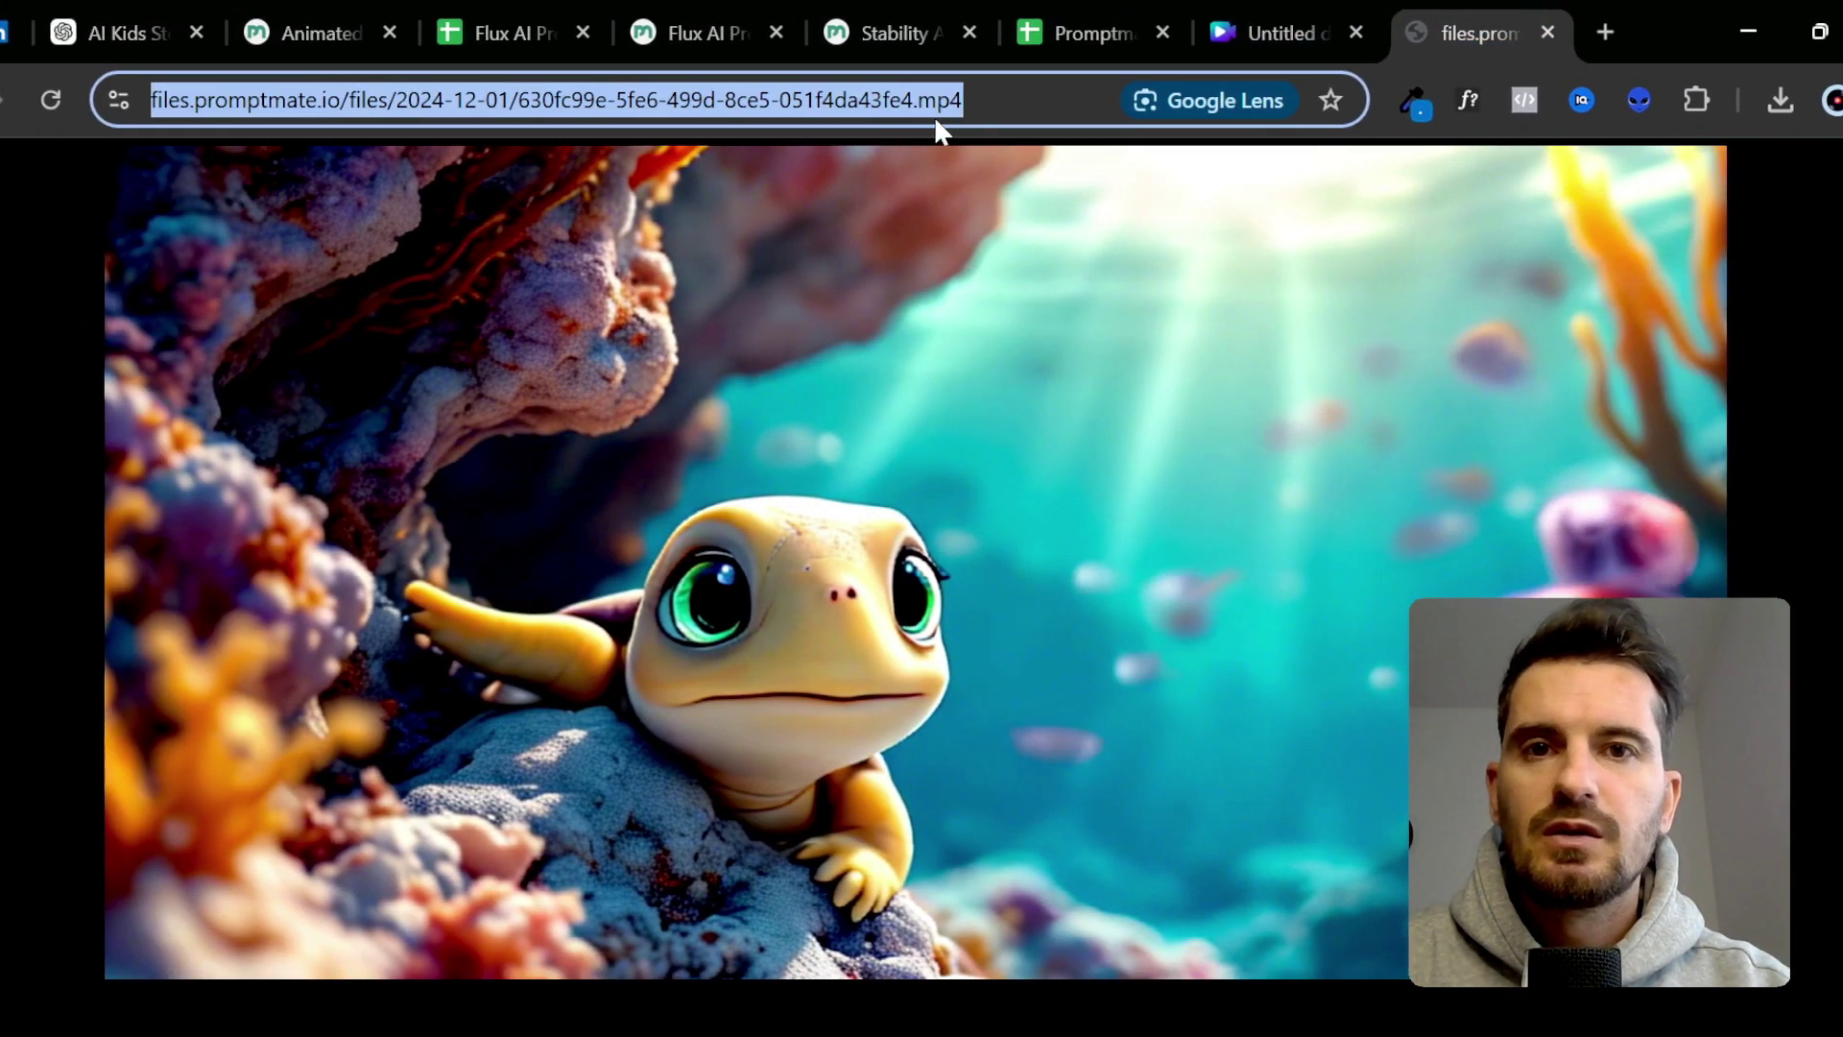
pyautogui.hotkey('ctrl', 'v')
pyautogui.press('Return')
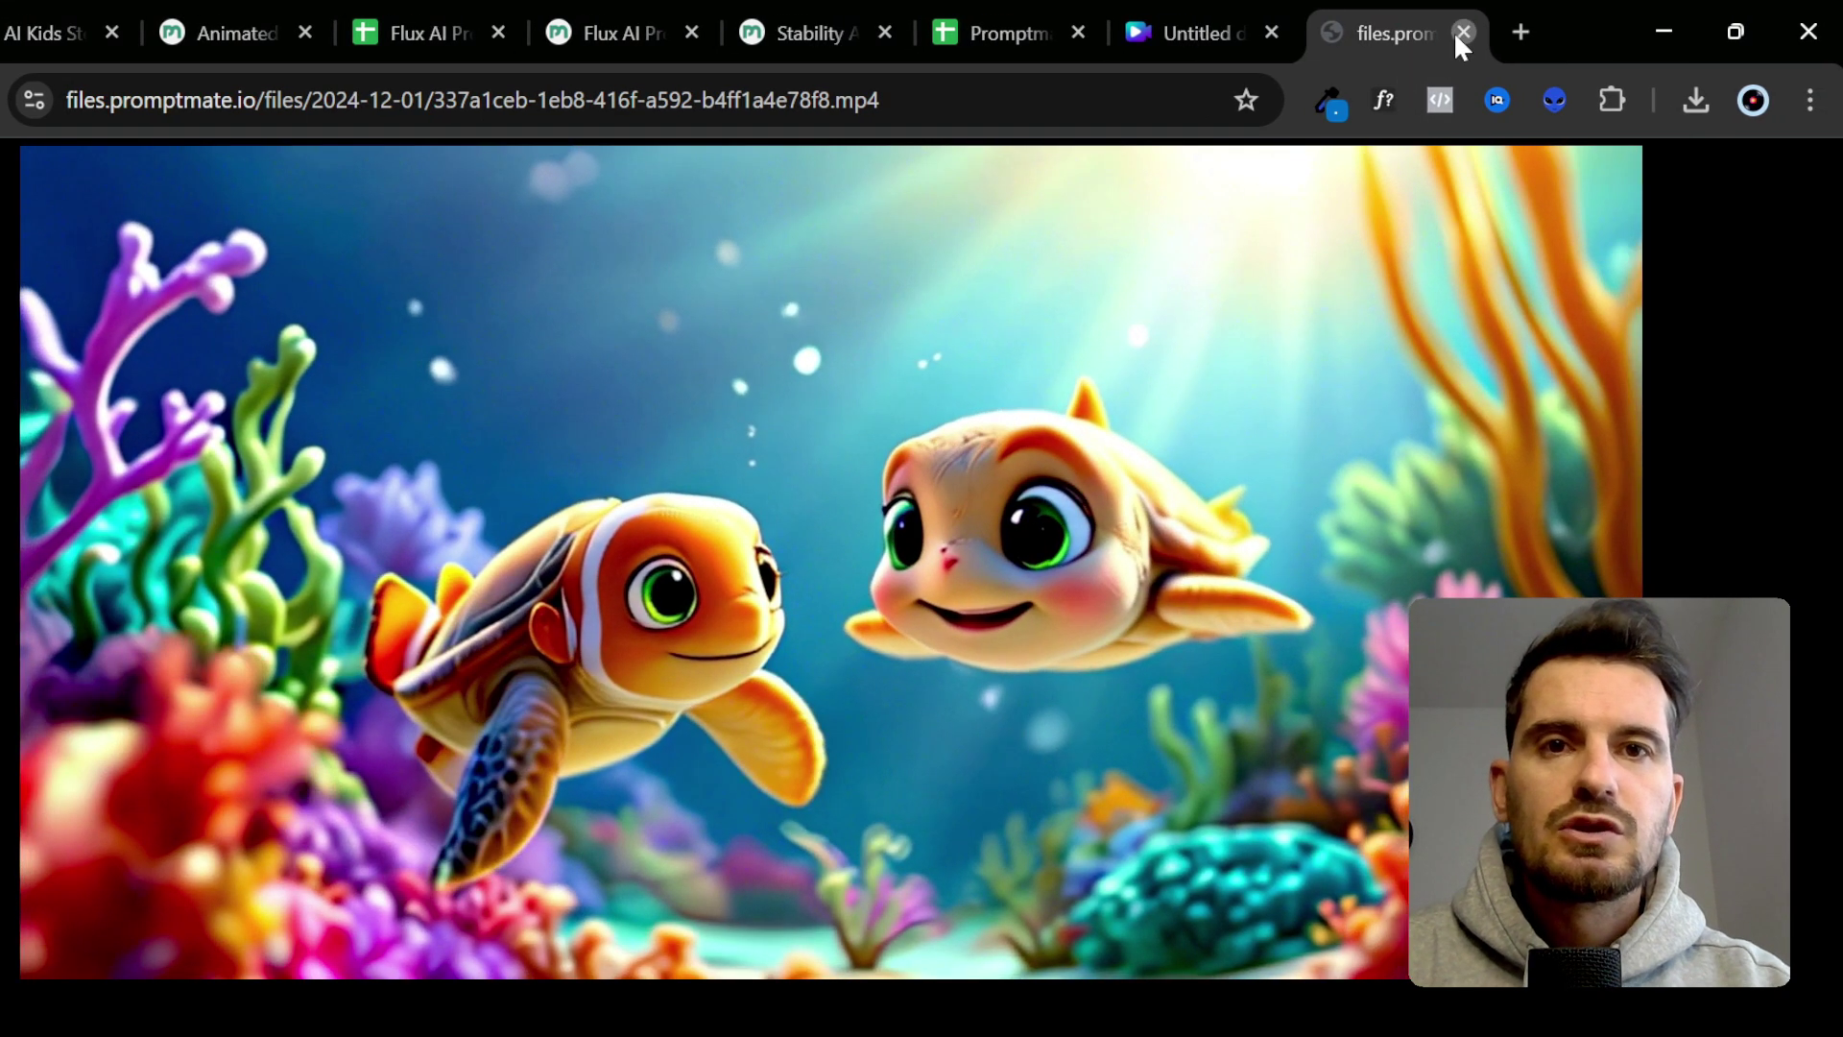
pyautogui.click(1461, 33)
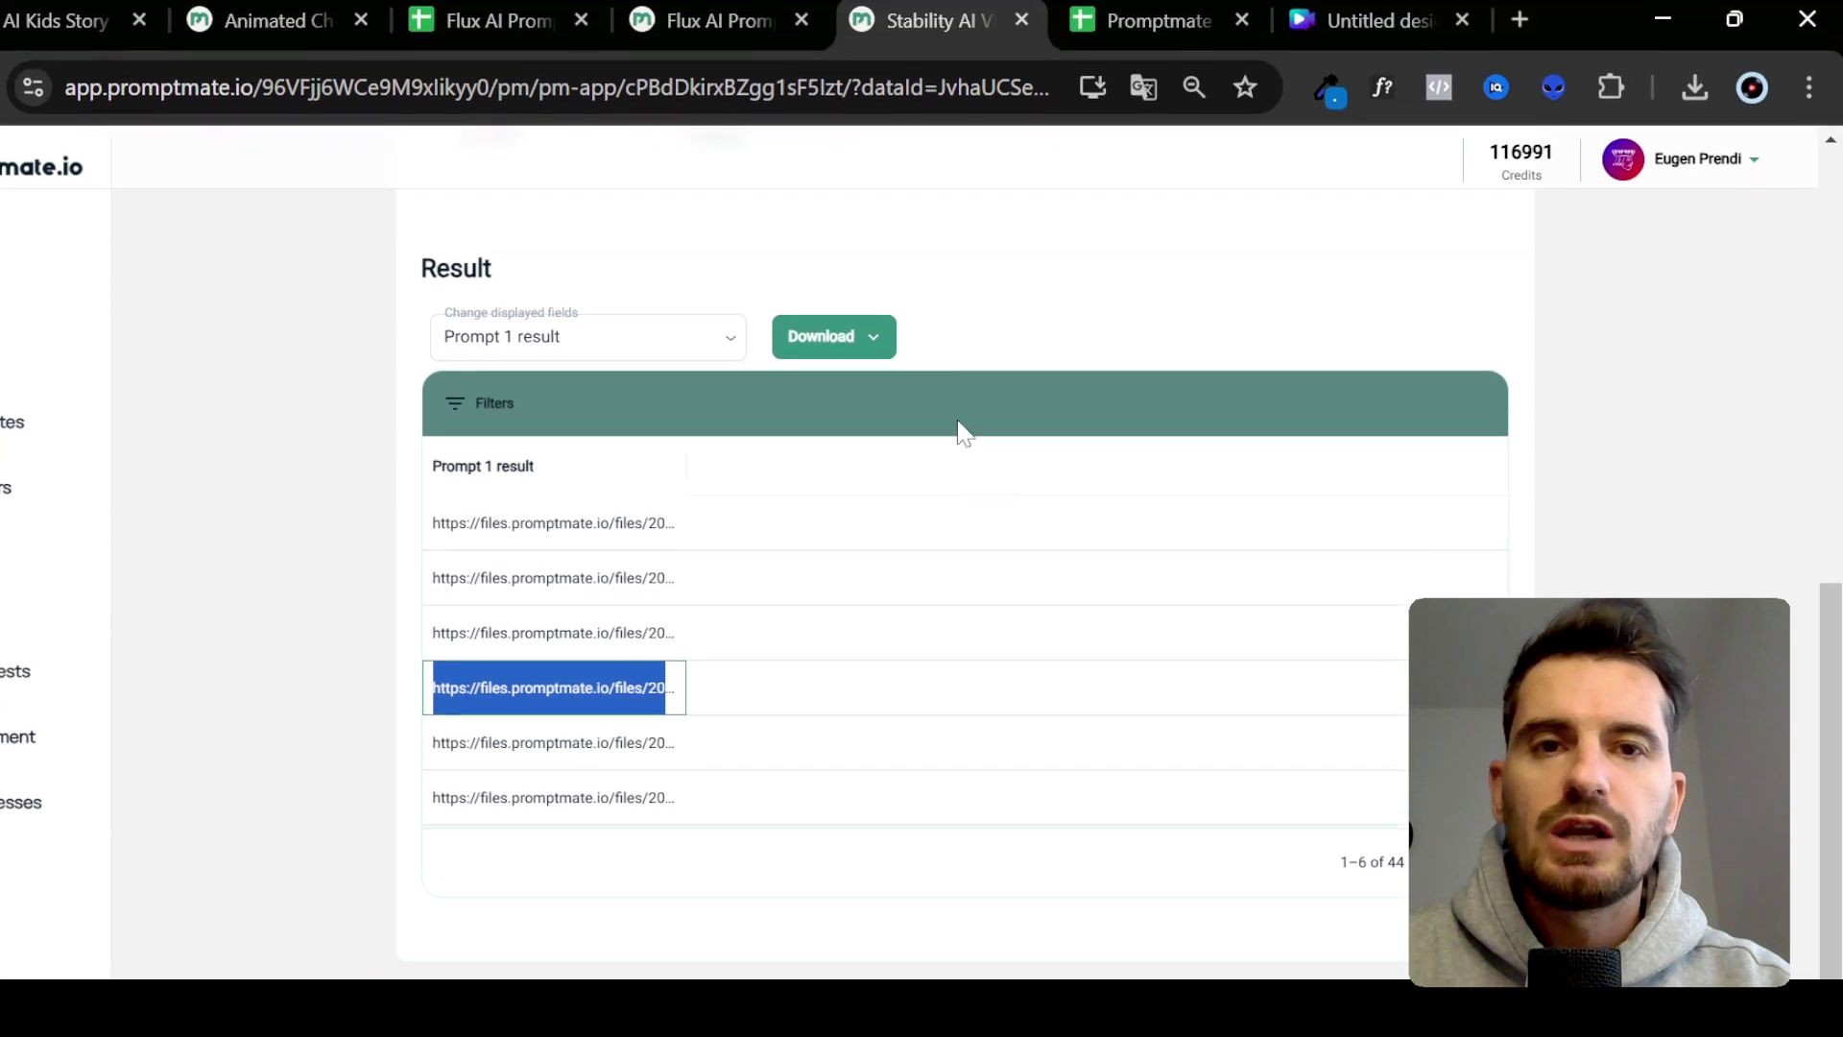
# - Check the download options for the video results and look through the video links in the Promptmate export spreadsheet
pyautogui.click(880, 253)
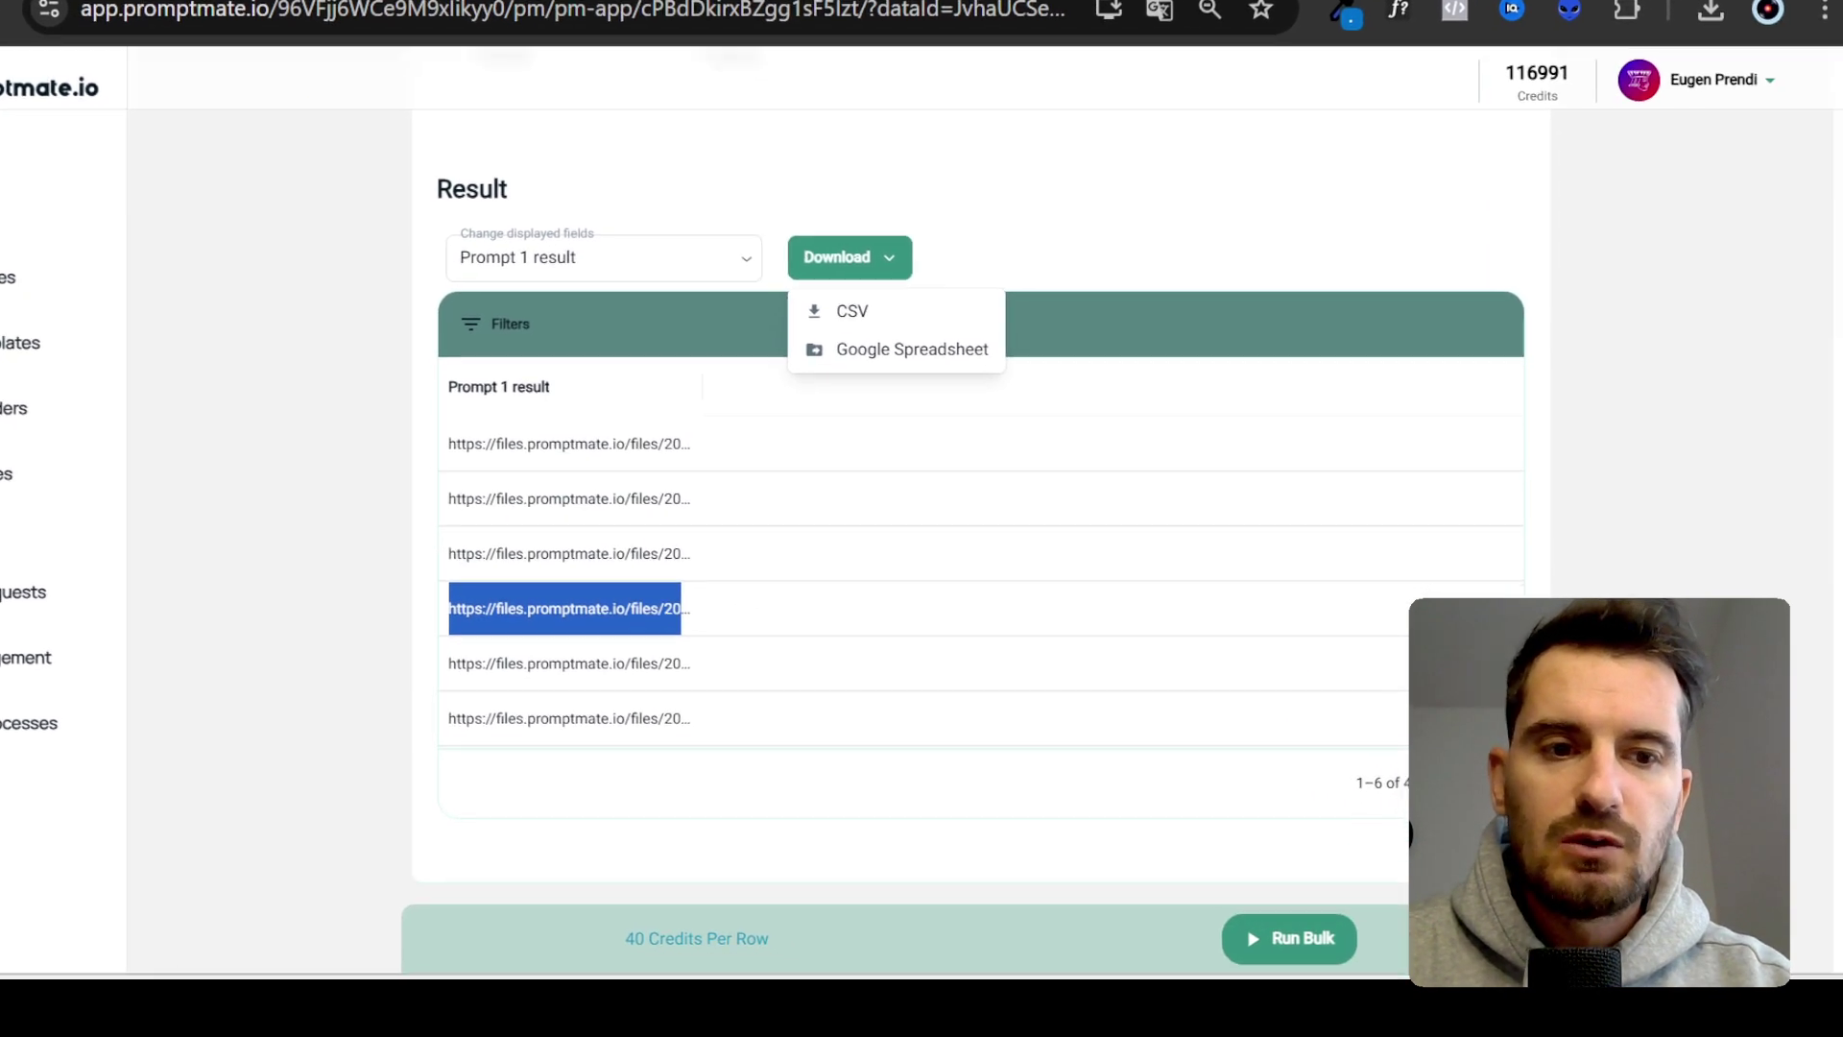
pyautogui.click(1504, 875)
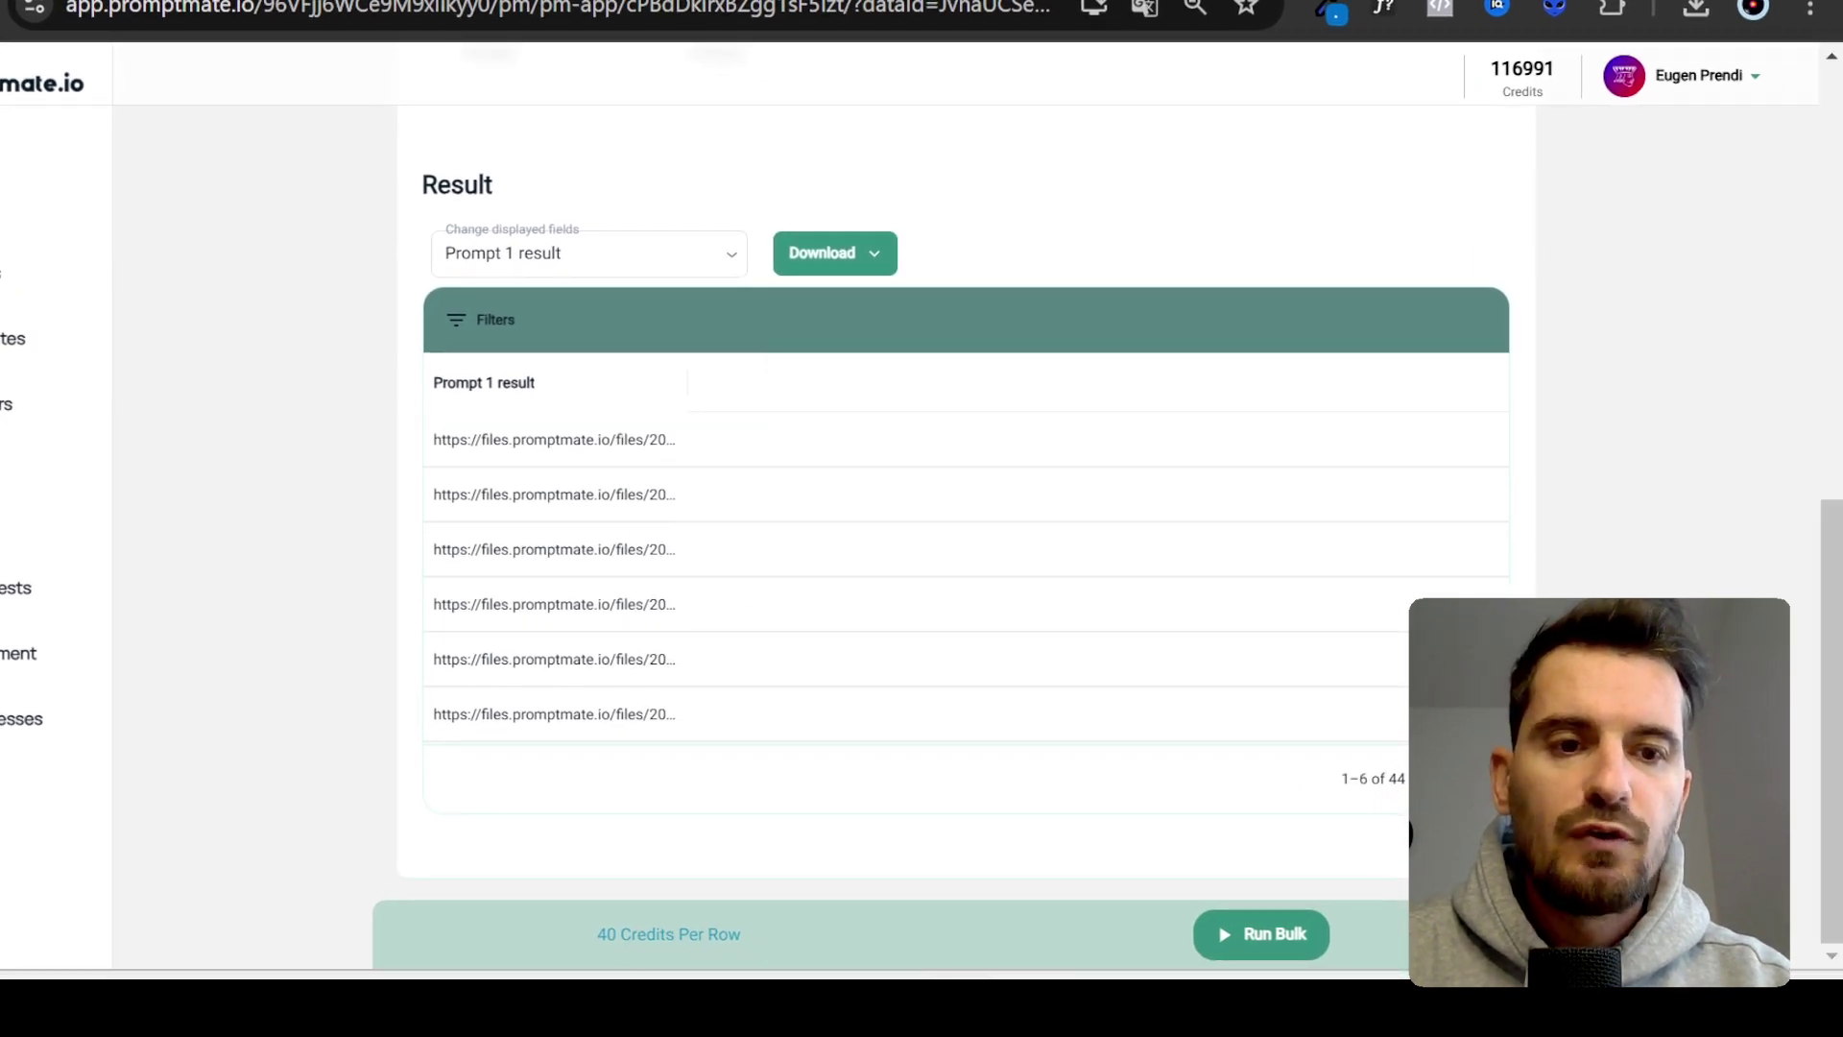
pyautogui.click(1104, 22)
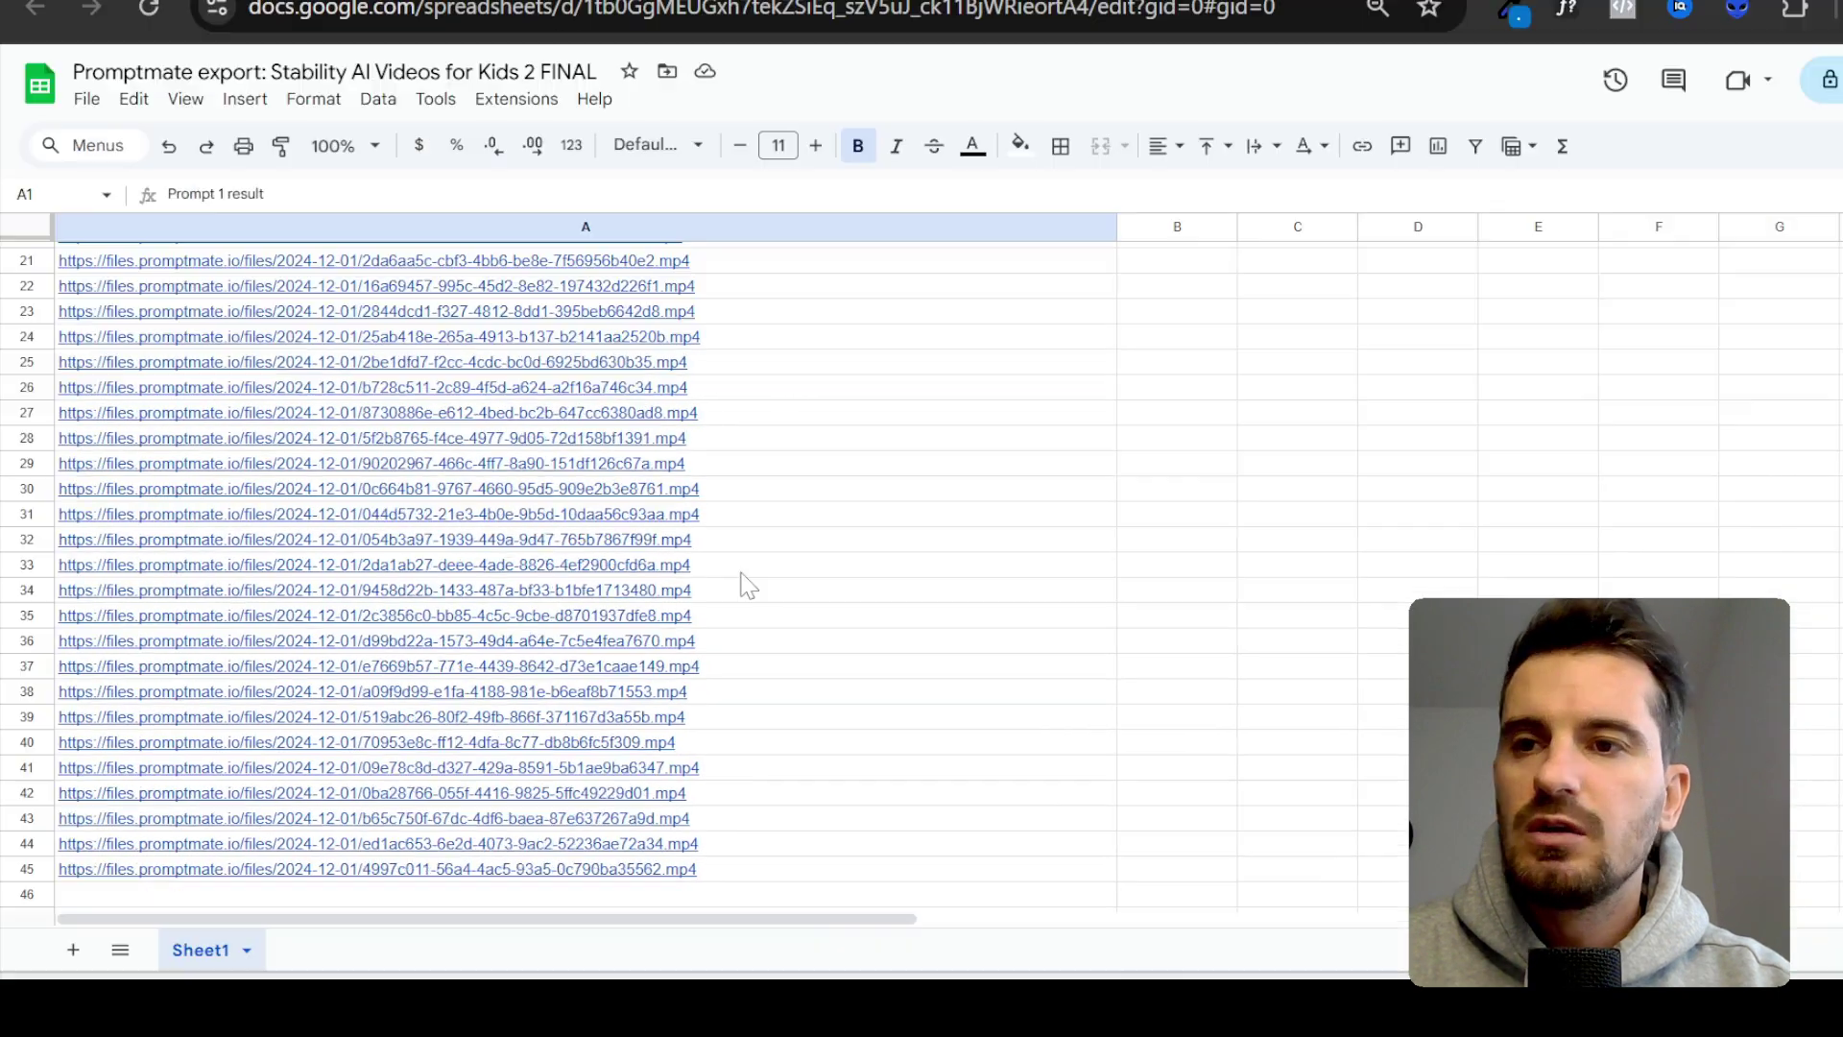
pyautogui.scroll(-5, 745, 580)
pyautogui.scroll(10, 745, 580)
# - Save the video linked in cell A2 of the export spreadsheet as a file
pyautogui.click(538, 284)
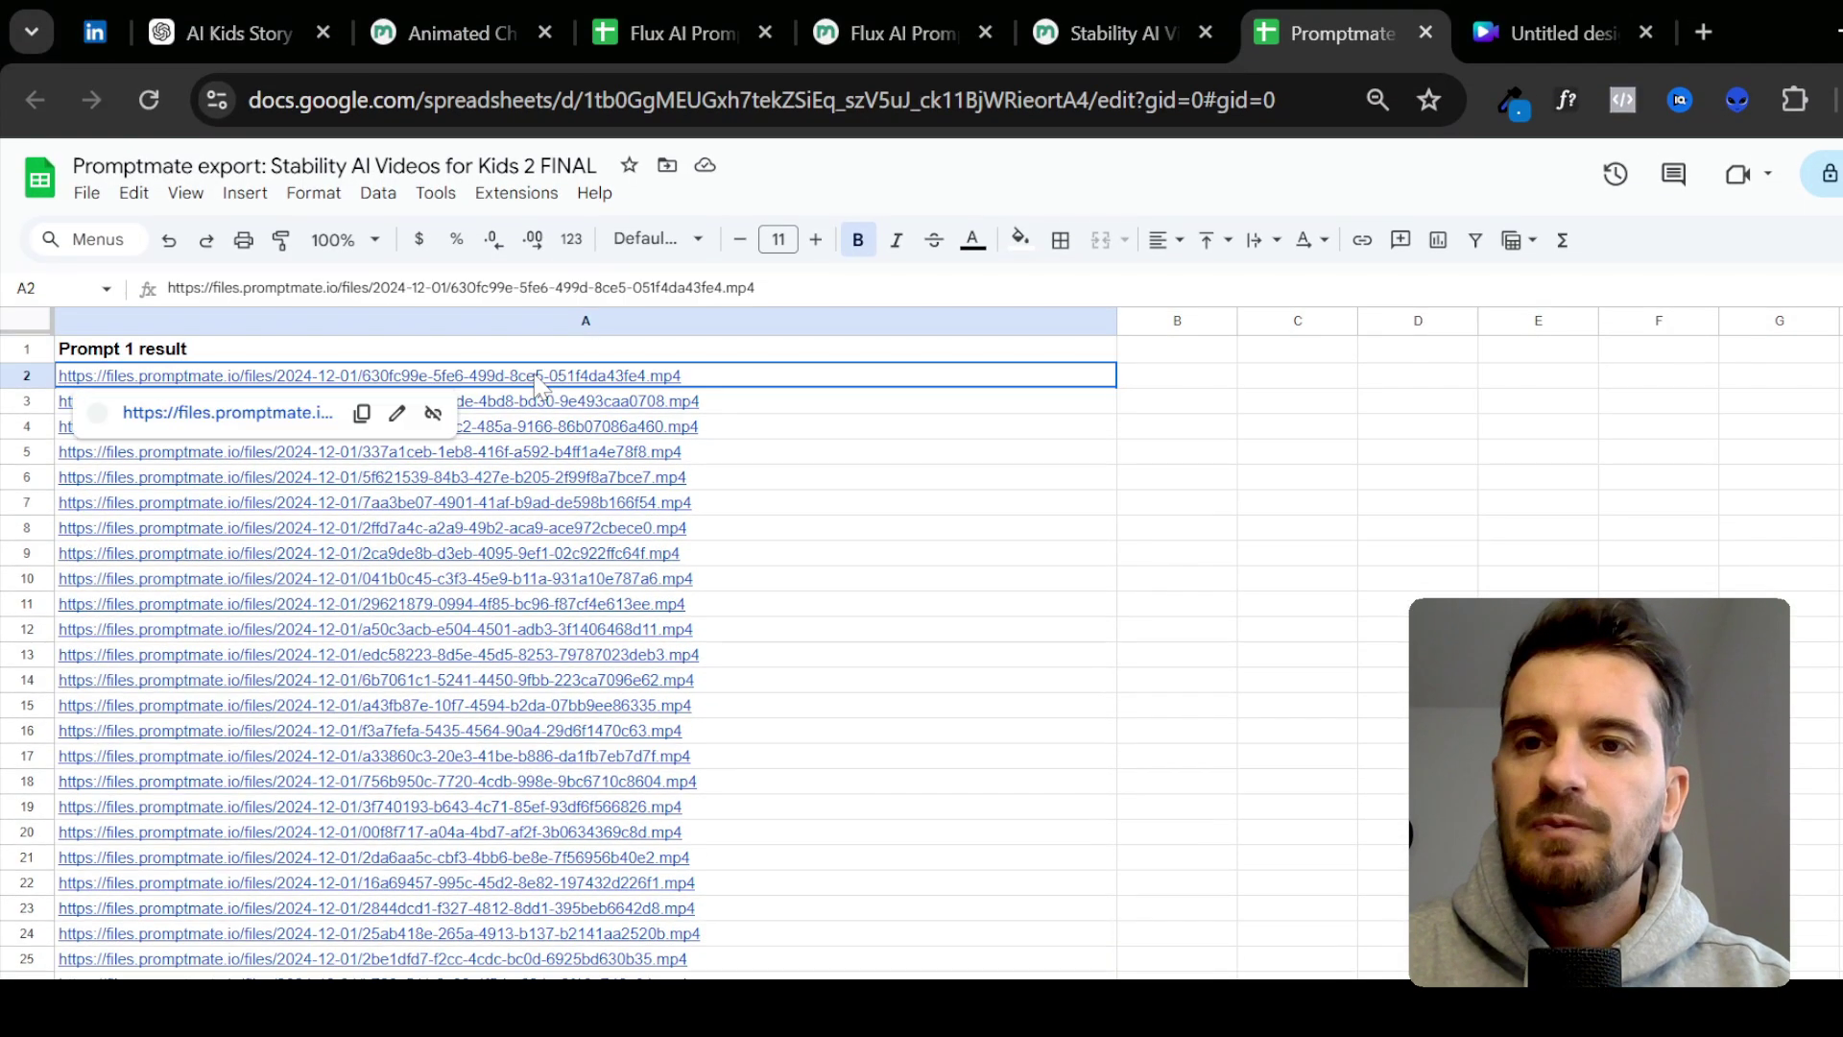
pyautogui.rightClick(290, 419)
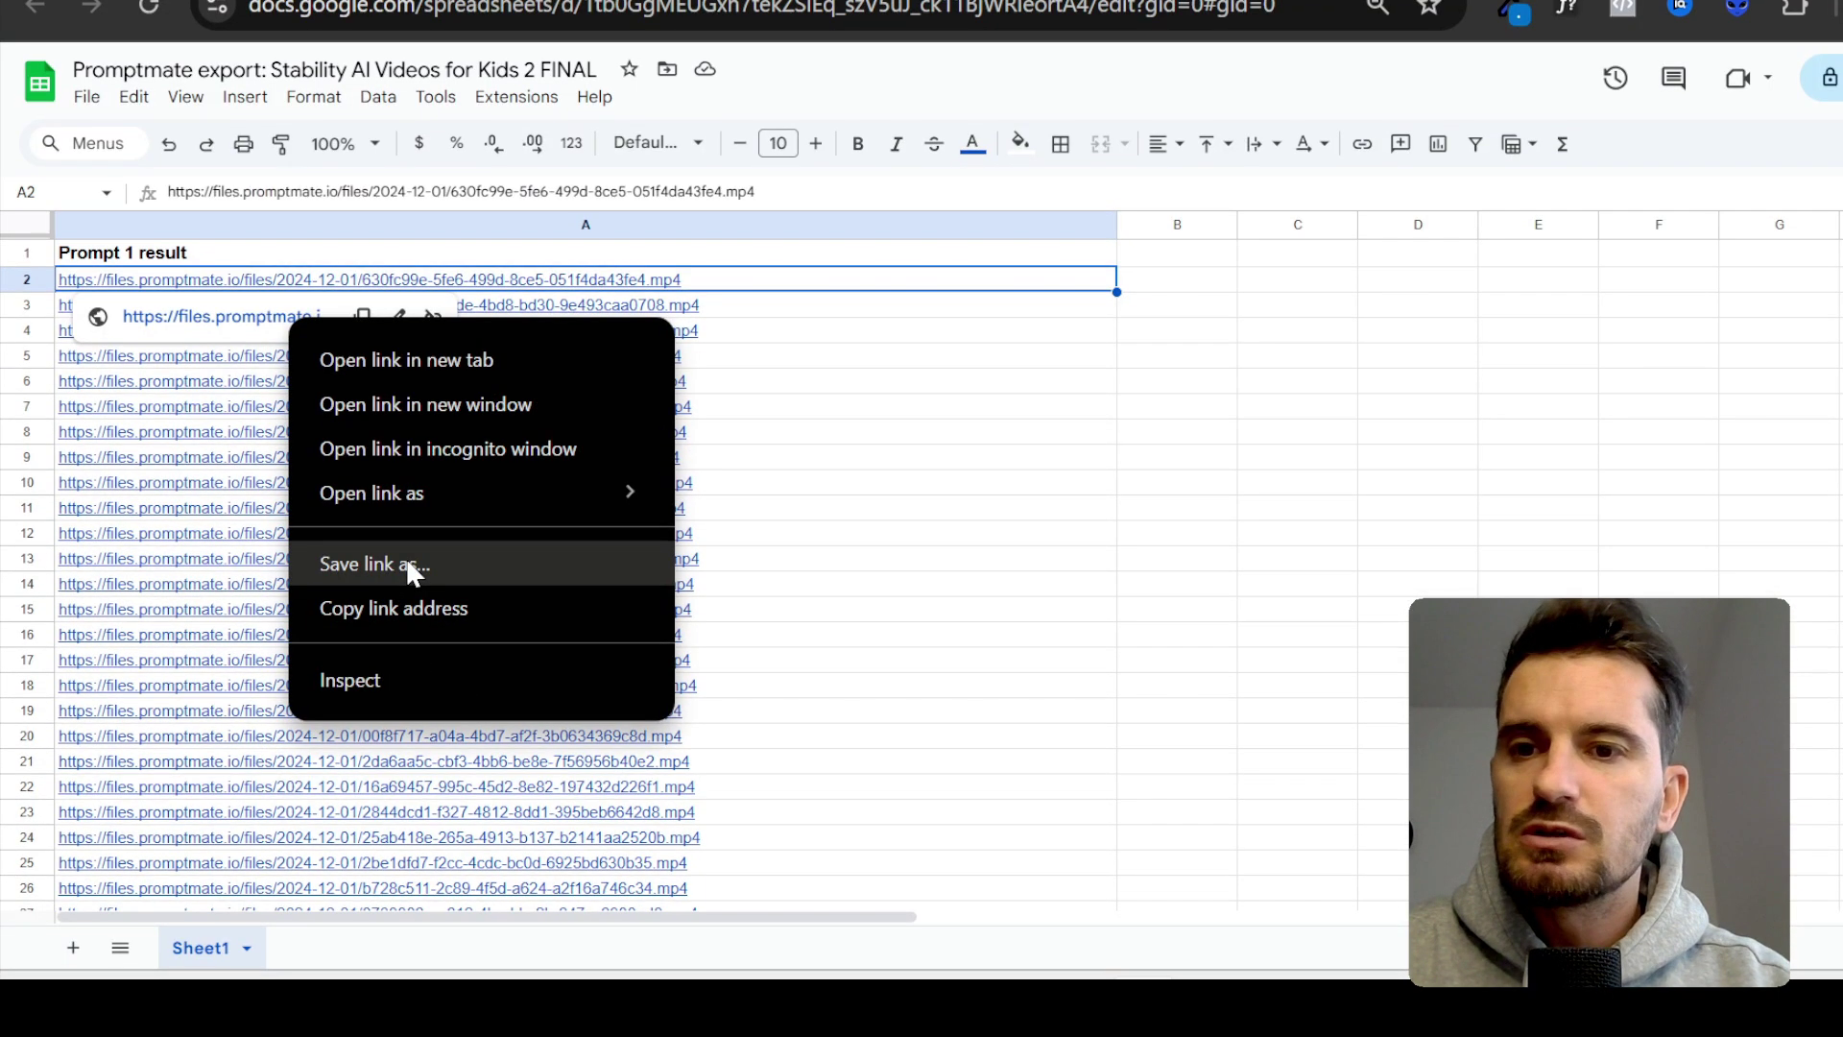
pyautogui.click(413, 566)
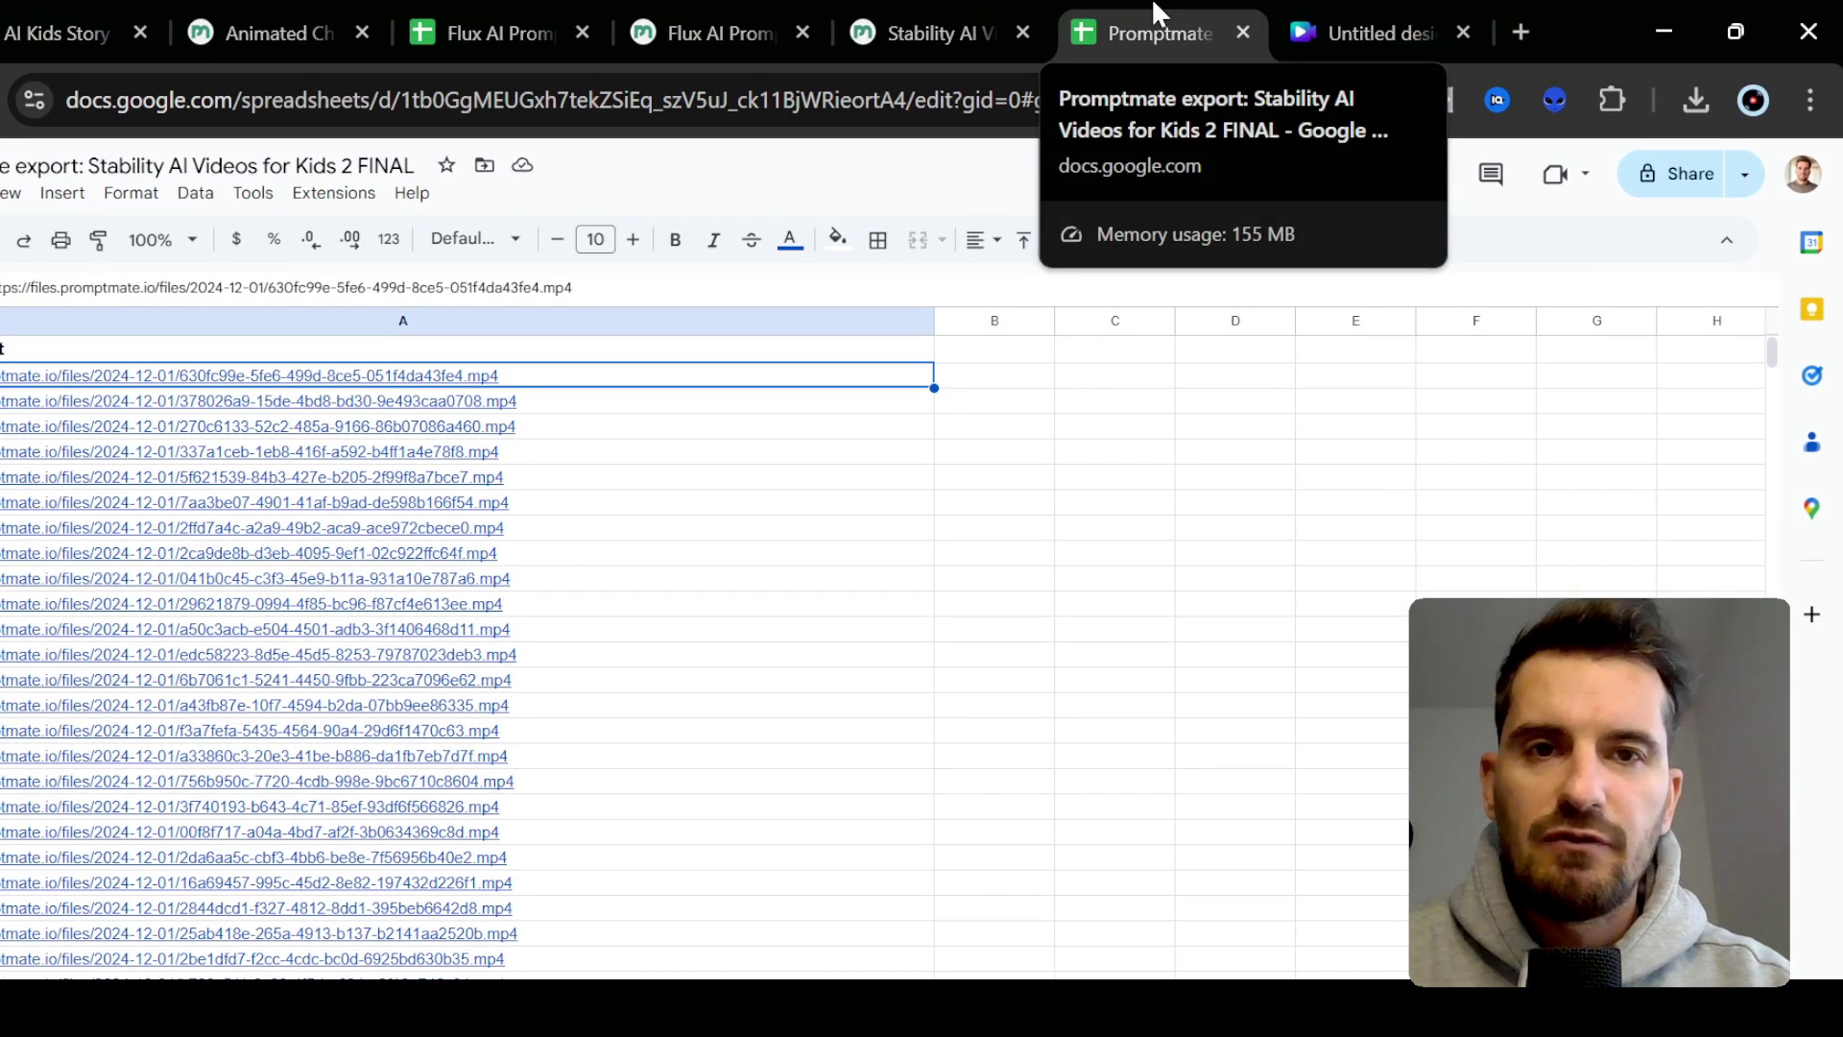
pyautogui.click(1145, 17)
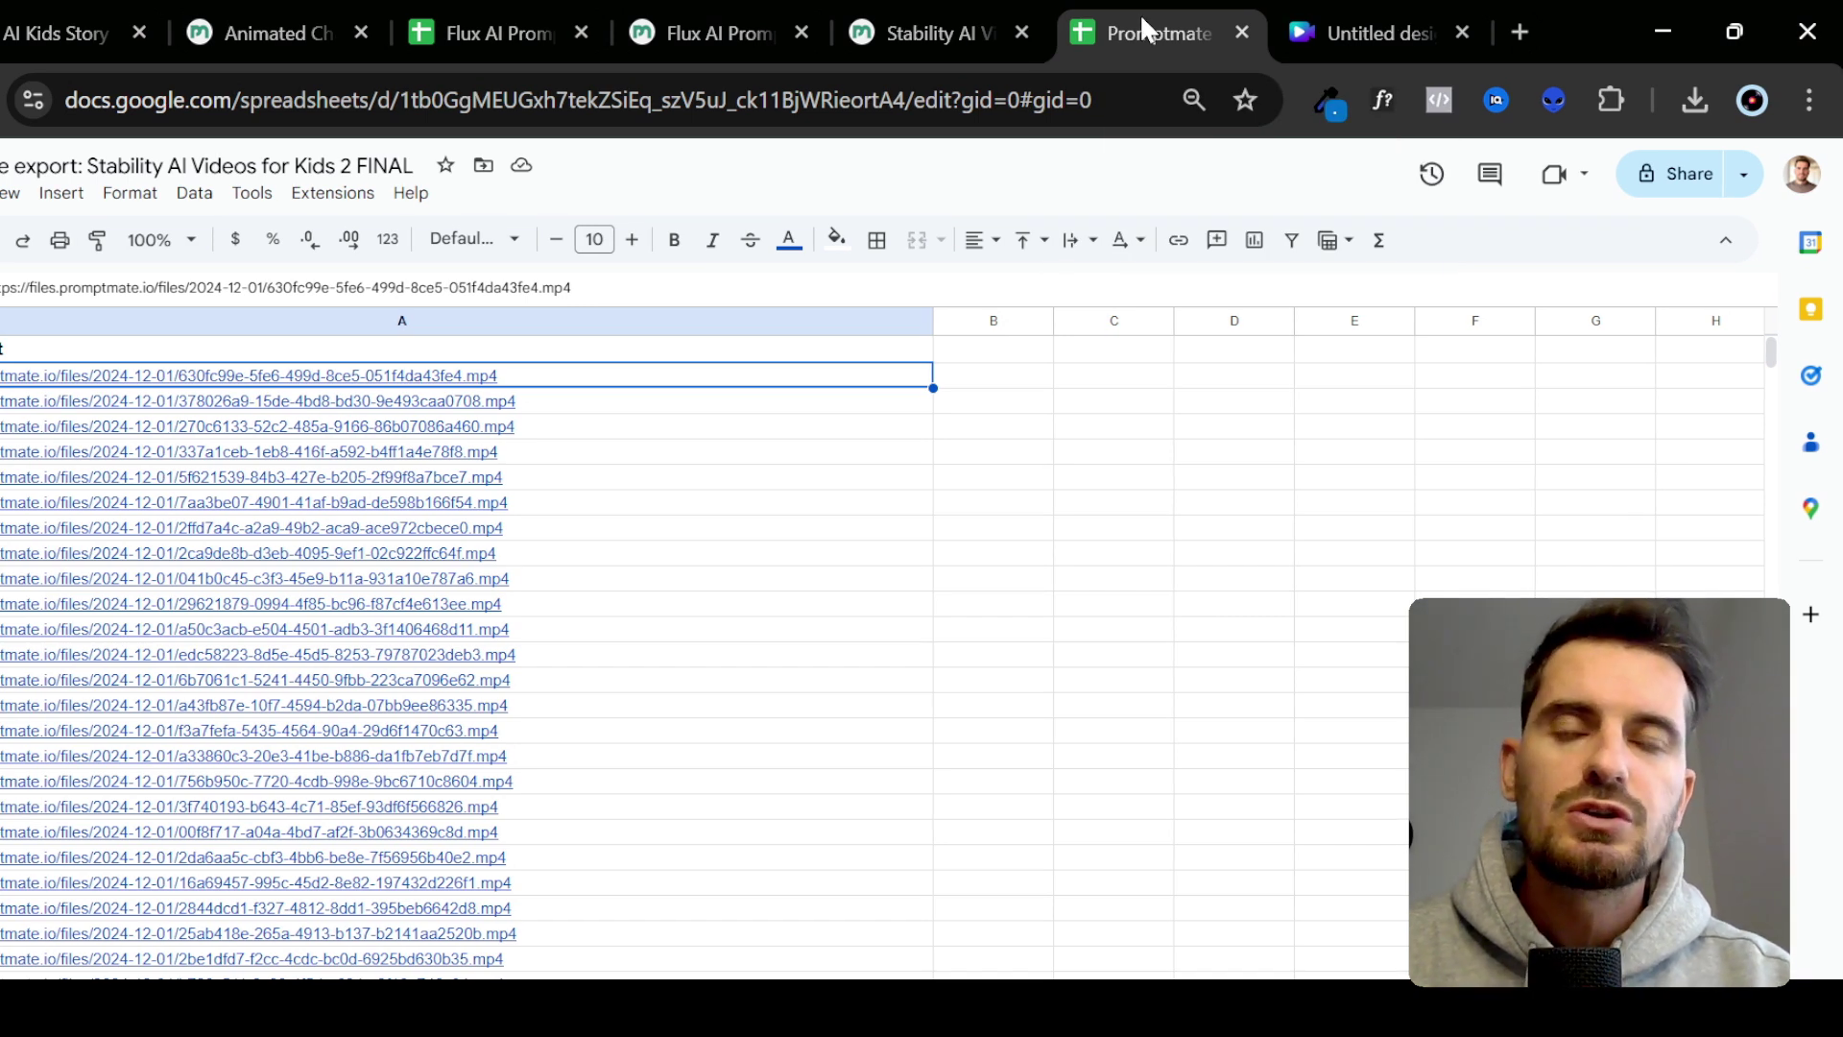
# - Switch to the Untitled design video in Canva and look through the uploaded videos
pyautogui.click(1373, 33)
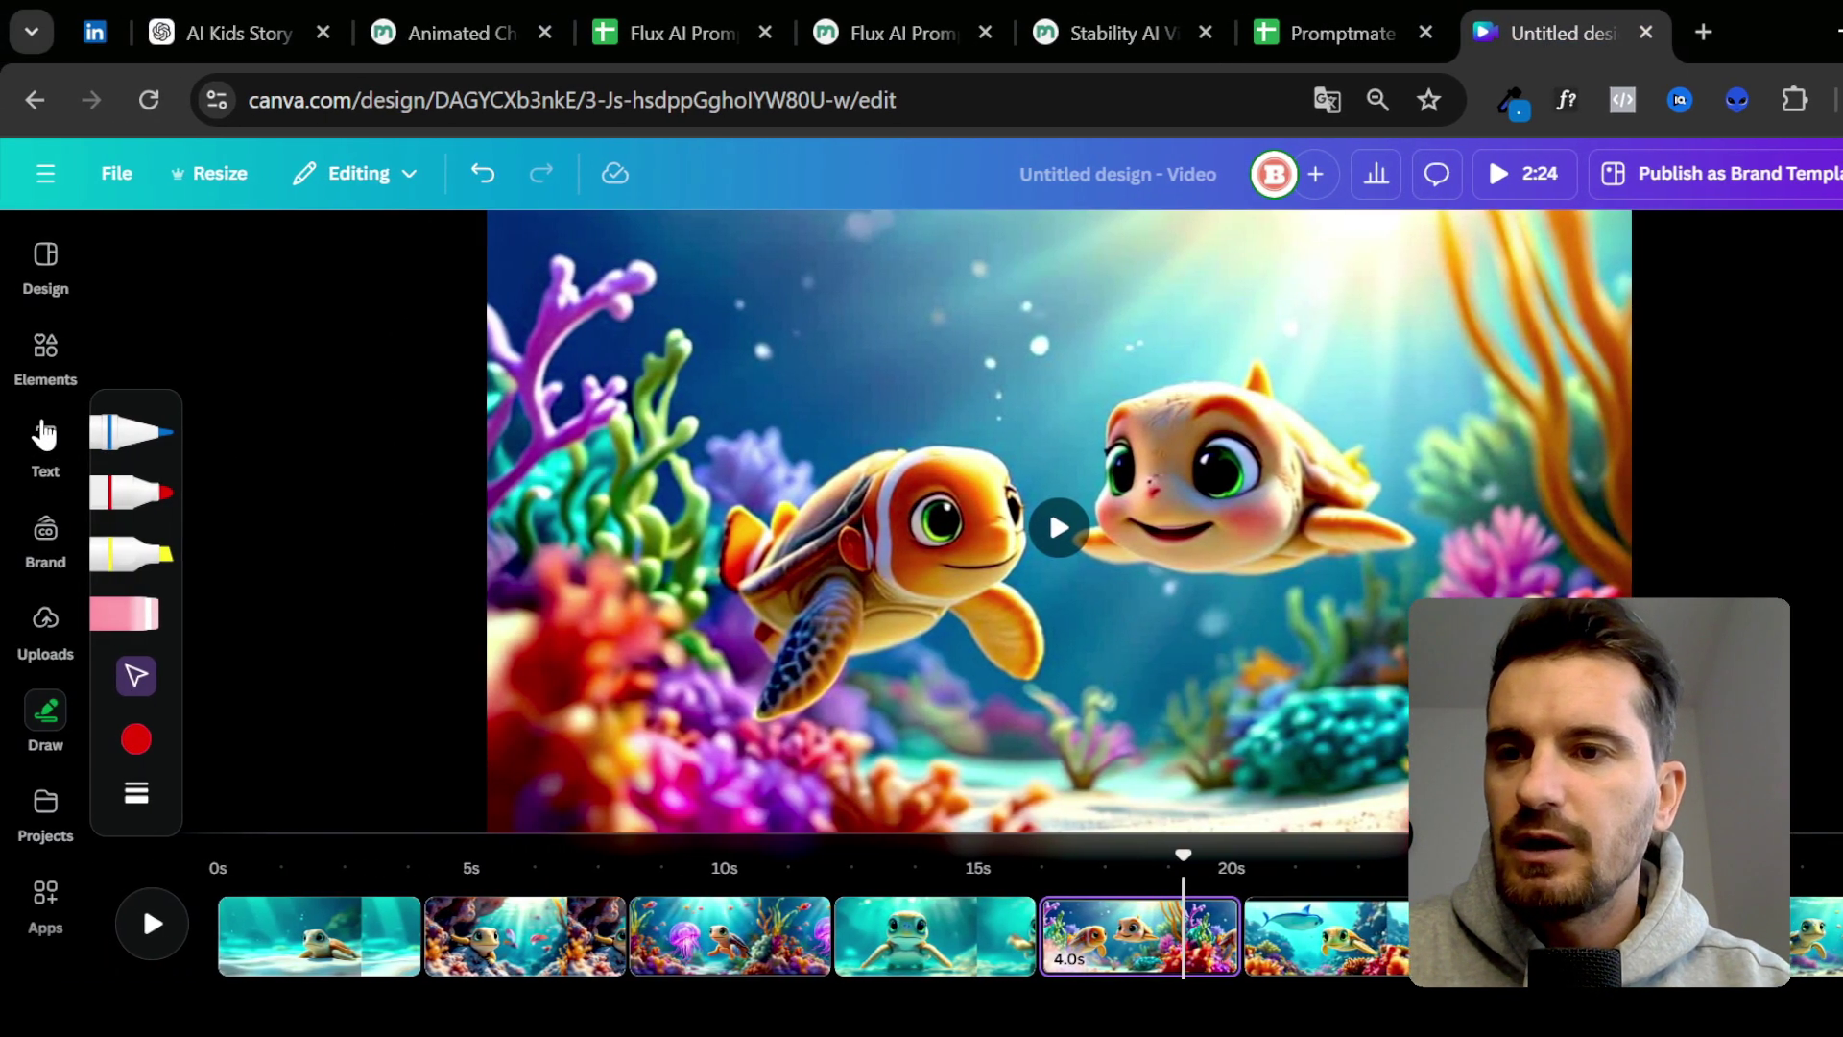
pyautogui.click(53, 638)
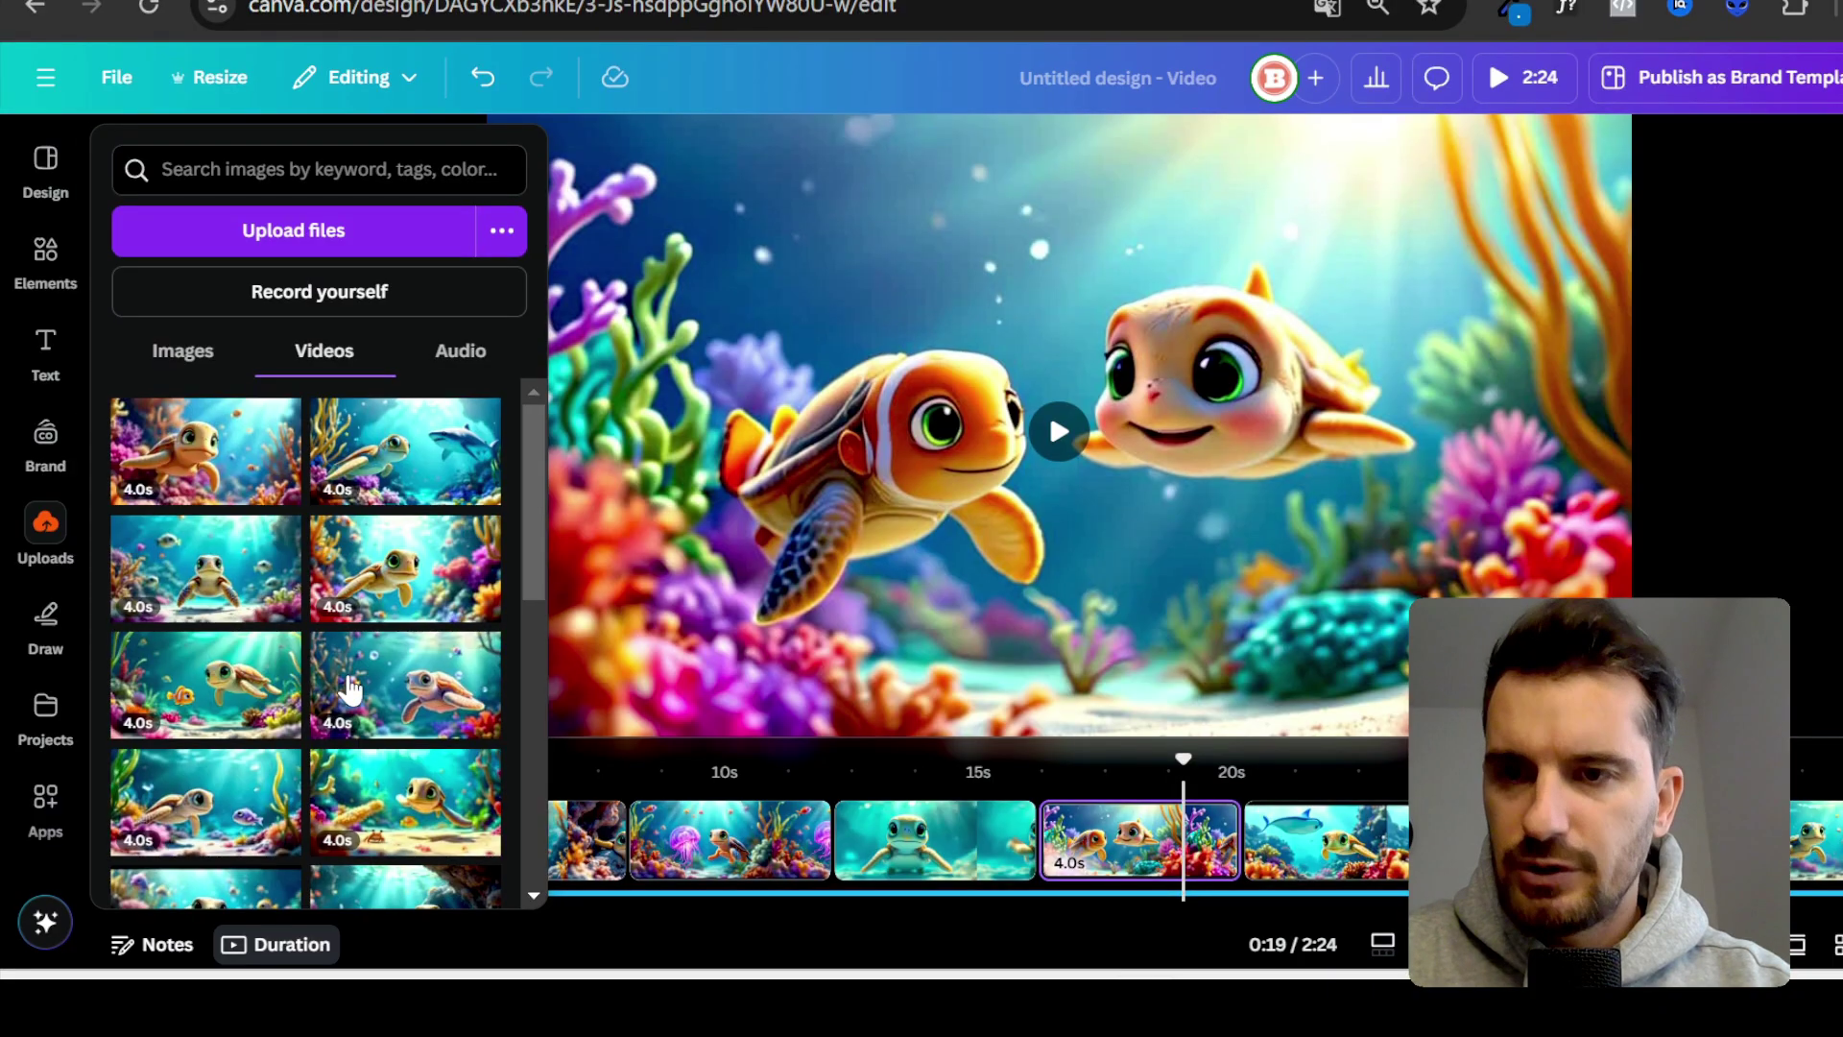
pyautogui.scroll(-5, 349, 689)
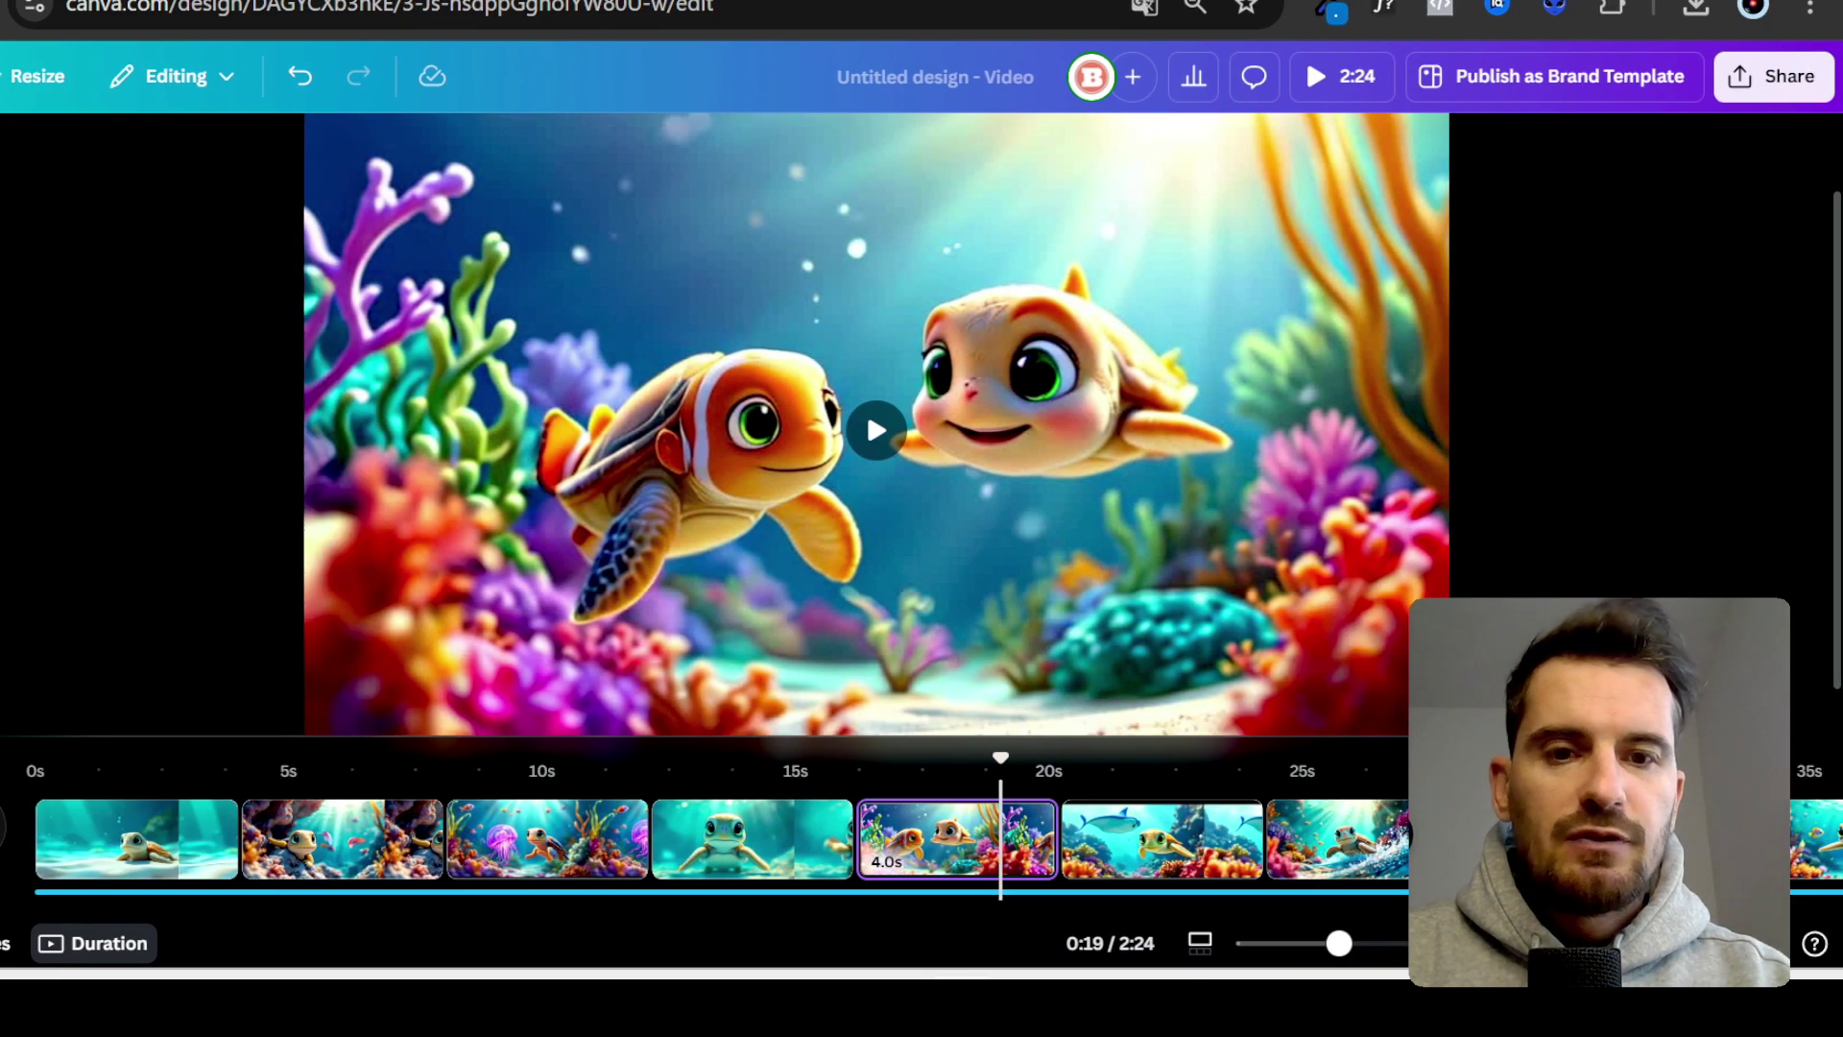
# - Show the video's pages in grid view and add two blank pages after page 46
pyautogui.click(1701, 943)
pyautogui.scroll(-7, 1085, 804)
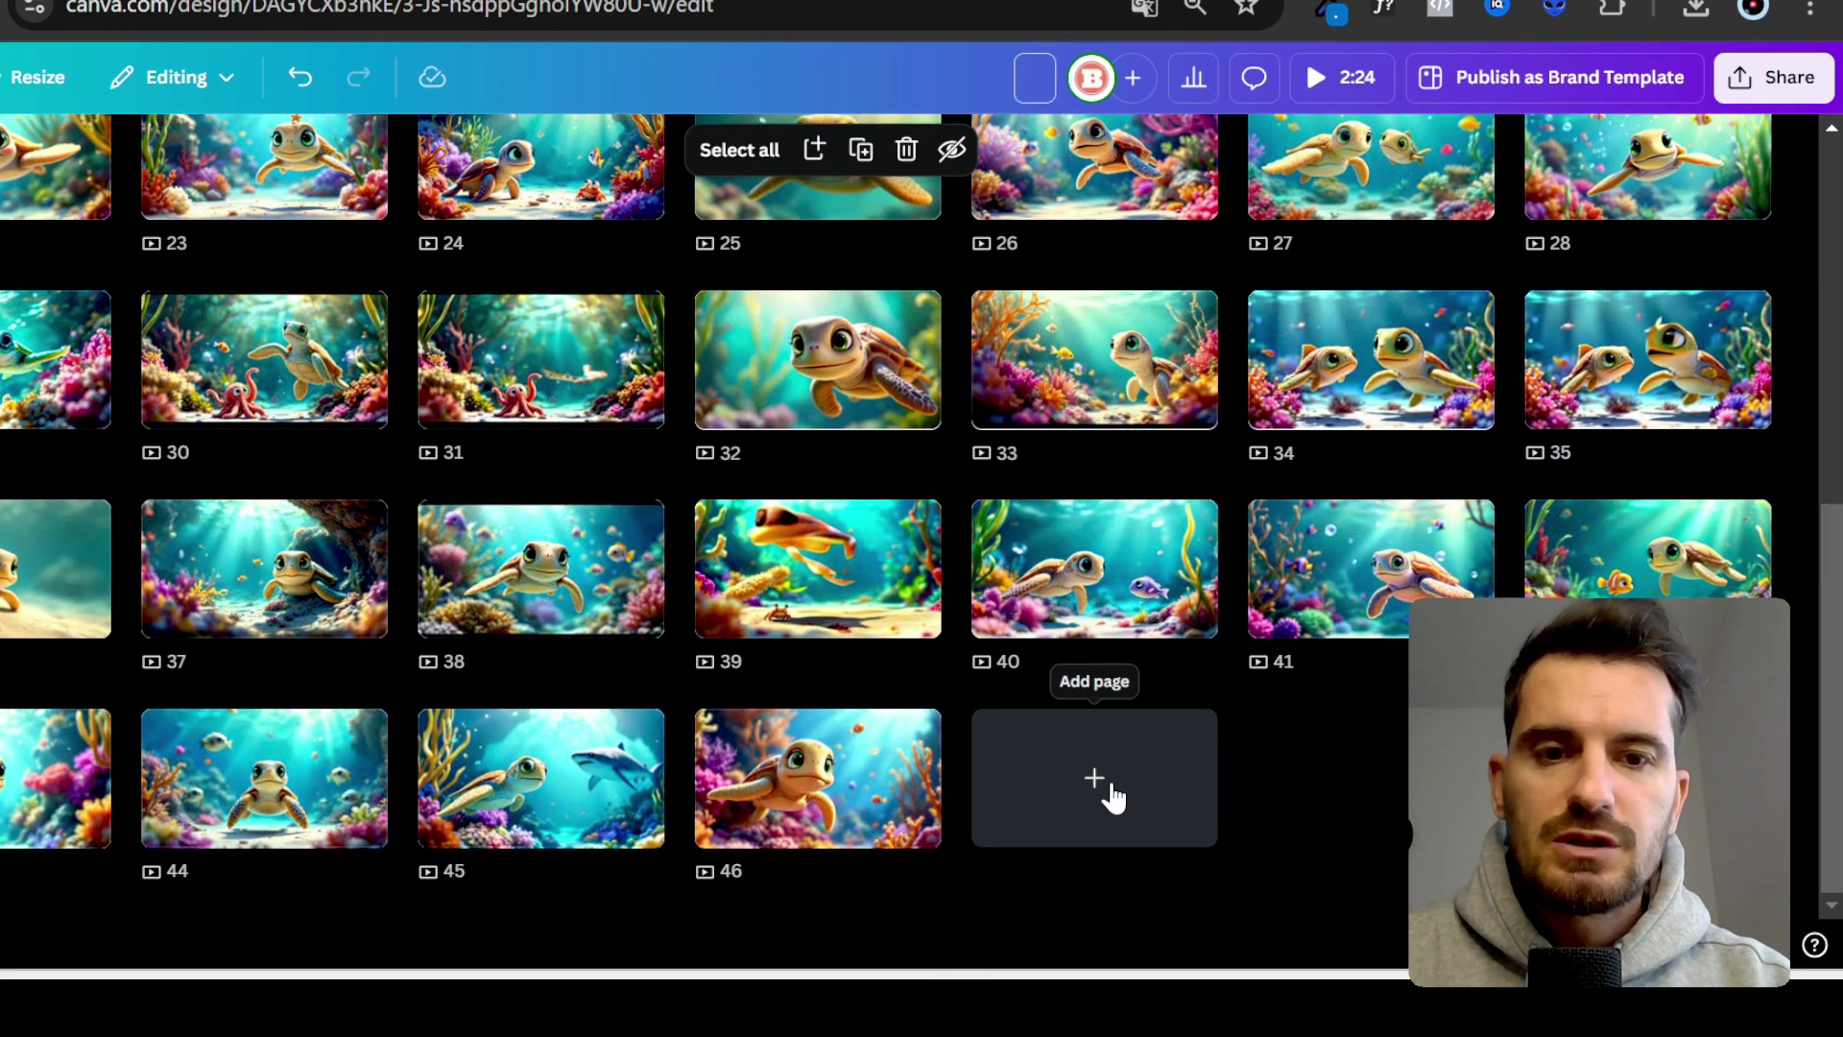
pyautogui.click(1111, 789)
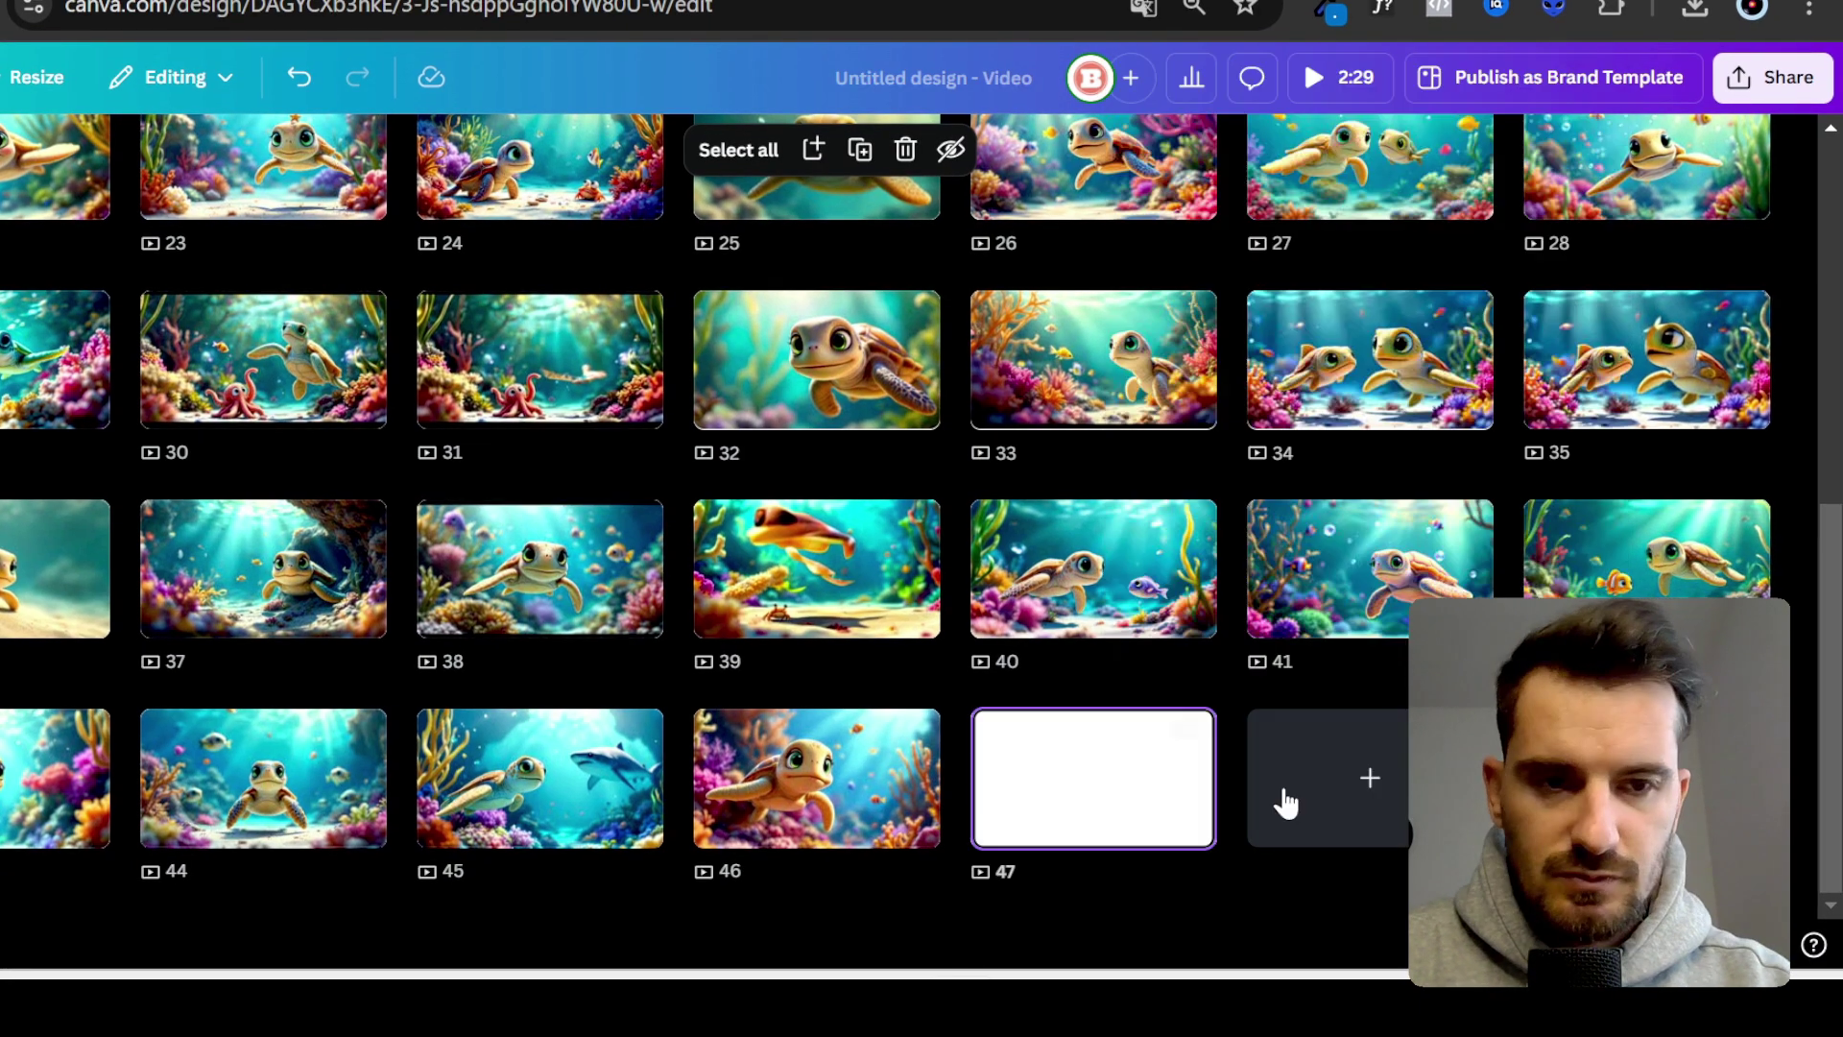
pyautogui.click(1287, 801)
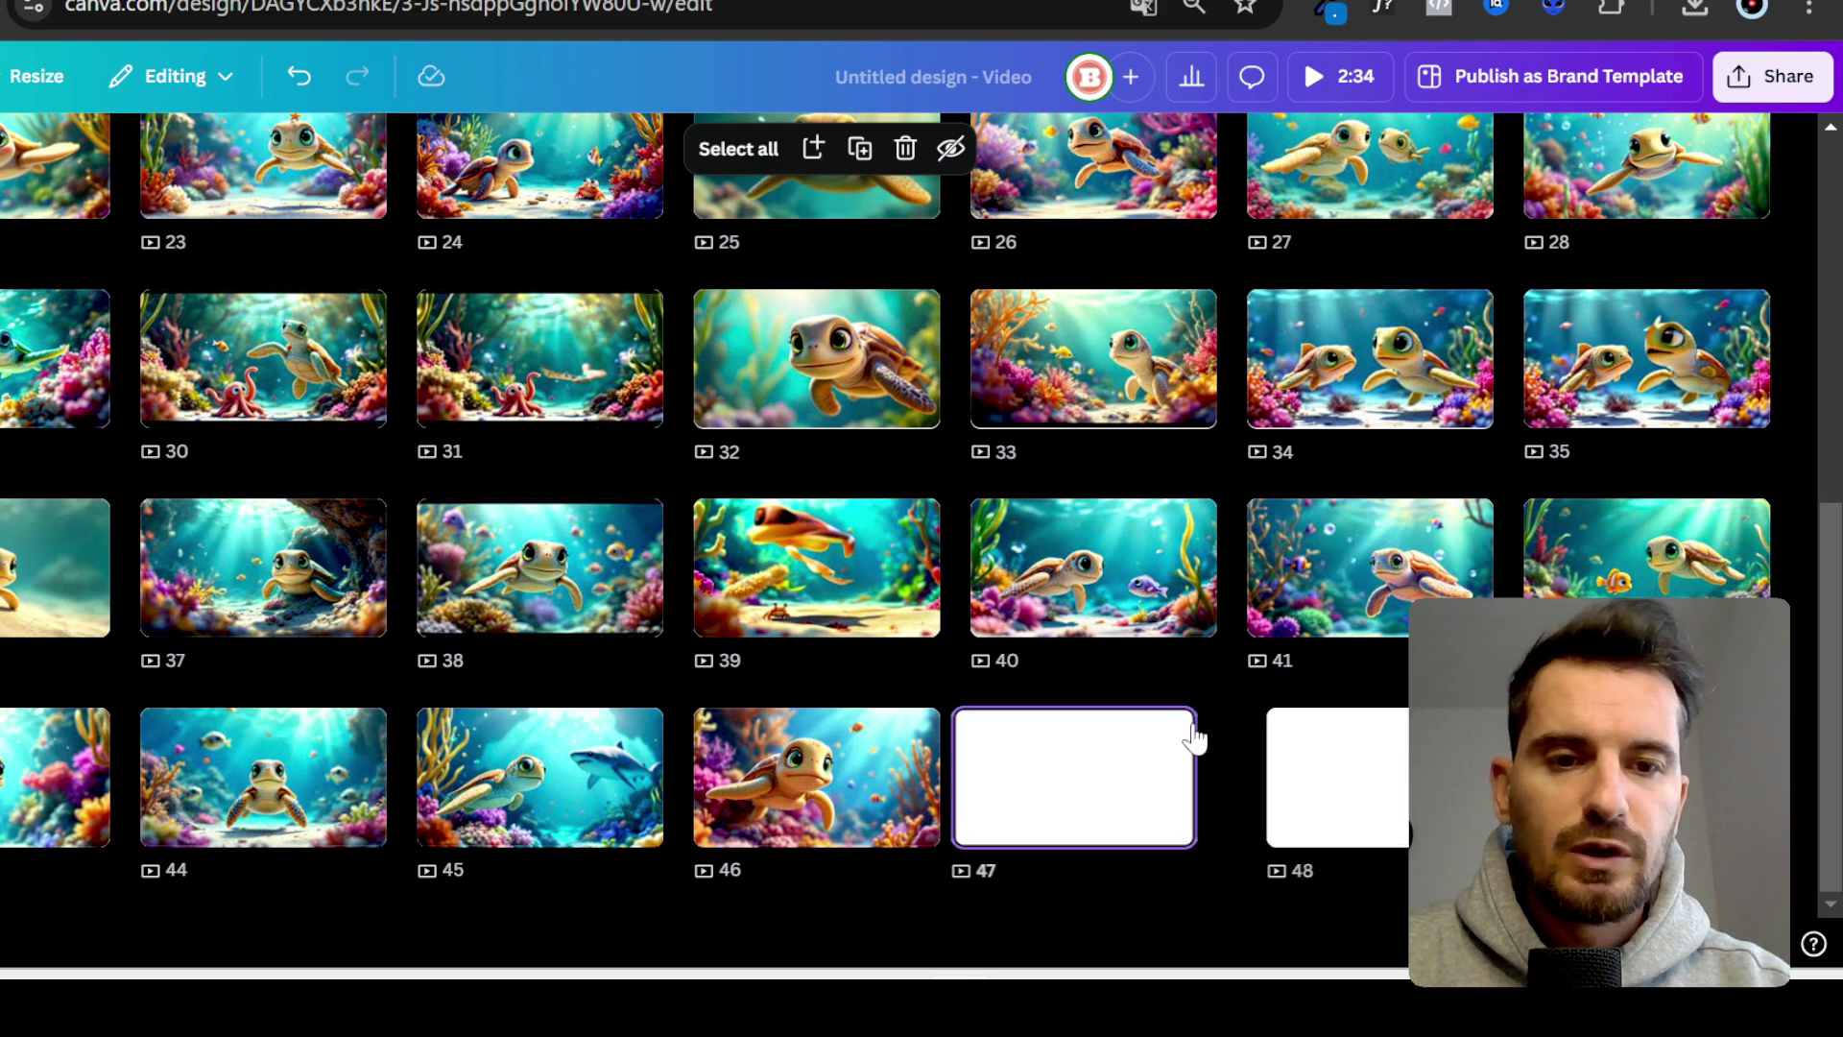
# - Undo the addition of the second blank page and delete blank page 47
pyautogui.hotkey('ctrl', 'z')
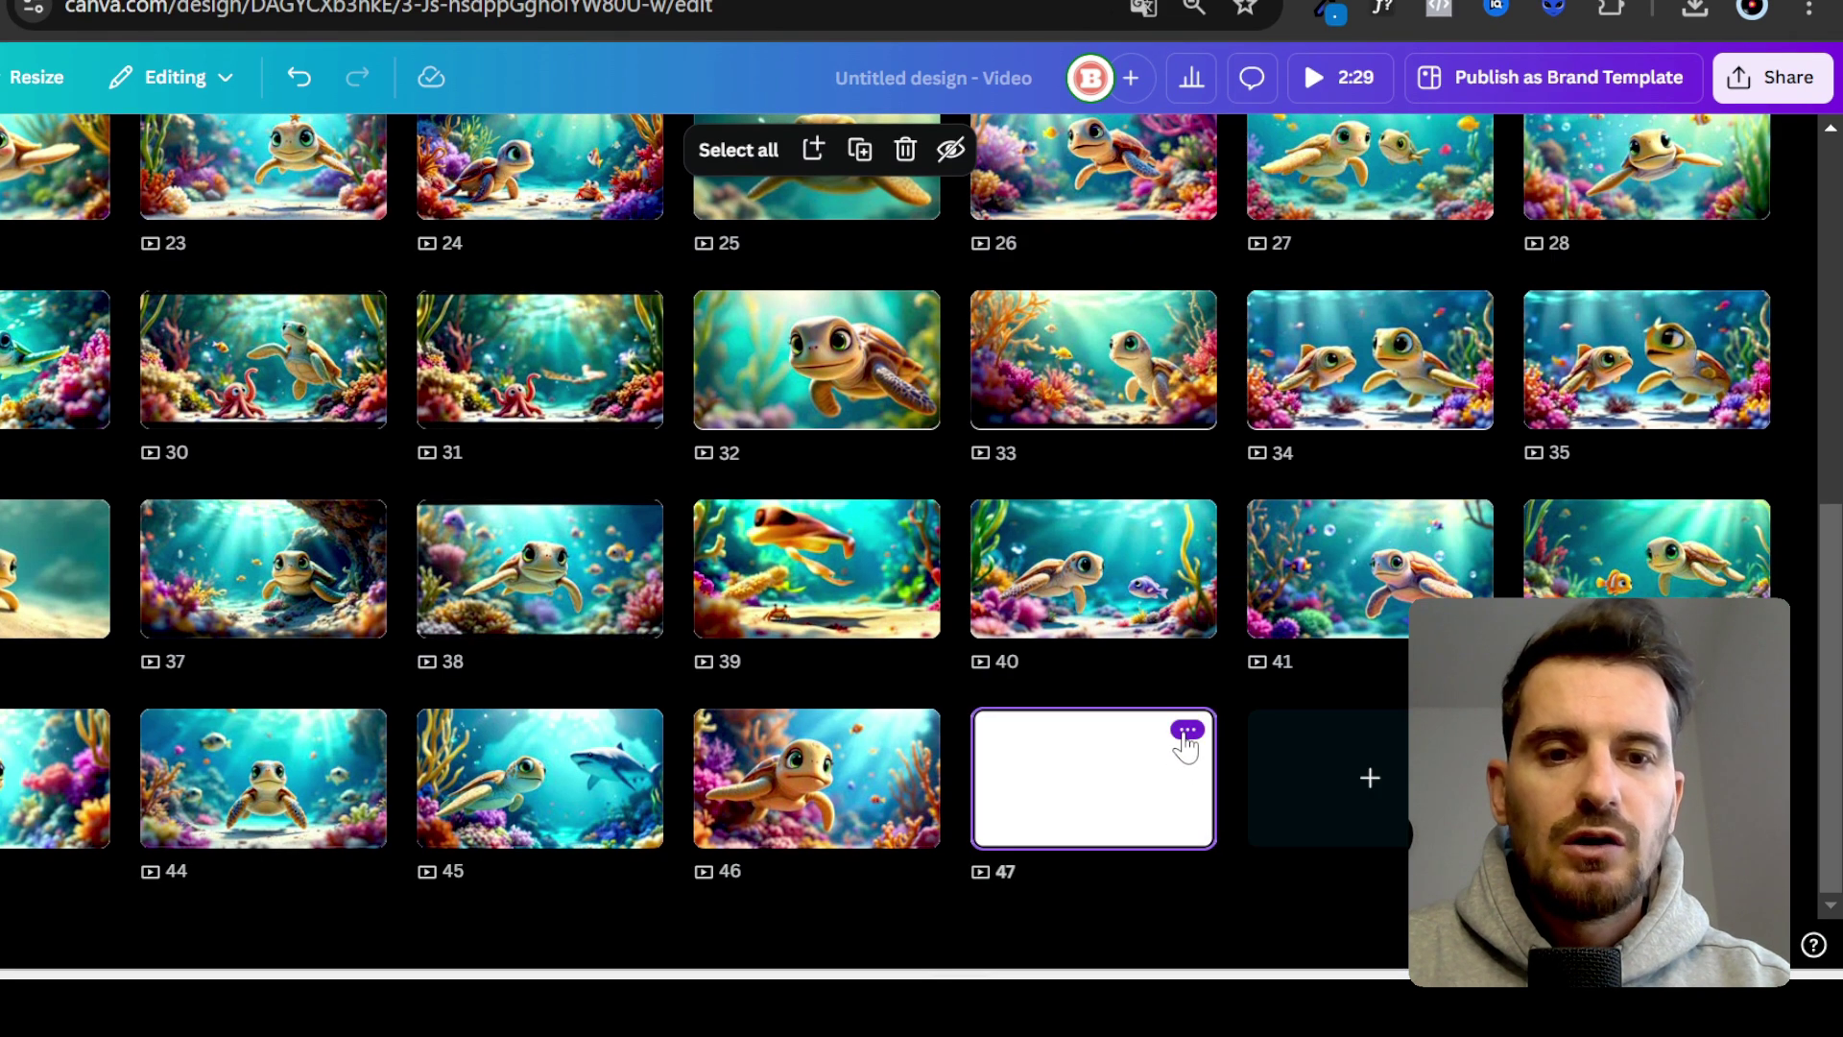
pyautogui.click(1187, 733)
pyautogui.click(1278, 378)
pyautogui.scroll(2, 937, 509)
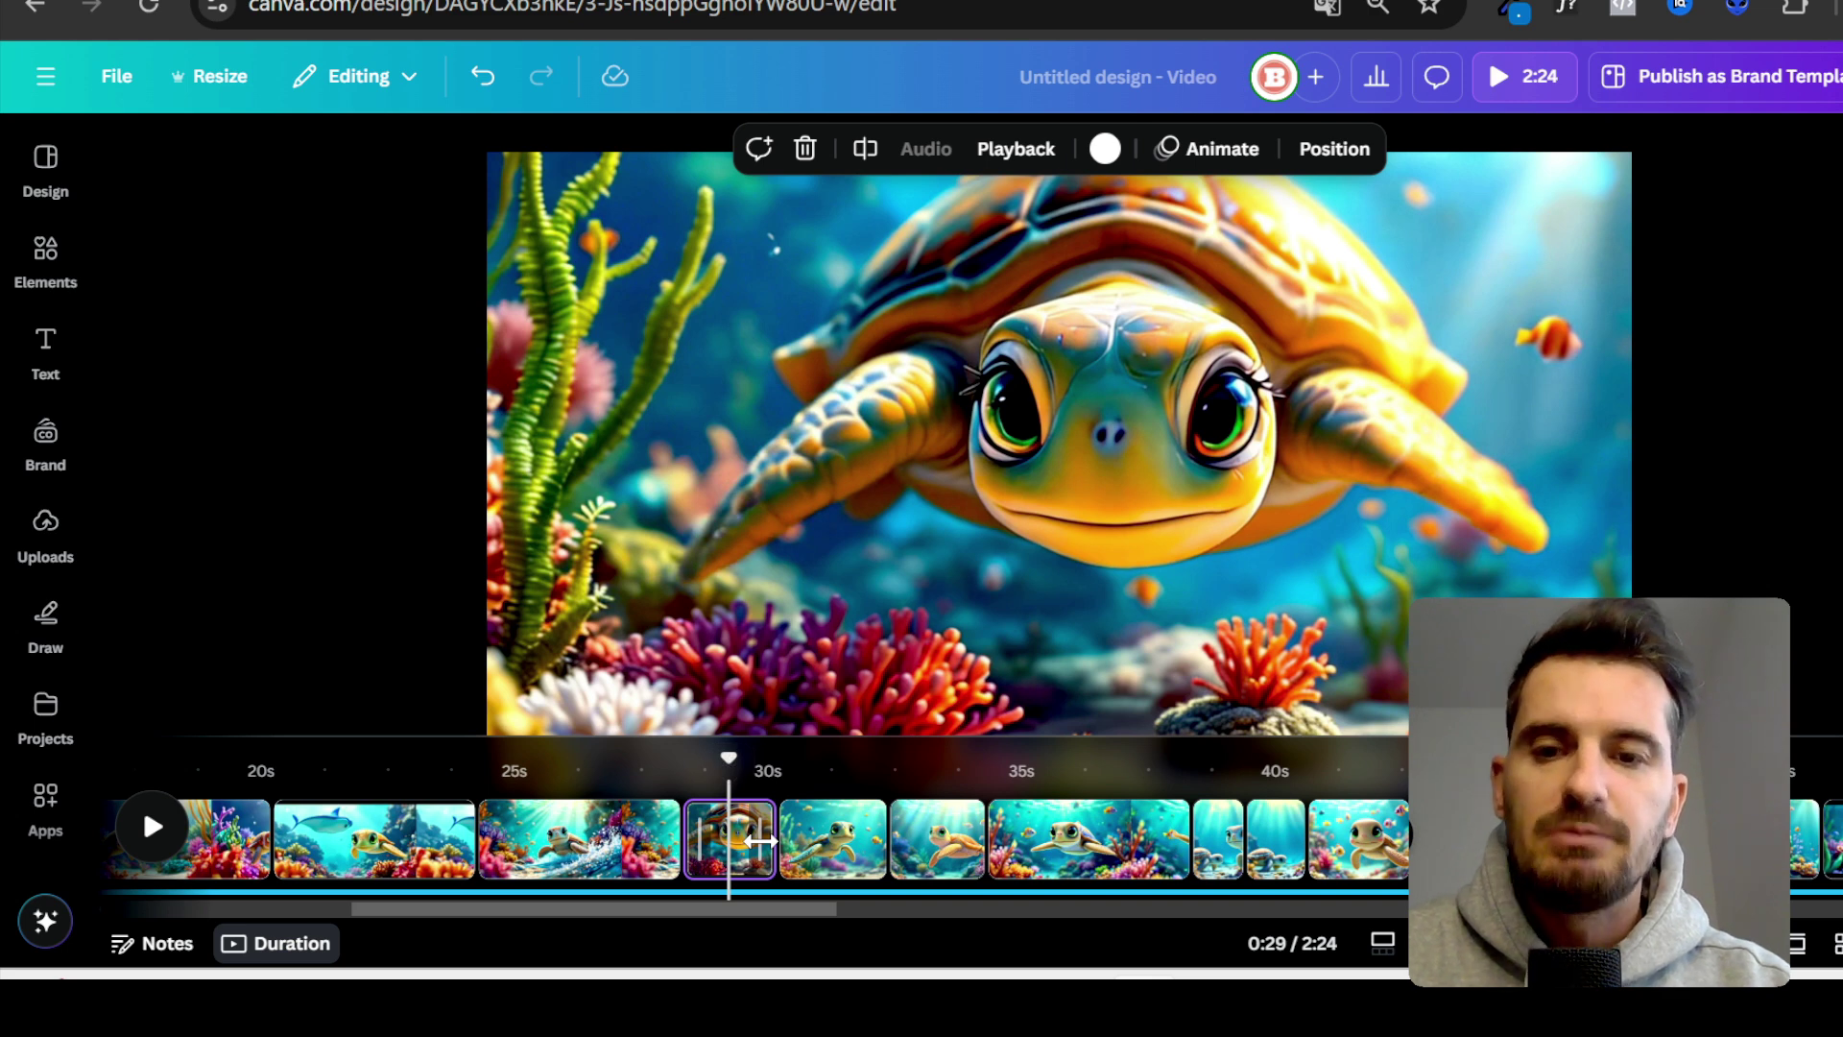
# - Try extending the close-up turtle clip that starts at about 28 s to 4.0 seconds and preview it in playback
pyautogui.moveTo(761, 844); pyautogui.dragTo(883, 845)
pyautogui.moveTo(891, 761); pyautogui.dragTo(685, 789)
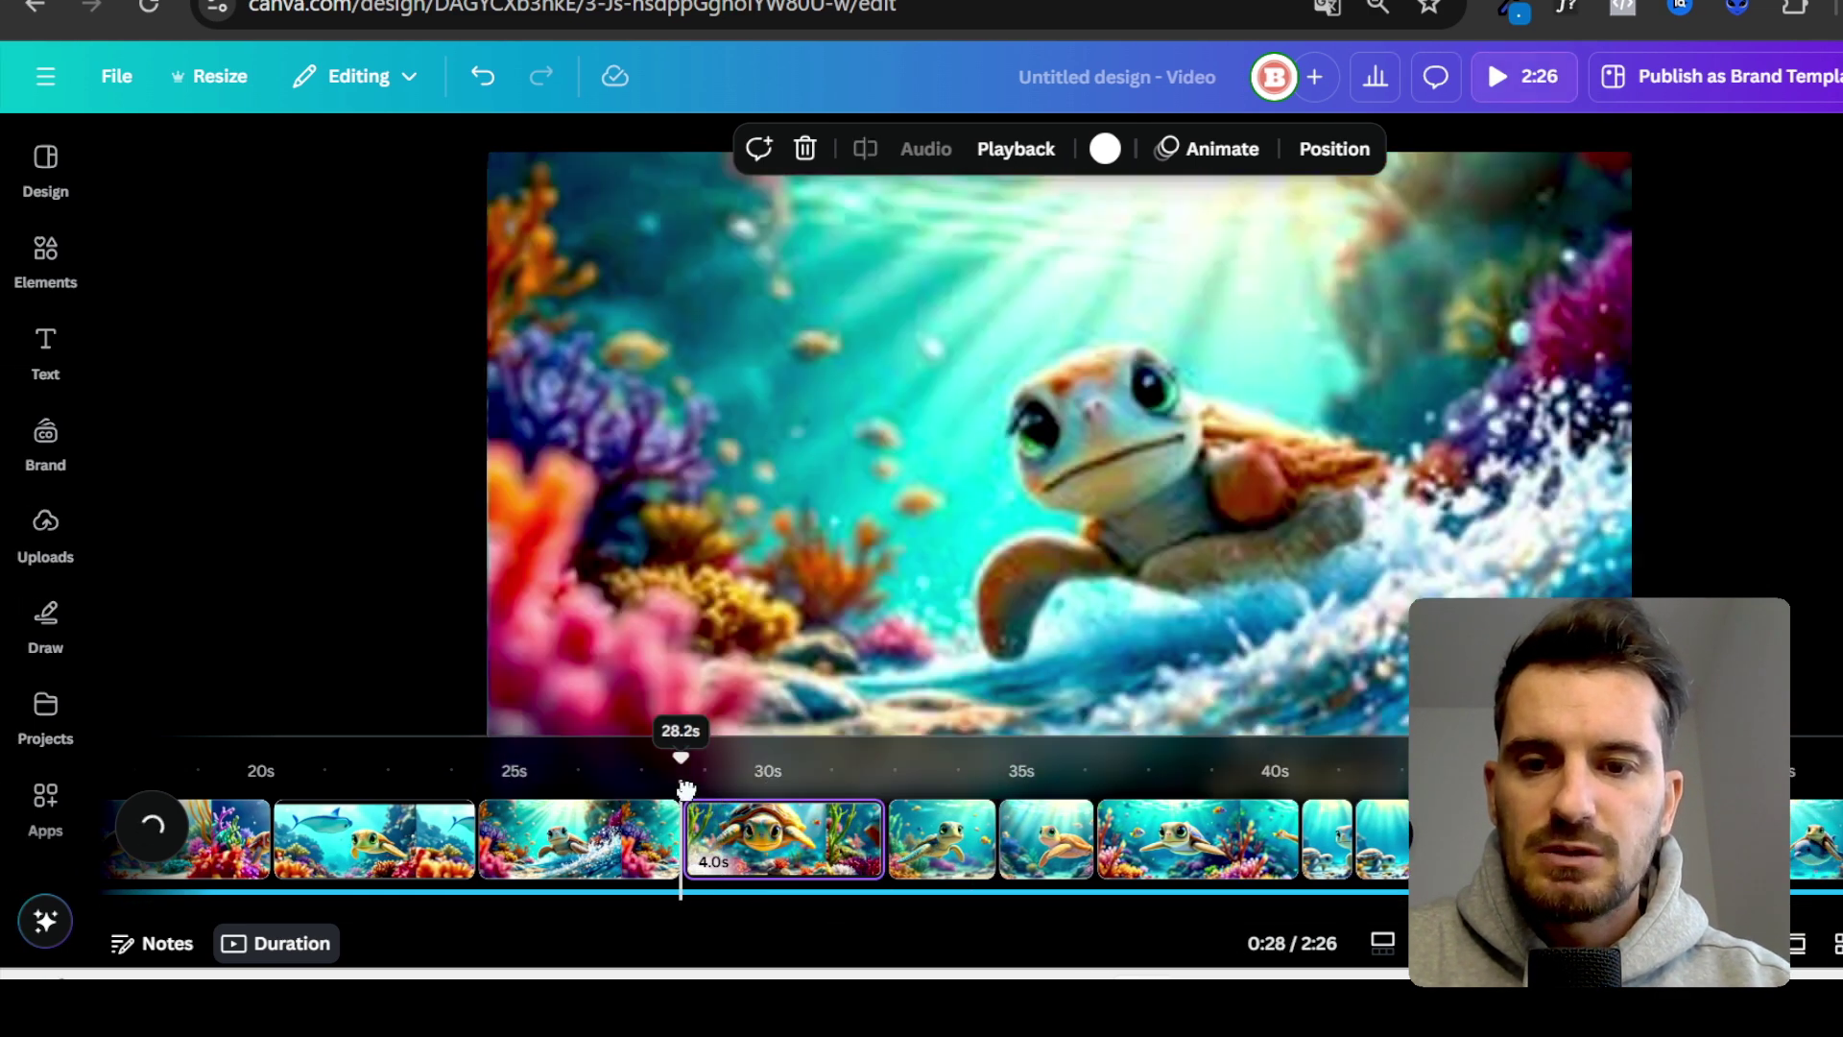
pyautogui.click(152, 828)
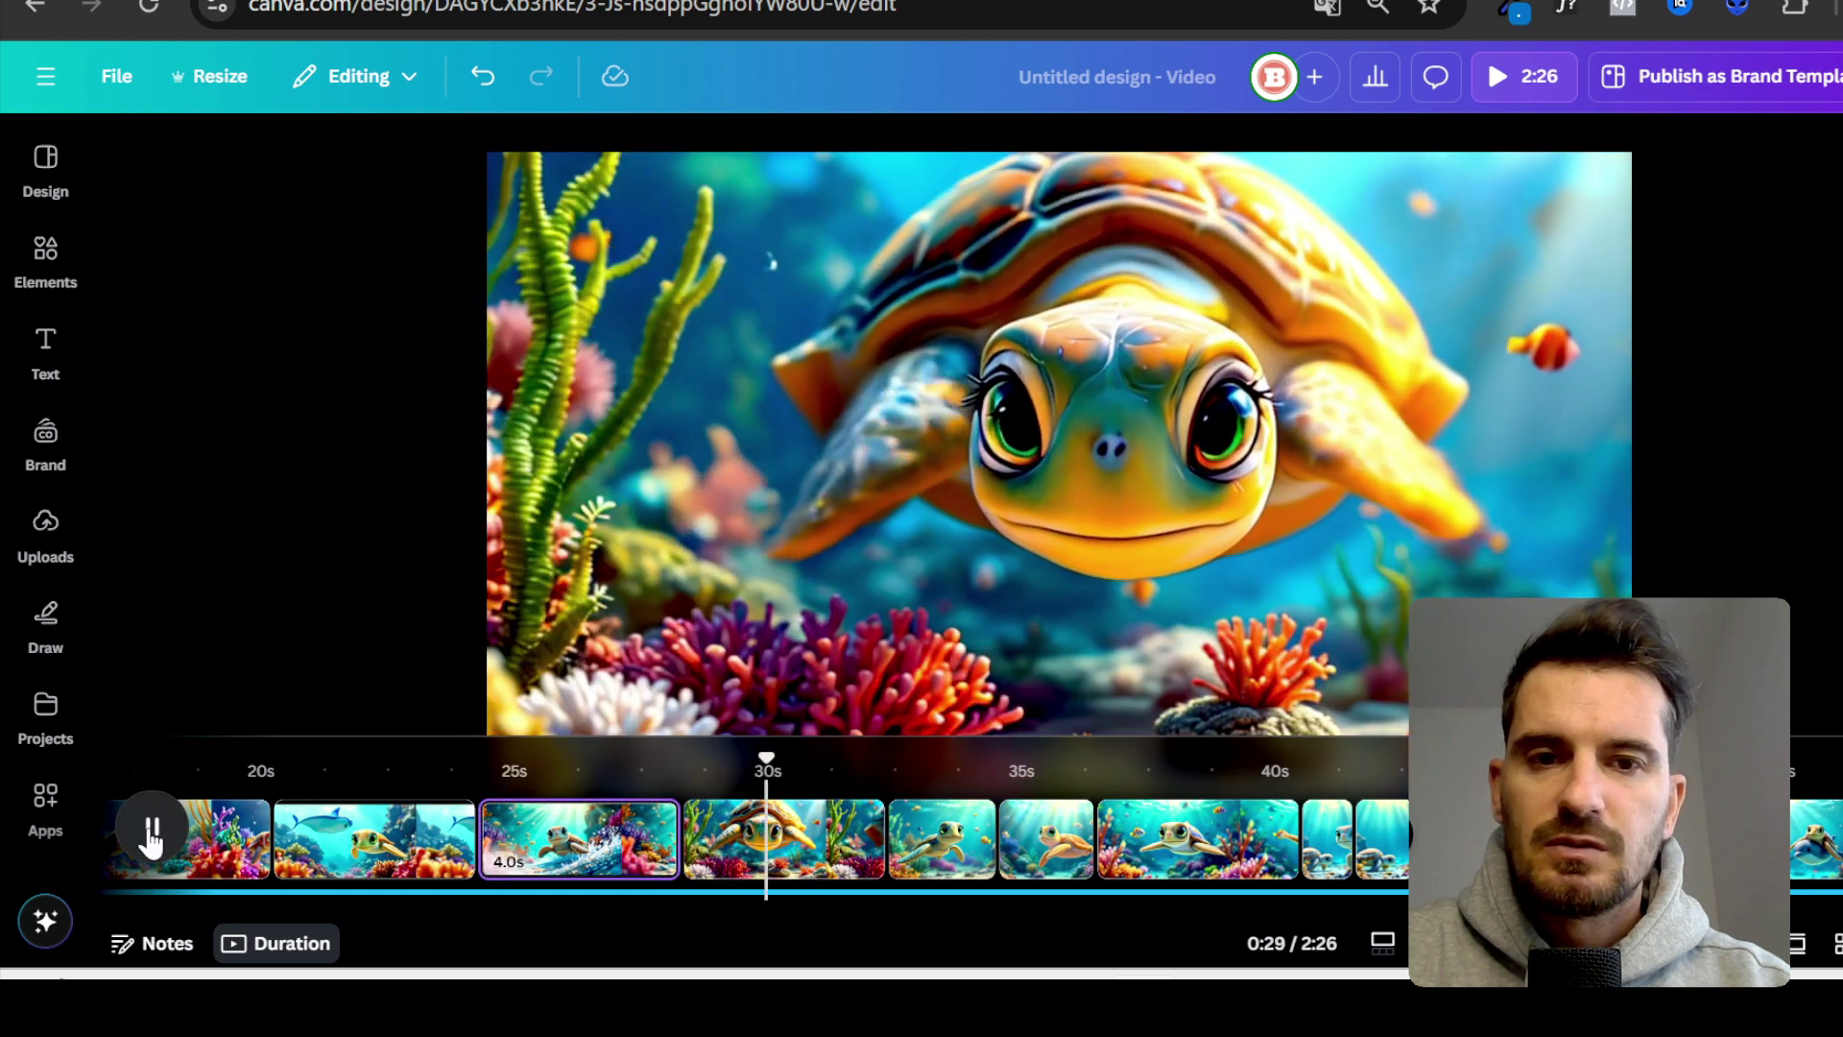
pyautogui.click(151, 828)
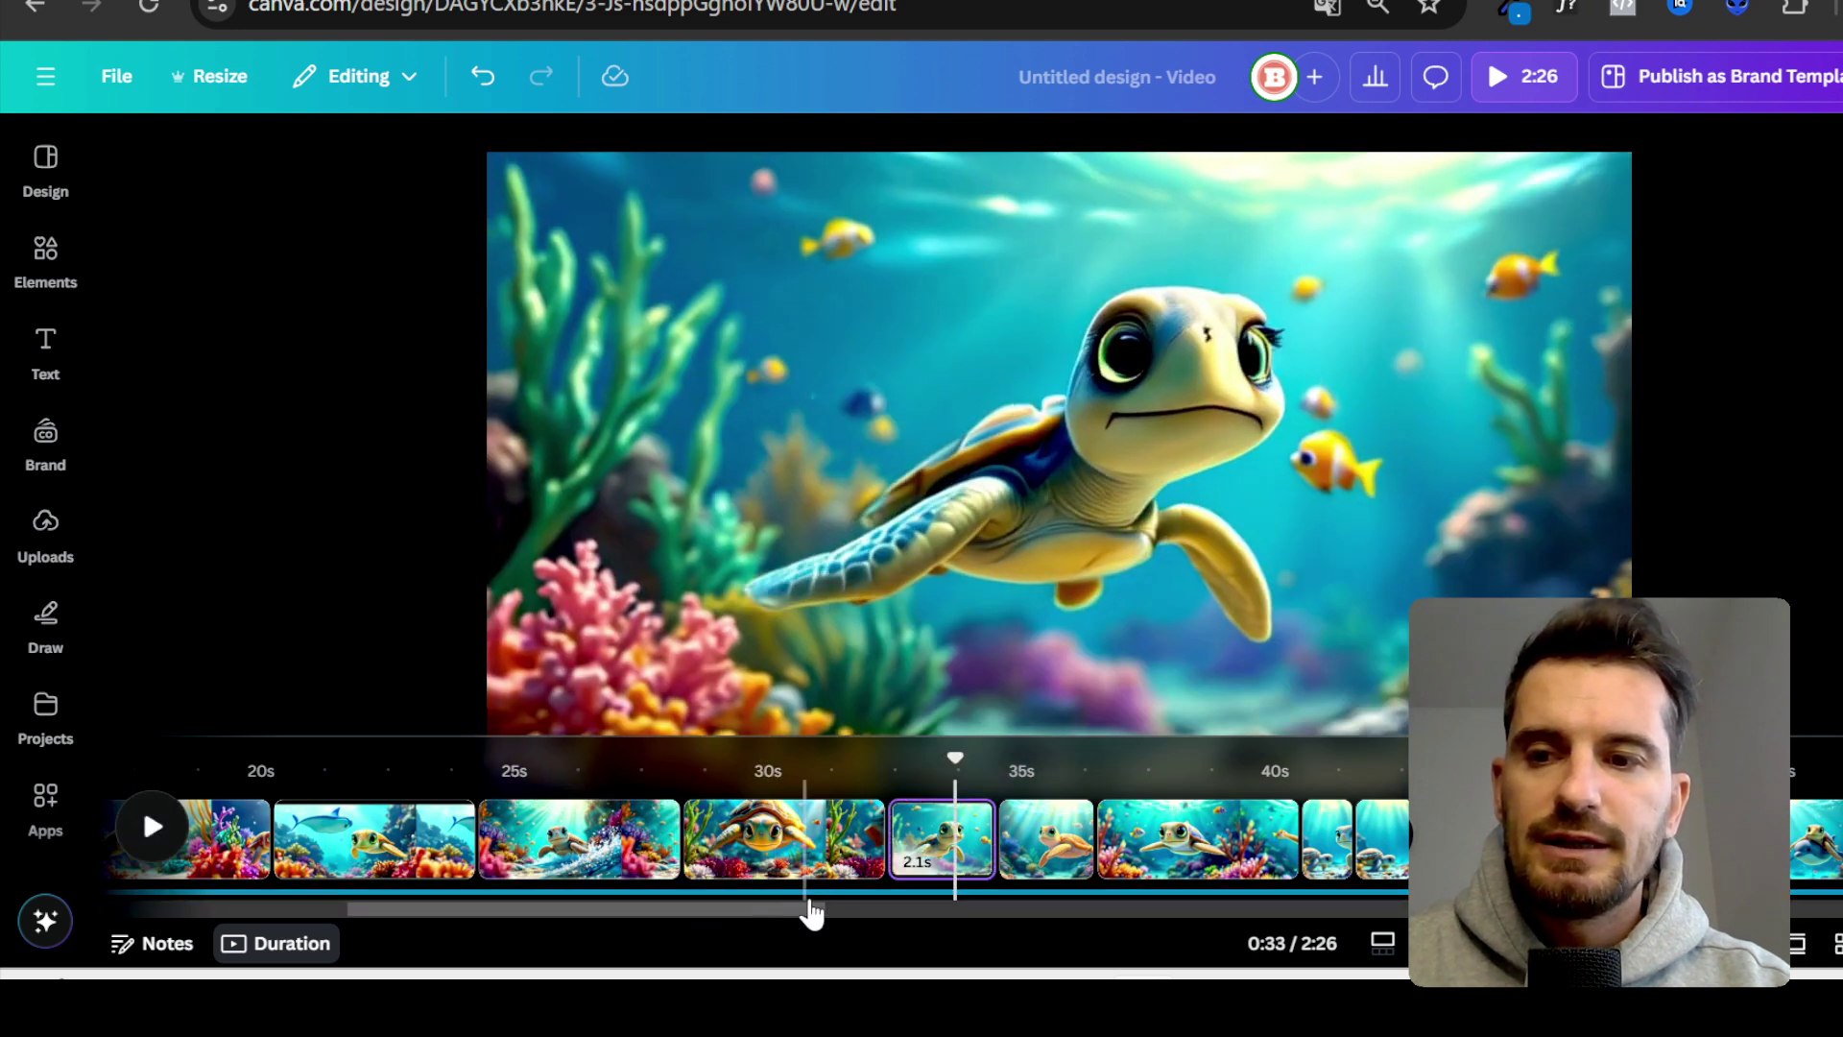
pyautogui.moveTo(864, 850); pyautogui.dragTo(1128, 939)
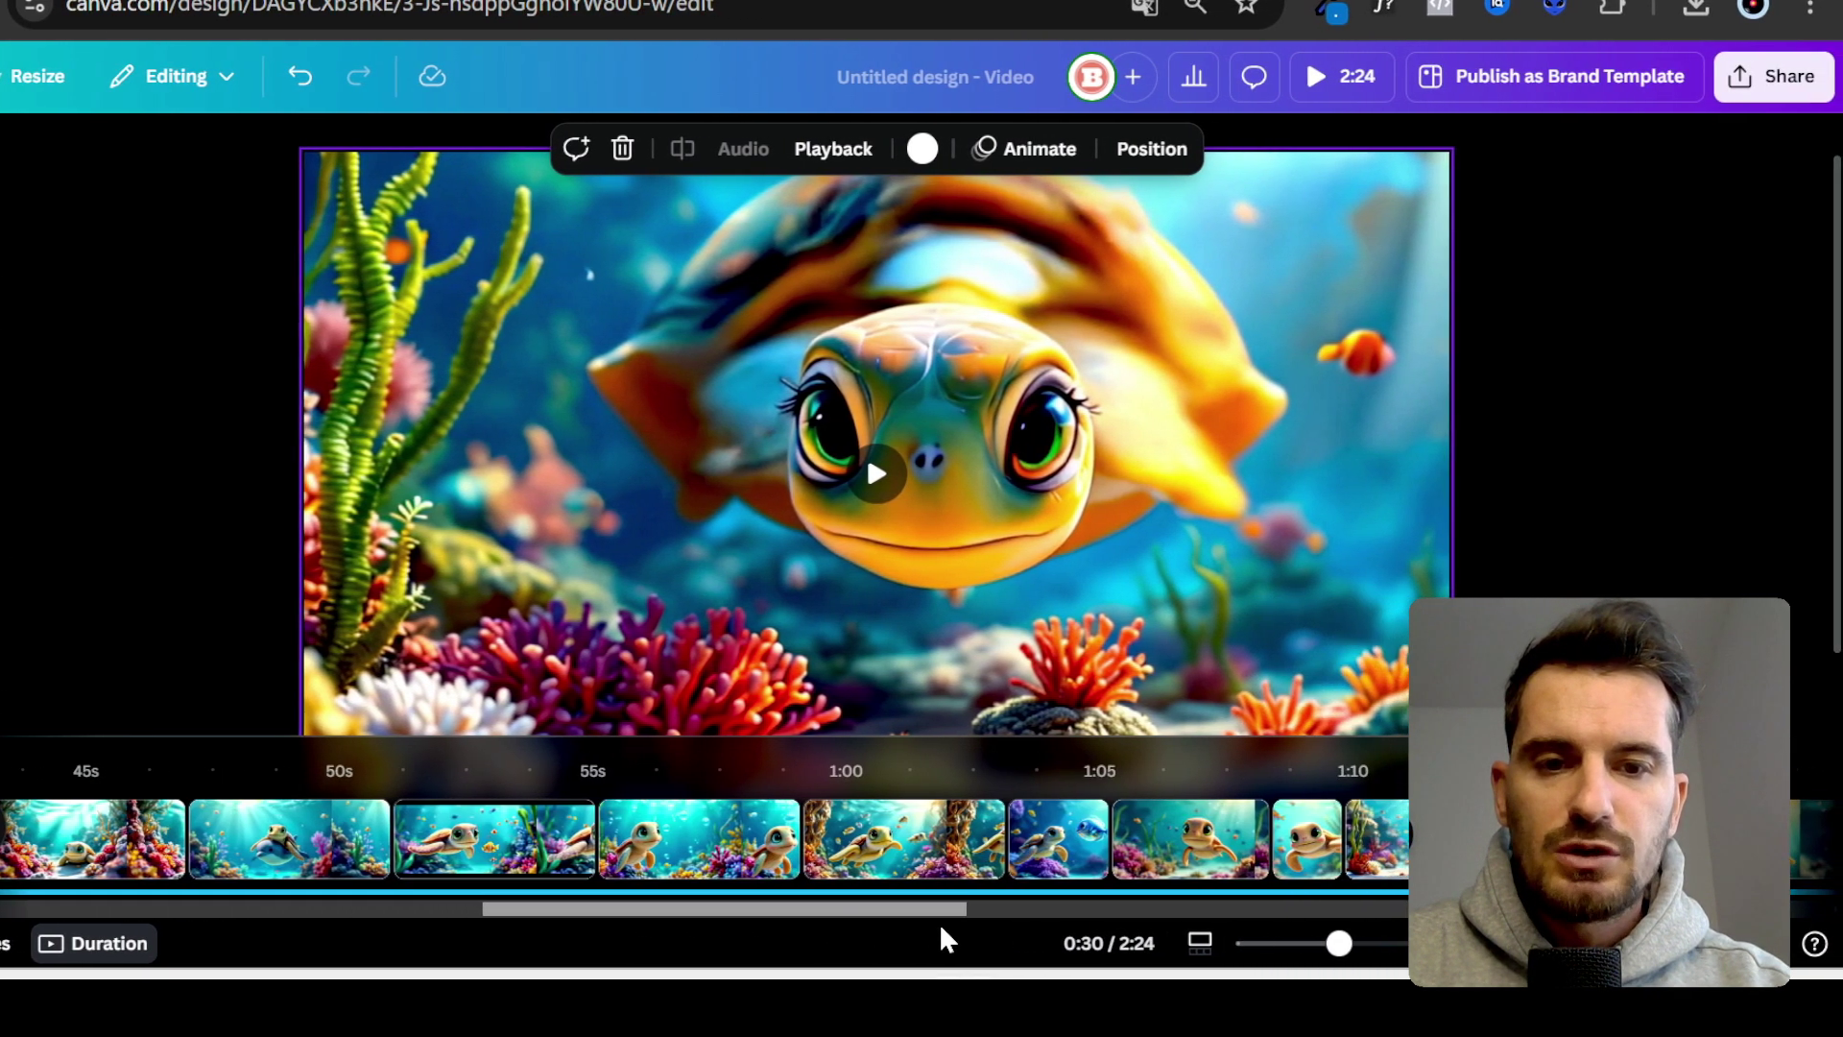
# - Browse the music in Canva's elements, narrow the search to "Calm music" and look through the results
pyautogui.moveTo(942, 930); pyautogui.dragTo(1226, 931)
pyautogui.click(47, 557)
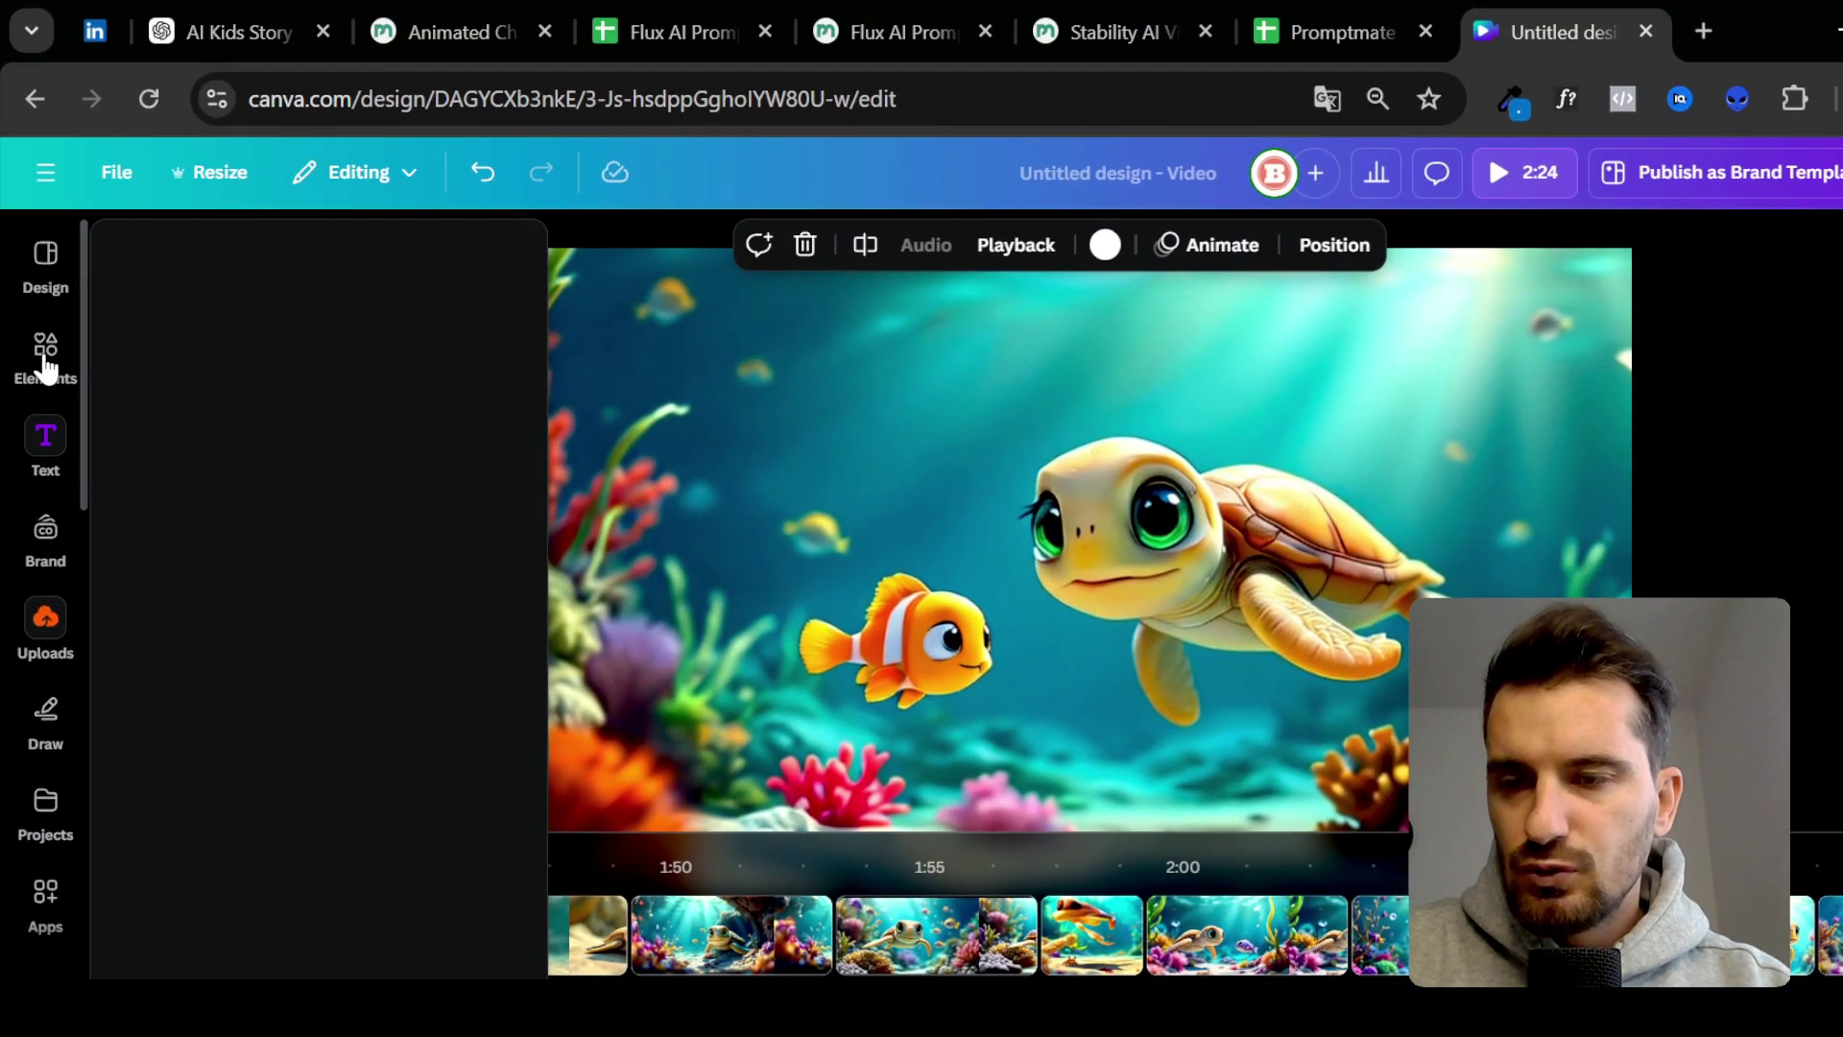
pyautogui.click(46, 255)
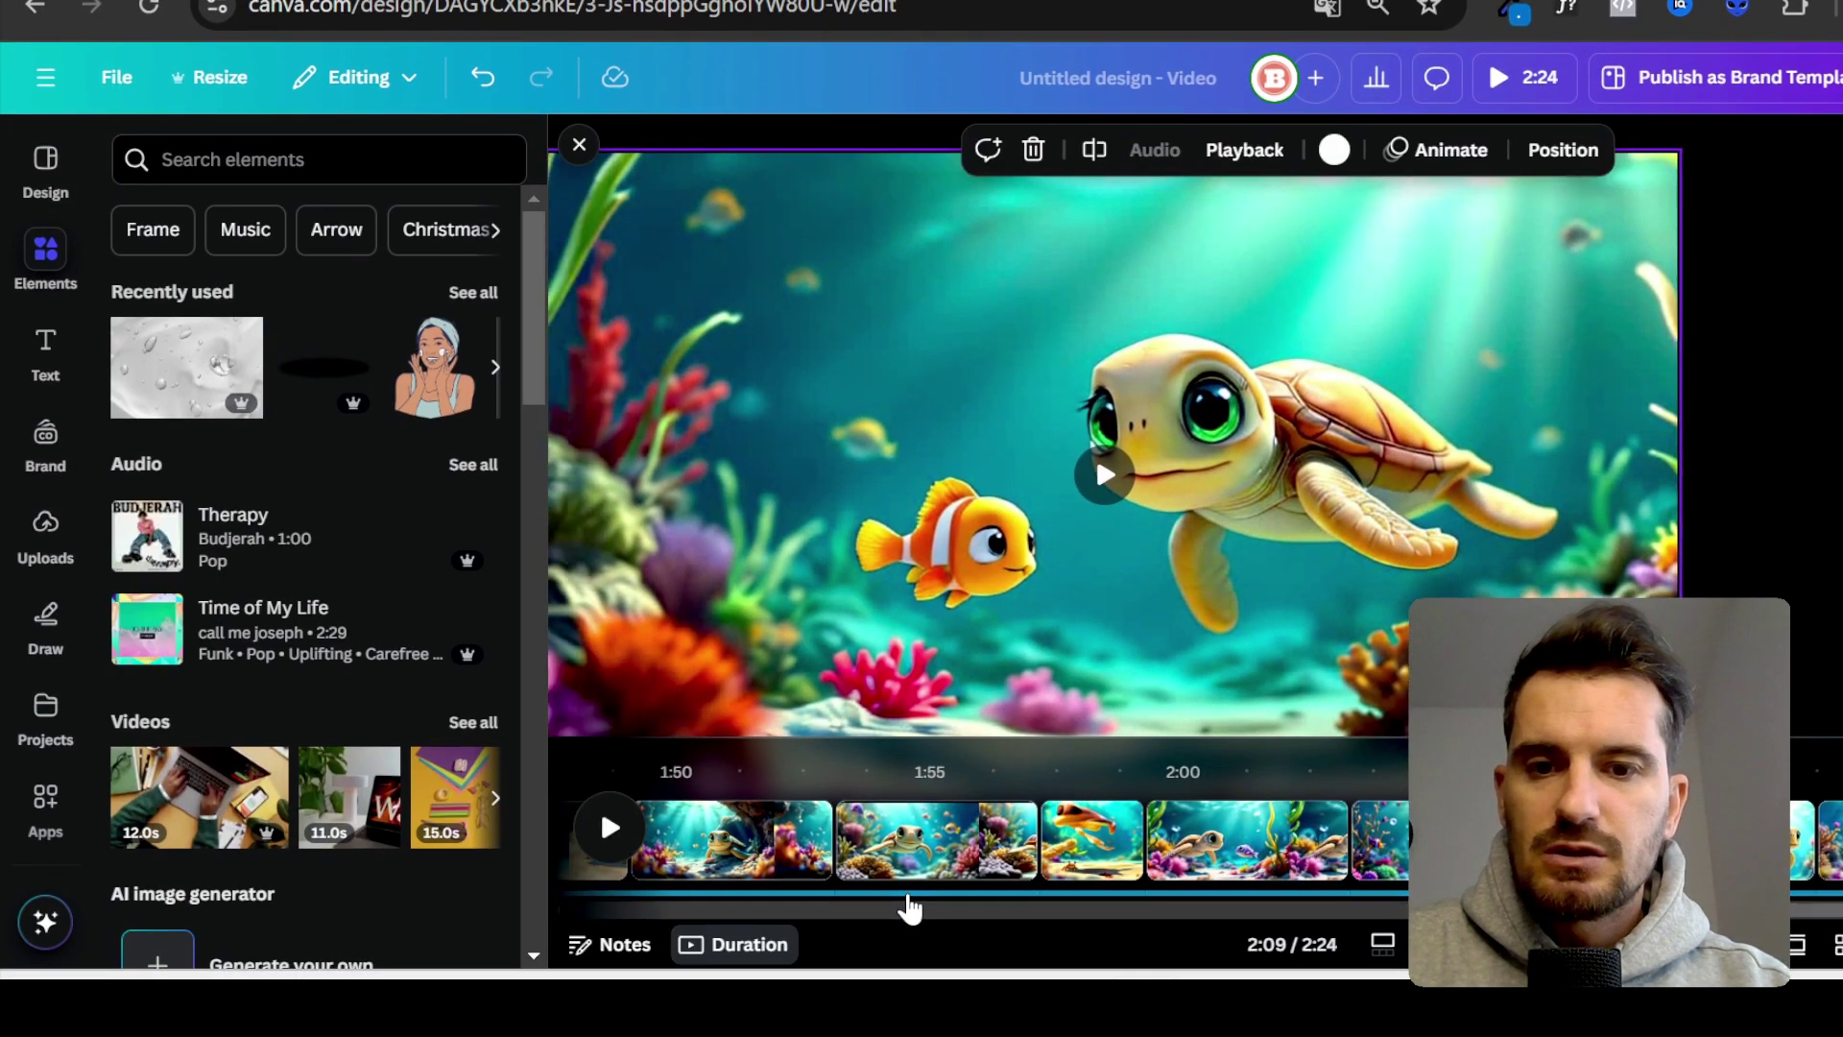
pyautogui.click(908, 900)
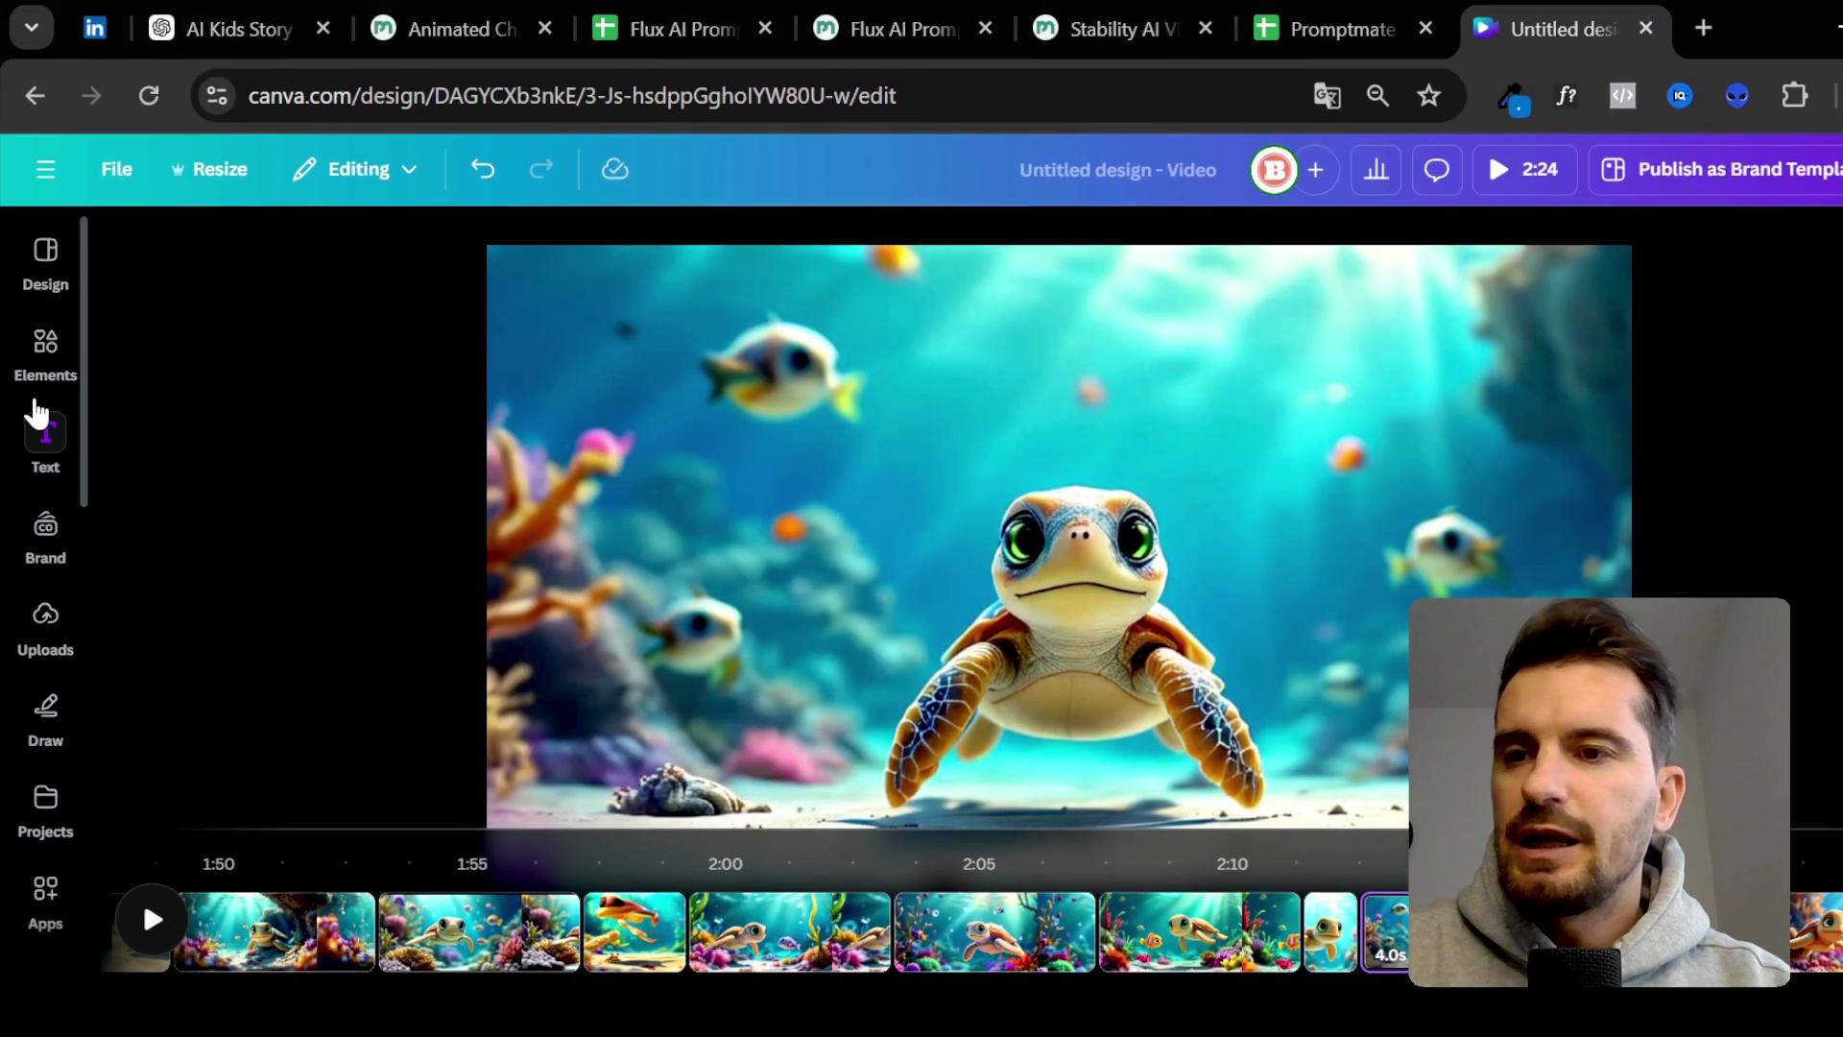
pyautogui.moveTo(45, 336)
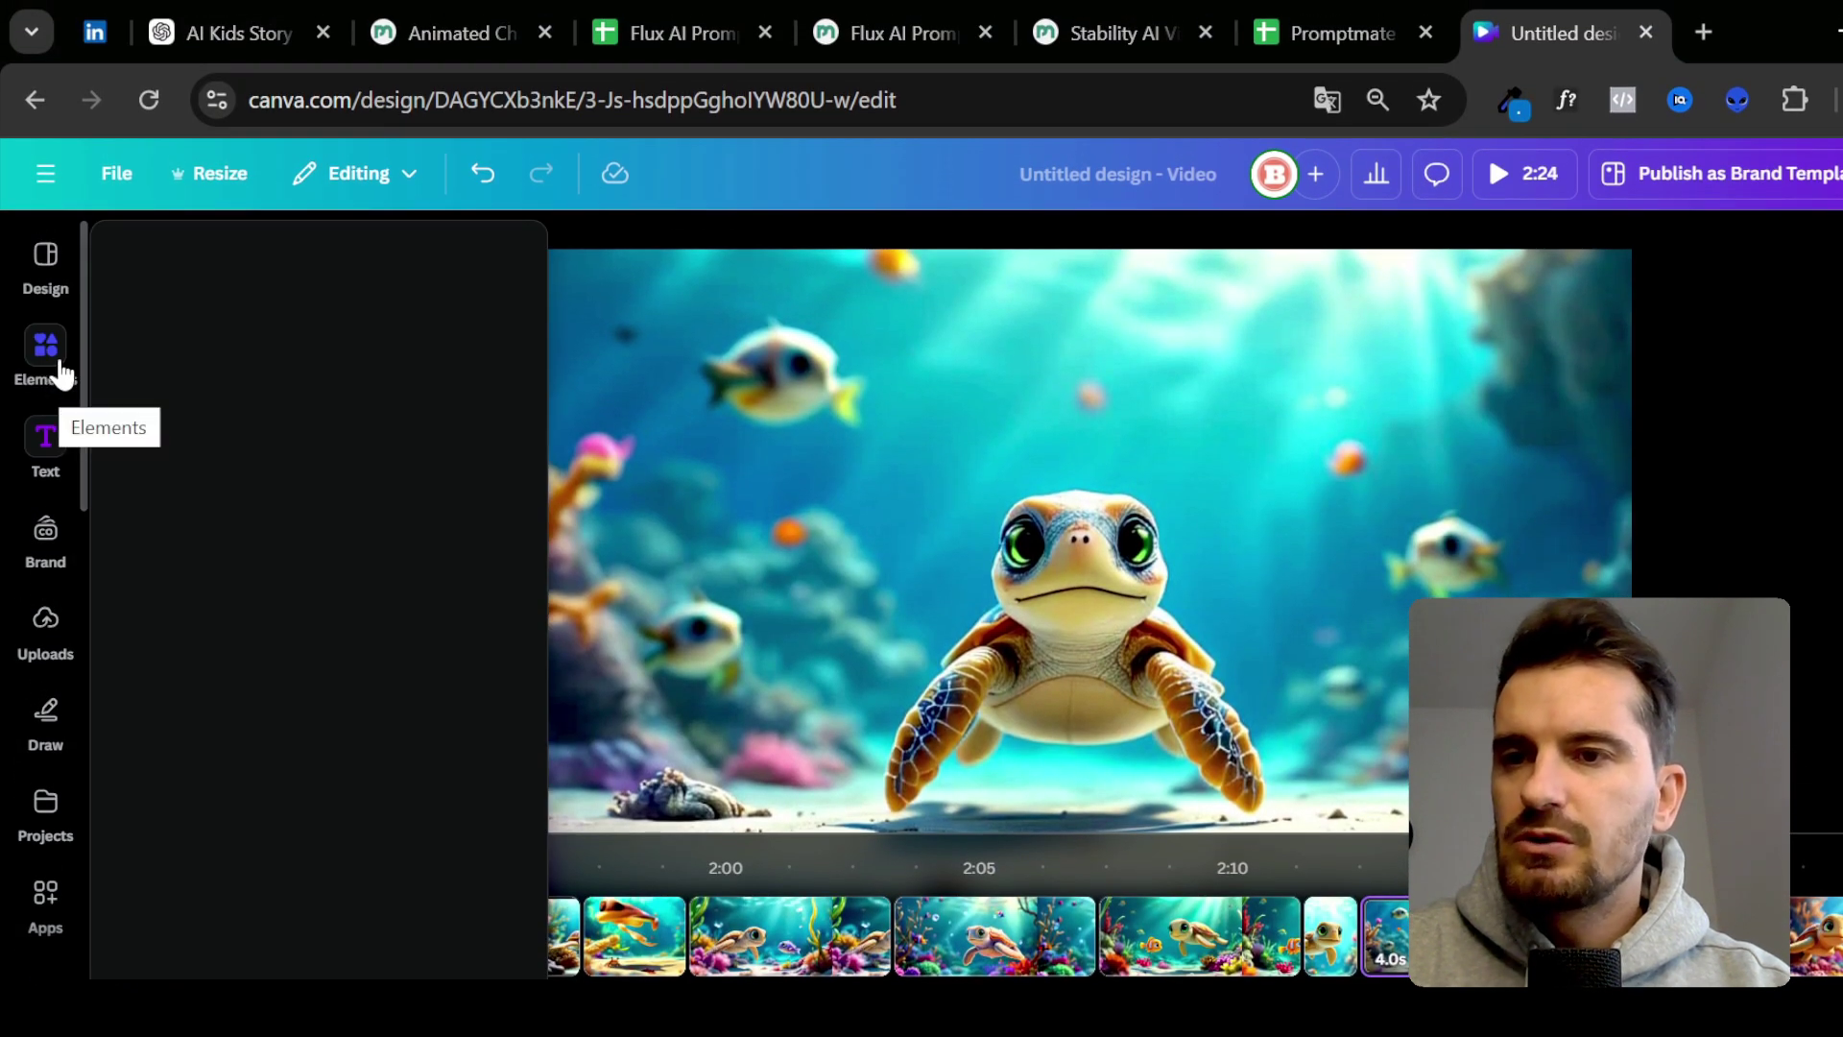
pyautogui.click(60, 369)
pyautogui.click(267, 338)
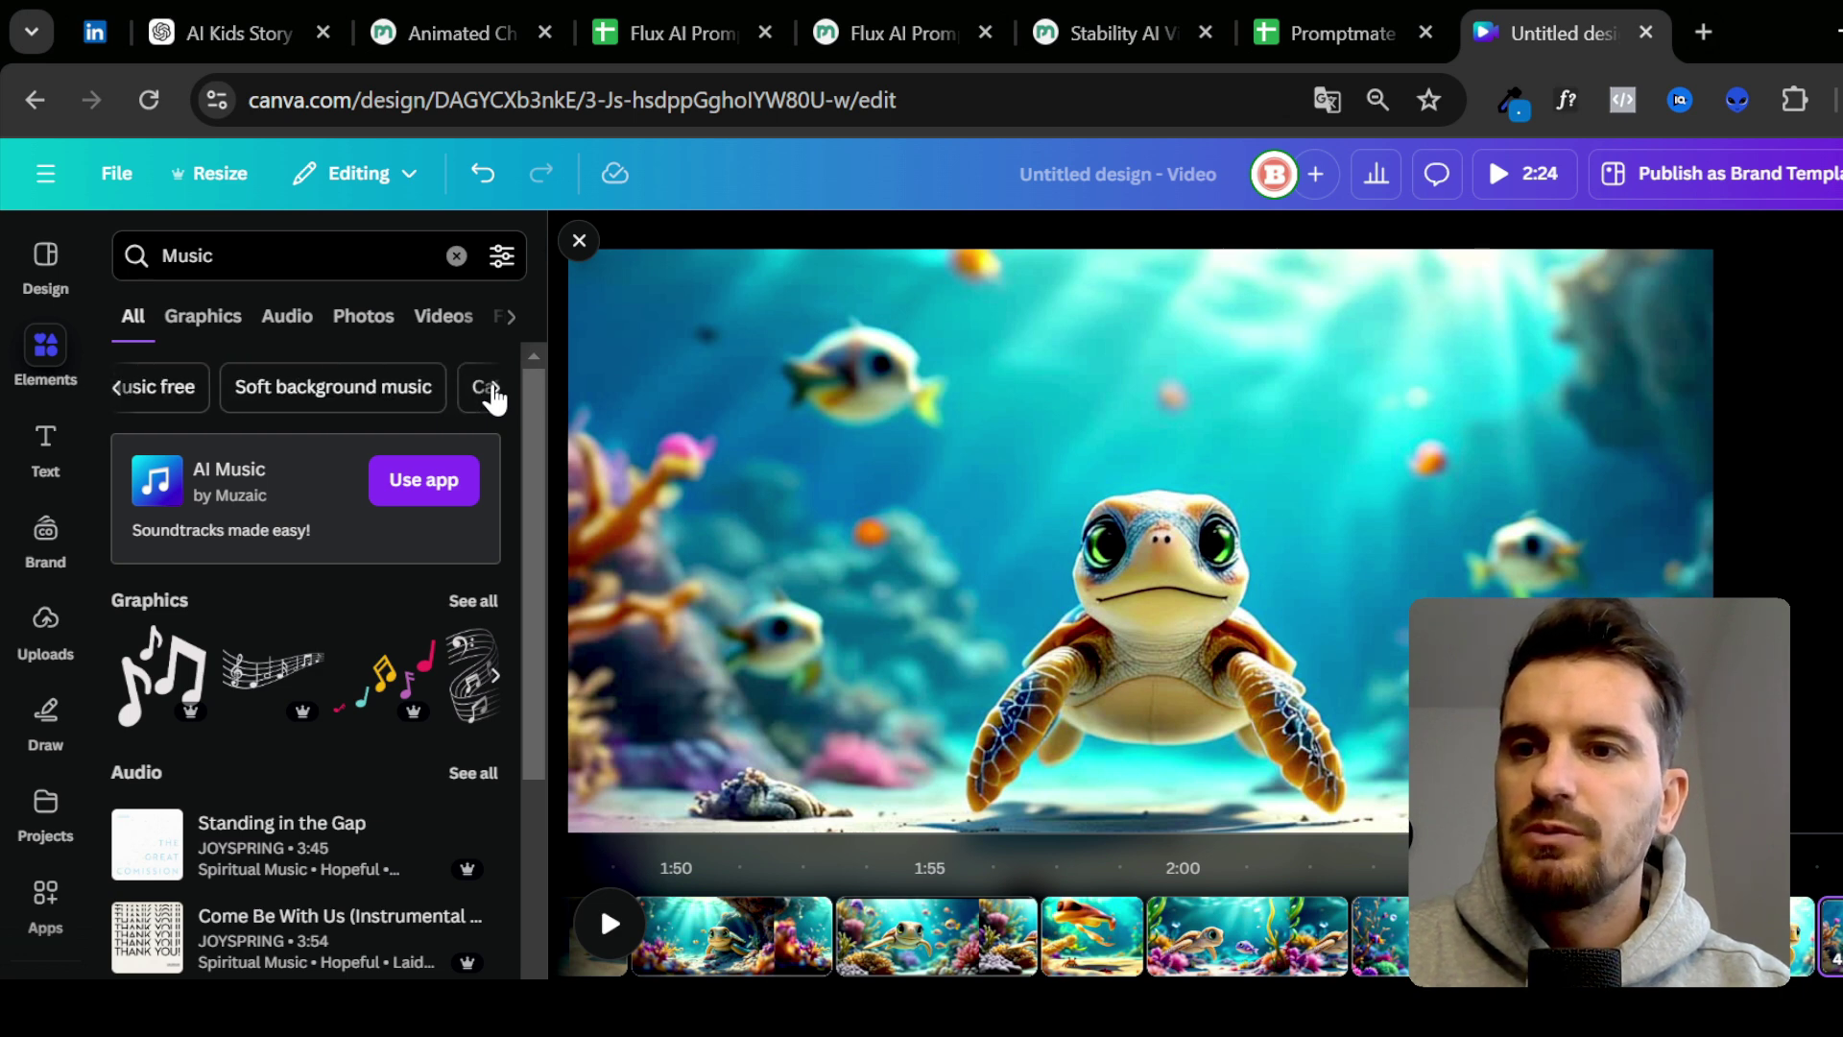
pyautogui.click(493, 397)
pyautogui.scroll(-3, 301, 804)
pyautogui.moveTo(240, 296); pyautogui.dragTo(206, 488)
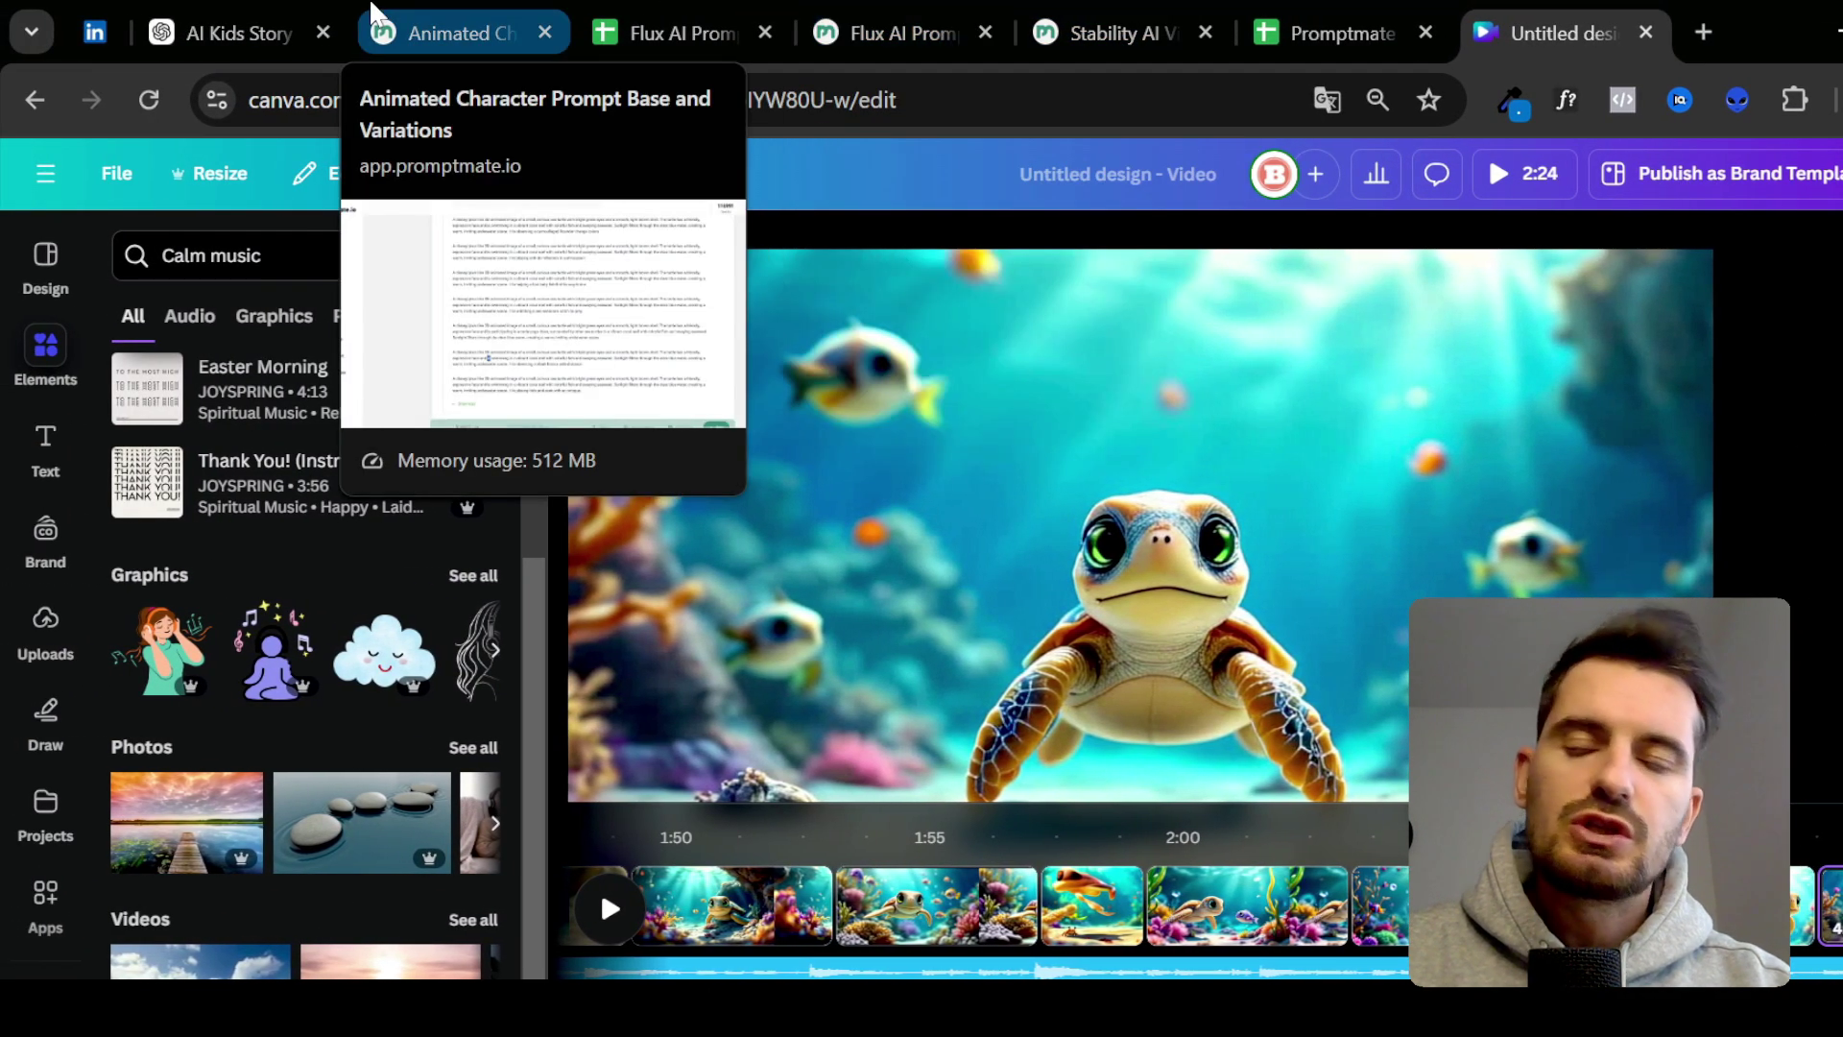
# - Switch to the Animated Character Prompt app in Promptmate and examine the settings of Prompt 48 and Prompt 49
pyautogui.click(397, 14)
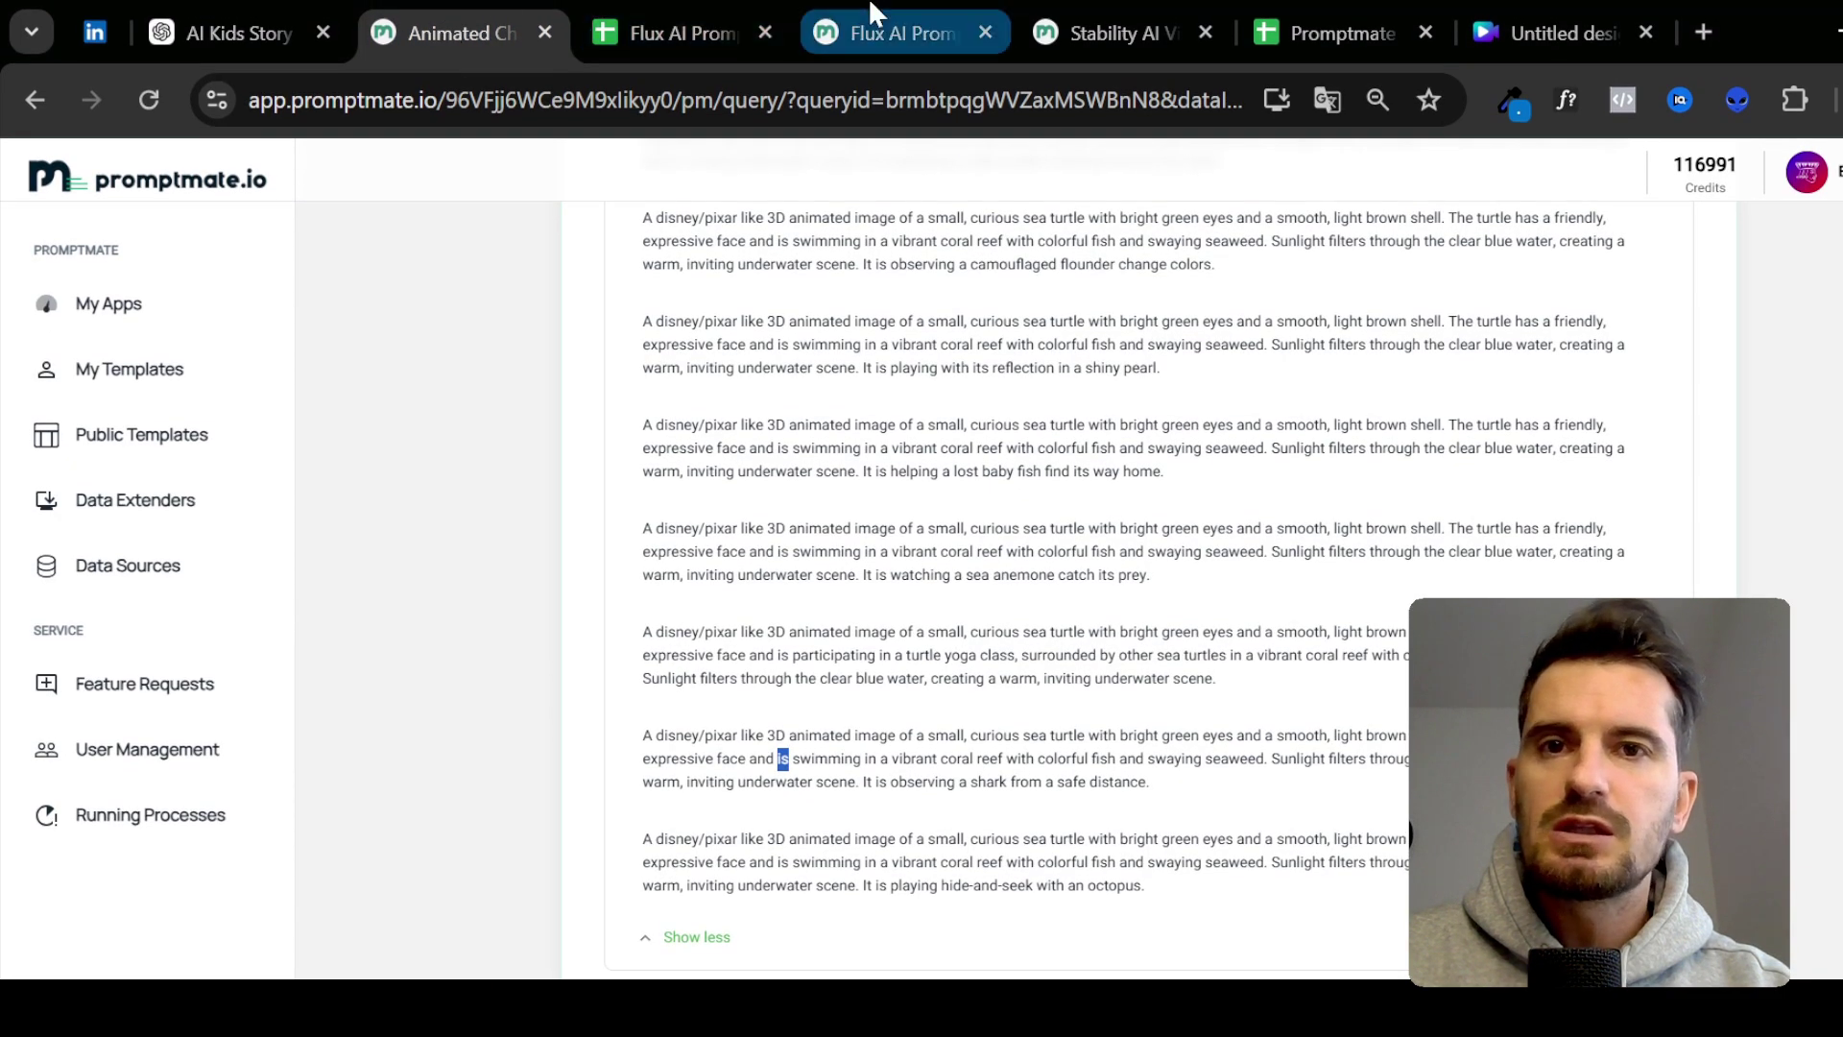
pyautogui.click(903, 33)
pyautogui.click(403, 4)
pyautogui.scroll(-15, 845, 614)
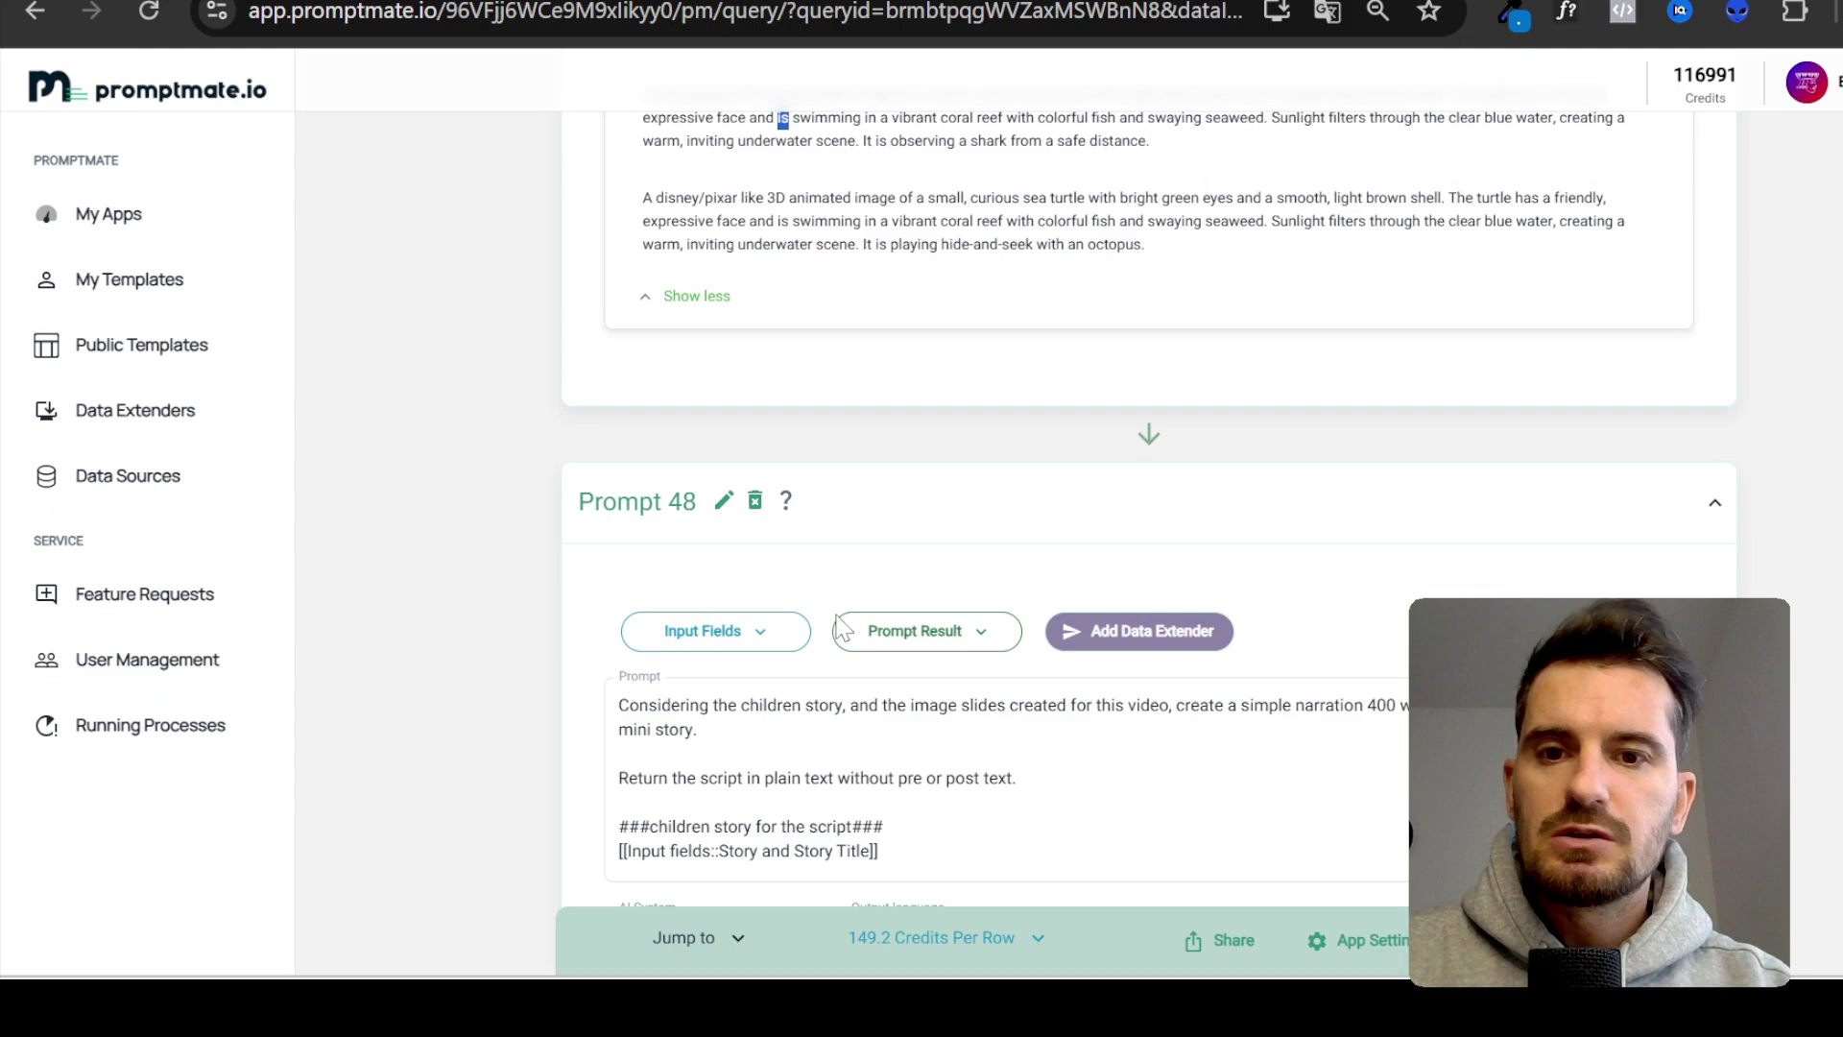
pyautogui.scroll(-12, 838, 619)
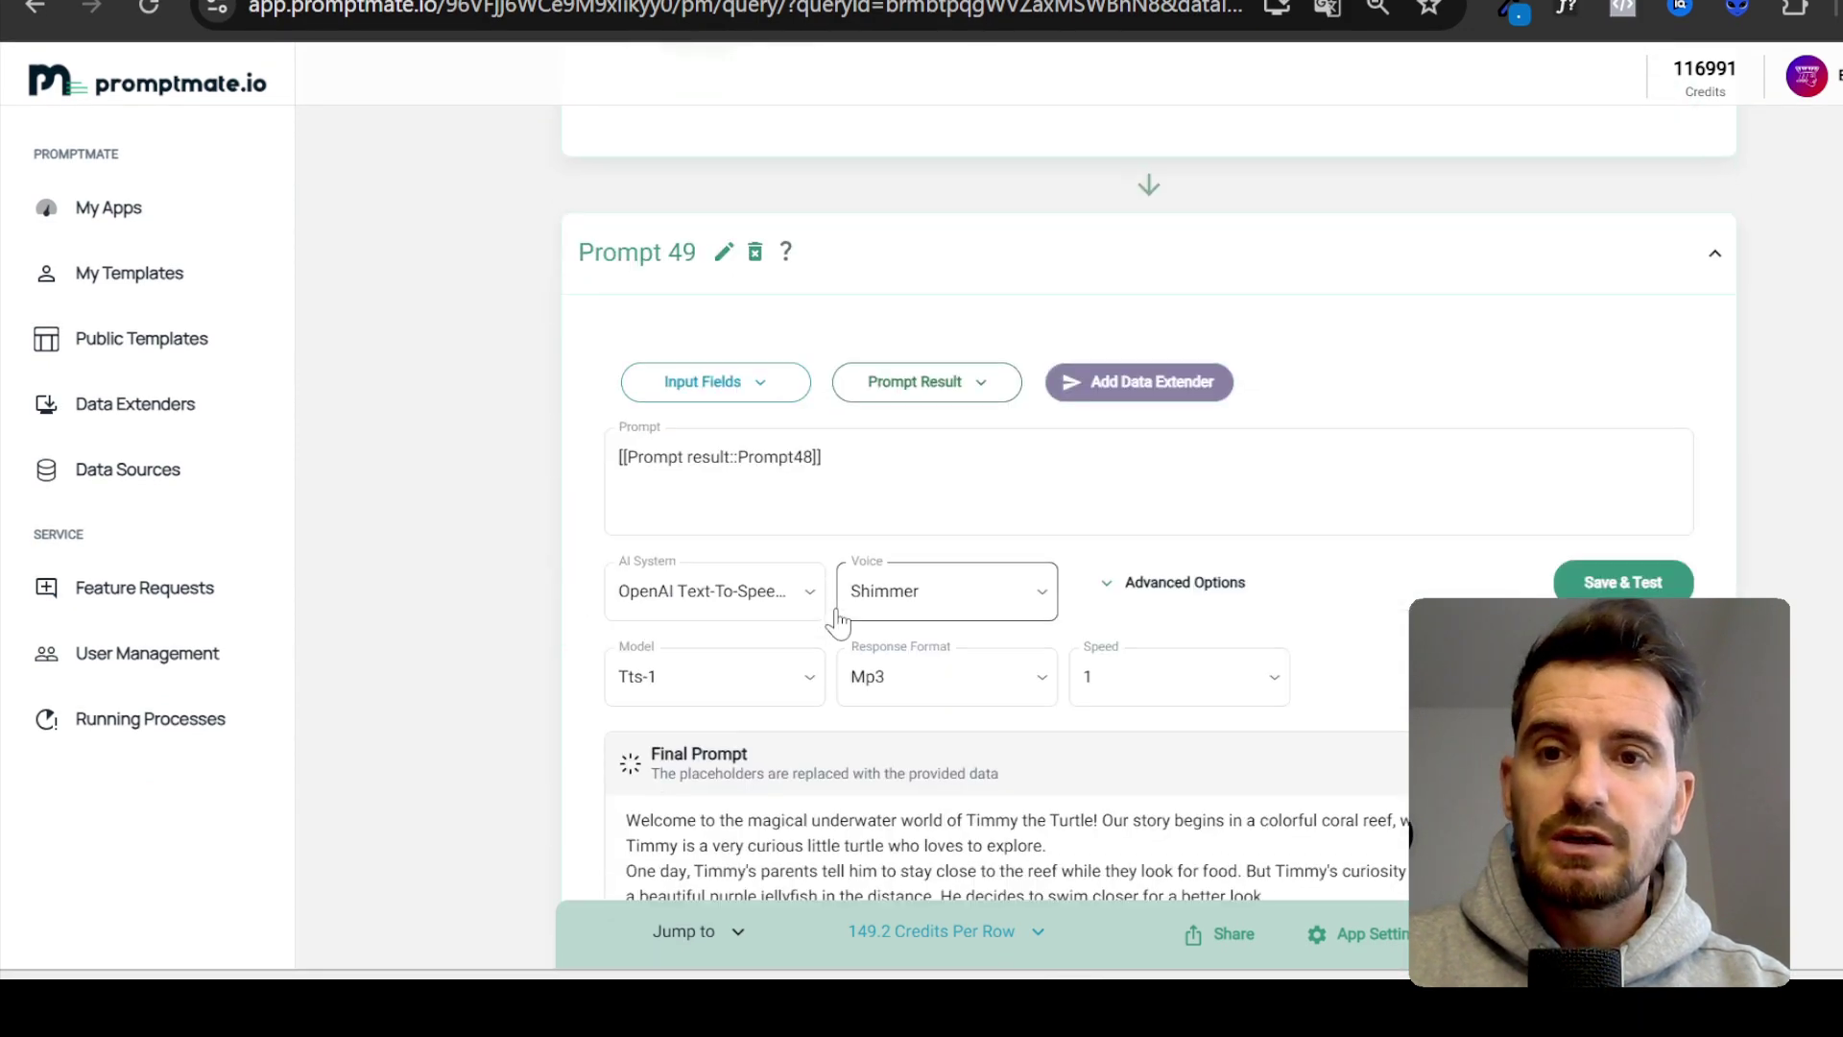
pyautogui.scroll(10, 838, 623)
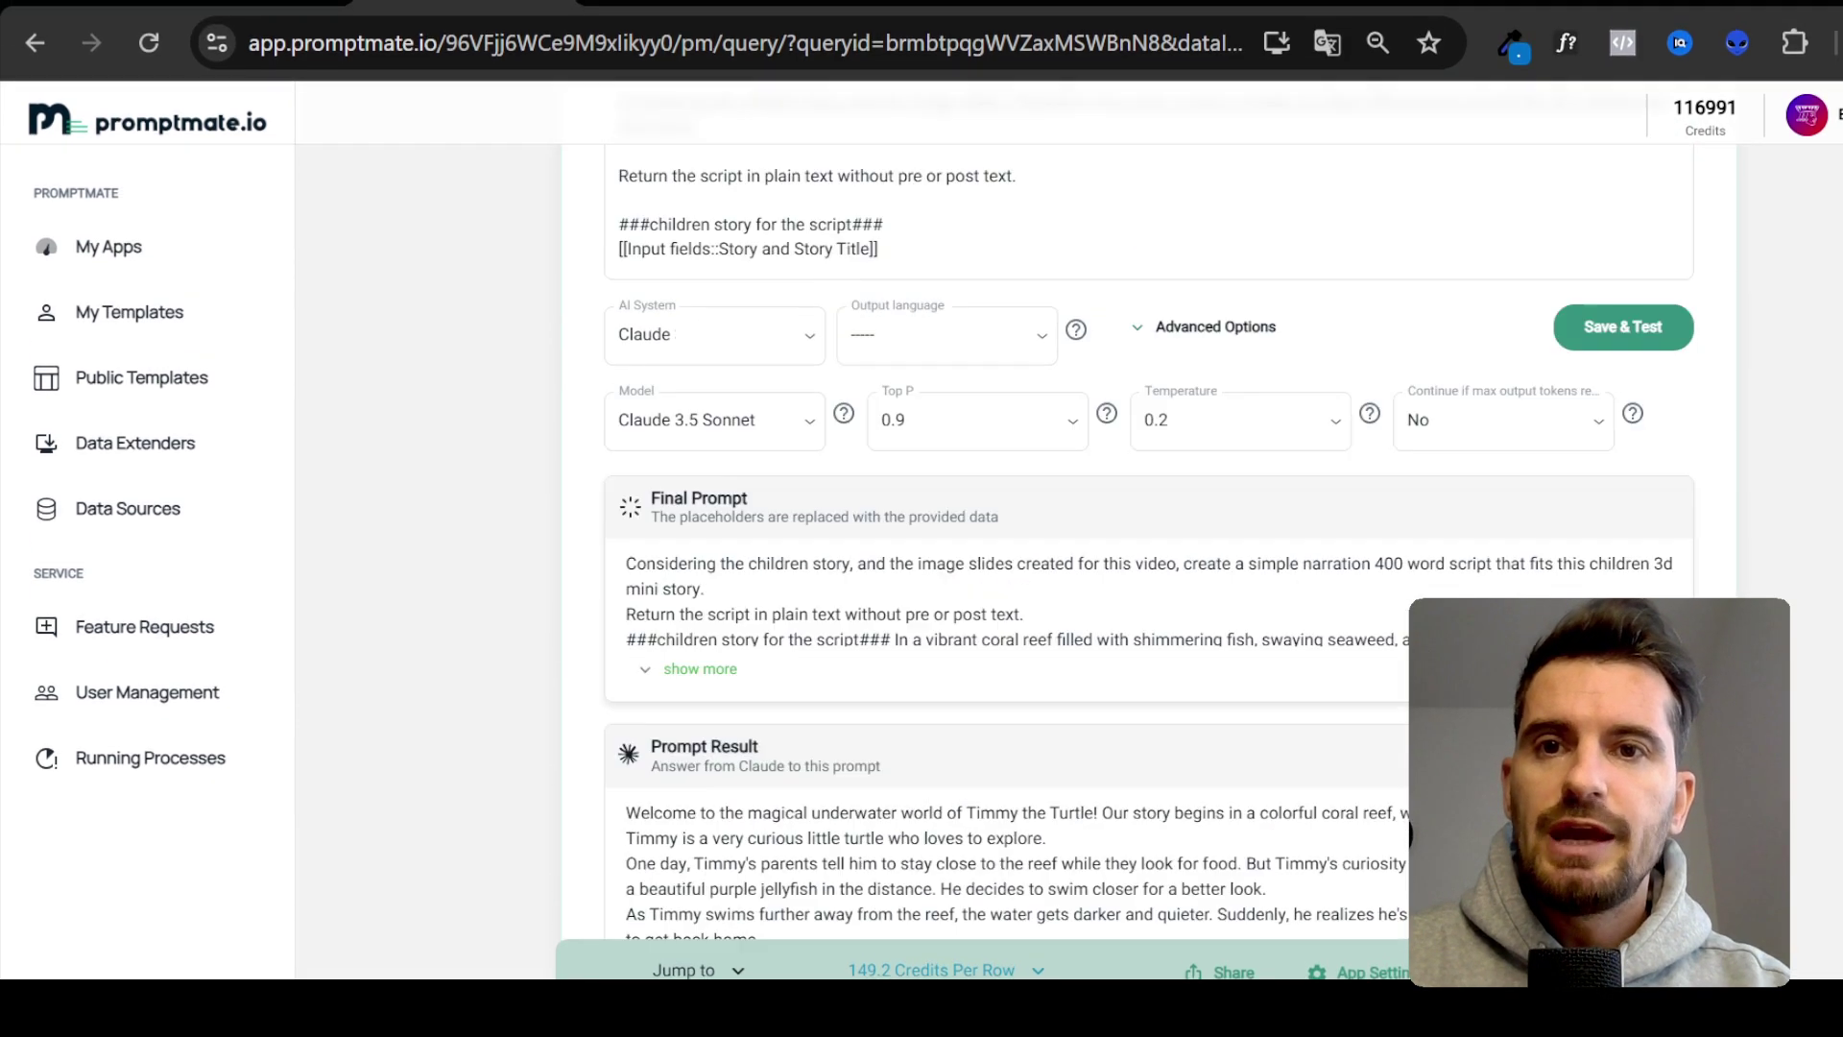
pyautogui.scroll(1, 836, 495)
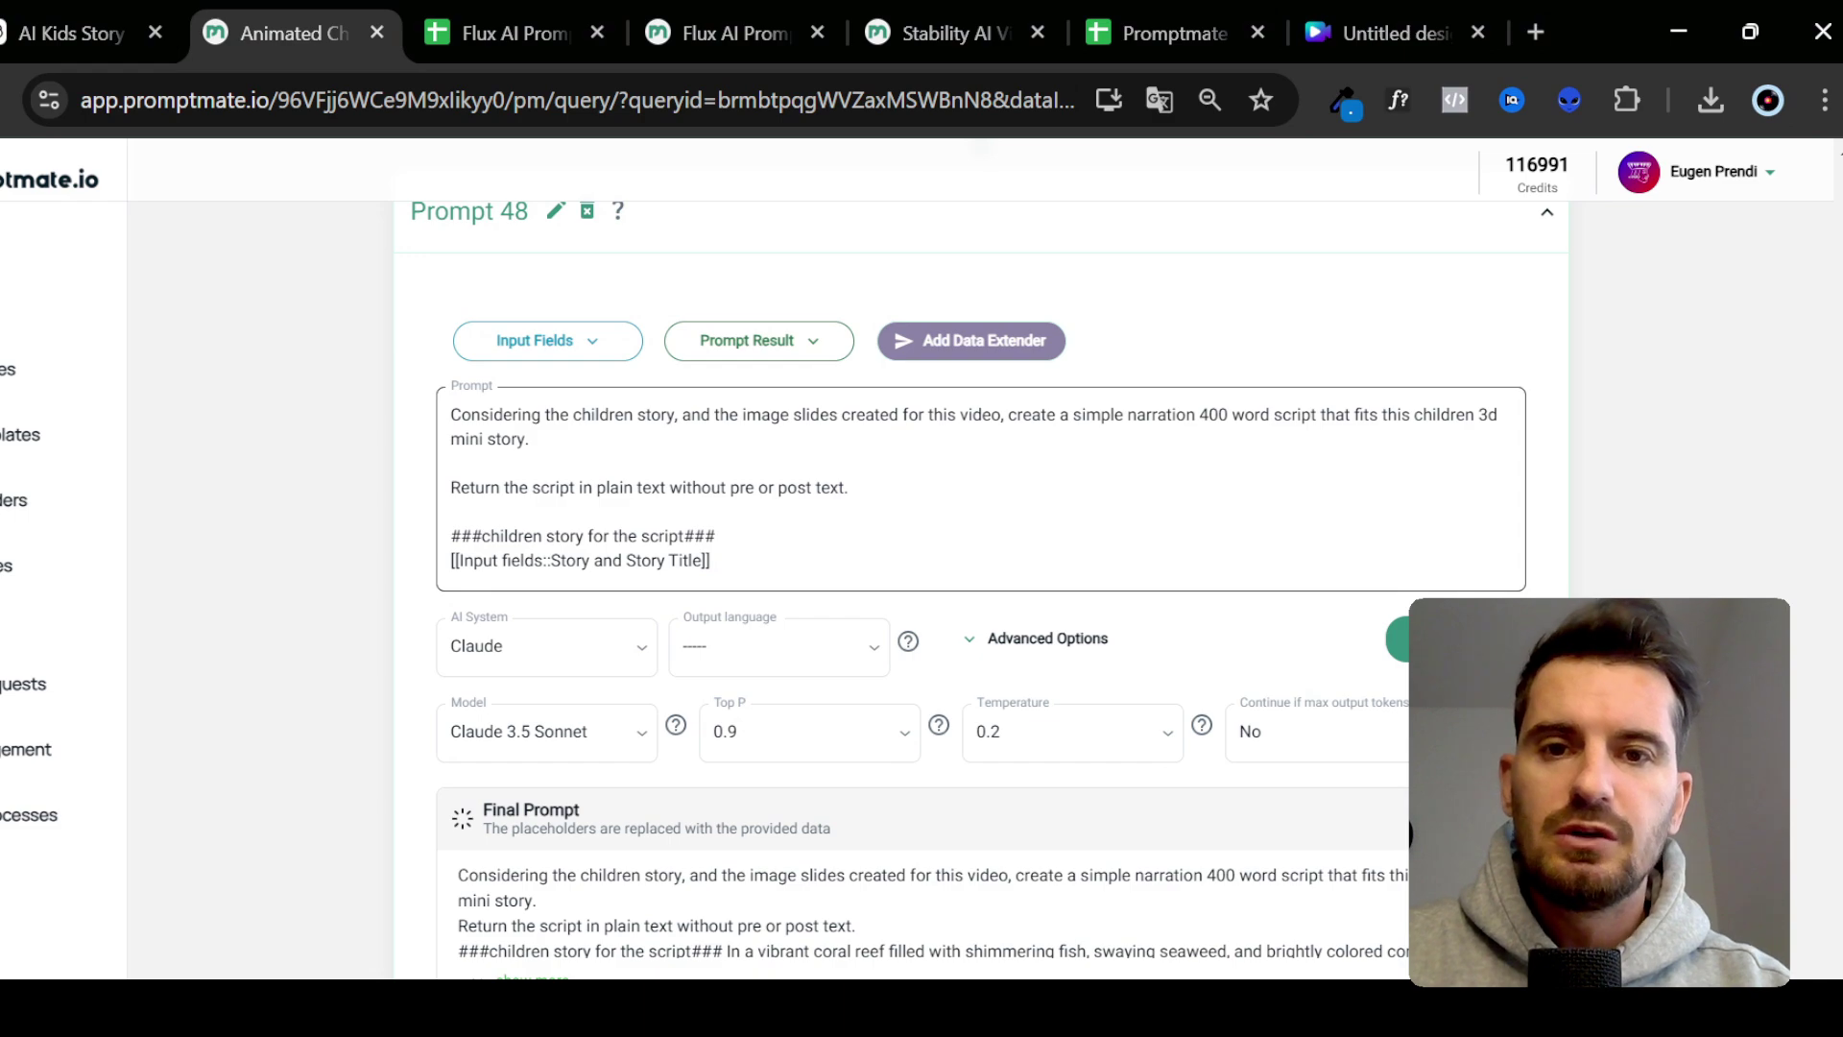
# - Read through Prompt 48 and highlight its complete narration script result, checking how Prompt 49 reuses it
pyautogui.scroll(-1, 1024, 746)
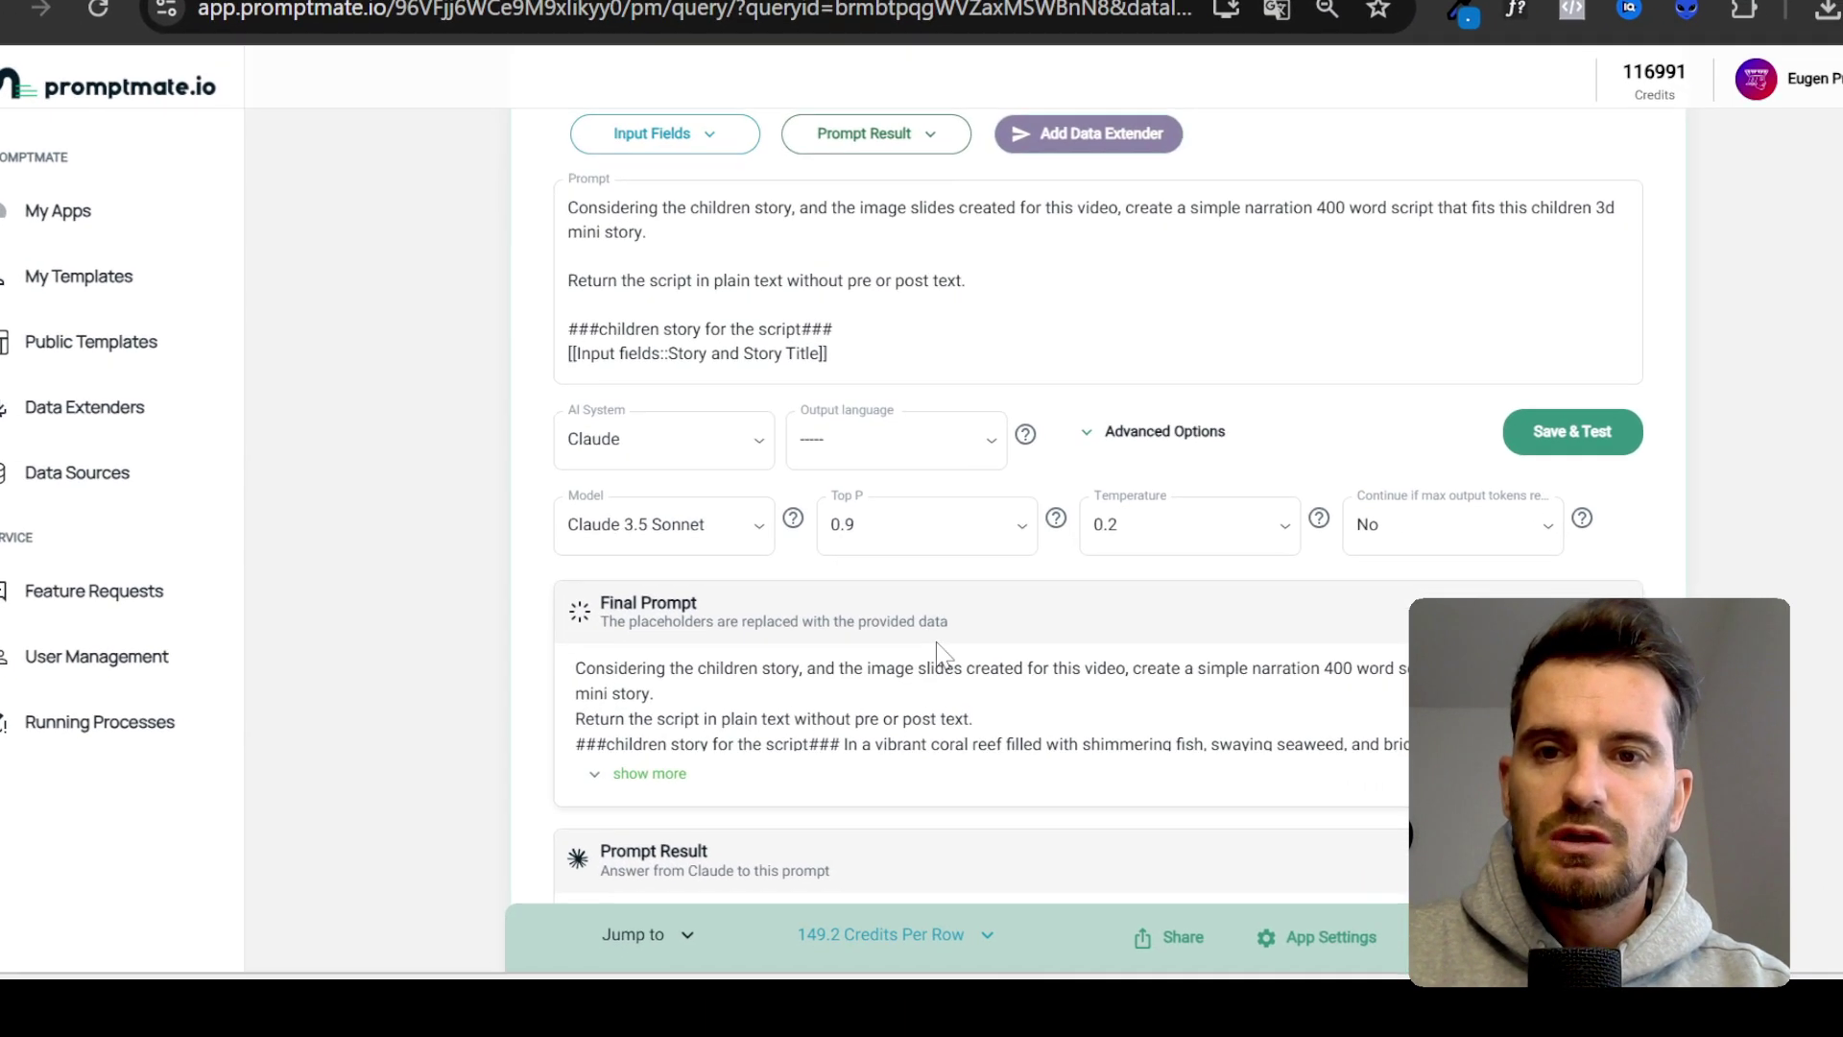
pyautogui.scroll(-9, 924, 637)
pyautogui.scroll(4, 924, 637)
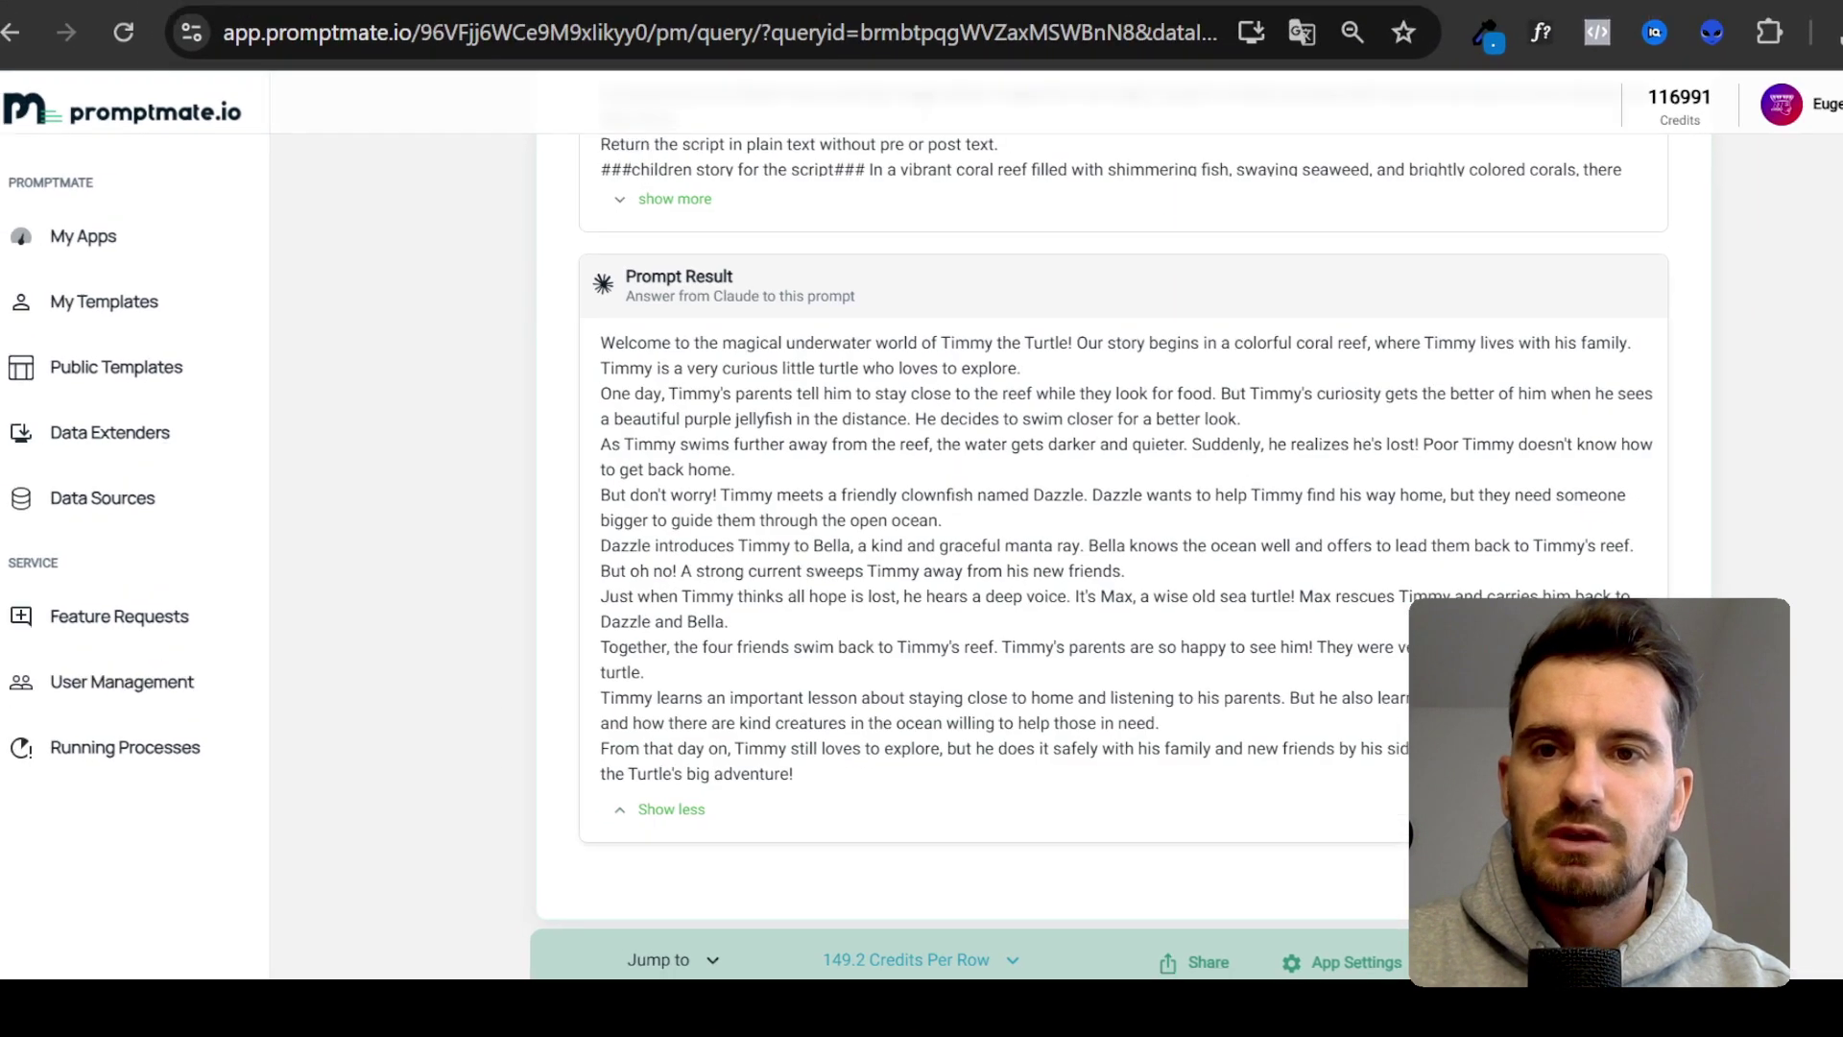
pyautogui.moveTo(601, 343); pyautogui.dragTo(797, 775)
pyautogui.scroll(-7, 877, 782)
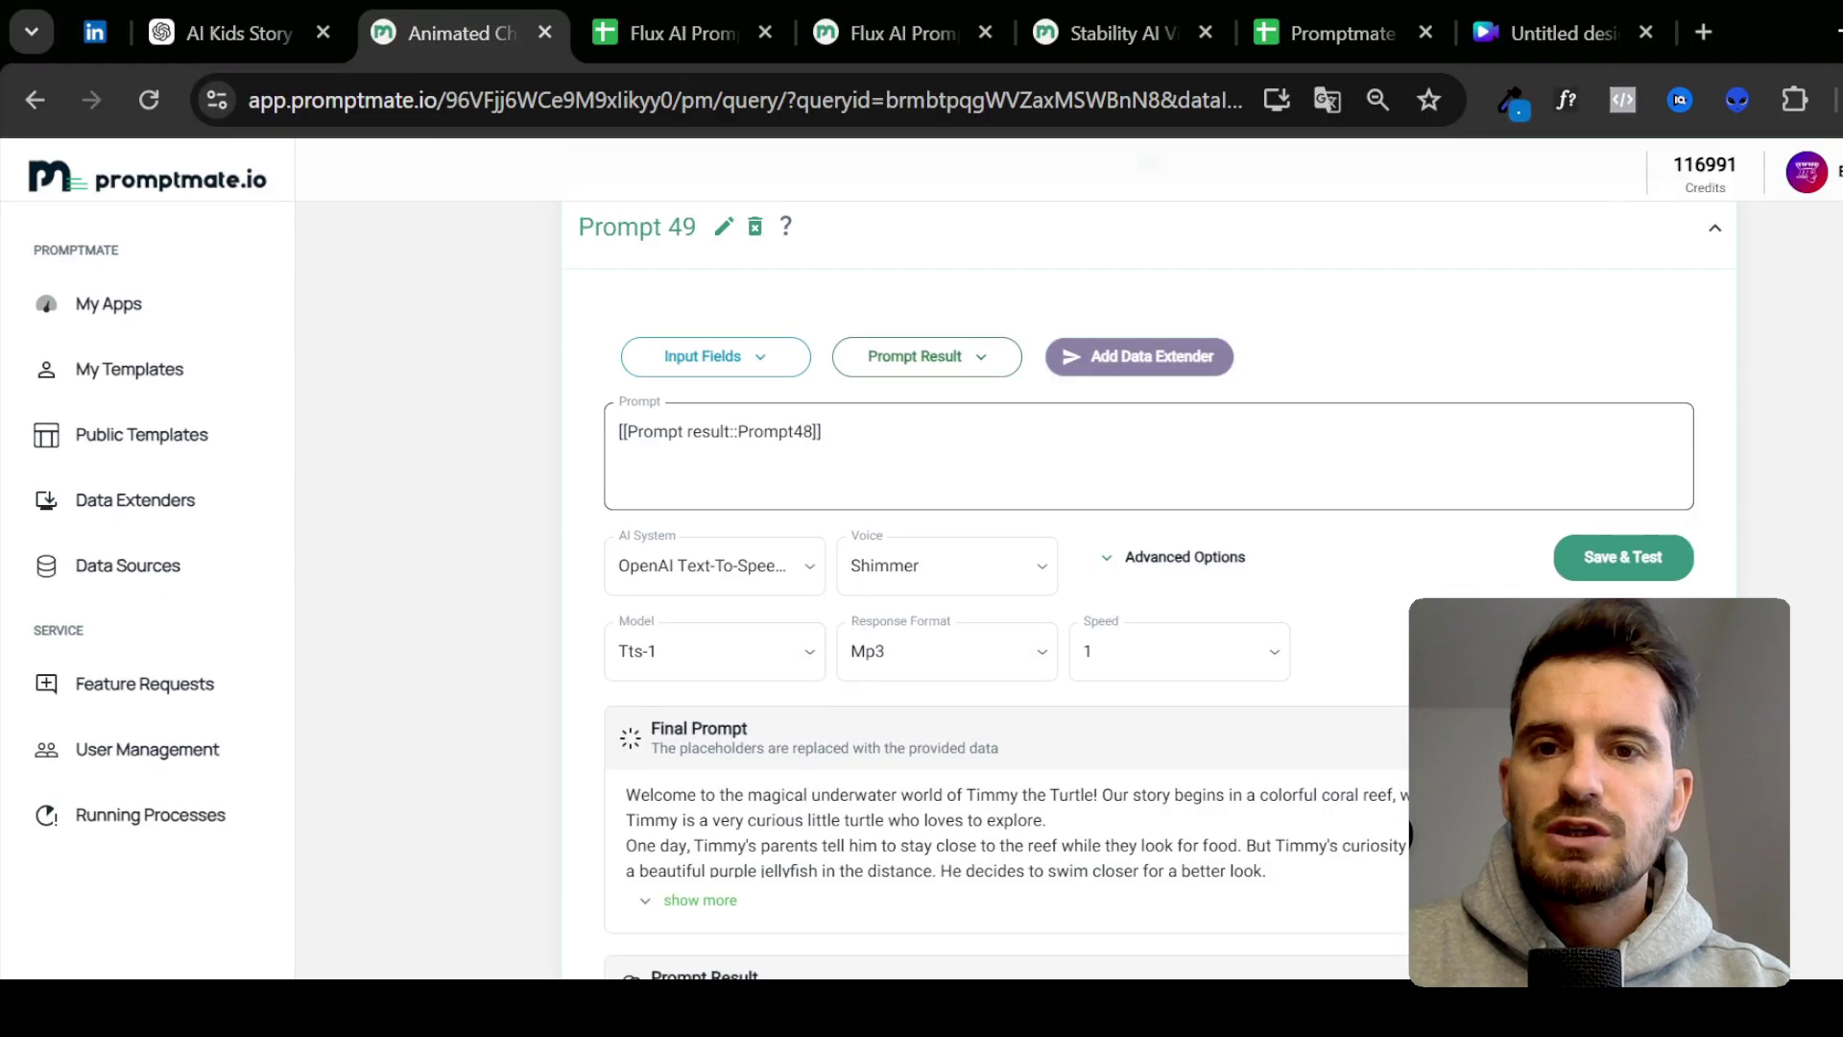
pyautogui.scroll(5, 927, 396)
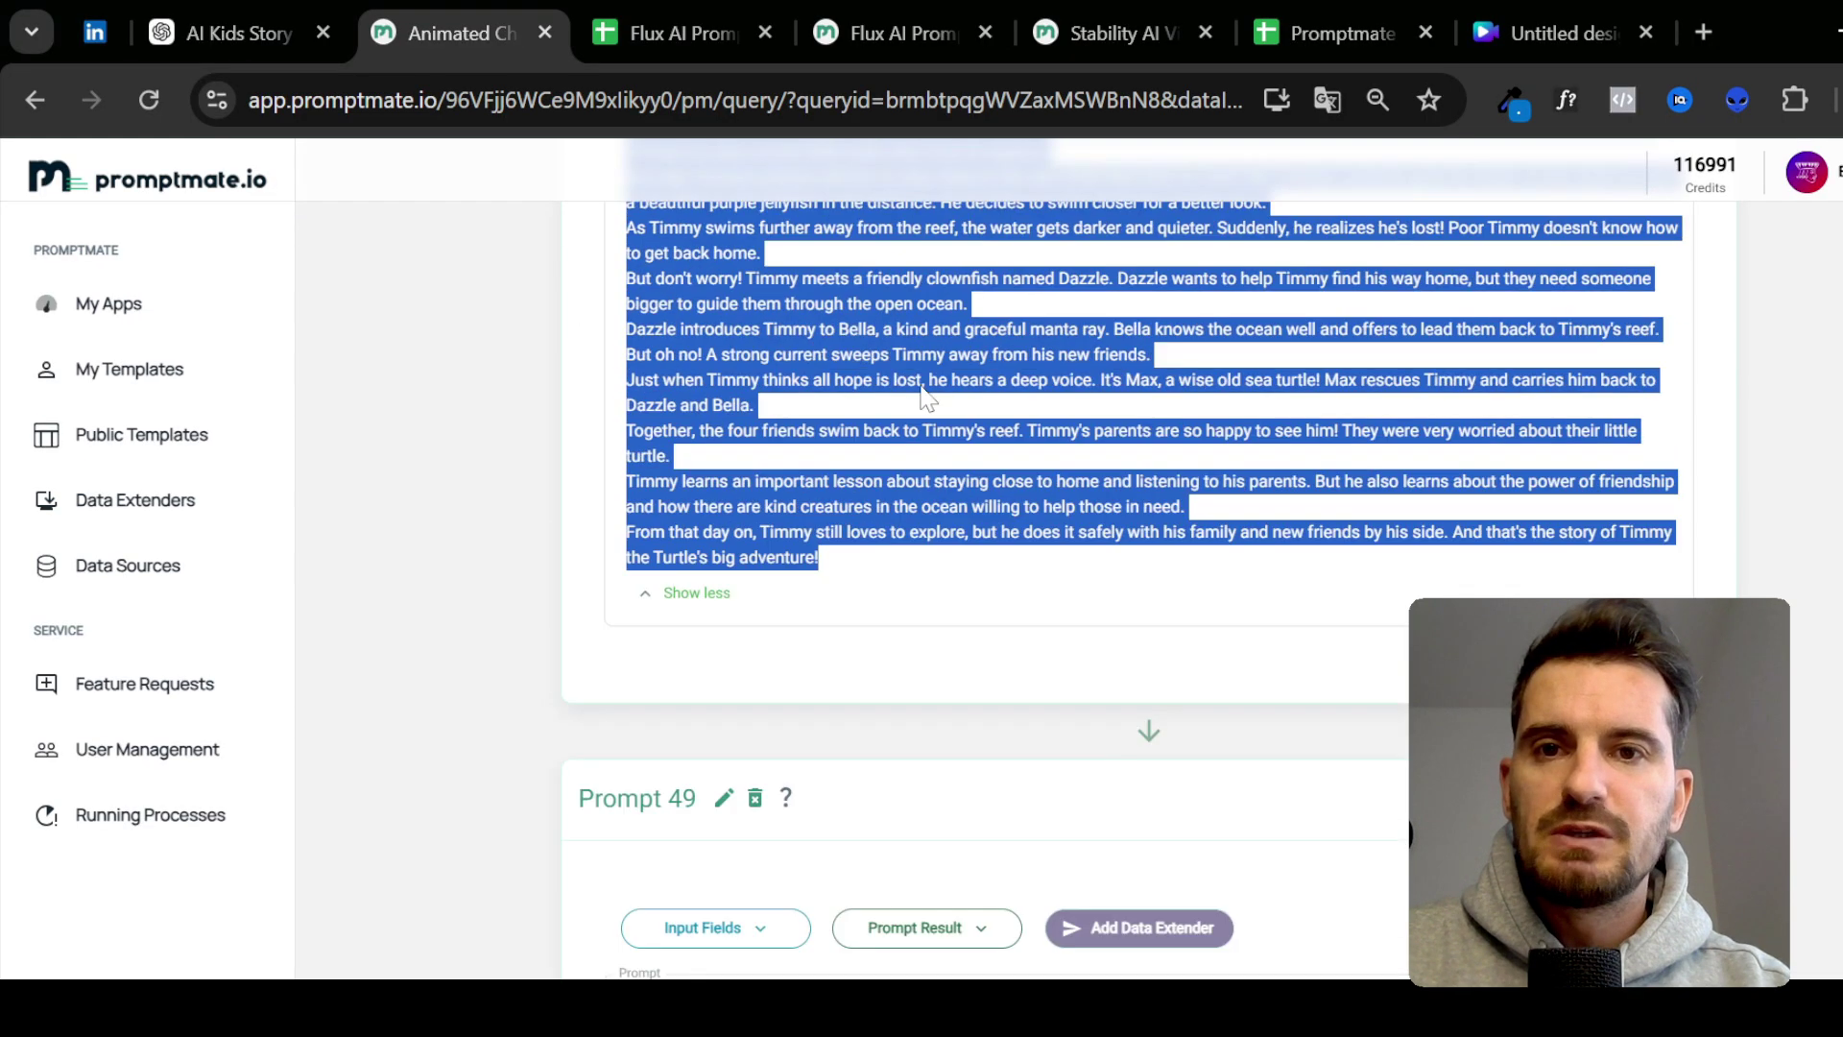
pyautogui.scroll(-6, 924, 394)
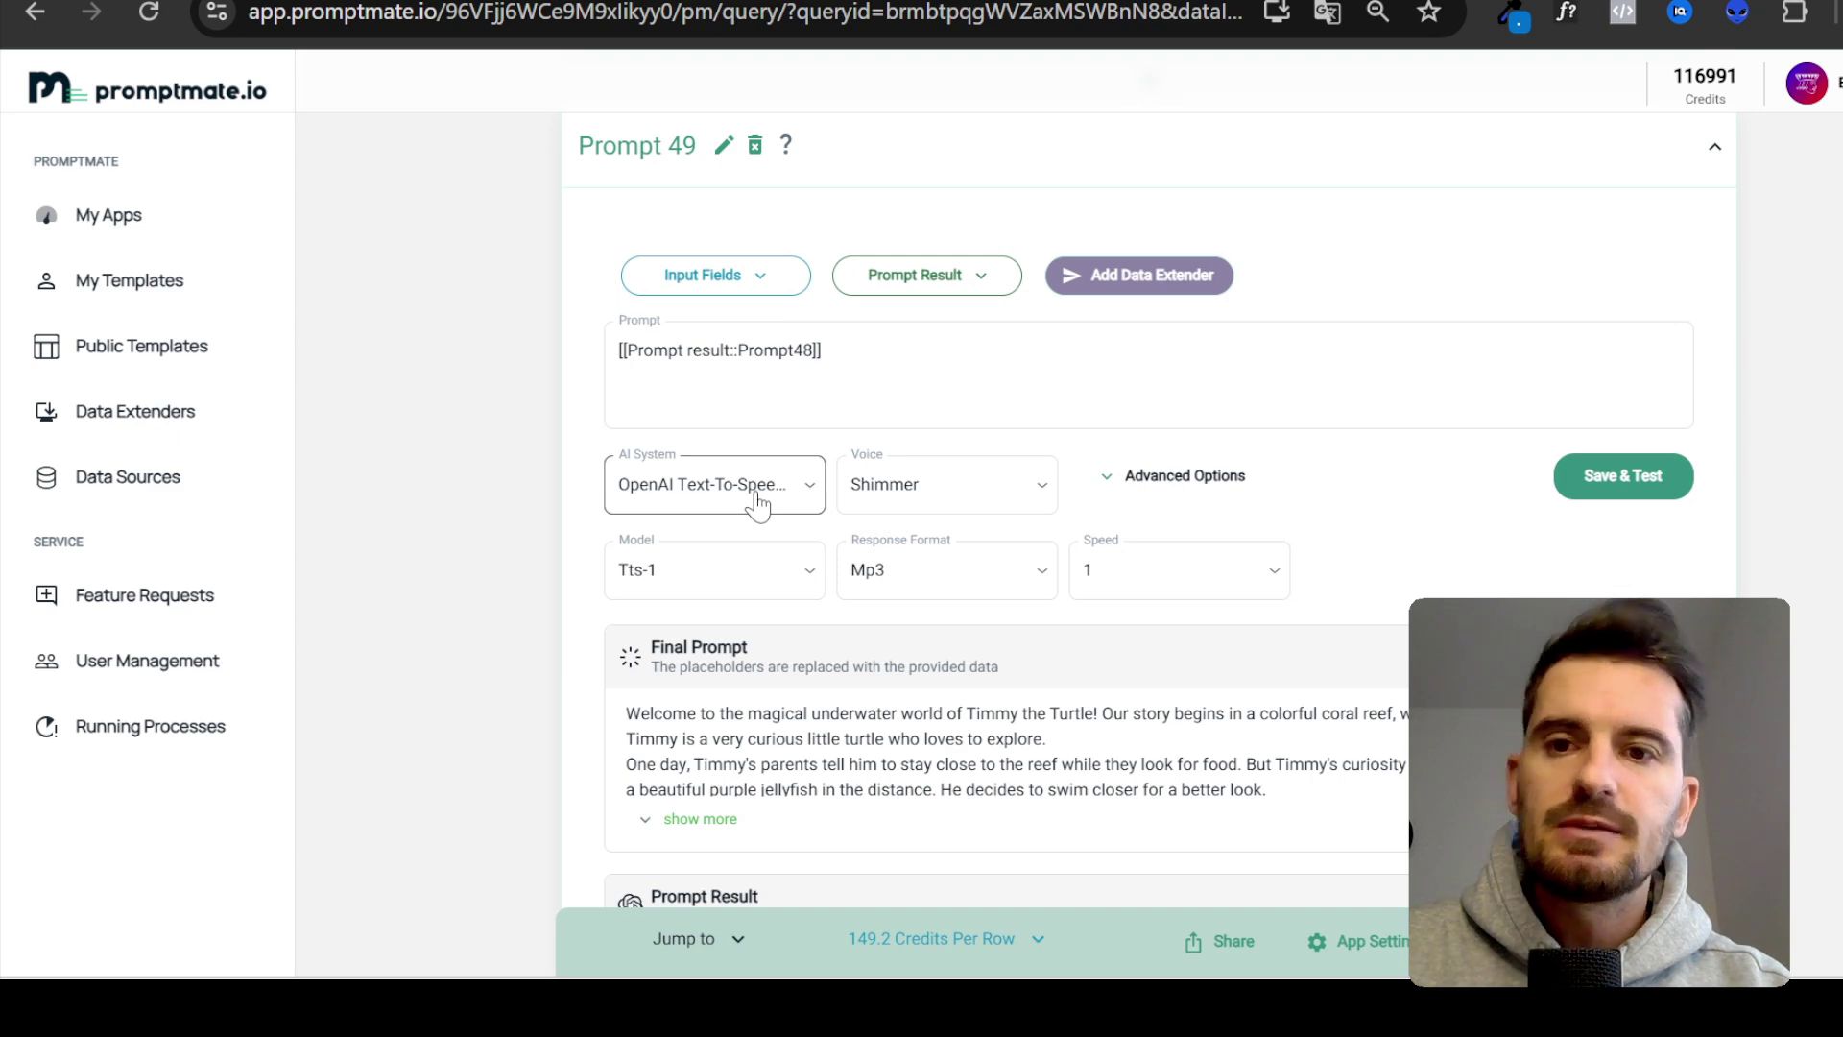
# - Examine the AI system and voice choices for Prompt 49's narration and find its generated audio result
pyautogui.click(757, 501)
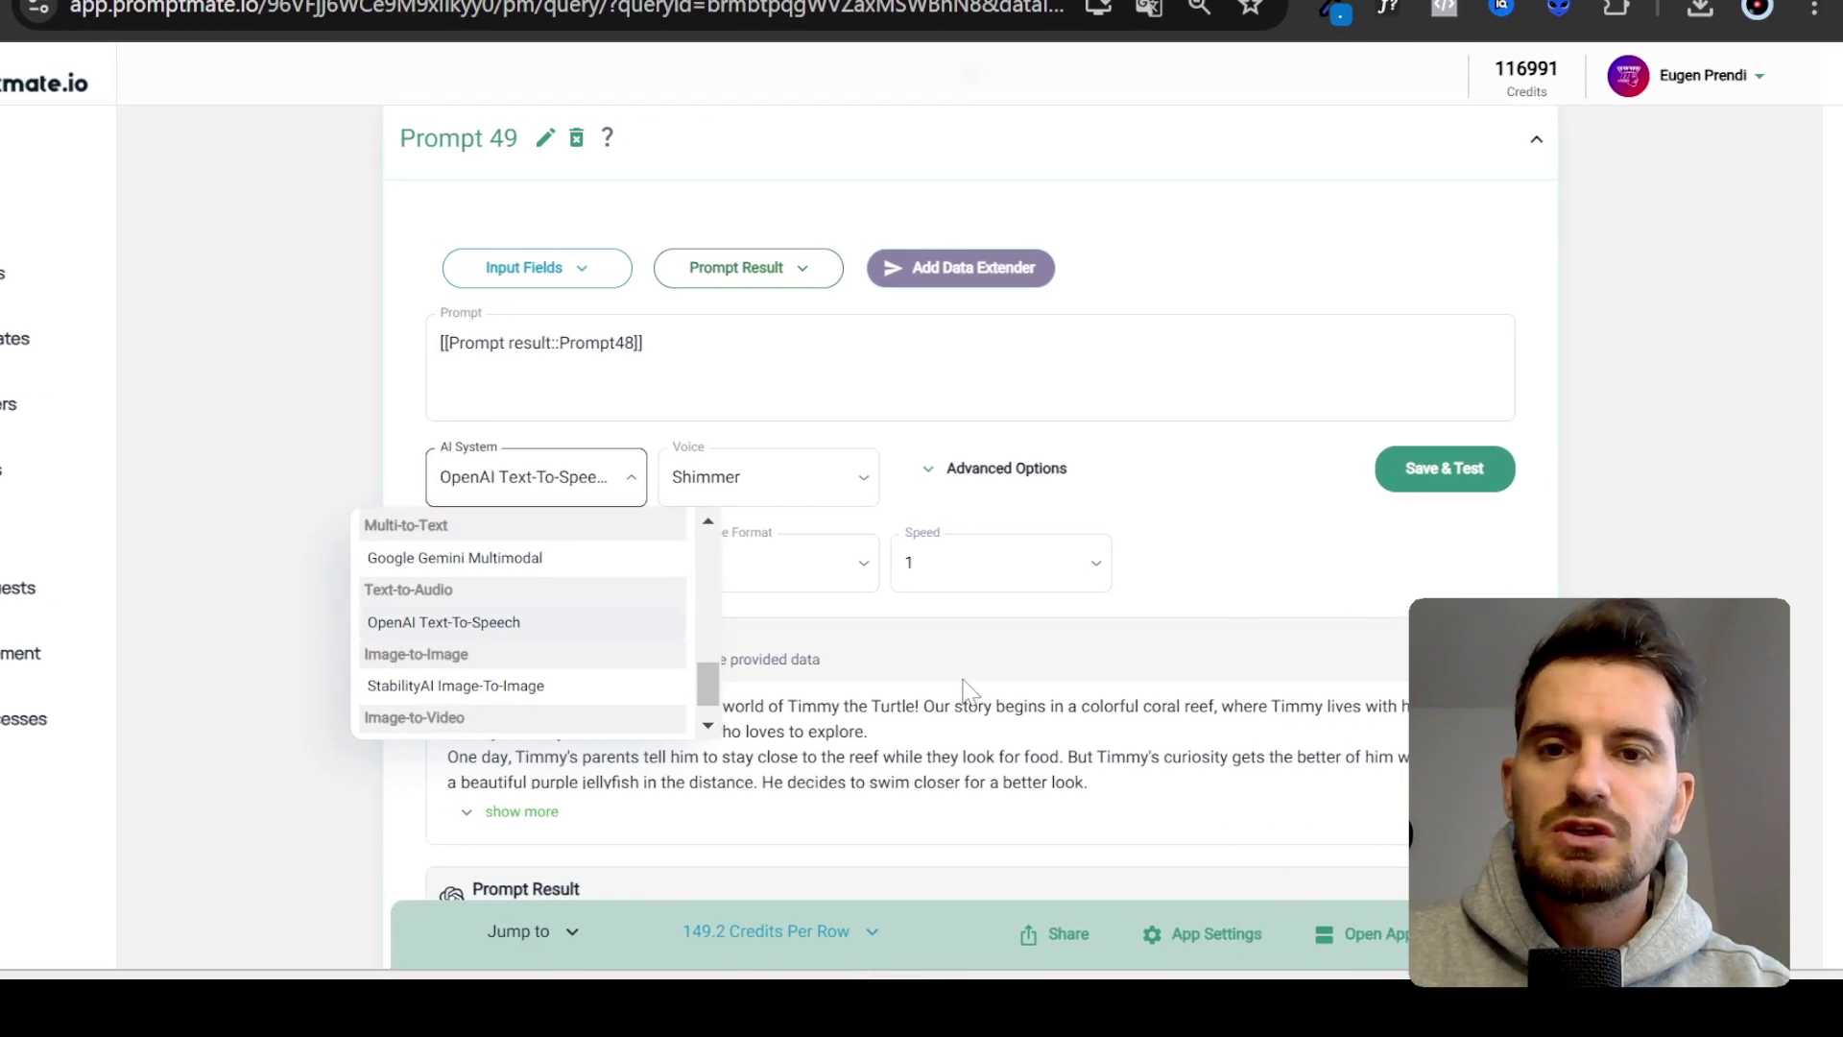
pyautogui.click(963, 681)
pyautogui.click(746, 482)
pyautogui.click(1123, 768)
pyautogui.scroll(-3, 1123, 768)
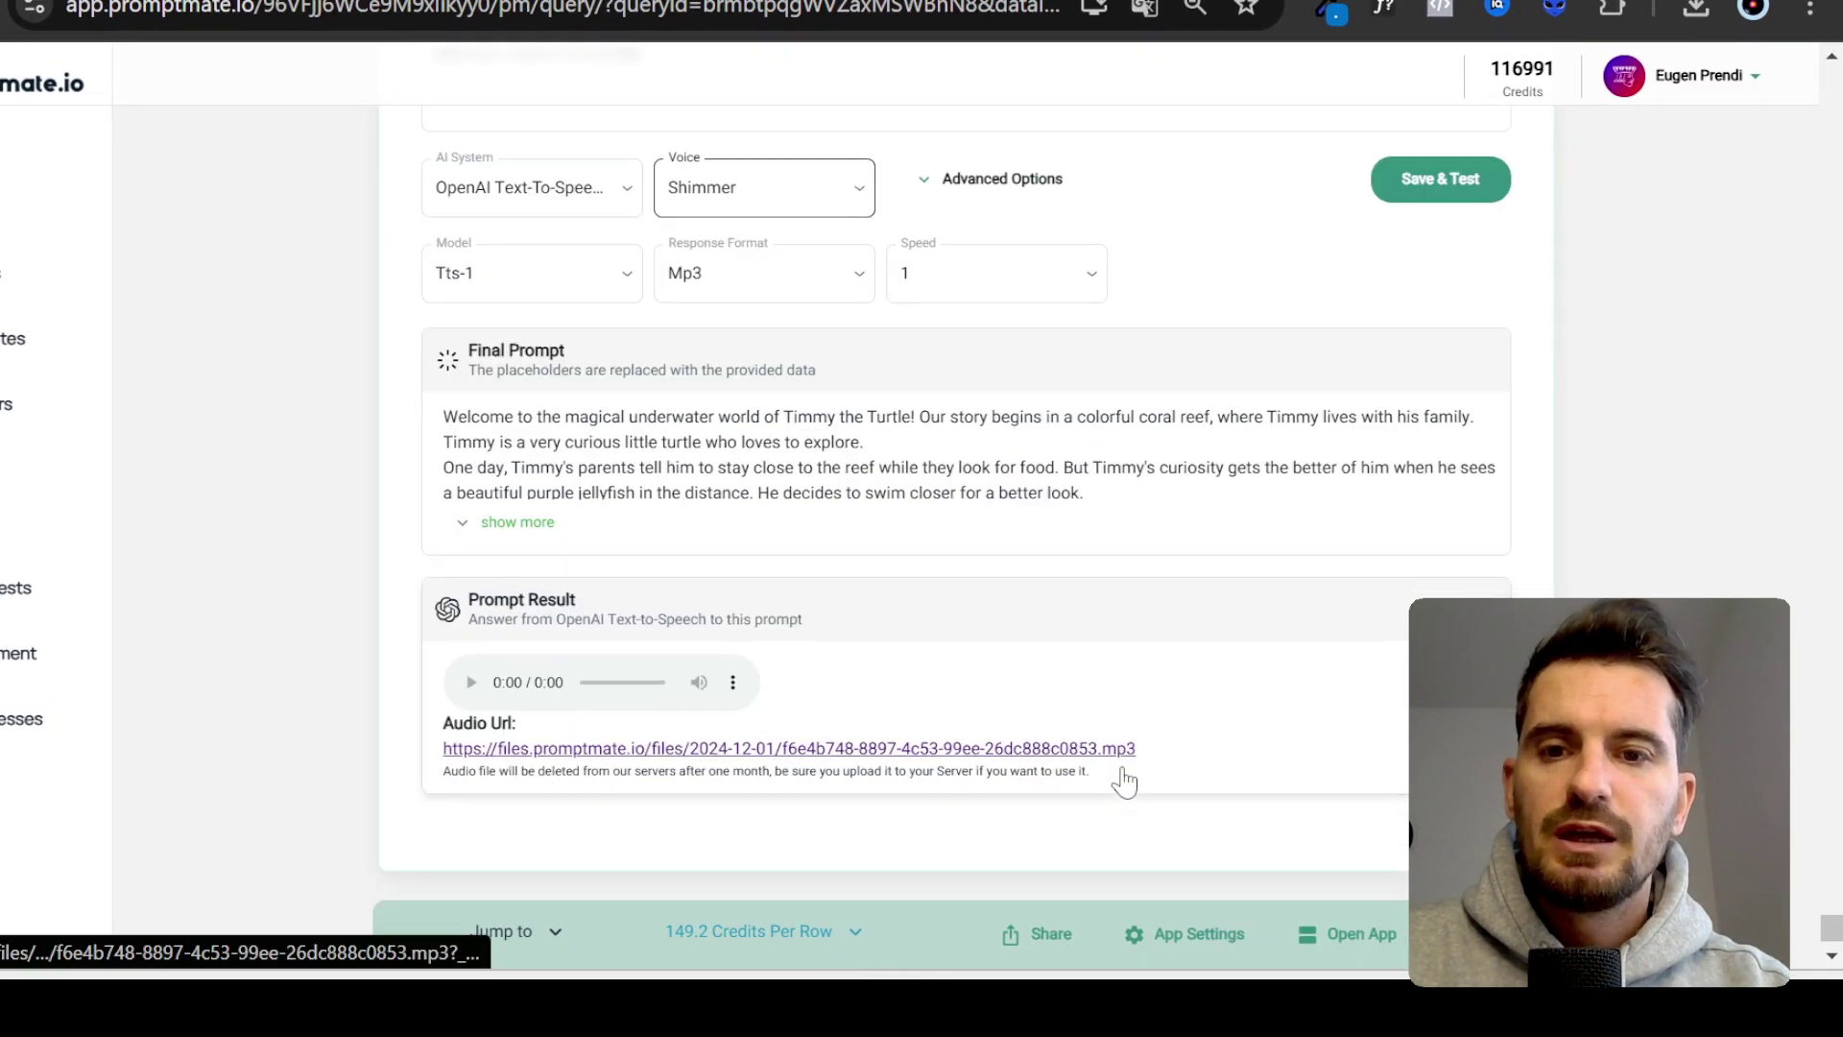
# - Open Prompt 49's MP3 narration link in a new tab and switch to that tab
pyautogui.rightClick(773, 748)
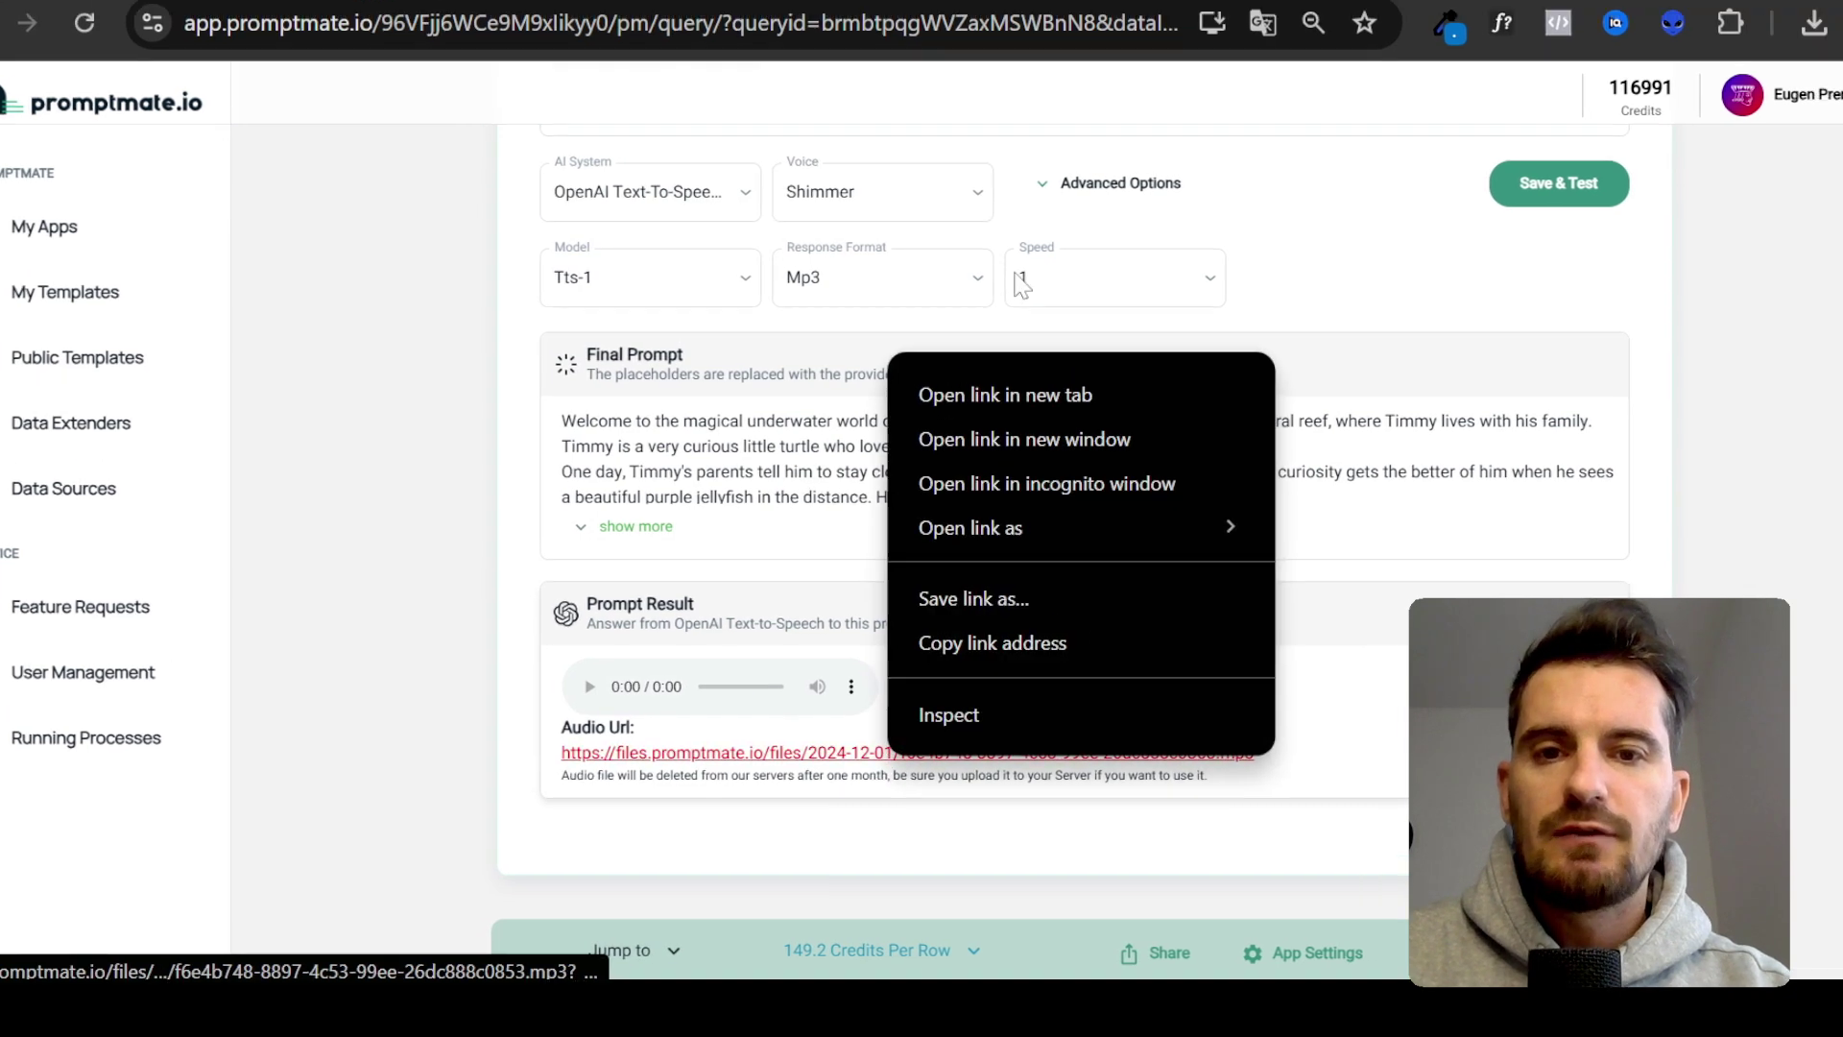
pyautogui.click(1027, 394)
pyautogui.click(588, 0)
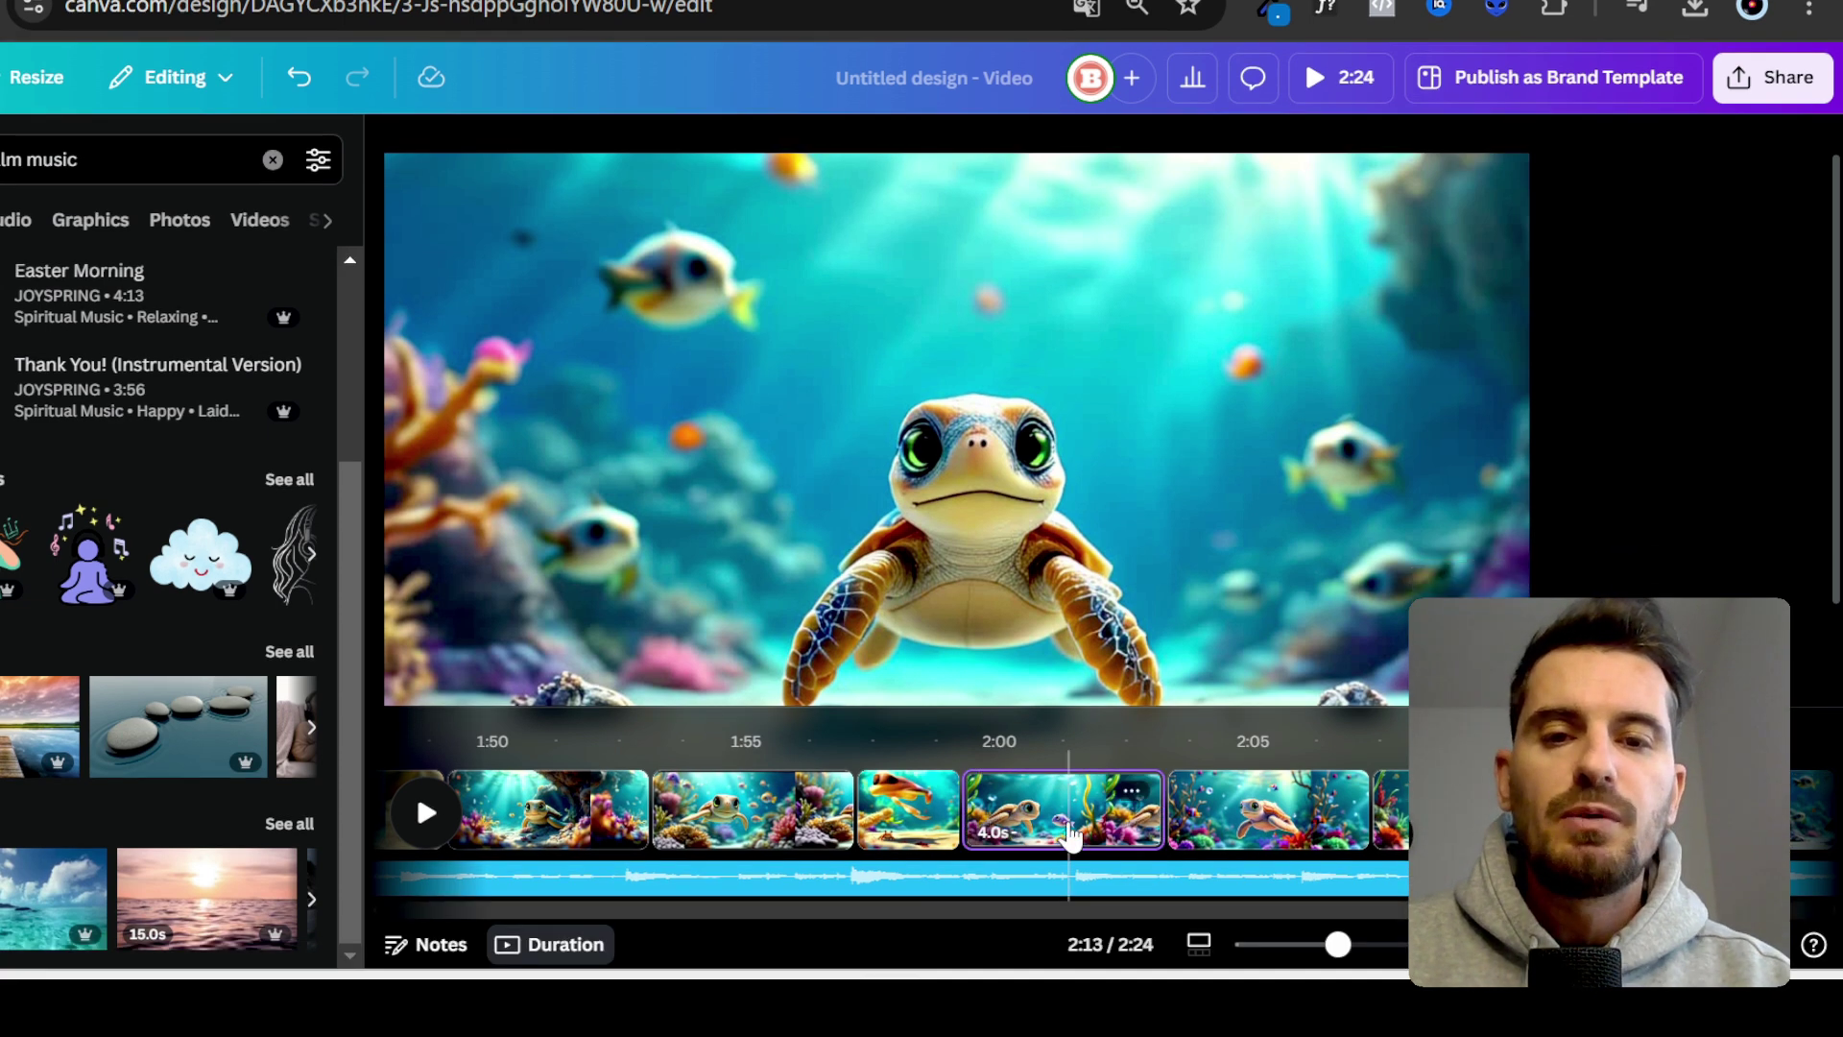
# - Look at the clips between about 1:50 and 2:10 on the Canva video's timeline
pyautogui.click(900, 846)
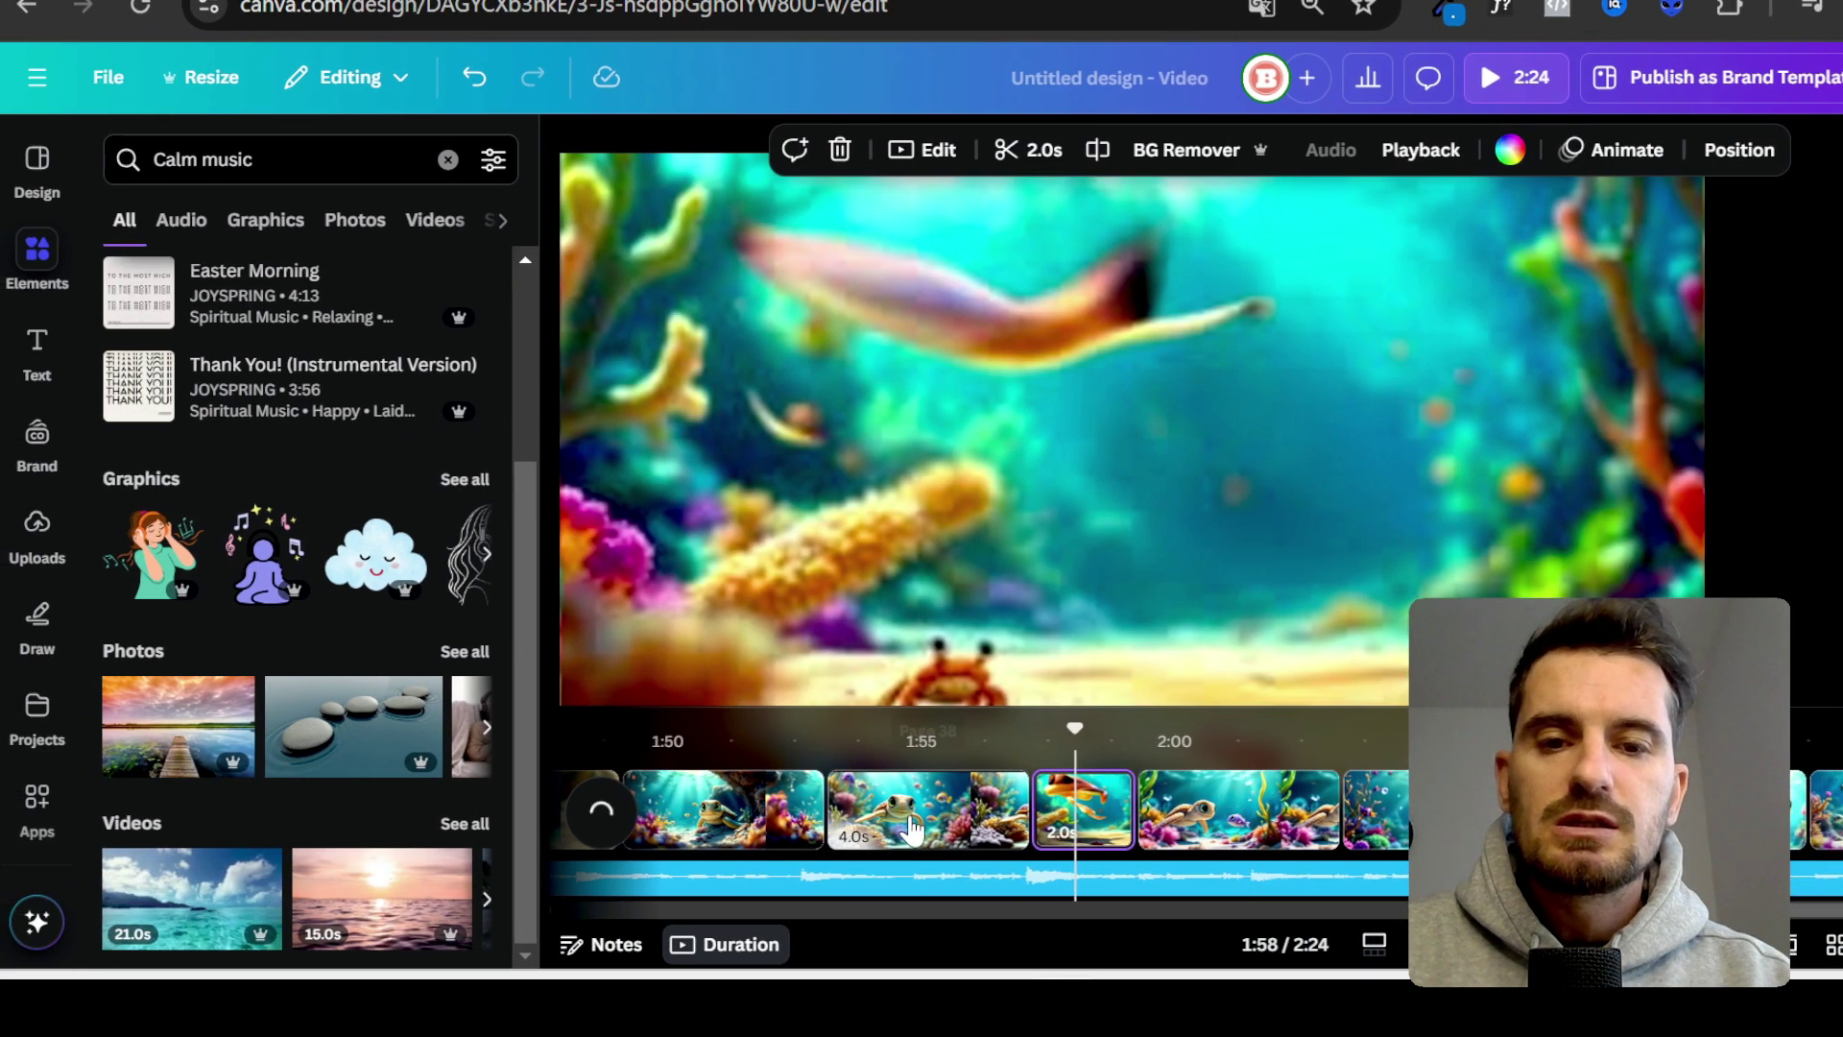
pyautogui.click(802, 816)
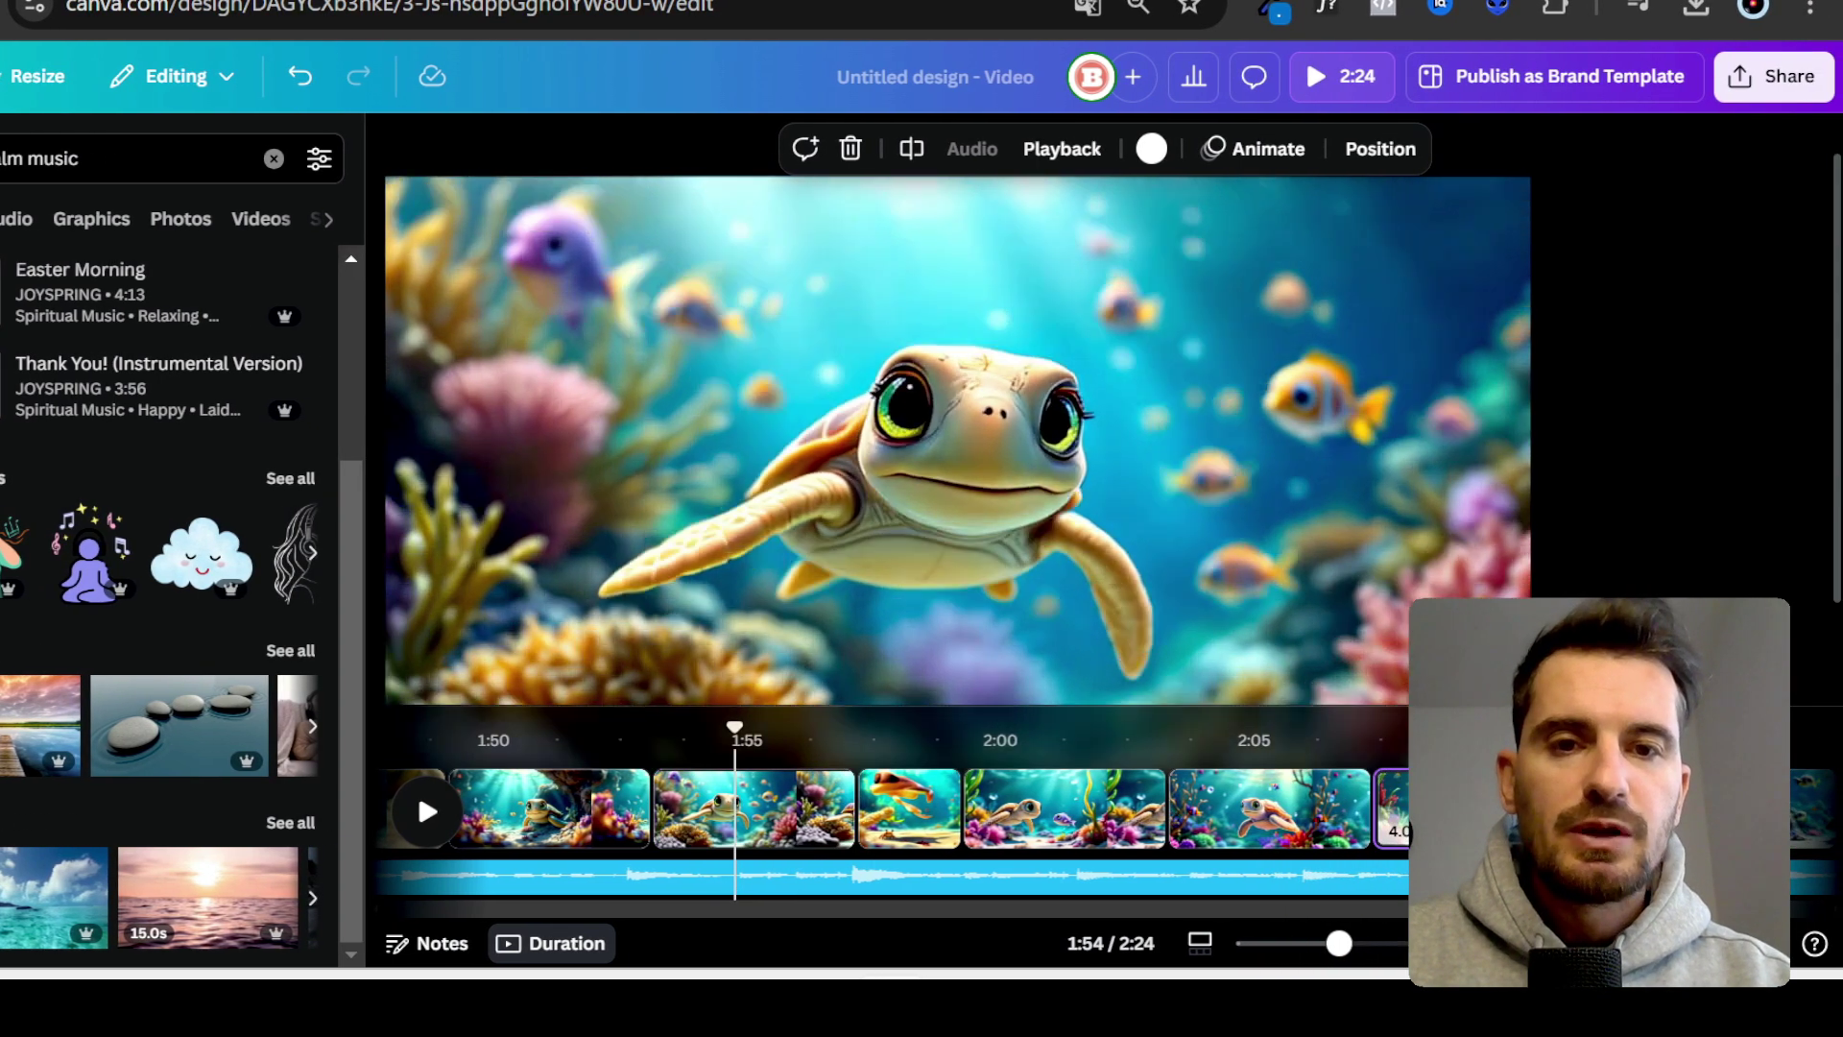
pyautogui.click(1625, 824)
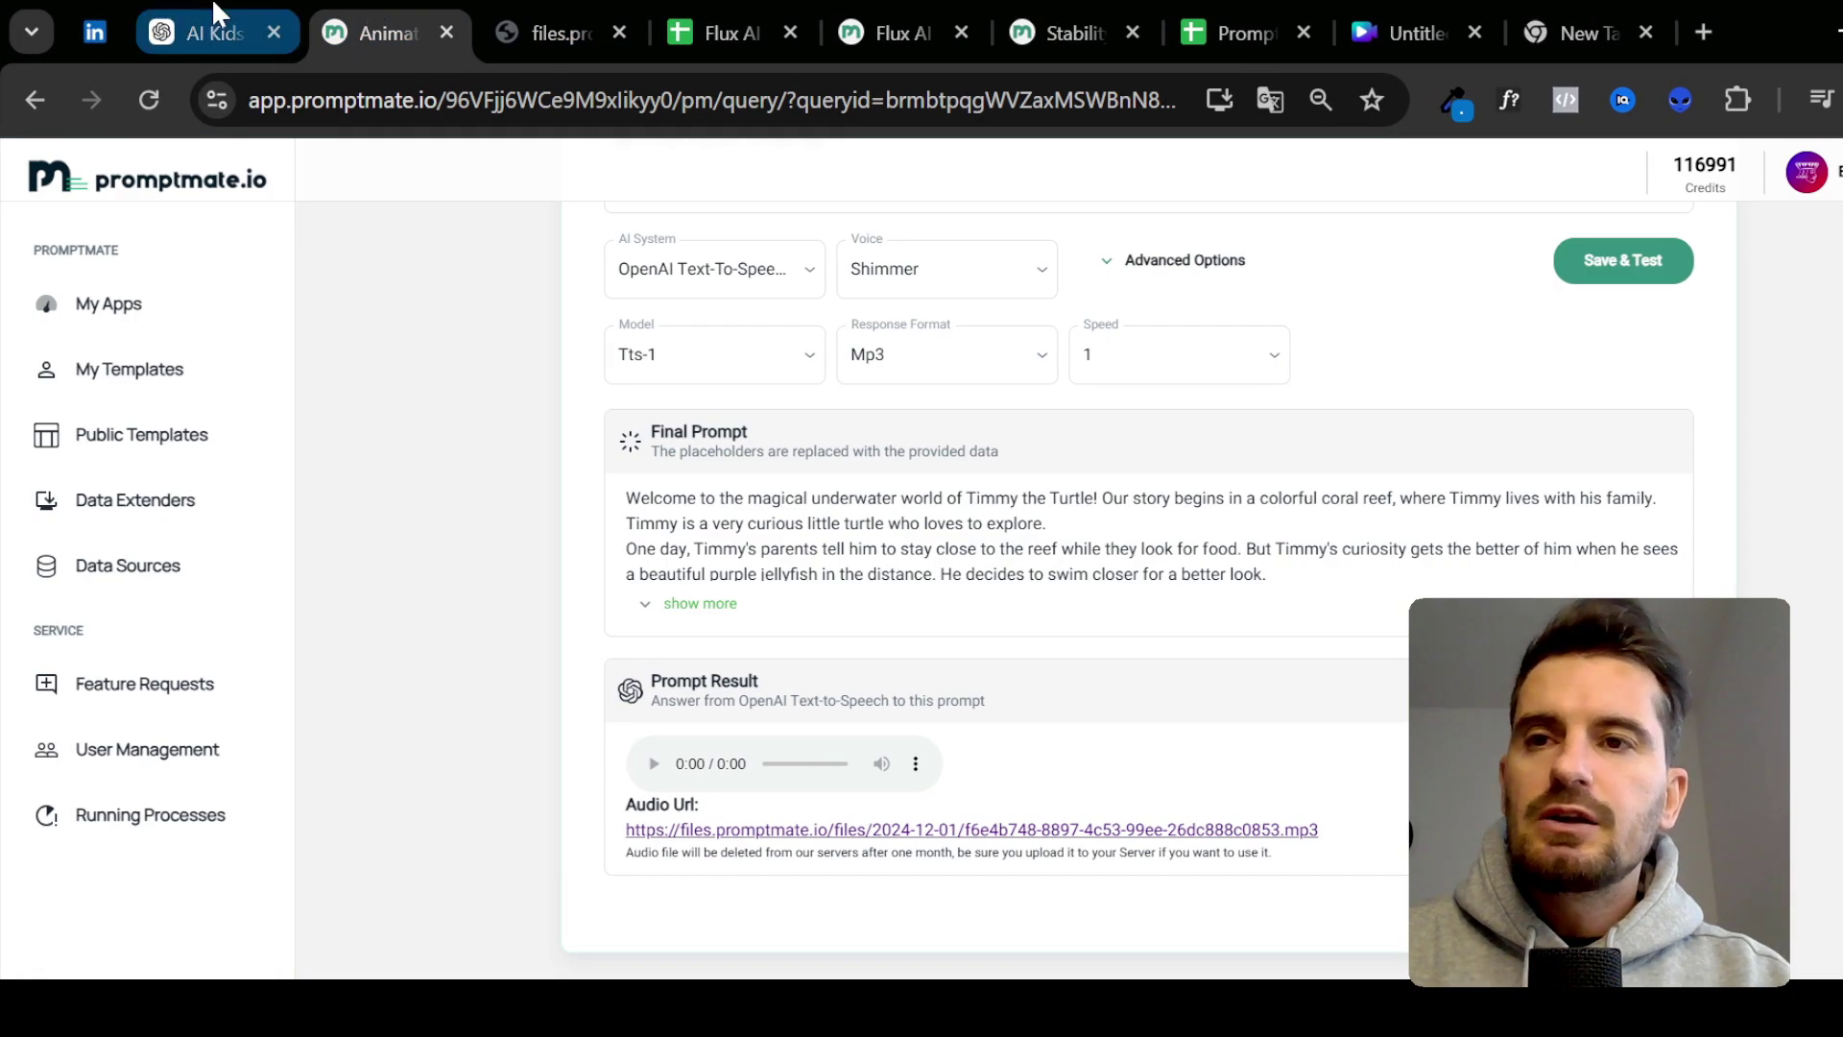
# - Switch to the AI Kids Story chat in ChatGPT and run a stopwatch in a compact Clock app window above it
pyautogui.click(214, 19)
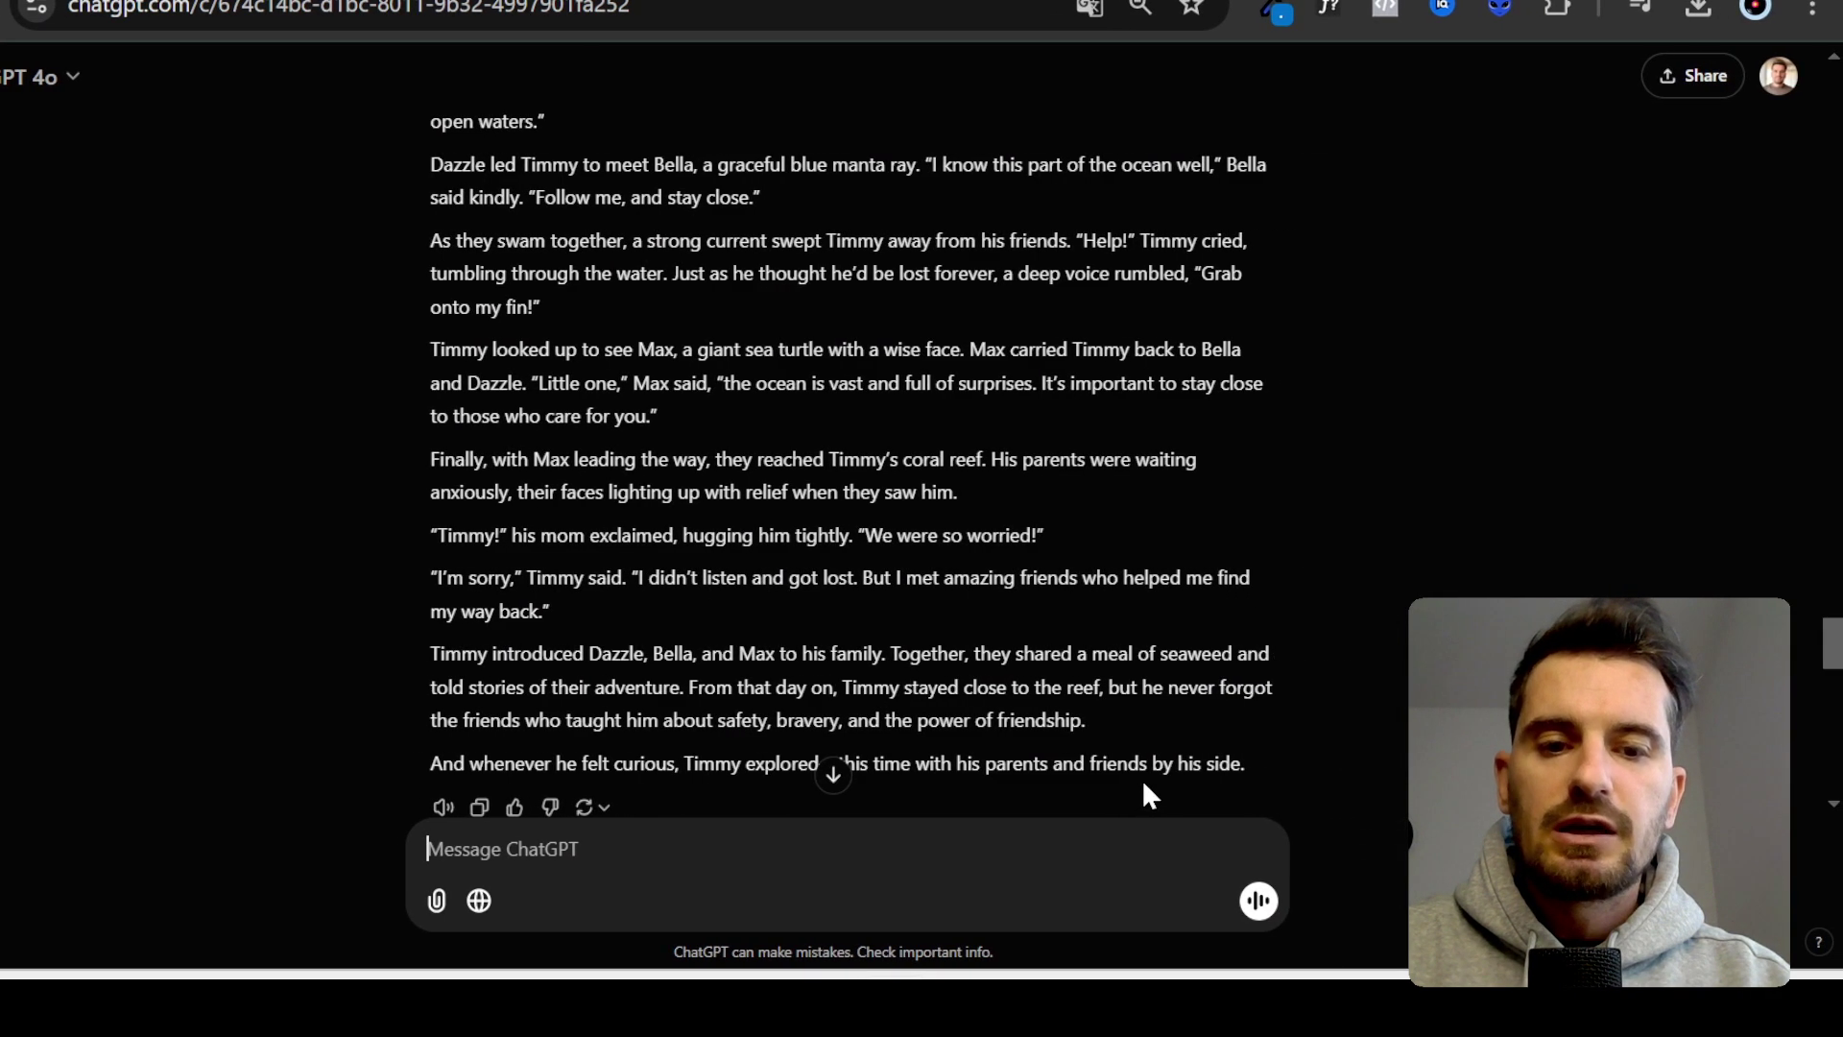
pyautogui.click(758, 994)
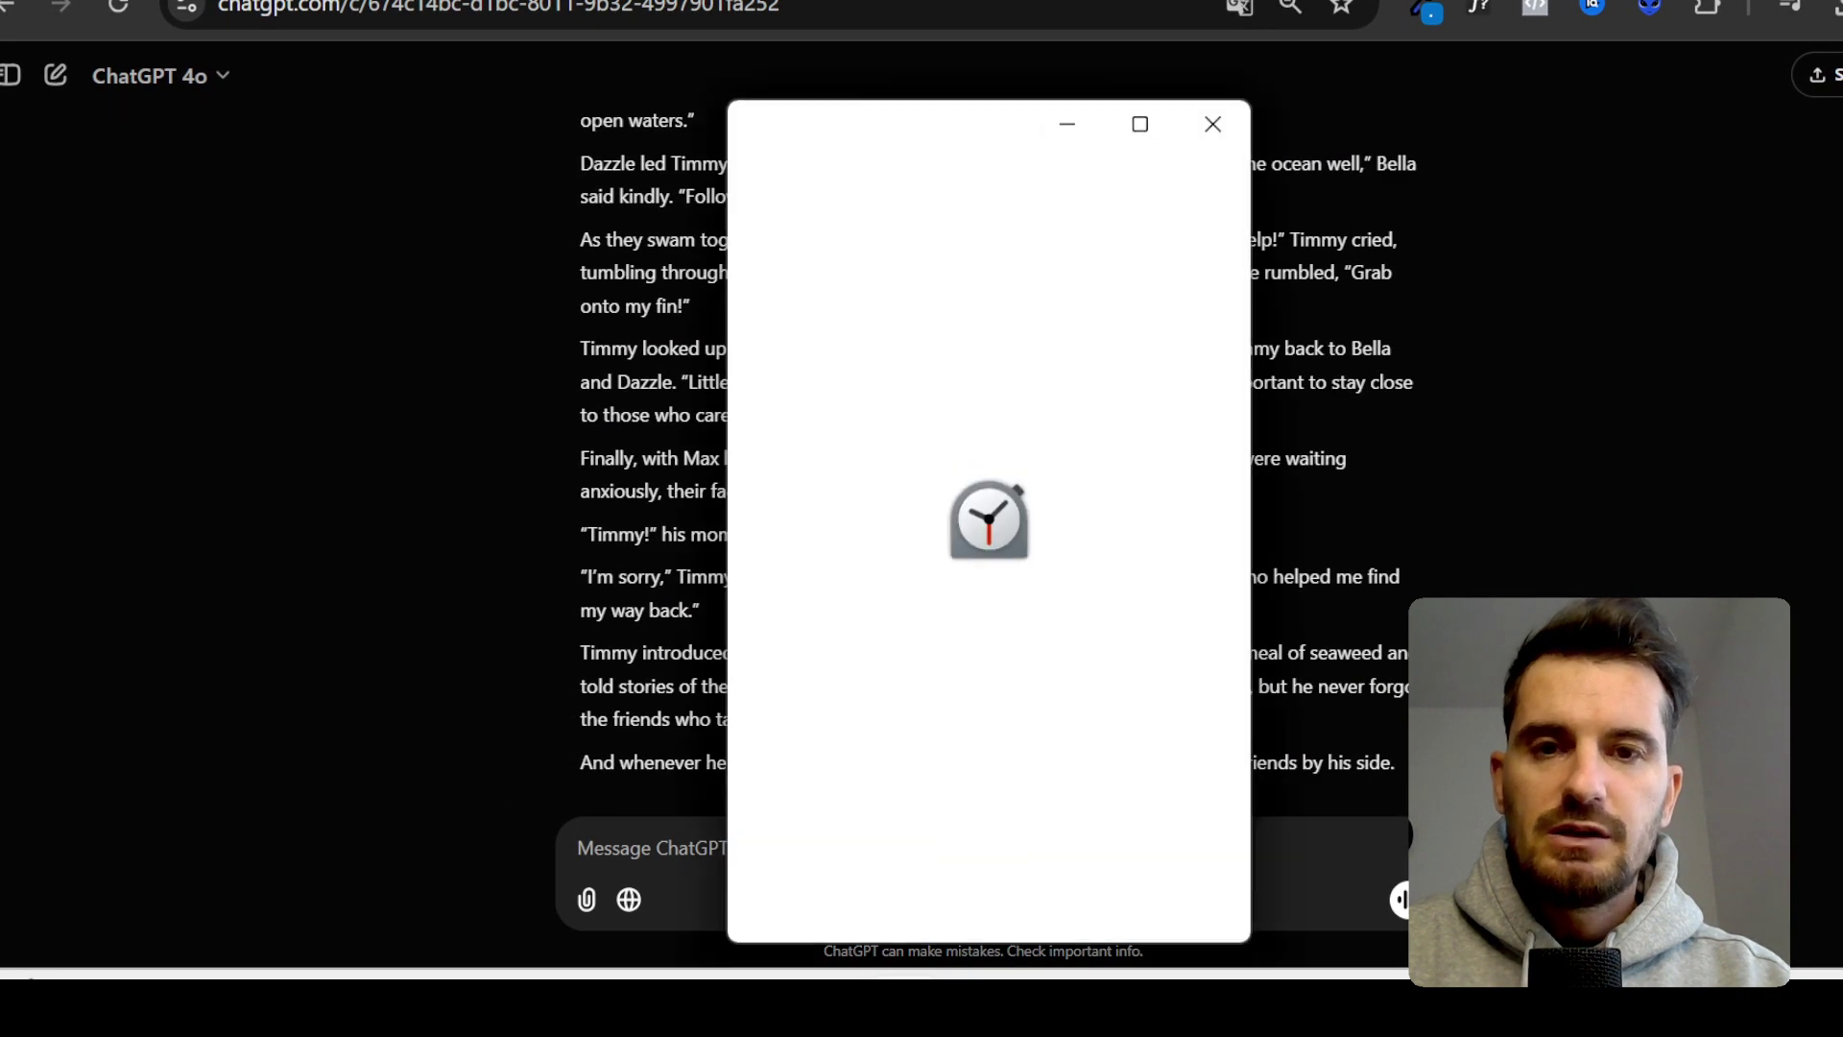
pyautogui.click(896, 490)
pyautogui.click(1185, 276)
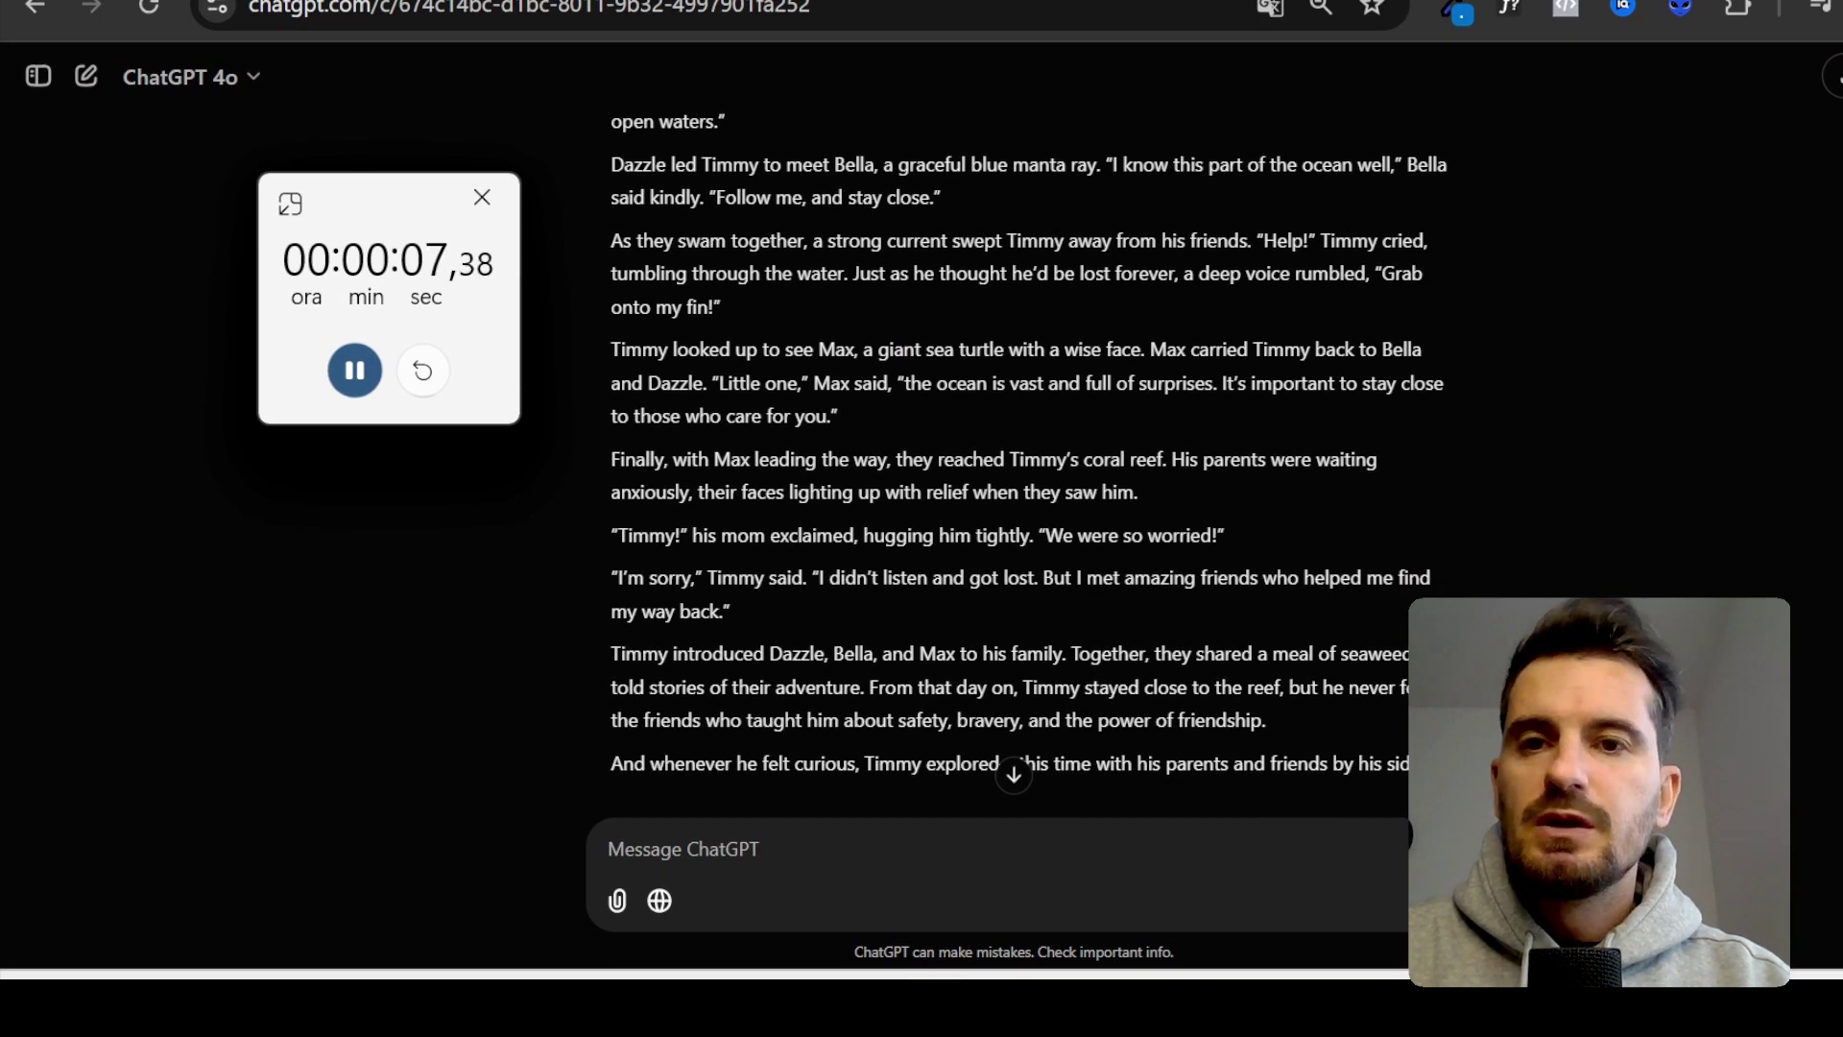
# - Replace the first-scene image prompt message with "Create another story but the character this time is a cute little bird" and send it
pyautogui.scroll(4, 843, 514)
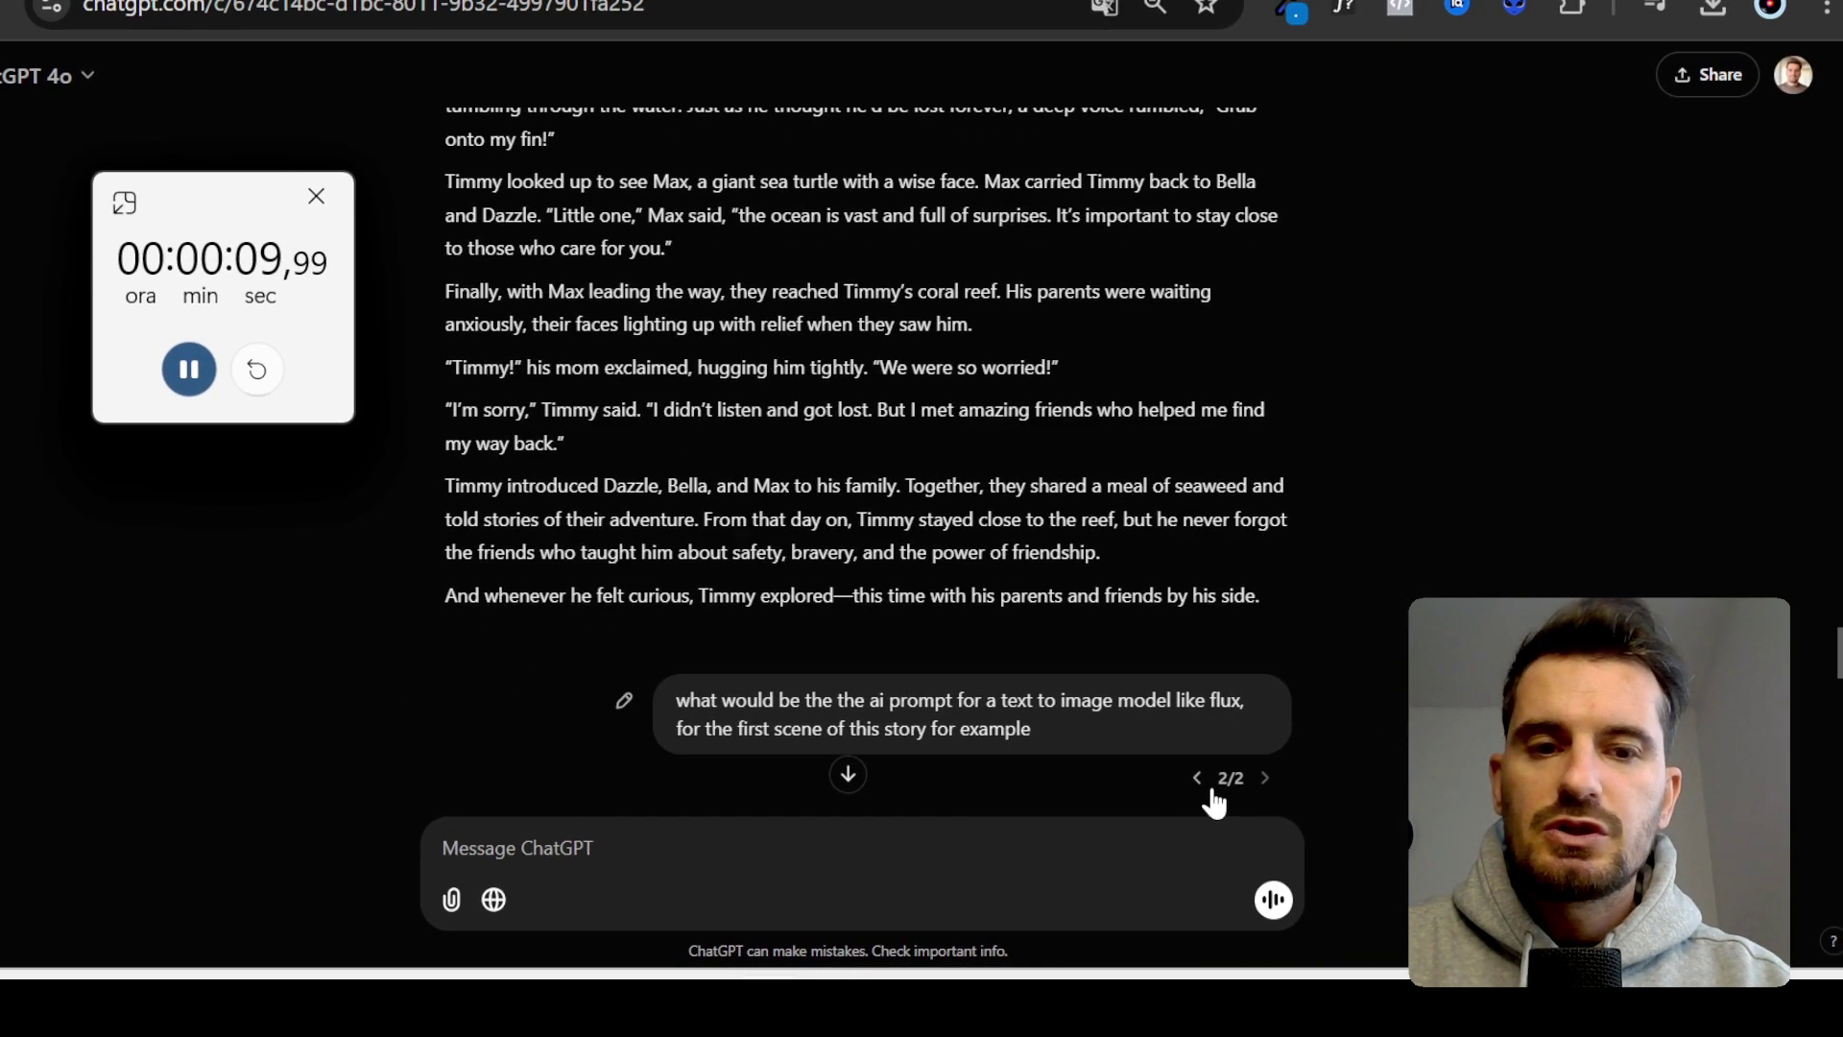
pyautogui.click(687, 700)
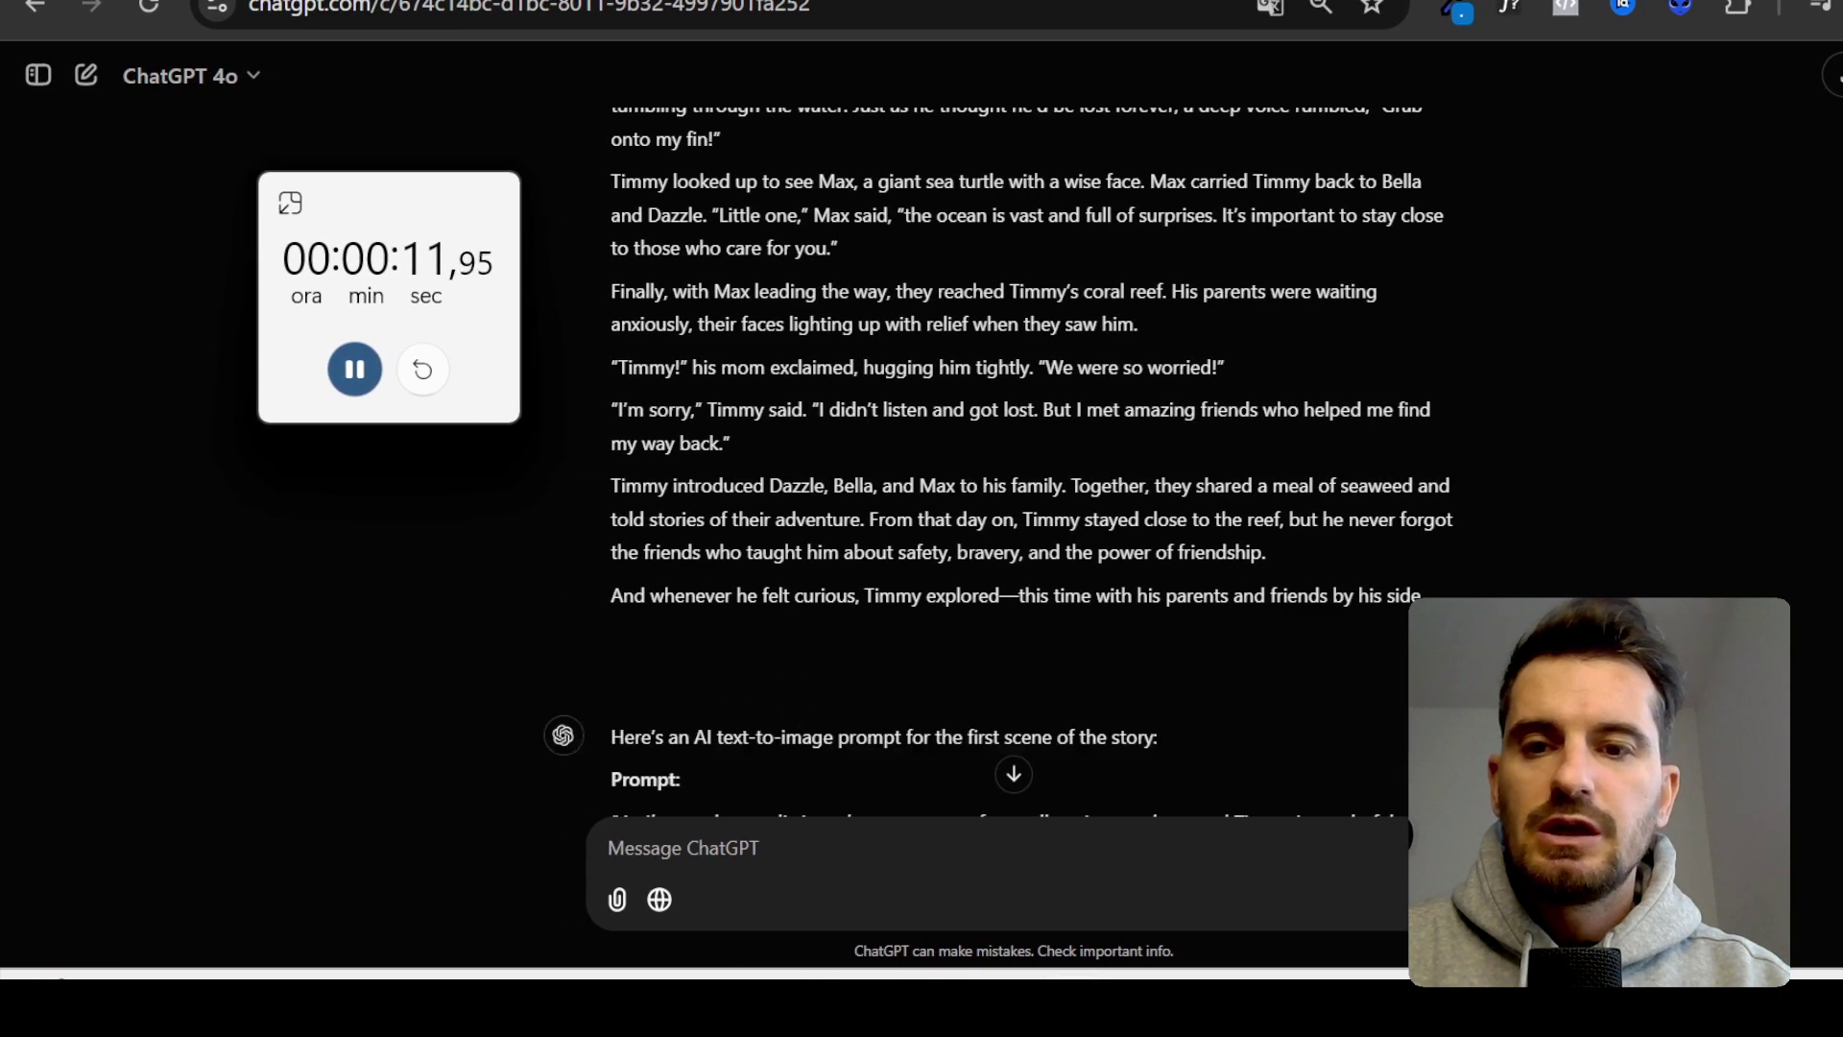
pyautogui.hotkey('ctrl', 'a')
pyautogui.write('Create')
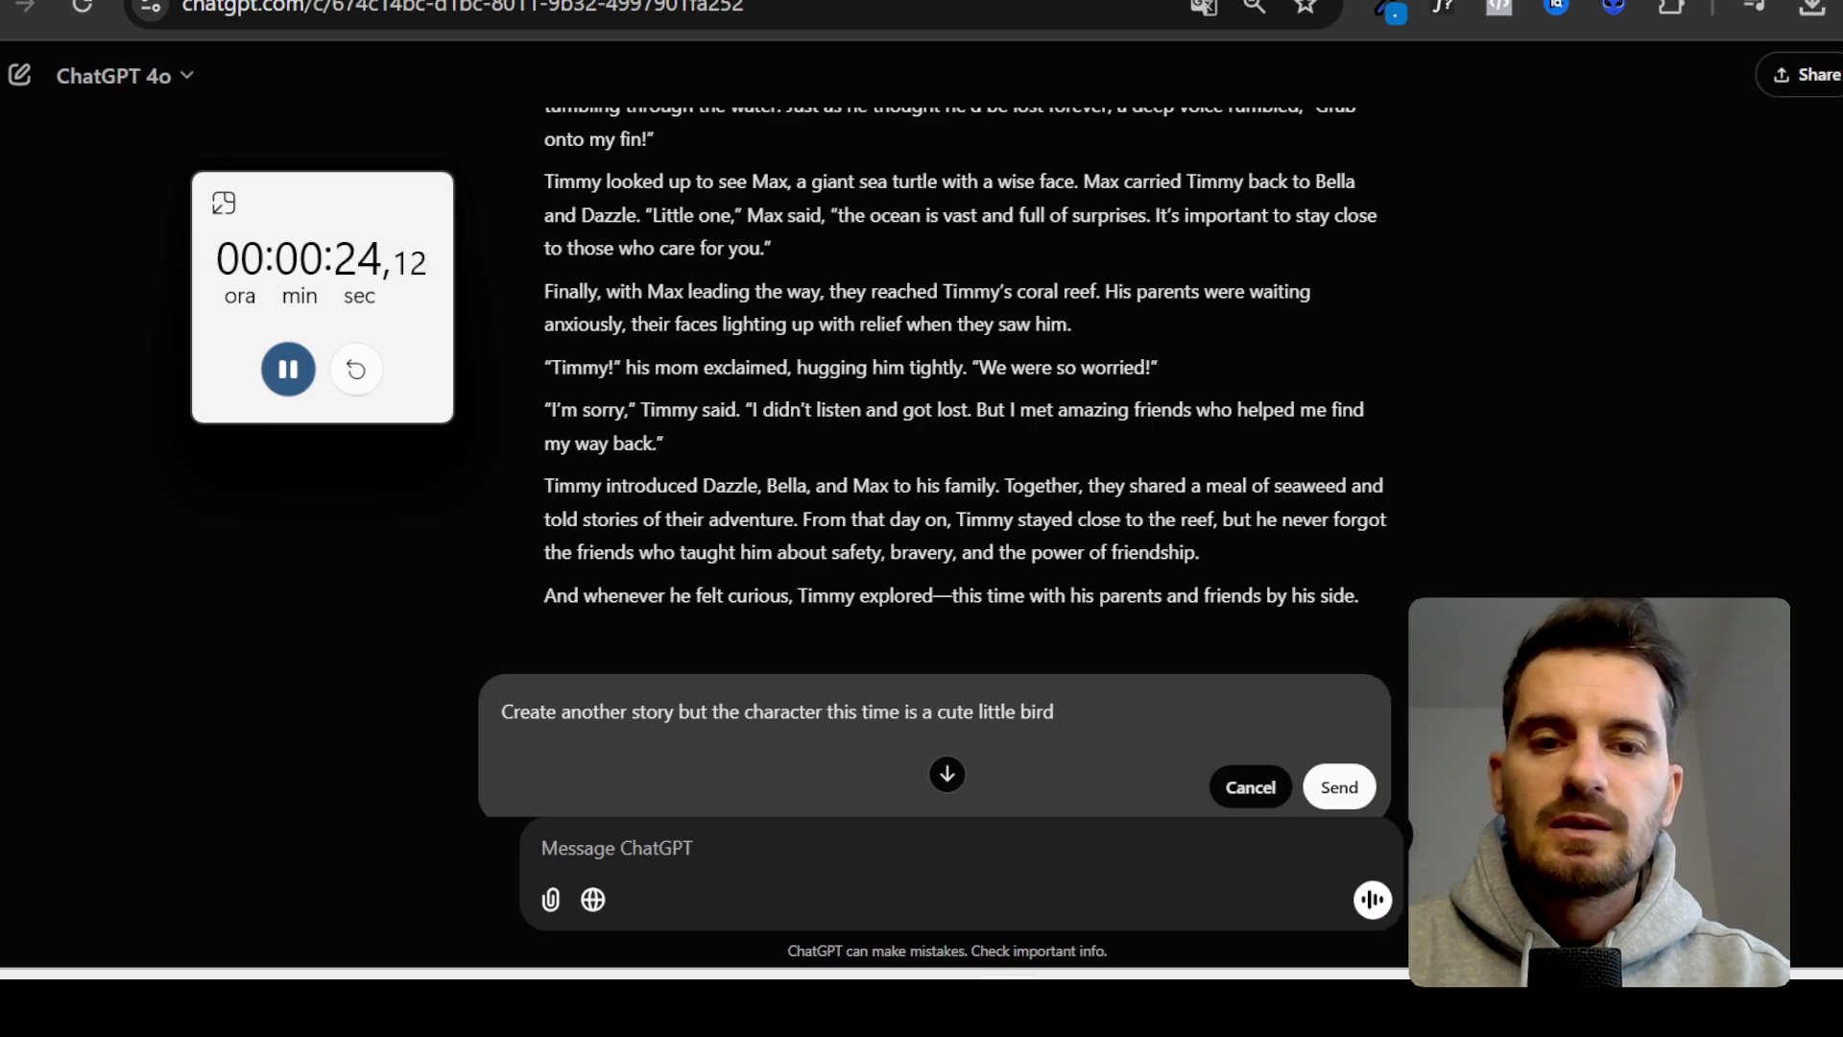
# - Select the full text of the new bird story and switch to the Animated Character Prompt app in Promptmate
pyautogui.moveTo(610, 415); pyautogui.dragTo(663, 604)
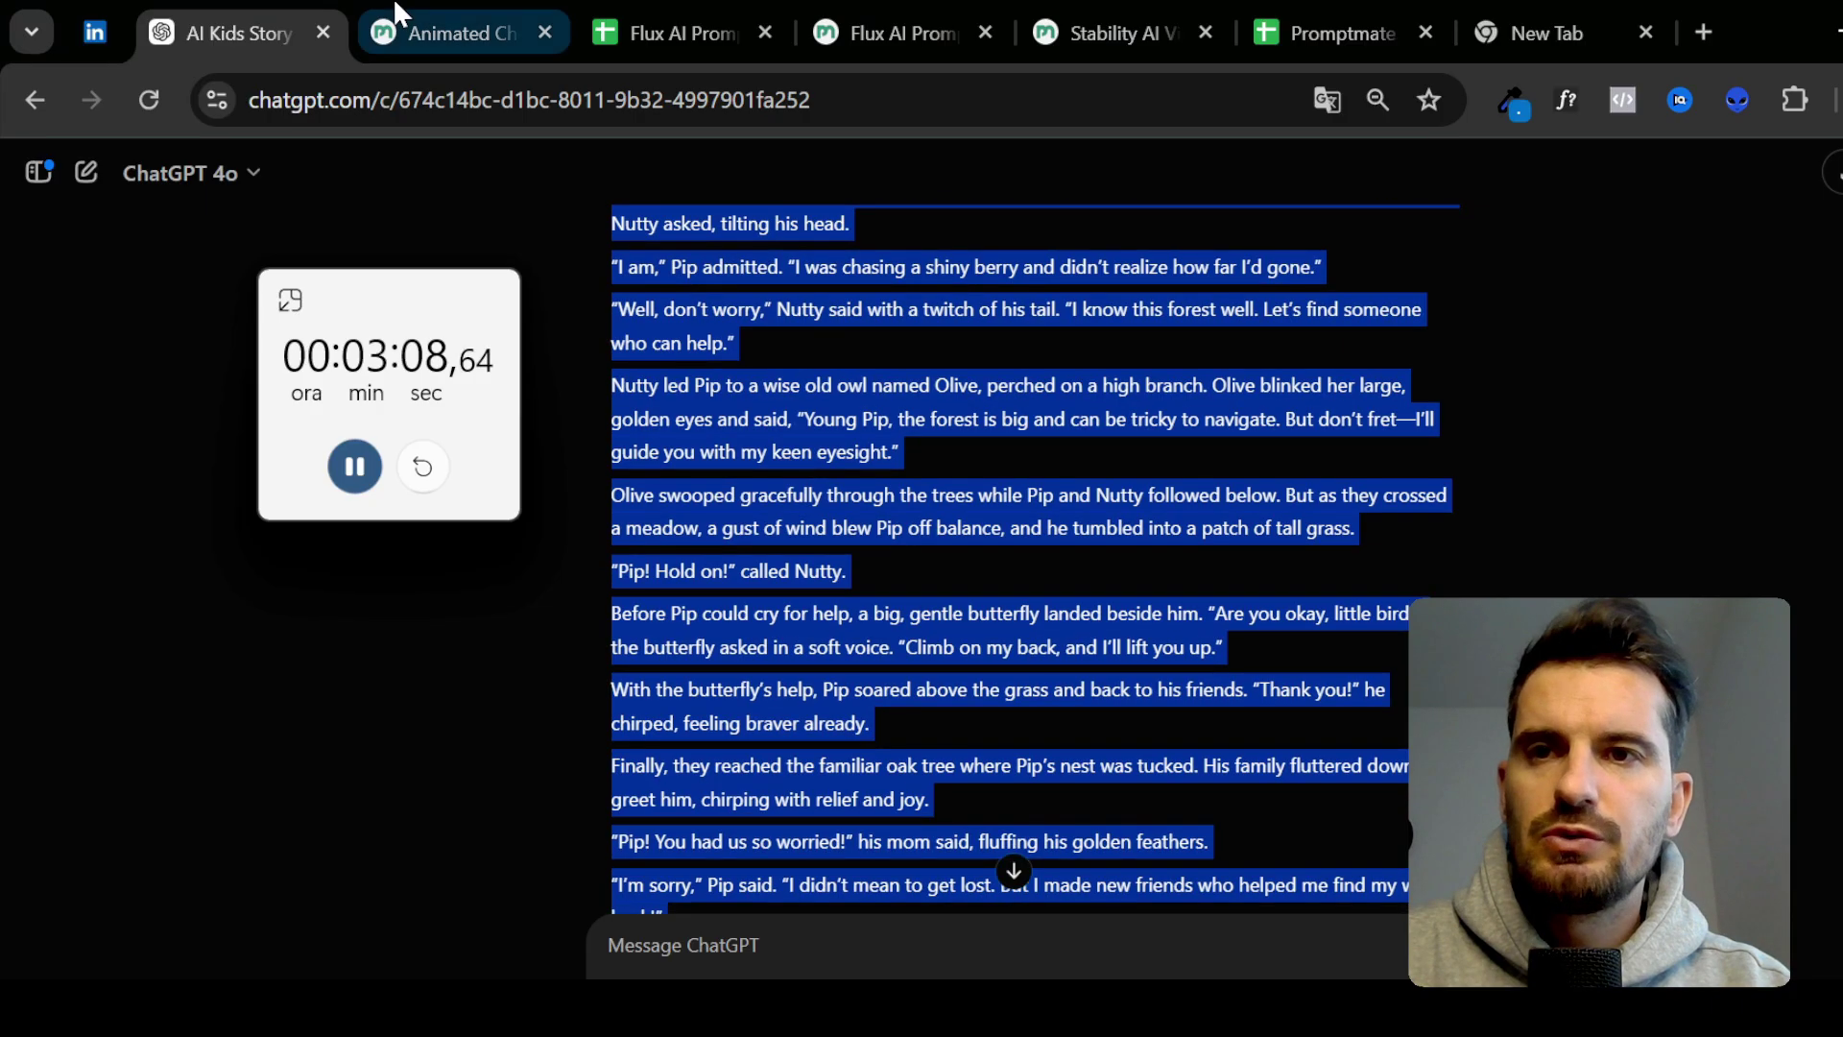
pyautogui.click(452, 33)
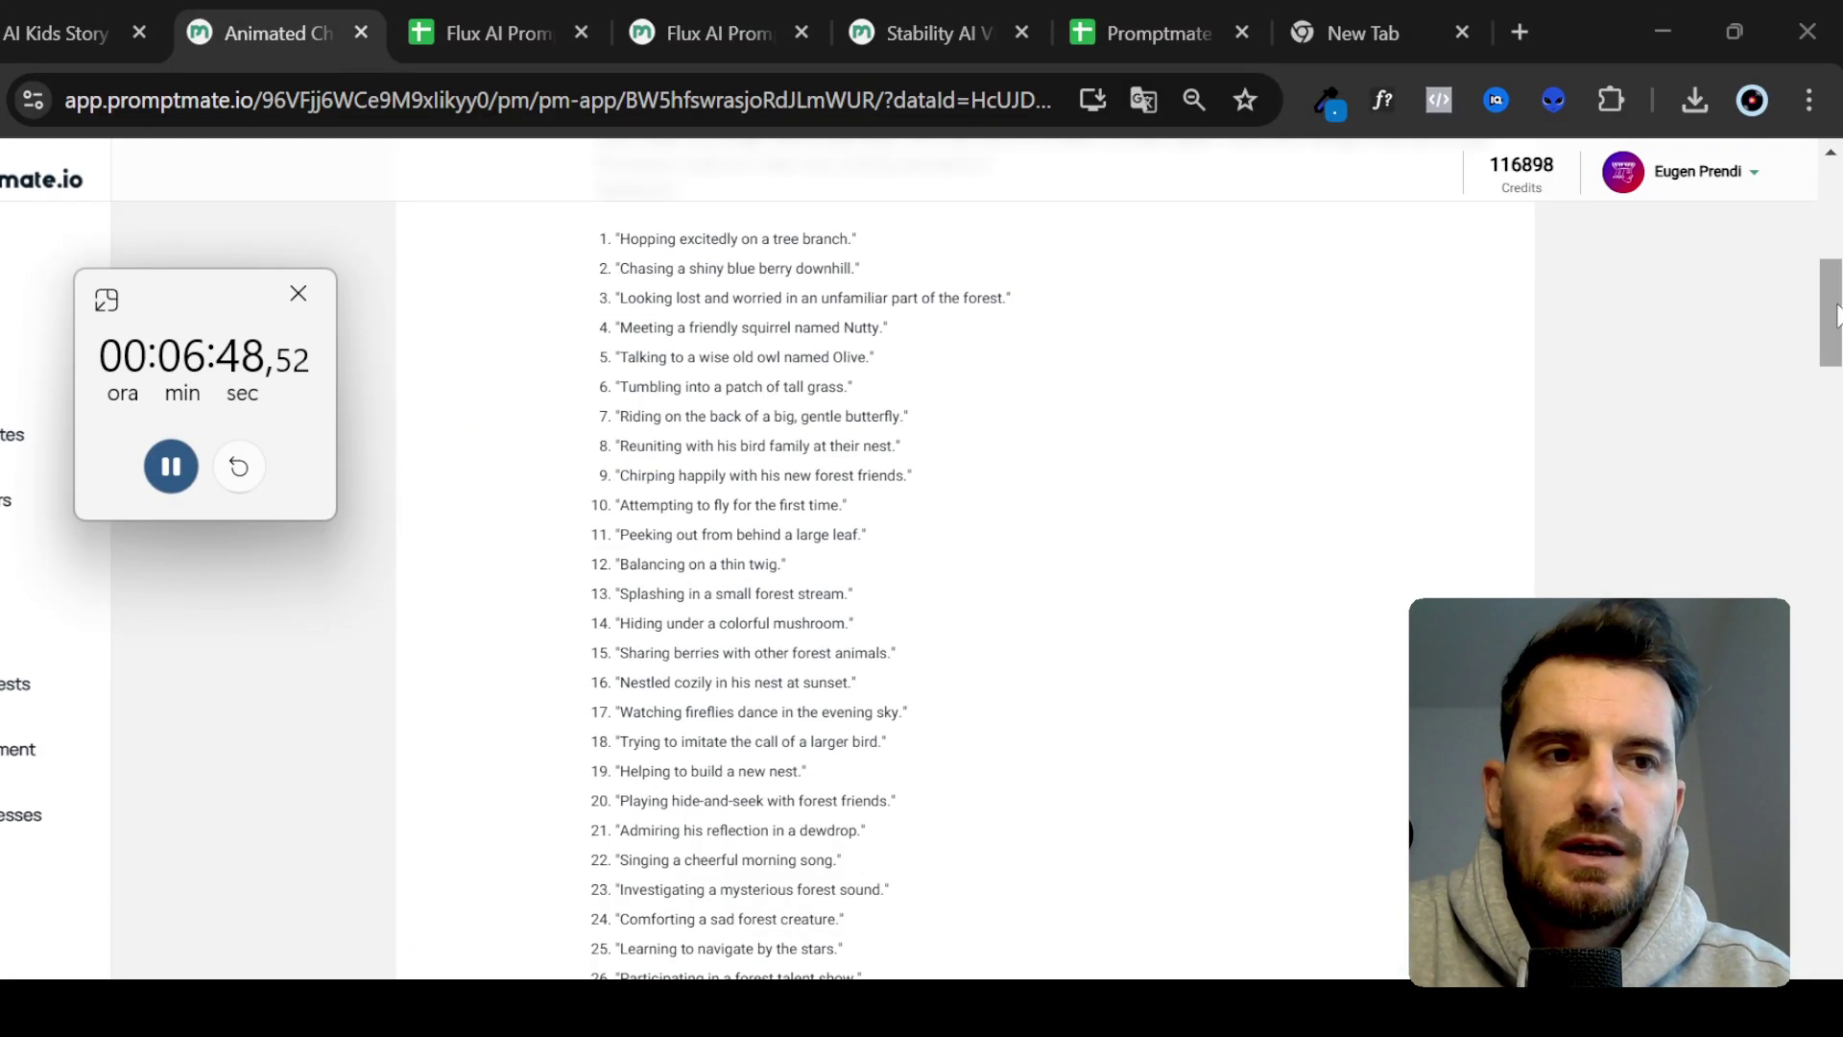
# - Select and copy every generated image prompt from the Prompt 2 result onward, and switch to the Flux AI Prompts for Images spreadsheet
pyautogui.moveTo(1834, 288); pyautogui.dragTo(1834, 894)
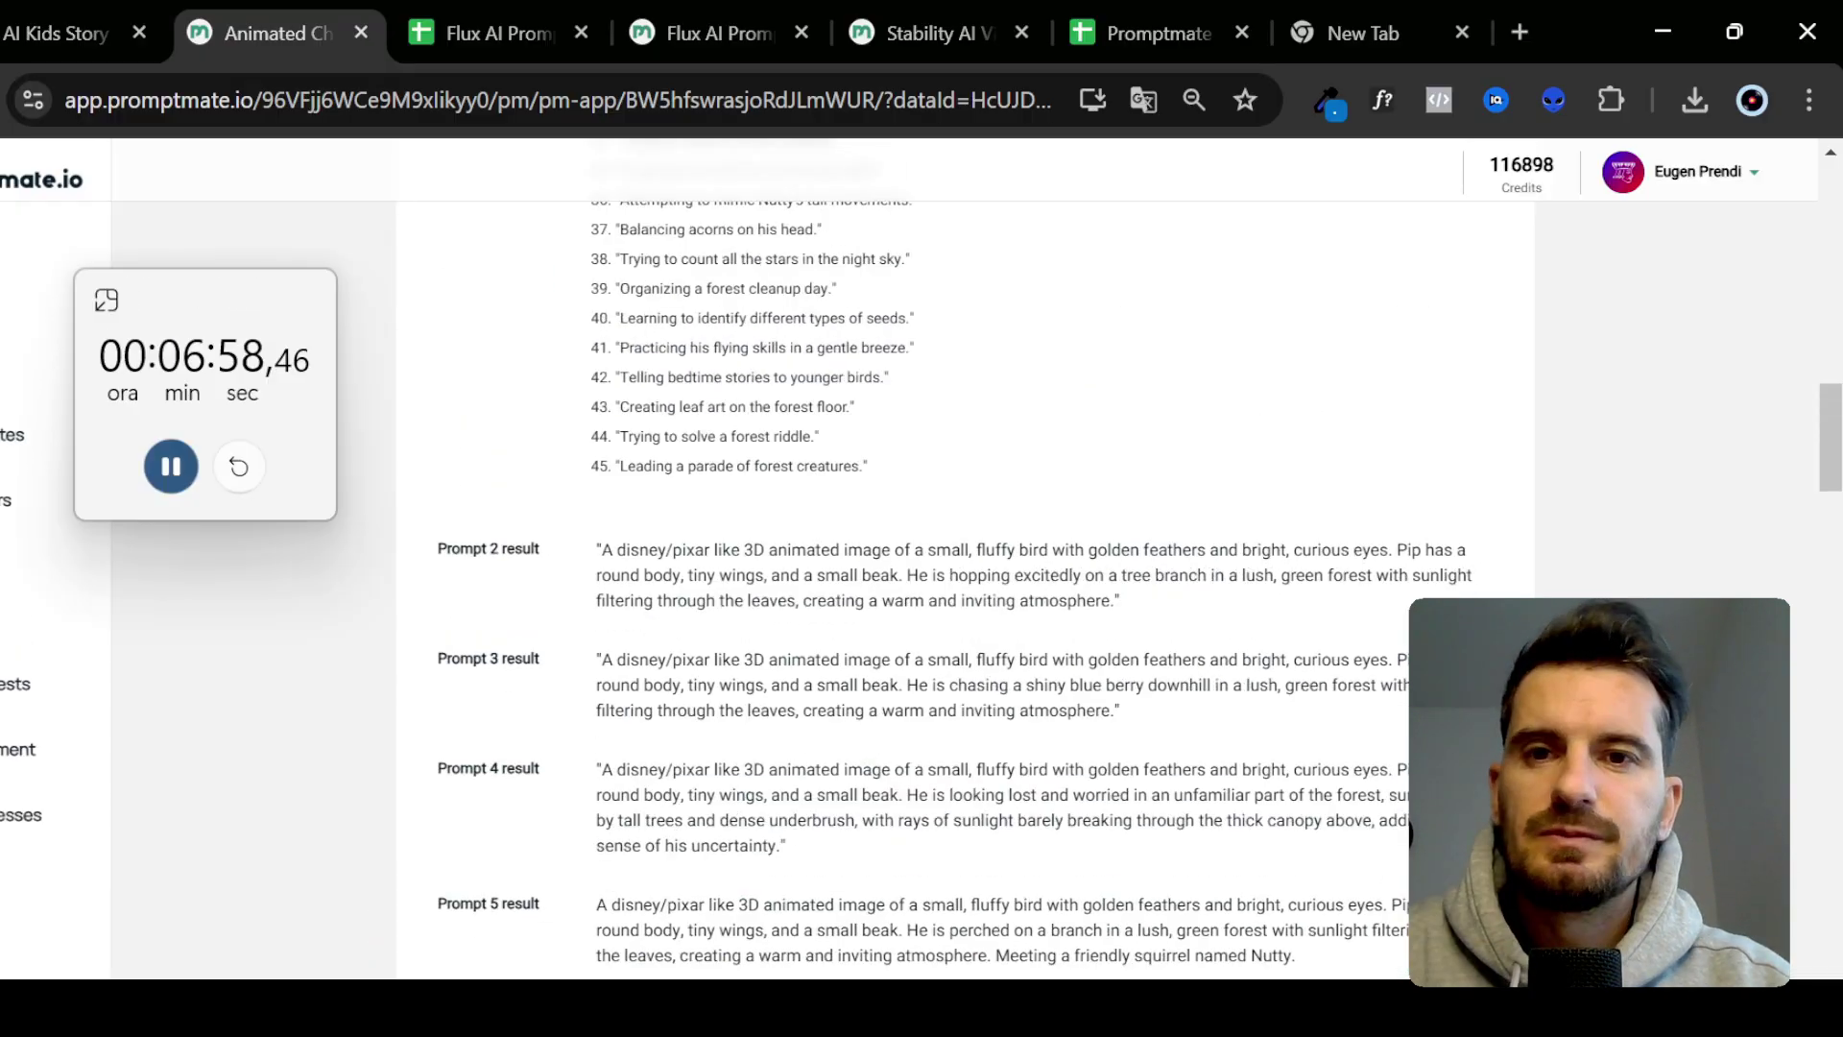
pyautogui.scroll(4, 869, 369)
pyautogui.scroll(-4, 869, 369)
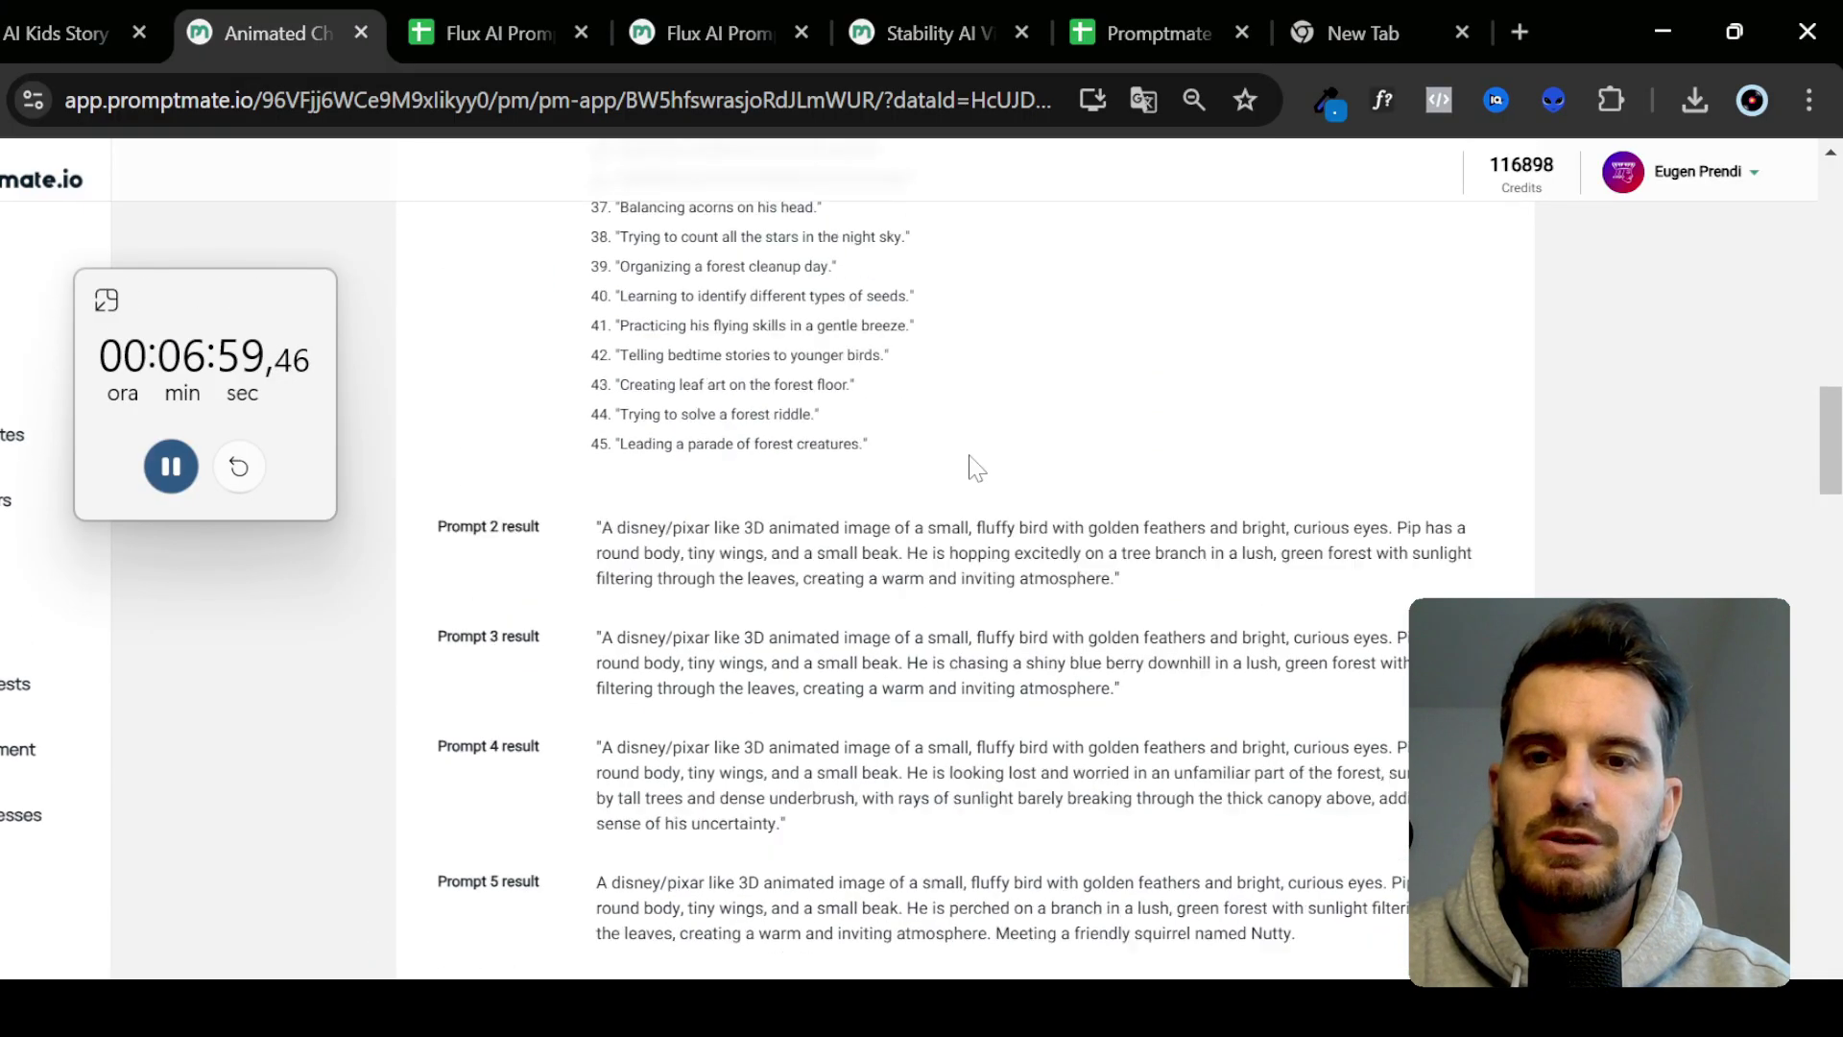
pyautogui.moveTo(702, 444); pyautogui.dragTo(1225, 495)
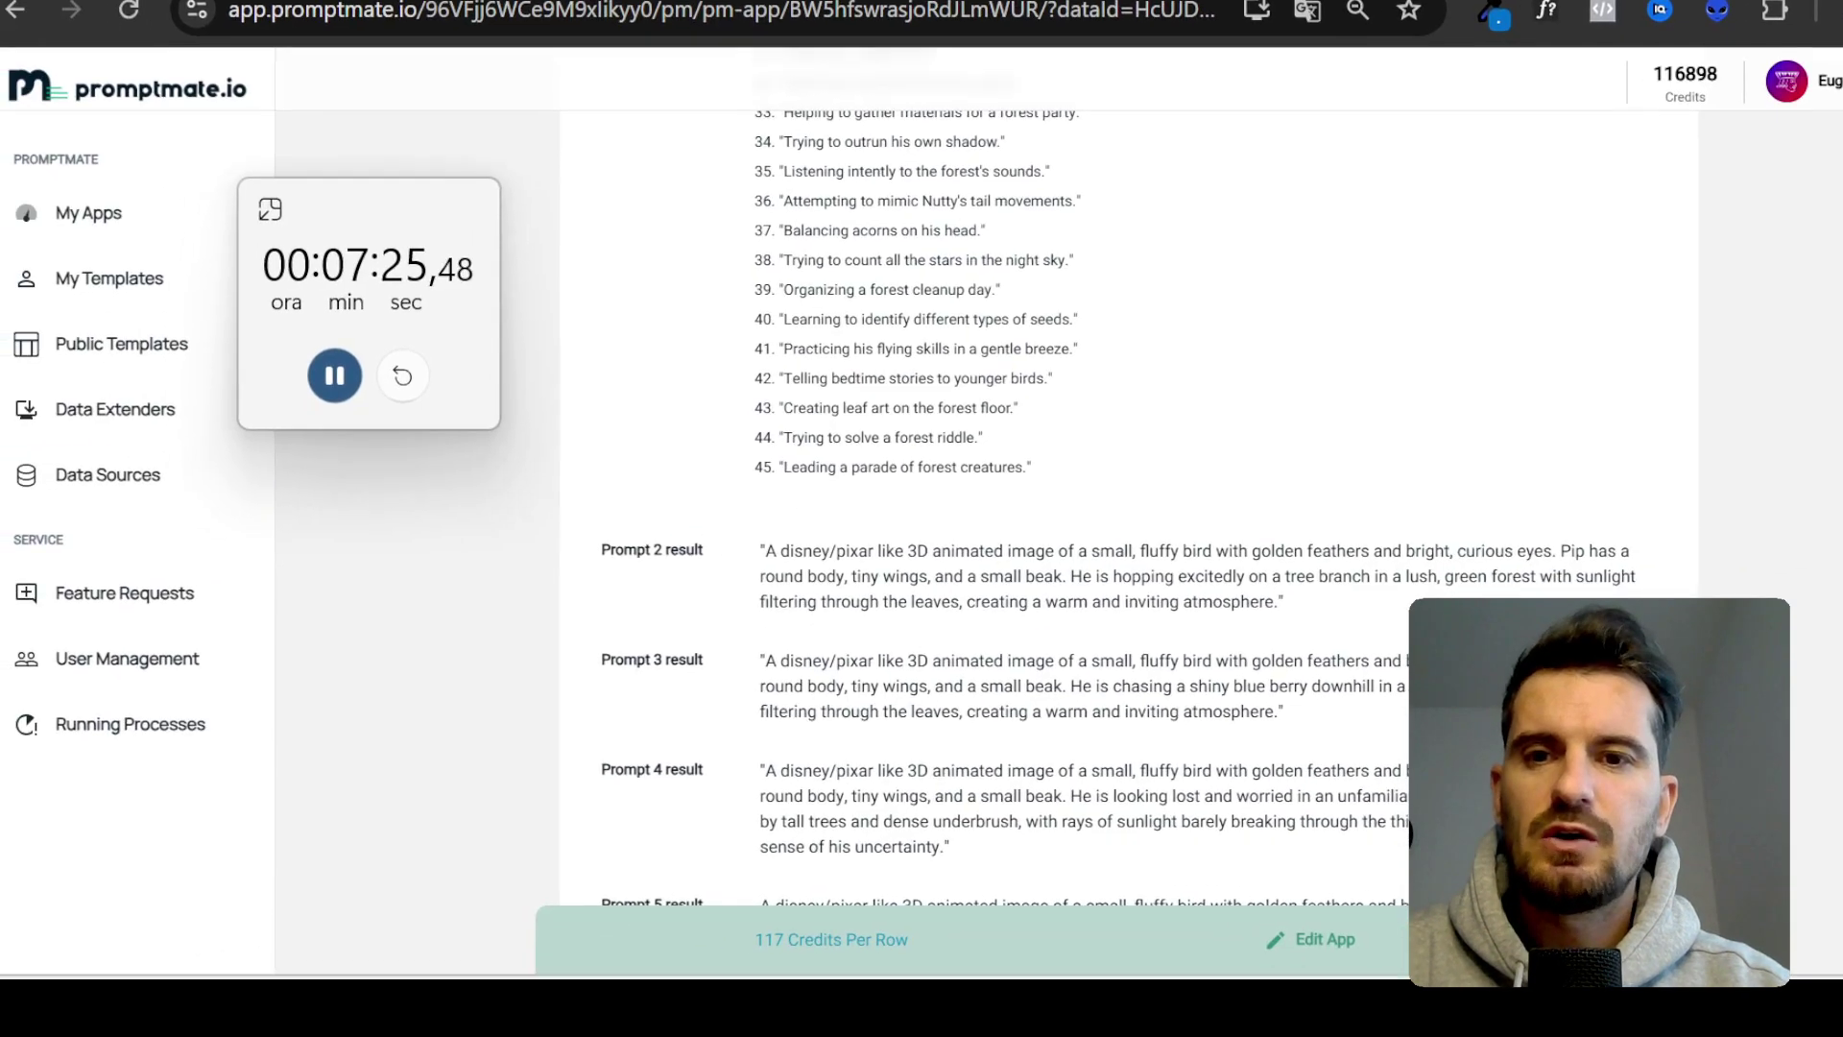
pyautogui.tripleClick(750, 566)
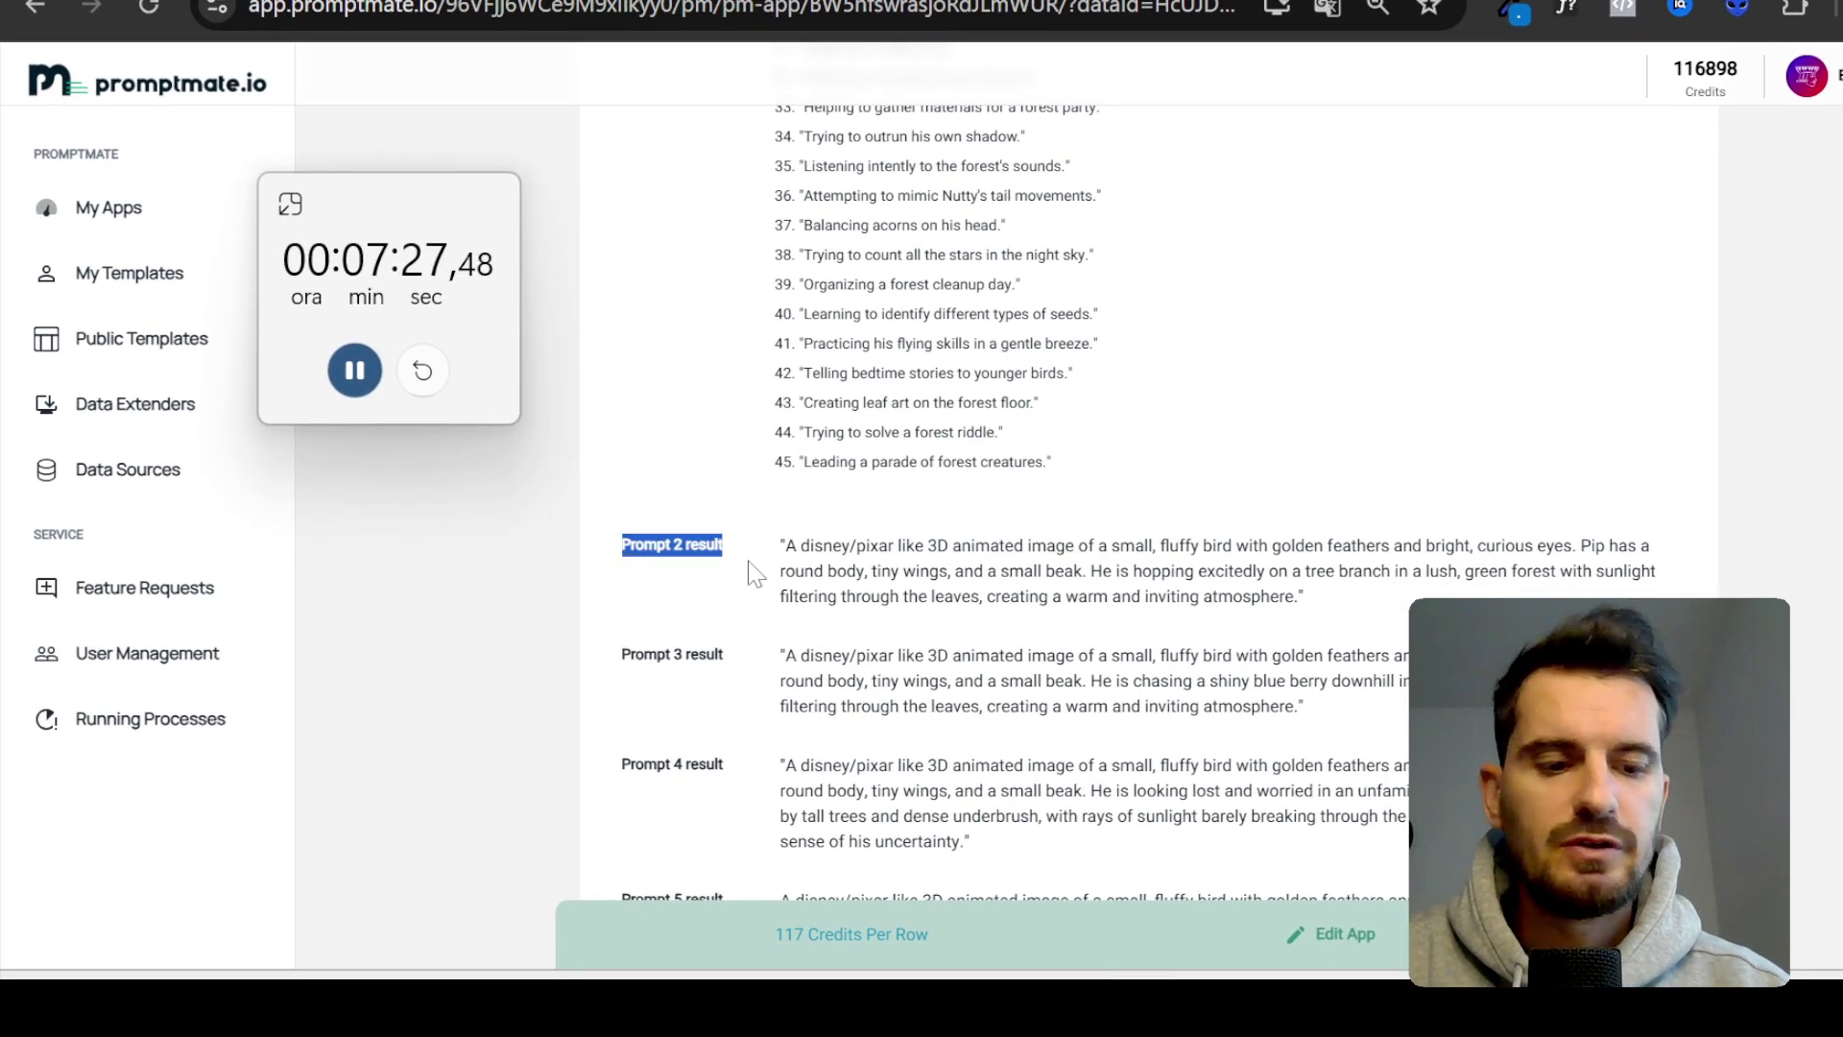
pyautogui.hotkey('shift', 'Down')
pyautogui.hotkey('shift', 'Down')
pyautogui.hotkey('shift', 'Down')
pyautogui.hotkey('shift', 'Down')
pyautogui.hotkey('shift', 'Down')
pyautogui.hotkey('shift', 'Down')
pyautogui.hotkey('shift', 'Down')
pyautogui.hotkey('shift', 'Down')
pyautogui.hotkey('shift', 'Down')
pyautogui.hotkey('shift', 'Down')
pyautogui.hotkey('shift', 'Down')
pyautogui.hotkey('shift', 'Down')
pyautogui.hotkey('shift', 'Down')
pyautogui.hotkey('shift', 'Down')
pyautogui.hotkey('shift', 'Down')
pyautogui.hotkey('shift', 'Down')
pyautogui.hotkey('shift', 'Down')
pyautogui.hotkey('shift', 'Down')
pyautogui.hotkey('shift', 'Down')
pyautogui.hotkey('shift', 'Down')
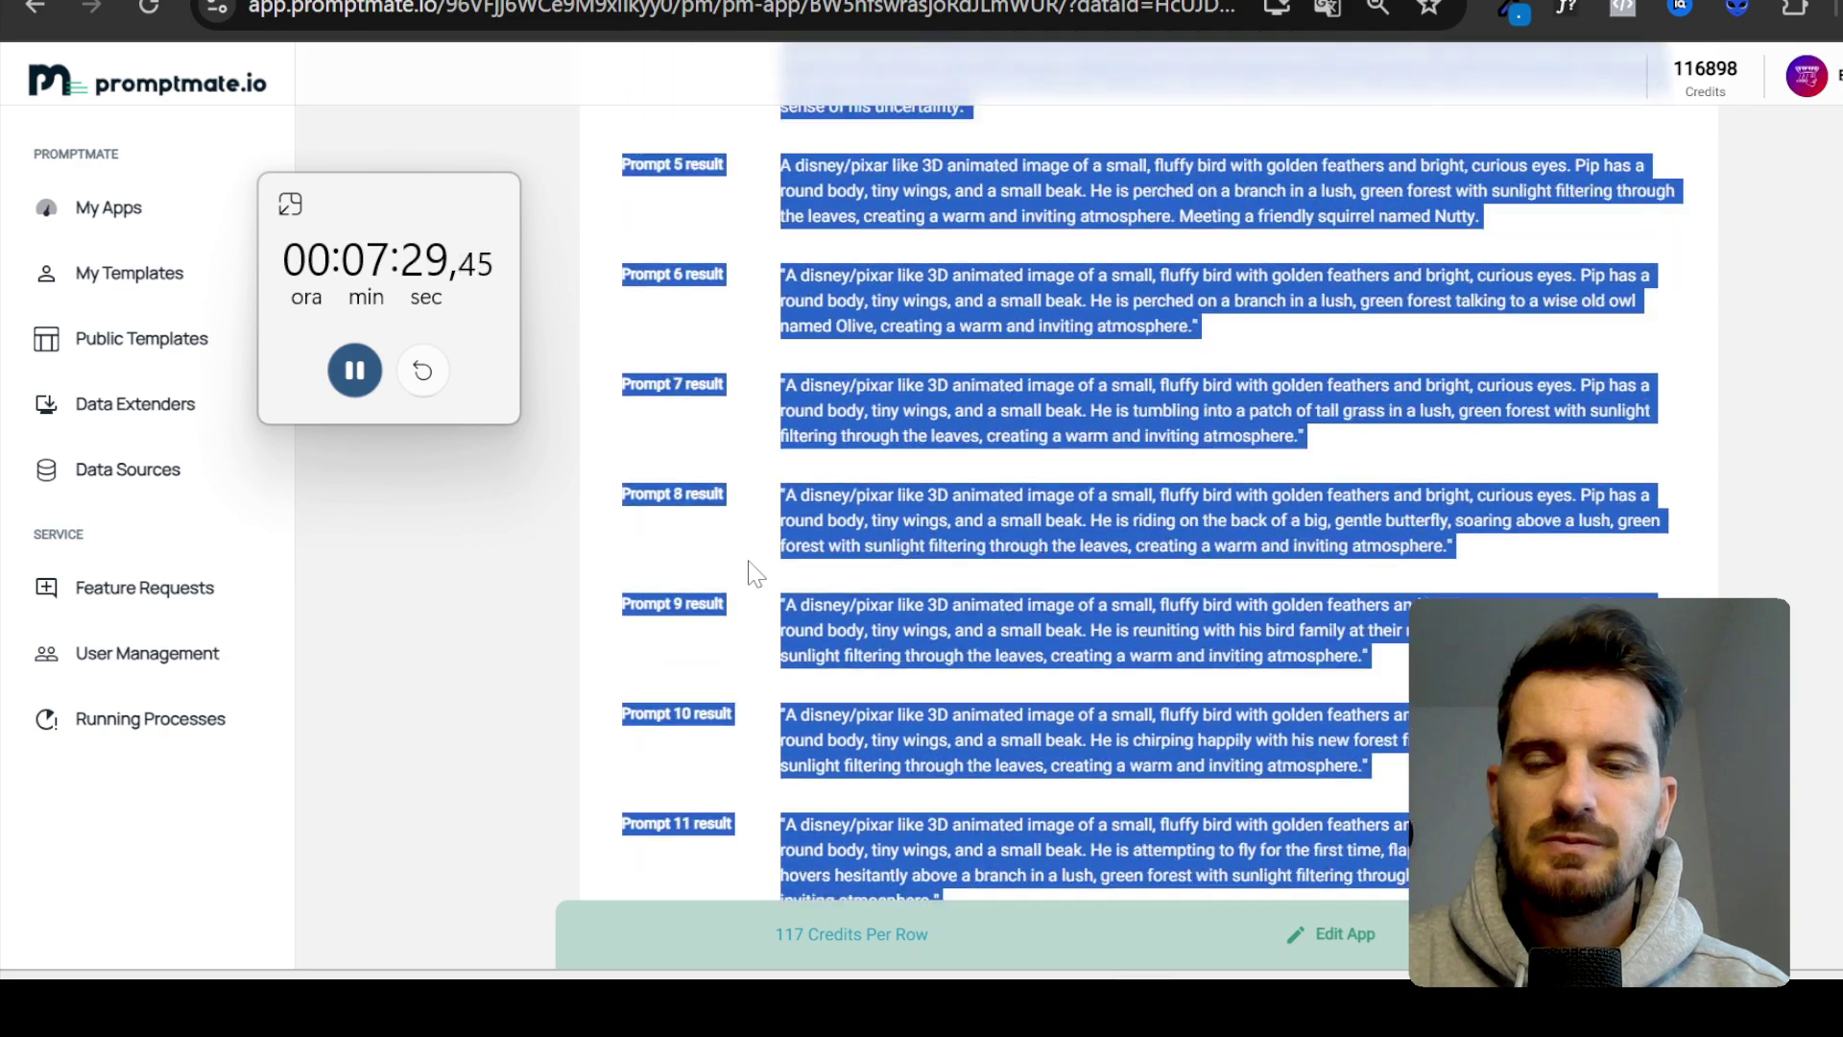
pyautogui.hotkey('shift', 'Down')
pyautogui.hotkey('shift', 'Down')
pyautogui.hotkey('shift', 'Down')
pyautogui.hotkey('shift', 'Down')
pyautogui.hotkey('shift', 'Down')
pyautogui.hotkey('shift', 'Down')
pyautogui.hotkey('shift', 'Down')
pyautogui.hotkey('shift', 'Down')
pyautogui.hotkey('shift', 'Down')
pyautogui.hotkey('shift', 'Down')
pyautogui.hotkey('shift', 'Down')
pyautogui.hotkey('shift', 'Down')
pyautogui.hotkey('shift', 'Down')
pyautogui.hotkey('shift', 'Down')
pyautogui.hotkey('shift', 'Down')
pyautogui.hotkey('shift', 'Down')
pyautogui.hotkey('shift', 'Down')
pyautogui.hotkey('shift', 'Down')
pyautogui.hotkey('shift', 'Down')
pyautogui.hotkey('shift', 'Down')
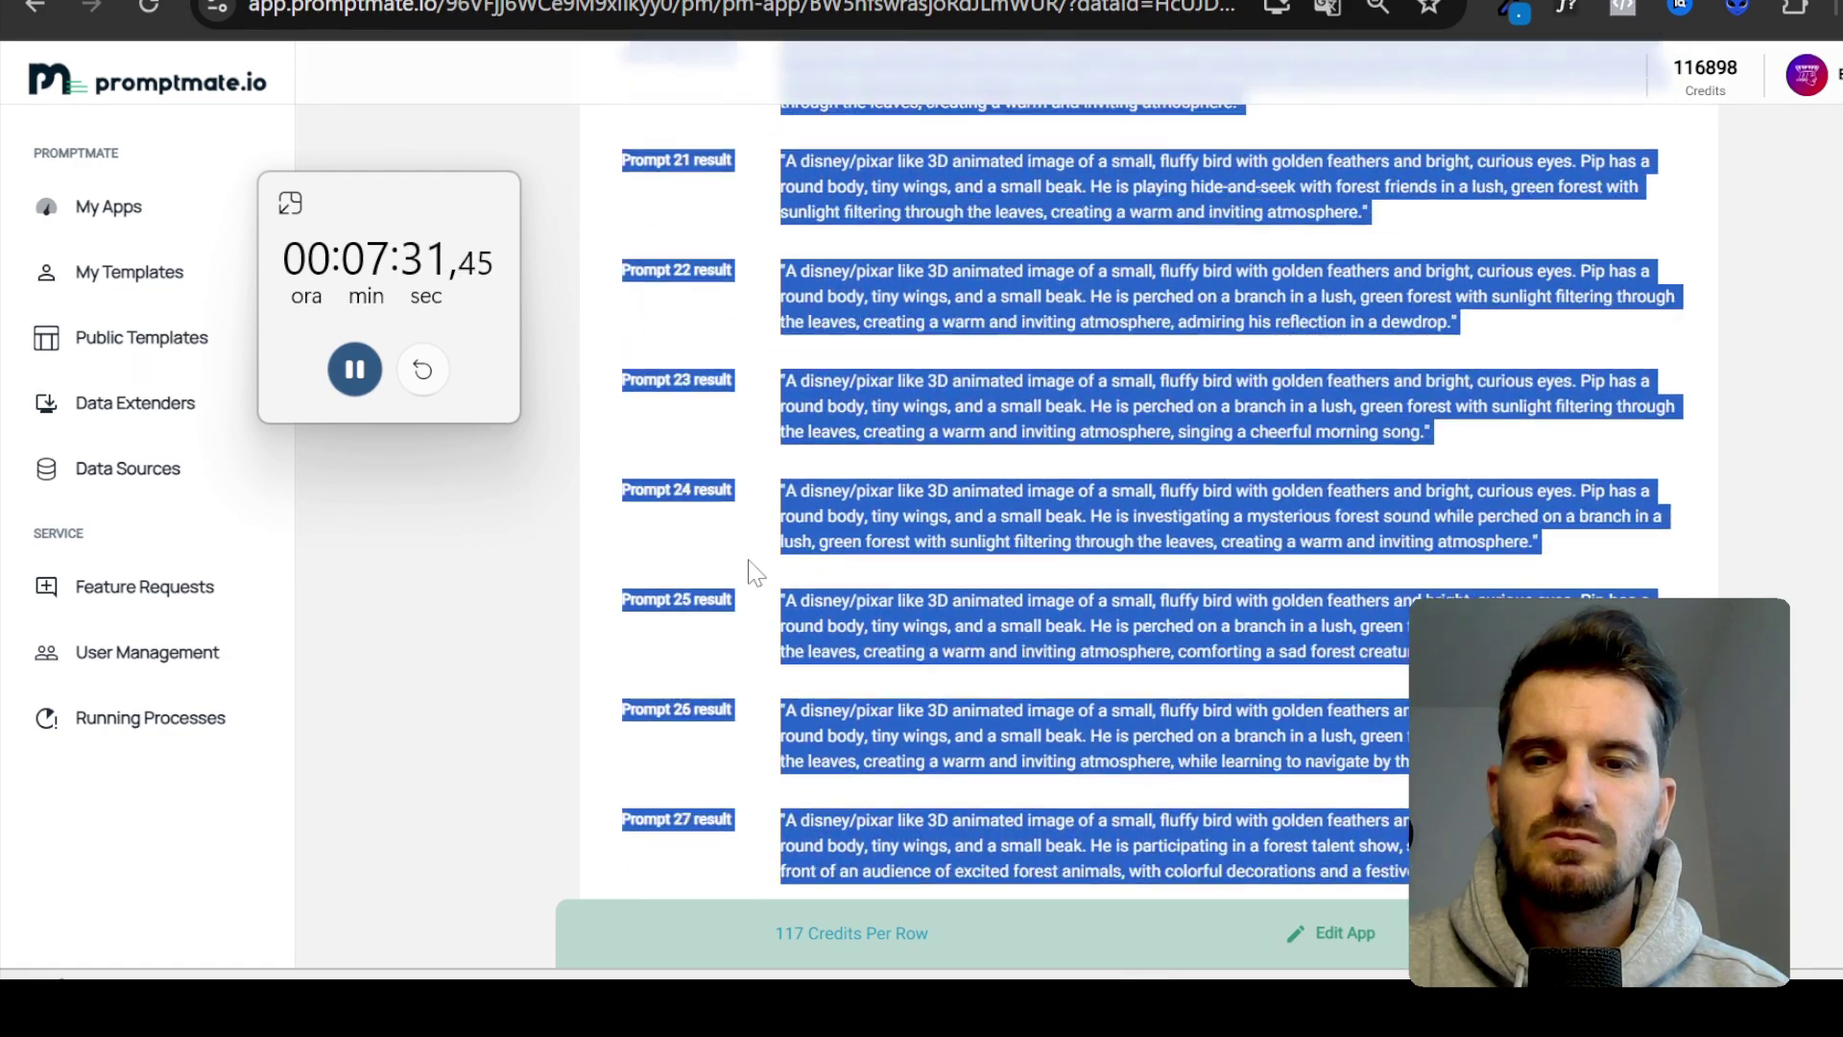
pyautogui.hotkey('shift', 'Down')
pyautogui.hotkey('shift', 'Down')
pyautogui.hotkey('shift', 'Down')
pyautogui.hotkey('shift', 'Down')
pyautogui.hotkey('shift', 'Down')
pyautogui.hotkey('shift', 'Down')
pyautogui.hotkey('shift', 'Down')
pyautogui.hotkey('shift', 'Down')
pyautogui.hotkey('shift', 'Down')
pyautogui.hotkey('shift', 'Down')
pyautogui.hotkey('shift', 'Down')
pyautogui.hotkey('shift', 'Down')
pyautogui.hotkey('shift', 'Down')
pyautogui.hotkey('shift', 'Down')
pyautogui.hotkey('shift', 'Down')
pyautogui.hotkey('shift', 'Down')
pyautogui.hotkey('shift', 'Down')
pyautogui.hotkey('shift', 'Down')
pyautogui.hotkey('shift', 'Down')
pyautogui.hotkey('shift', 'Down')
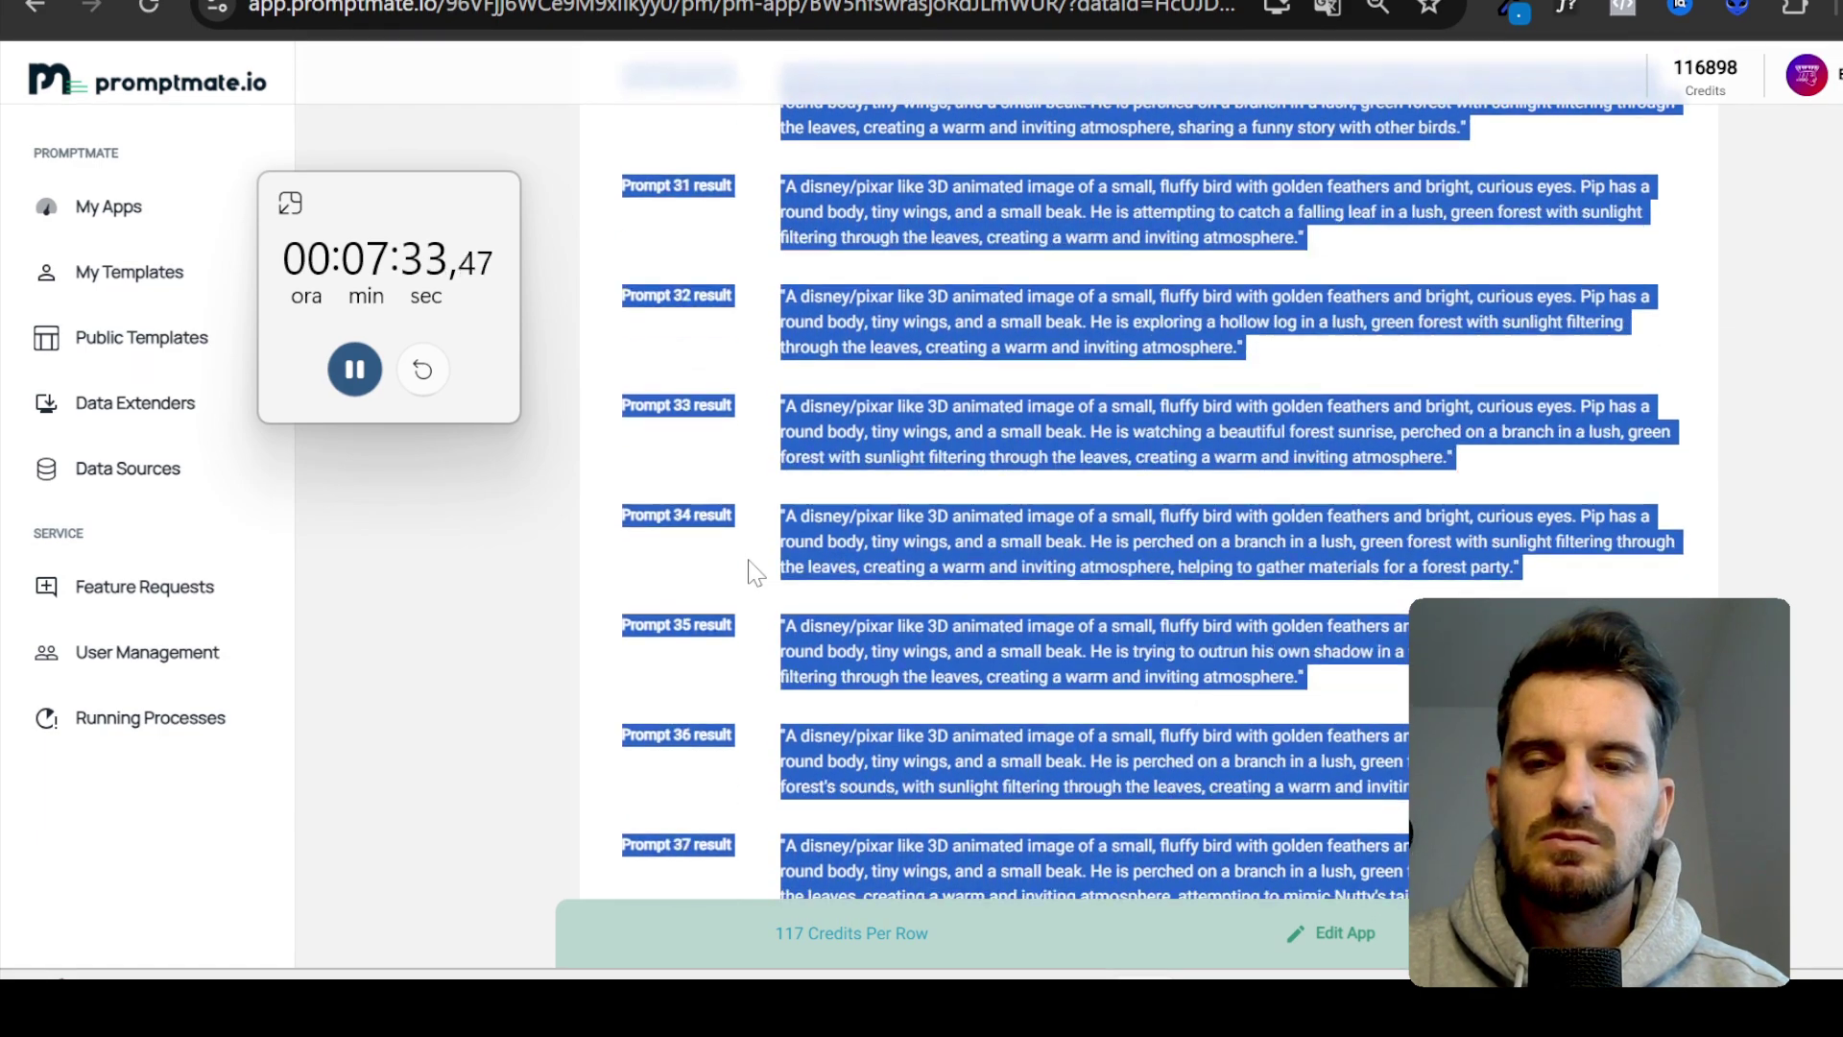
pyautogui.hotkey('shift', 'Down')
pyautogui.hotkey('shift', 'Down')
pyautogui.hotkey('shift', 'Down')
pyautogui.hotkey('shift', 'Down')
pyautogui.hotkey('shift', 'Down')
pyautogui.hotkey('shift', 'Down')
pyautogui.hotkey('shift', 'Down')
pyautogui.hotkey('shift', 'Down')
pyautogui.hotkey('shift', 'Down')
pyautogui.hotkey('shift', 'Down')
pyautogui.hotkey('shift', 'Down')
pyautogui.hotkey('shift', 'Down')
pyautogui.hotkey('shift', 'Down')
pyautogui.hotkey('shift', 'Down')
pyautogui.hotkey('shift', 'Down')
pyautogui.hotkey('shift', 'Down')
pyautogui.hotkey('shift', 'Down')
pyautogui.hotkey('shift', 'Down')
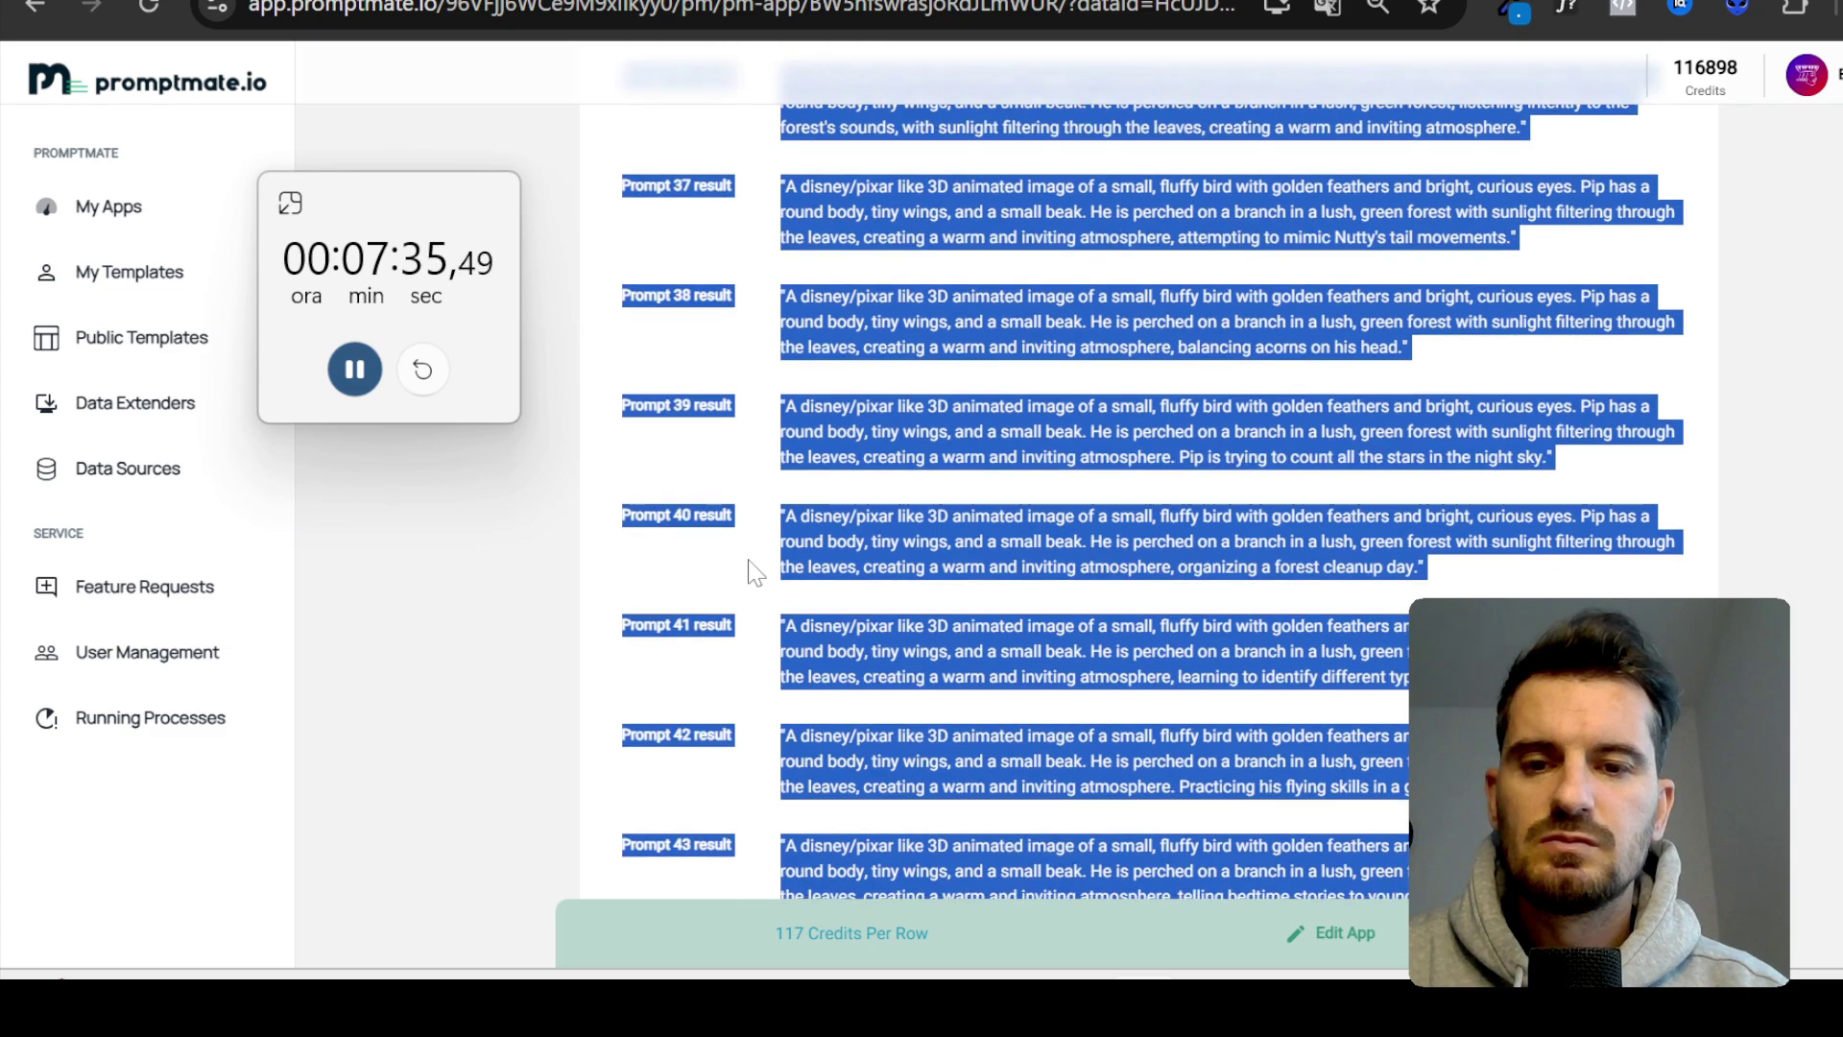
pyautogui.hotkey('shift', 'Down')
pyautogui.hotkey('shift', 'Down')
pyautogui.hotkey('shift', 'Down')
pyautogui.hotkey('shift', 'Down')
pyautogui.hotkey('shift', 'Down')
pyautogui.hotkey('shift', 'Down')
pyautogui.hotkey('shift', 'Down')
pyautogui.hotkey('shift', 'Down')
pyautogui.hotkey('shift', 'Down')
pyautogui.hotkey('shift', 'Down')
pyautogui.hotkey('shift', 'Down')
pyautogui.hotkey('shift', 'Down')
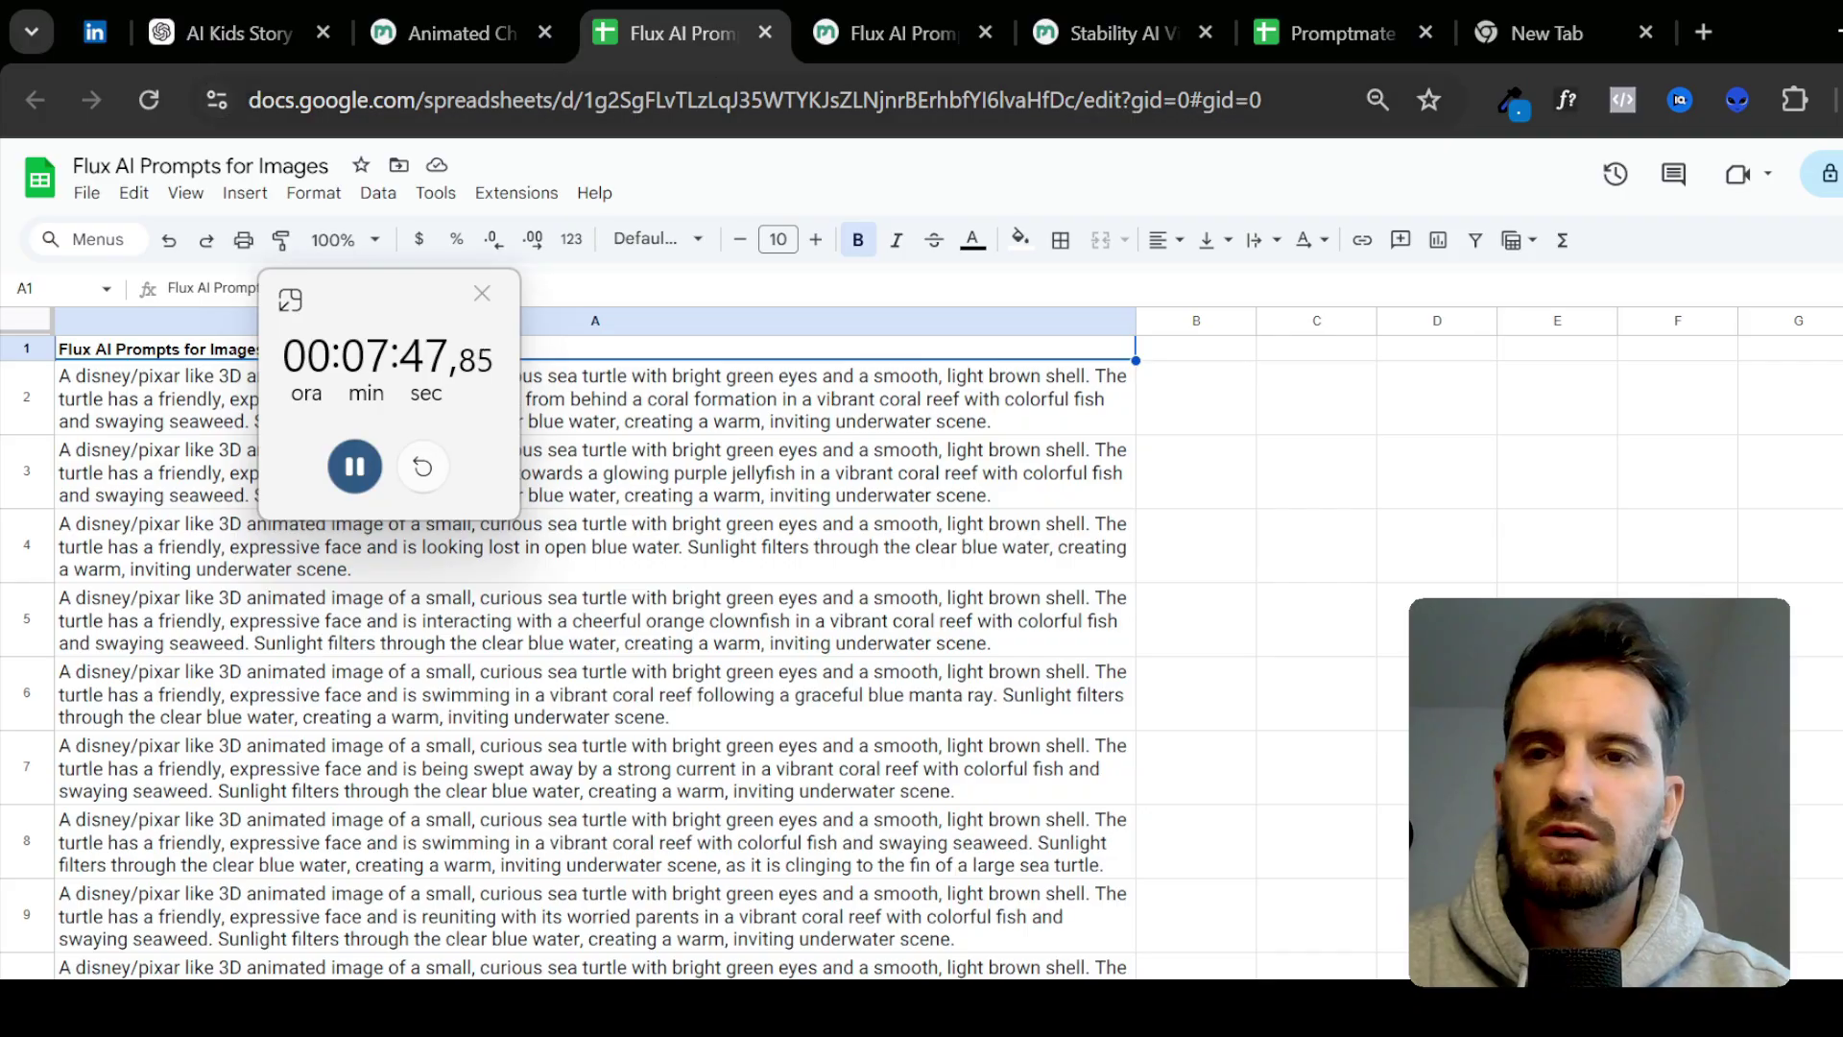
# - Clear the old sea turtle prompts from cells A2:A60, keeping the header
pyautogui.click(645, 429)
pyautogui.hotkey('shift', 'Down')
pyautogui.hotkey('shift', 'Down')
pyautogui.hotkey('shift', 'Down')
pyautogui.hotkey('shift', 'Down')
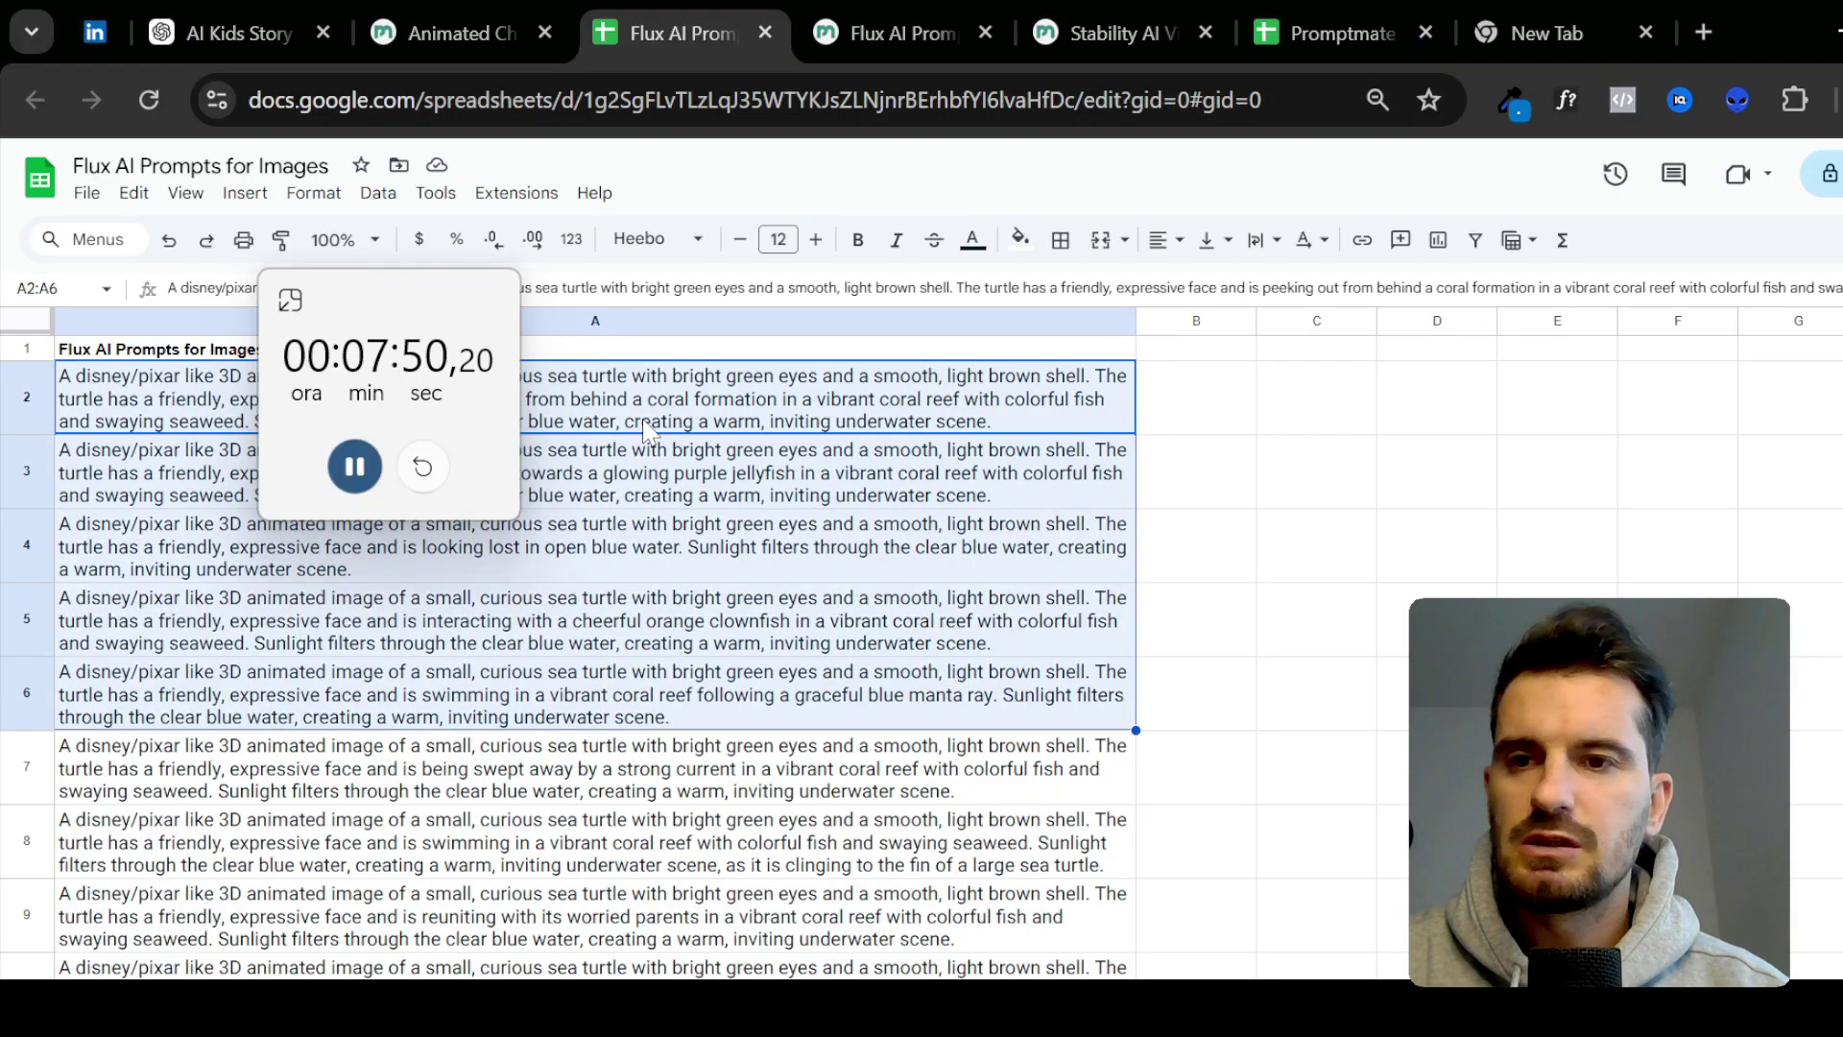
pyautogui.hotkey('shift', 'Down')
pyautogui.hotkey('shift', 'Down')
pyautogui.hotkey('shift', 'Down')
pyautogui.hotkey('shift', 'Down')
pyautogui.hotkey('shift', 'Down')
pyautogui.hotkey('shift', 'Down')
pyautogui.hotkey('shift', 'Down')
pyautogui.hotkey('shift', 'Down')
pyautogui.hotkey('shift', 'Down')
pyautogui.hotkey('shift', 'Down')
pyautogui.hotkey('shift', 'Down')
pyautogui.hotkey('shift', 'Down')
pyautogui.press('Delete')
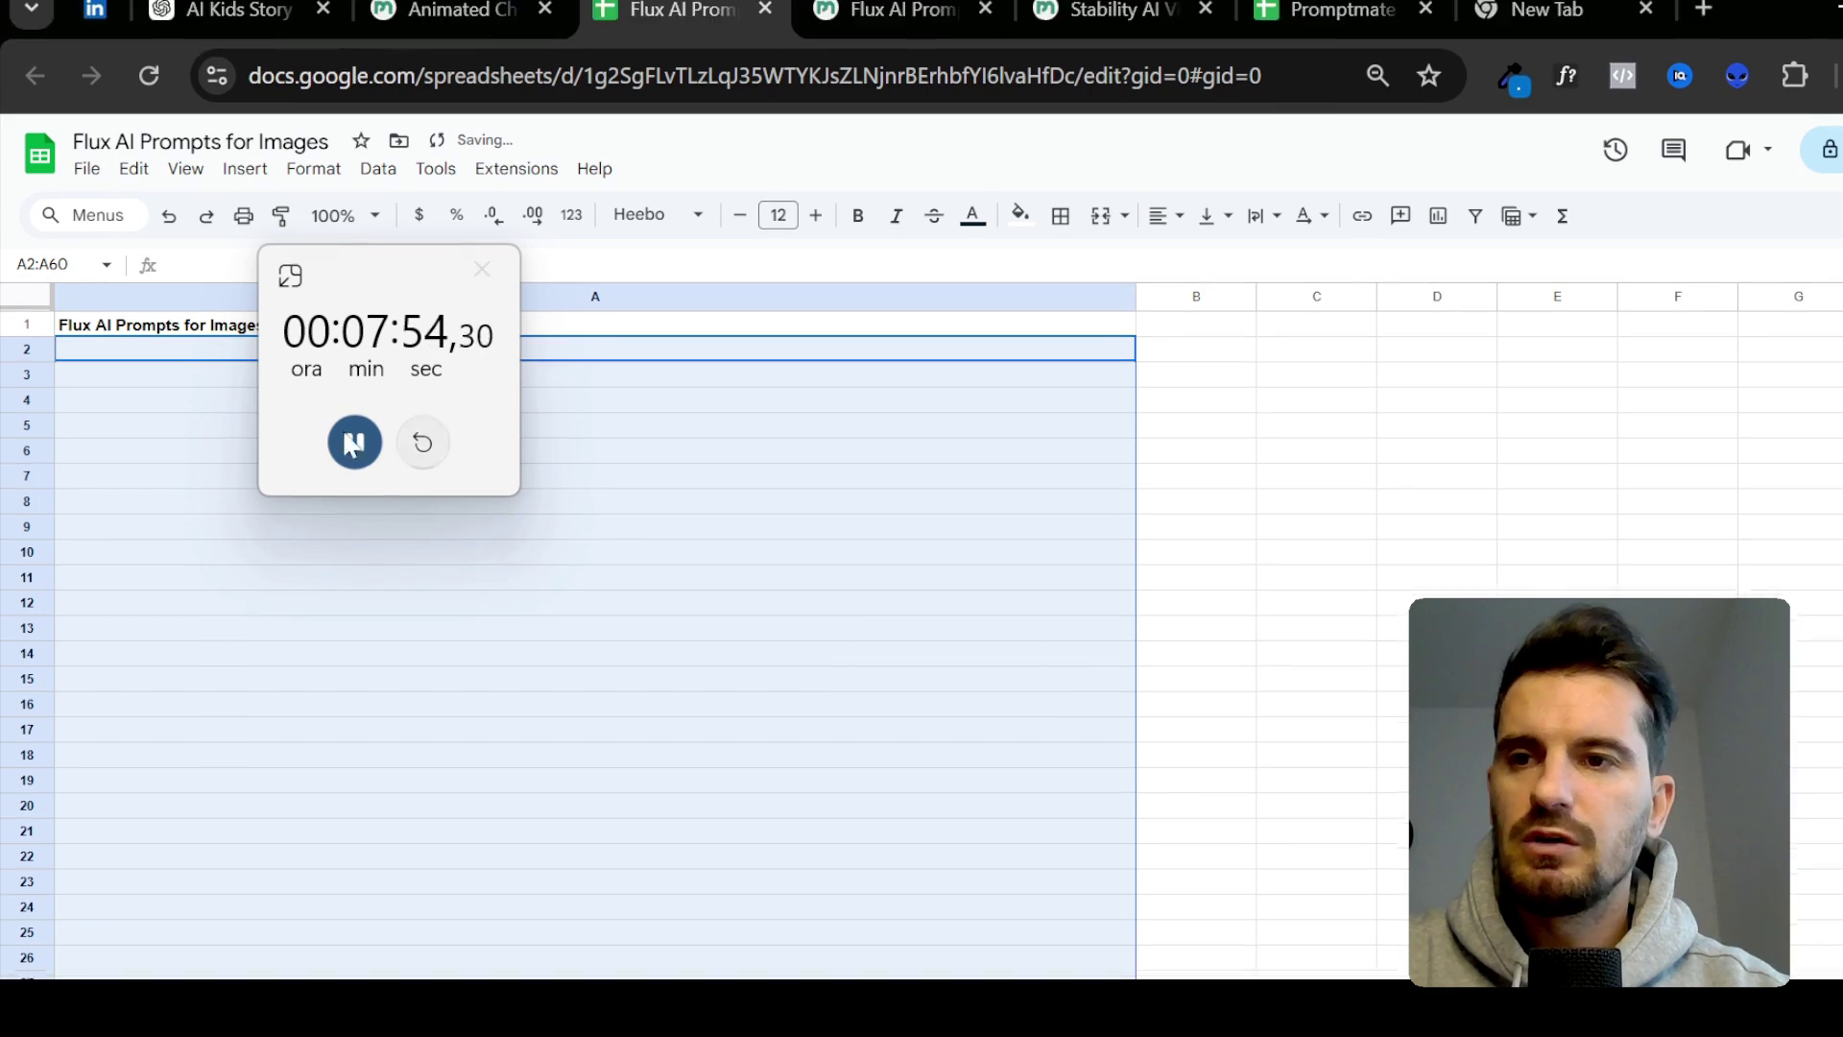
# - Paste the copied bird prompts starting at cell B2 and delete column B containing the prompt result labels
pyautogui.click(160, 355)
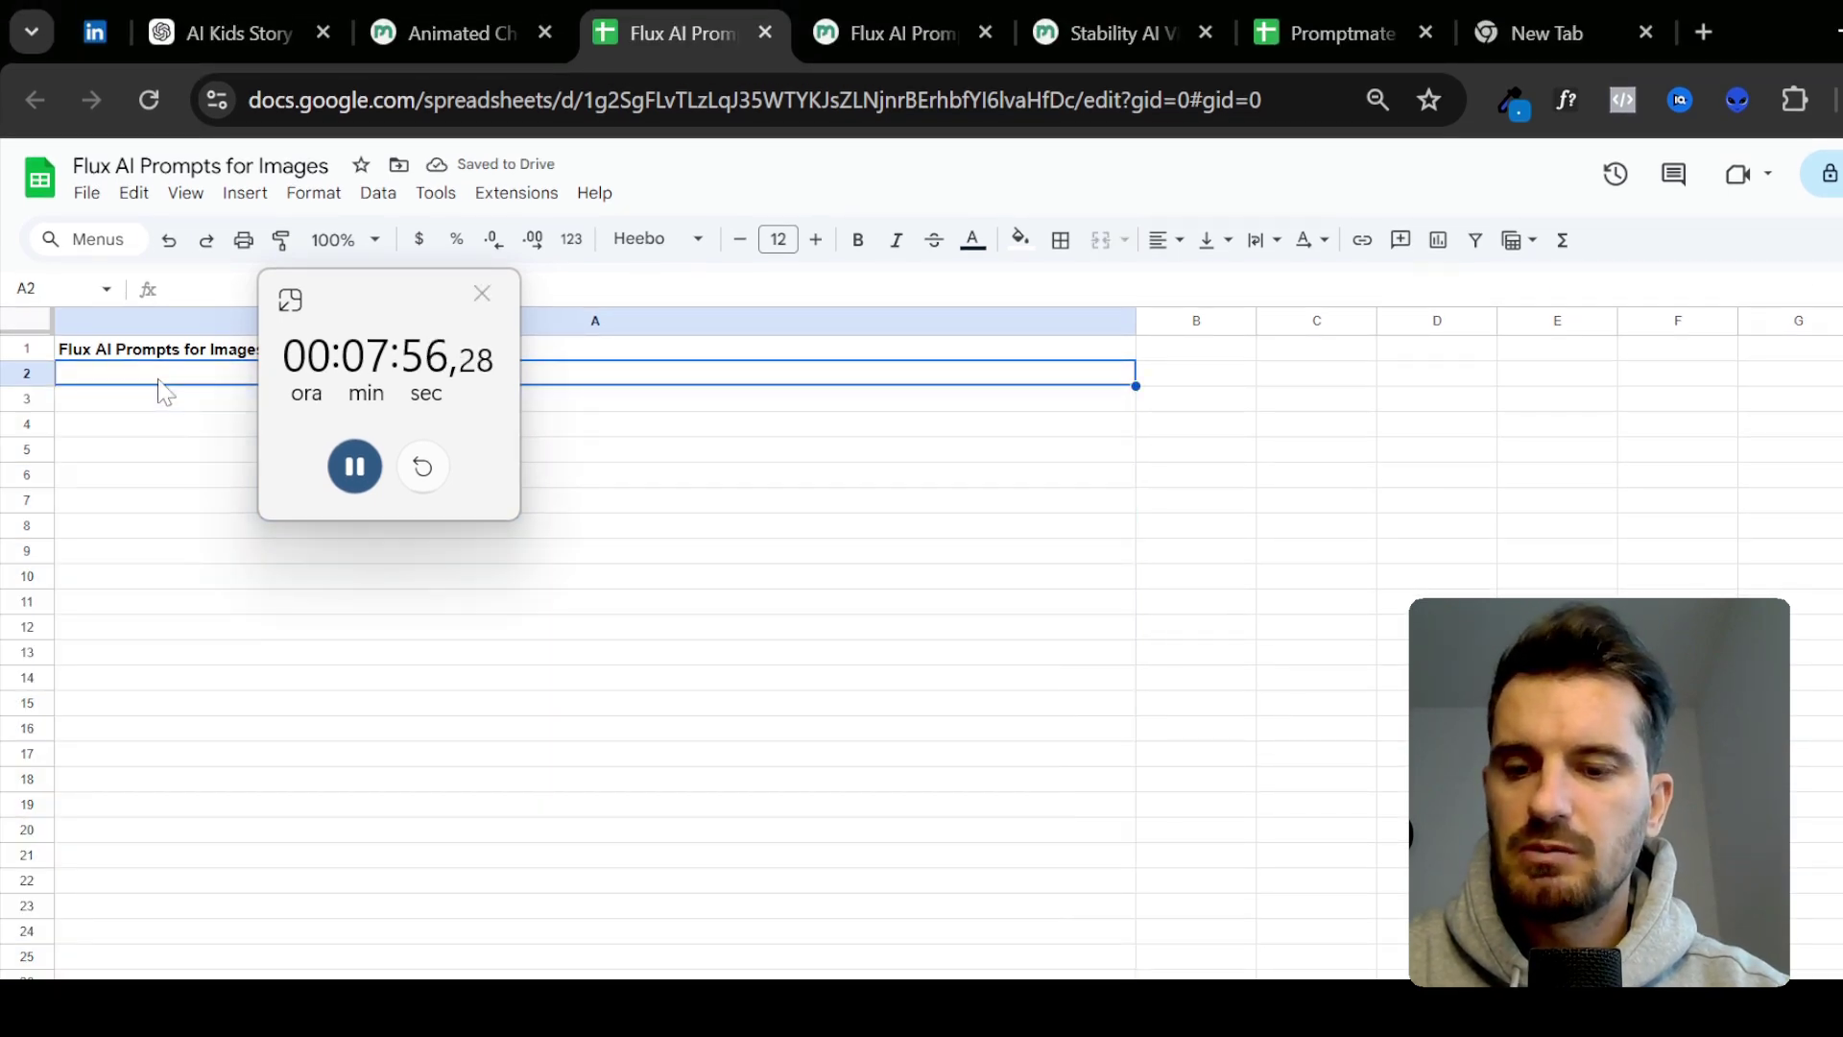
pyautogui.click(1191, 382)
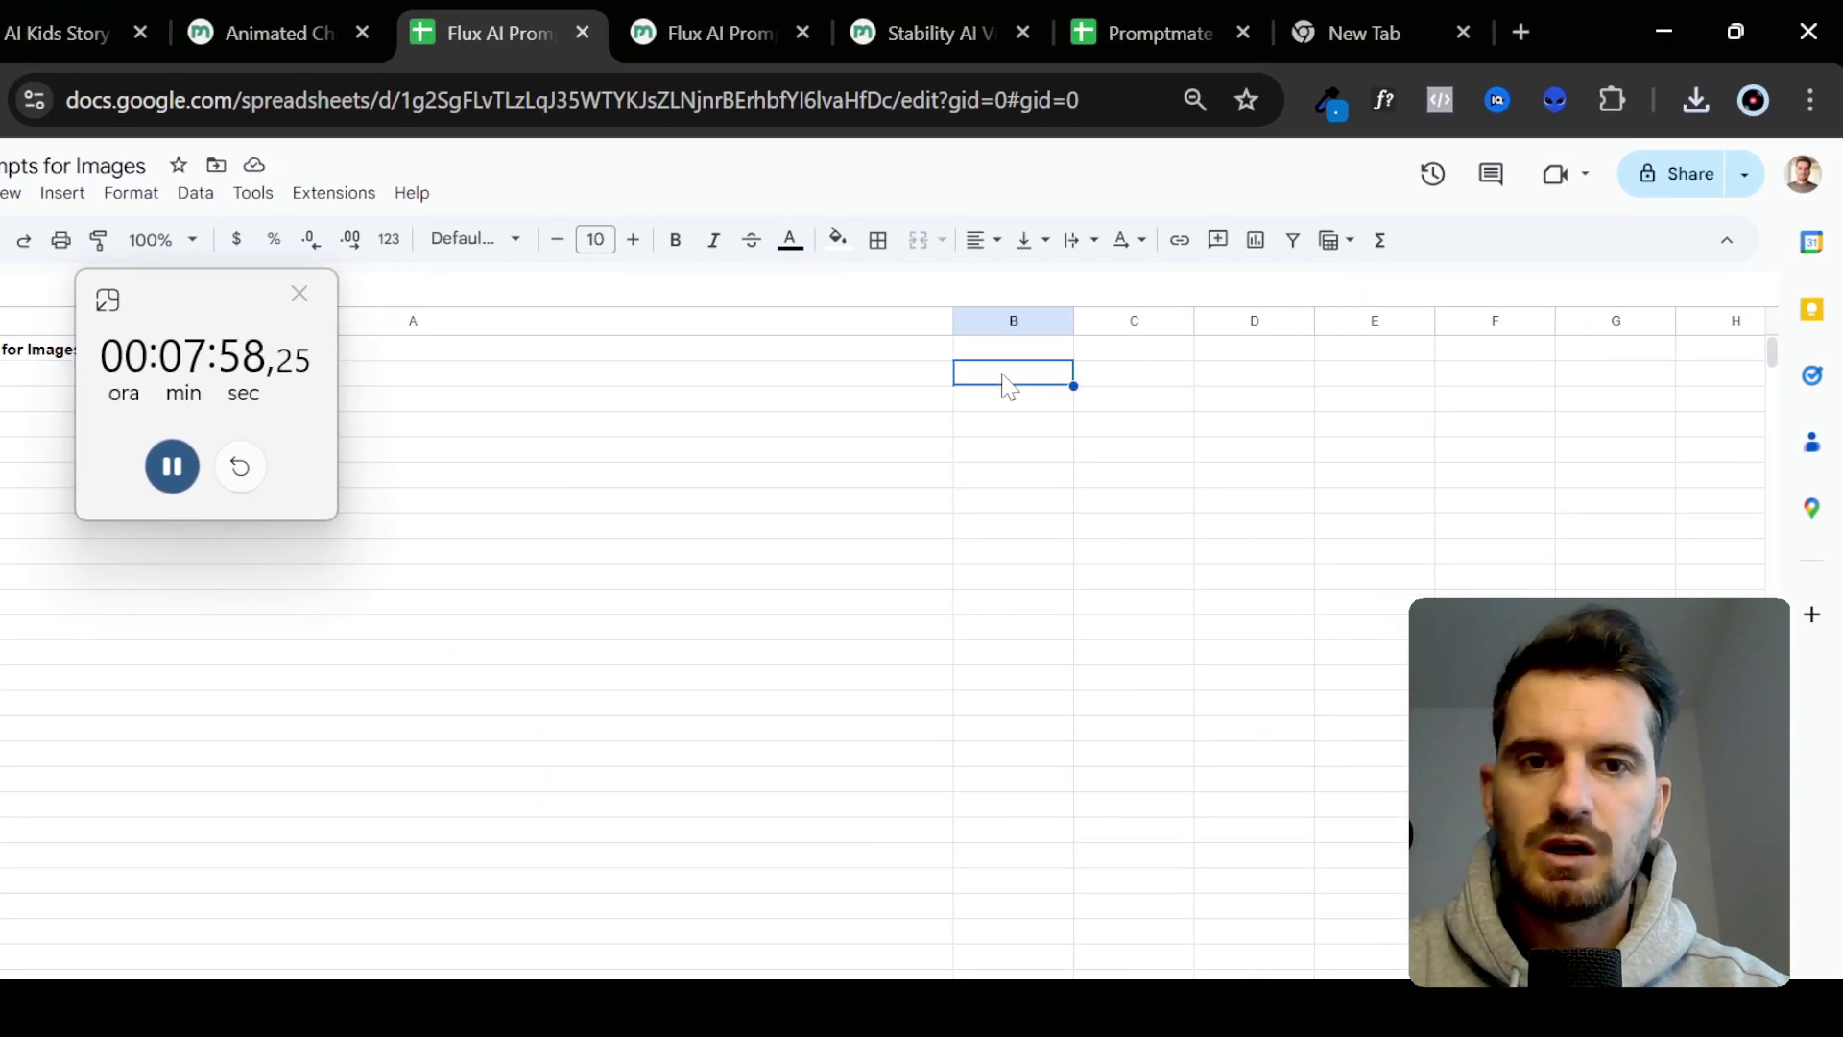
pyautogui.hotkey('ctrl', 'v')
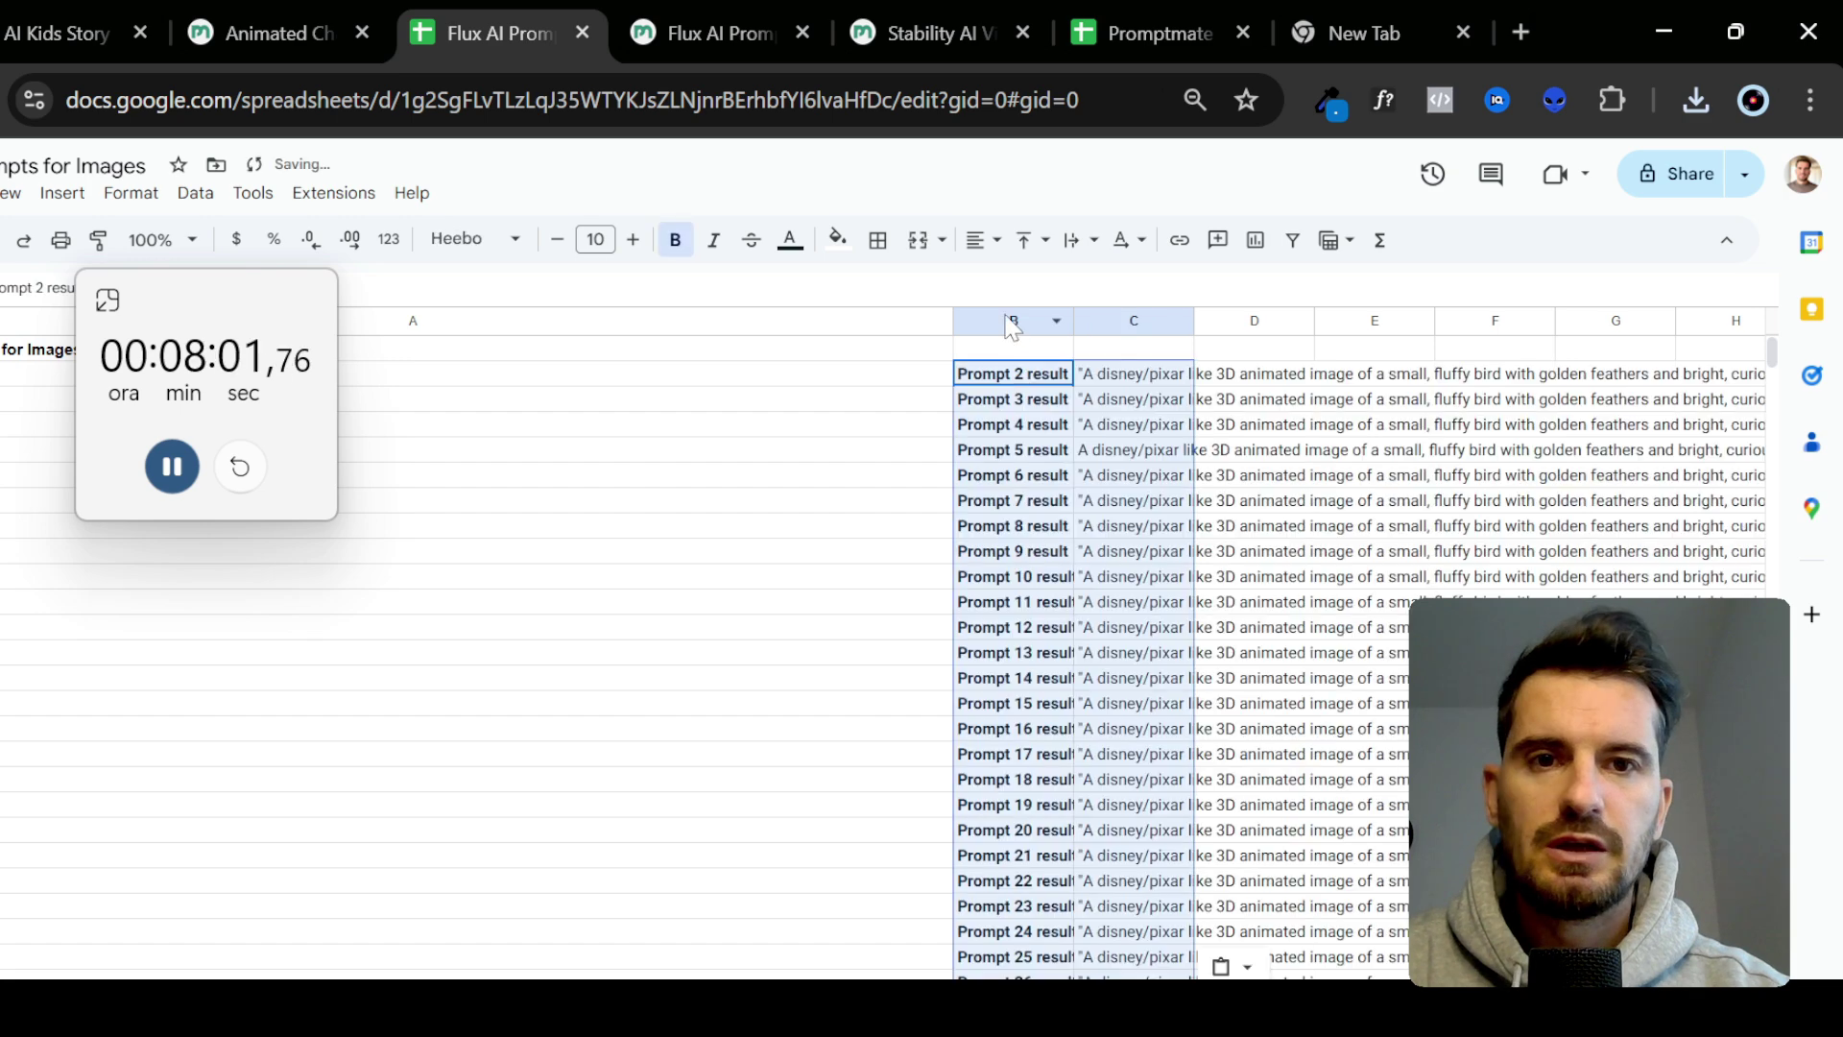
pyautogui.click(999, 317)
pyautogui.rightClick(1002, 316)
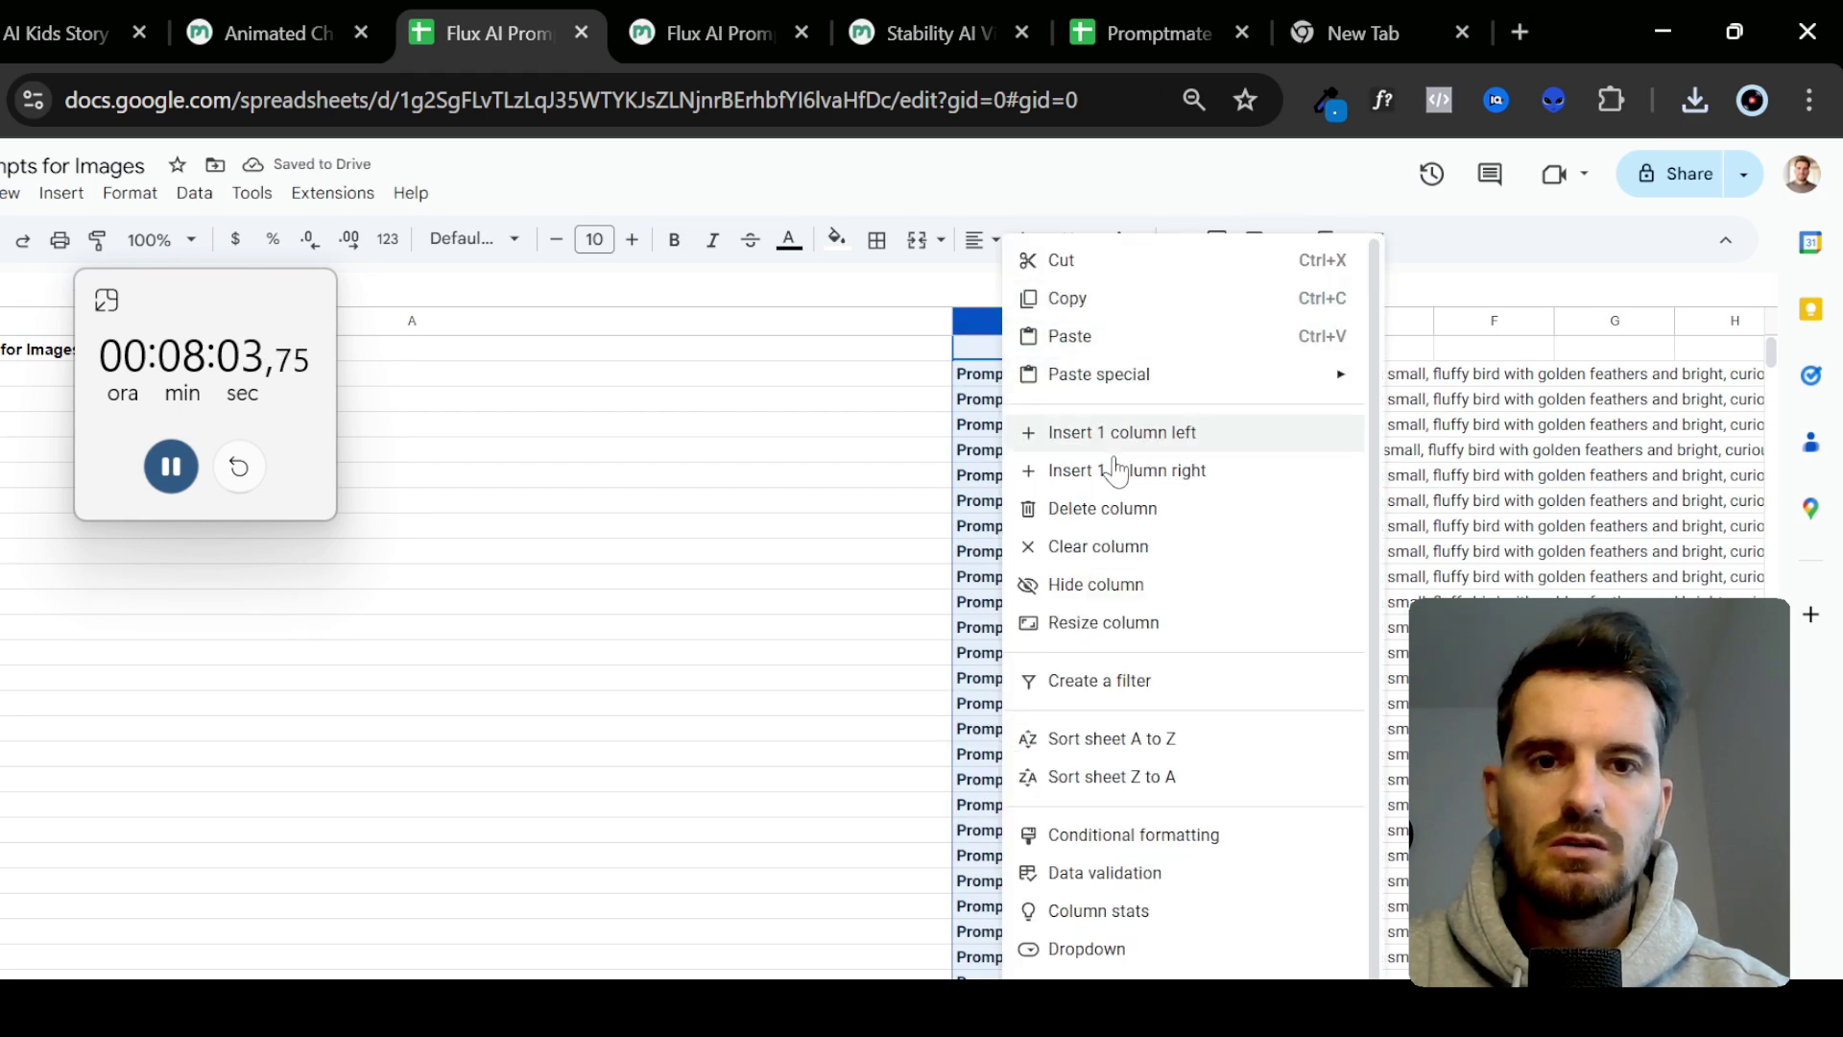
pyautogui.click(1103, 508)
# - Copy the header from cell A1 to B1 above the bird prompts and delete the old column A
pyautogui.click(173, 355)
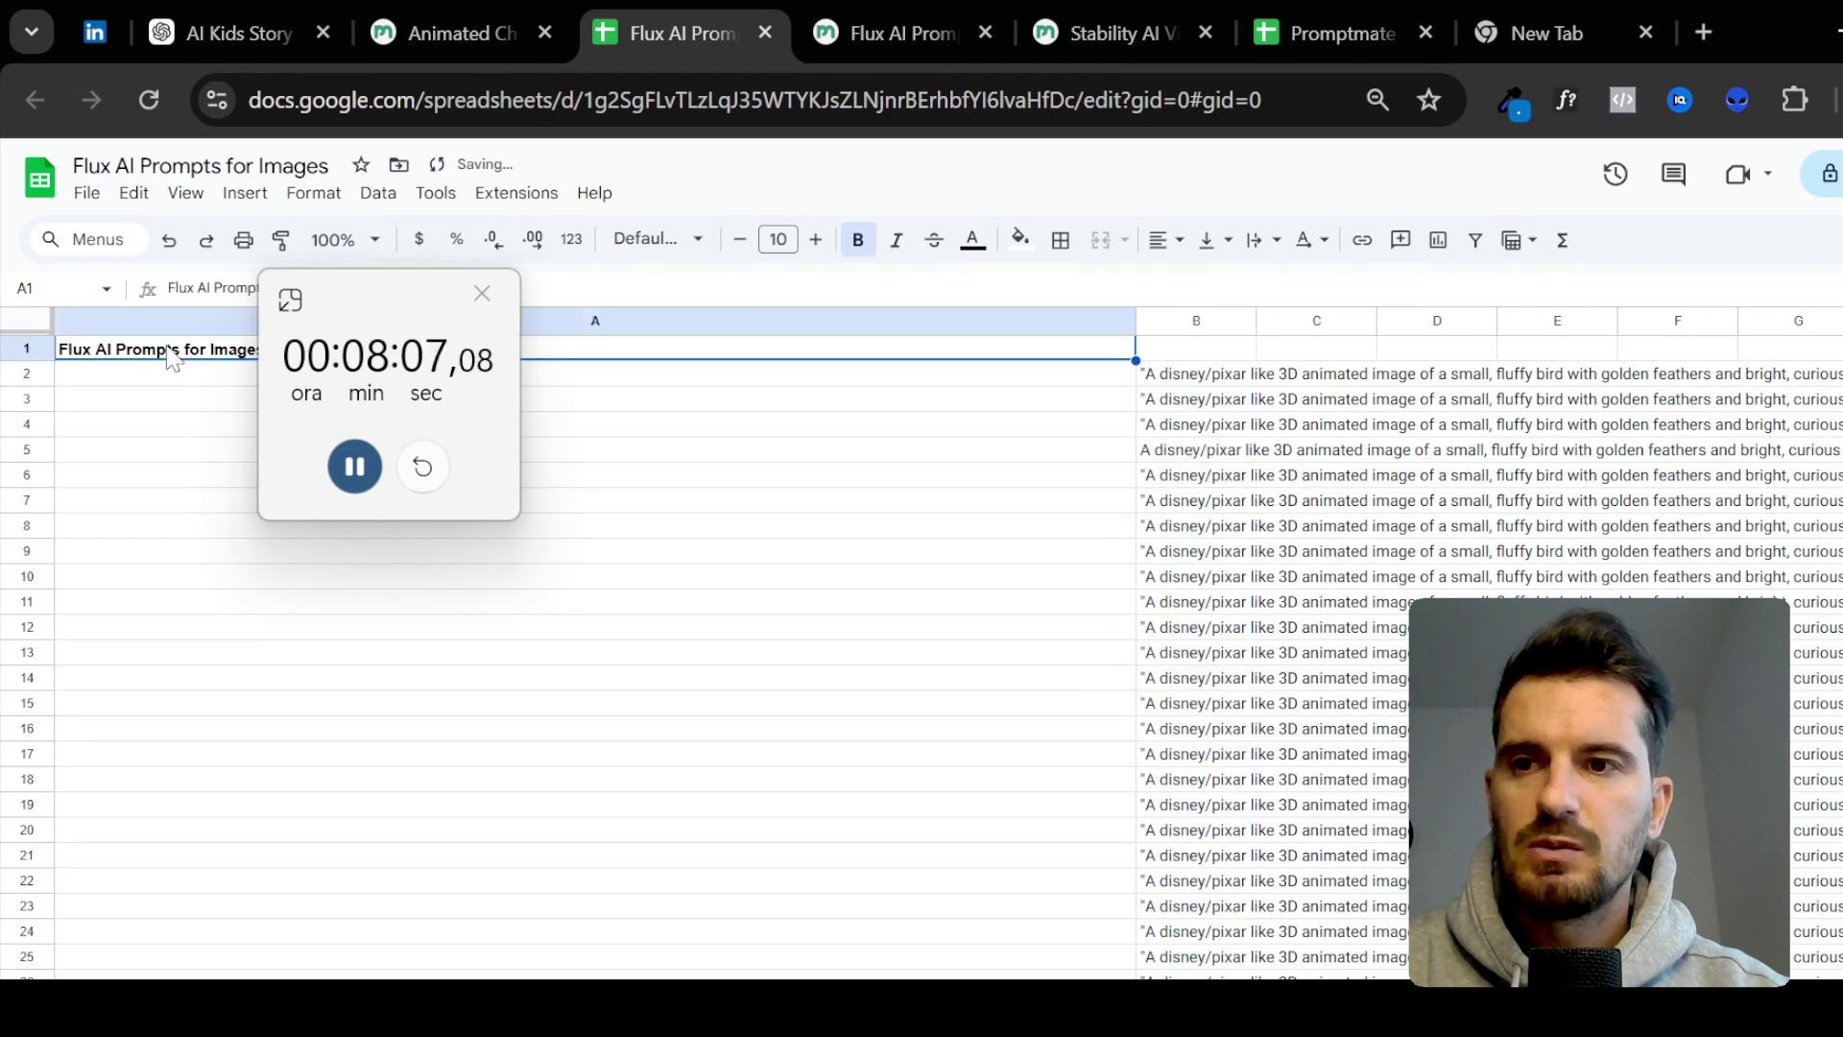
pyautogui.hotkey('ctrl', 'c')
pyautogui.click(1163, 352)
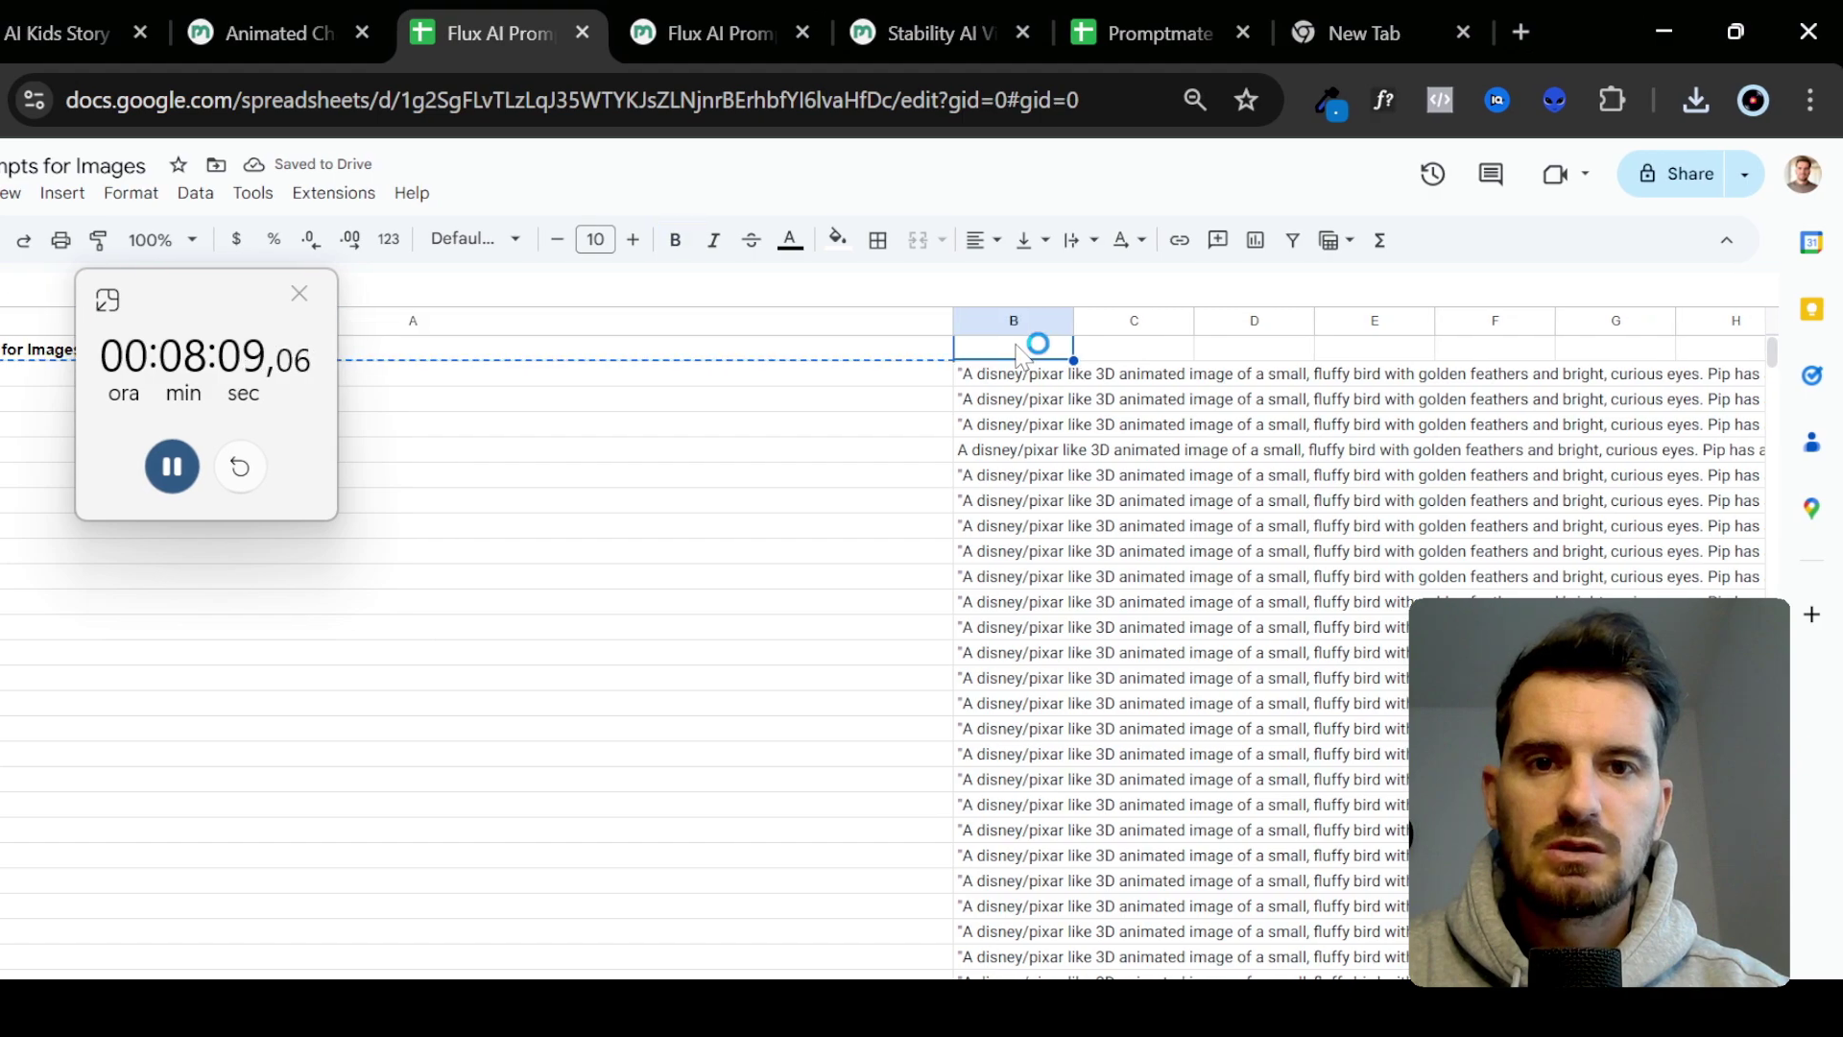
pyautogui.hotkey('ctrl', 'v')
pyautogui.click(863, 320)
pyautogui.rightClick(863, 320)
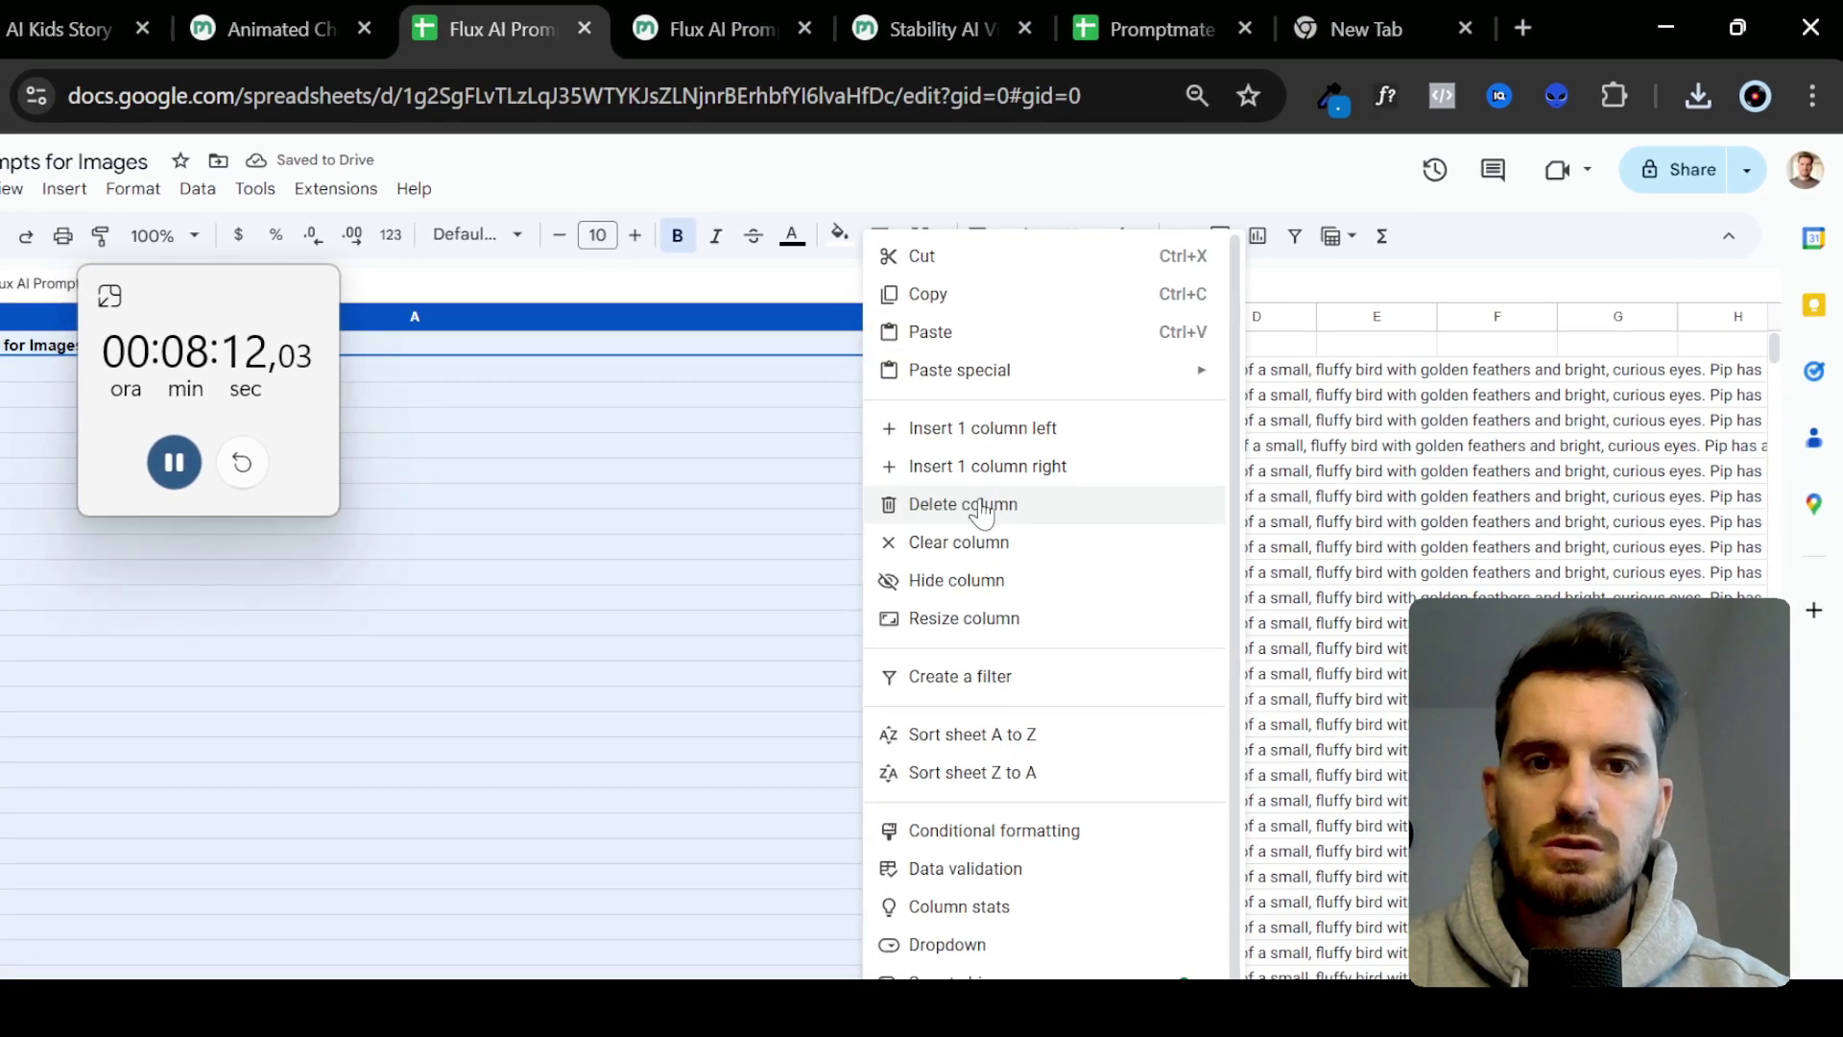
pyautogui.click(960, 492)
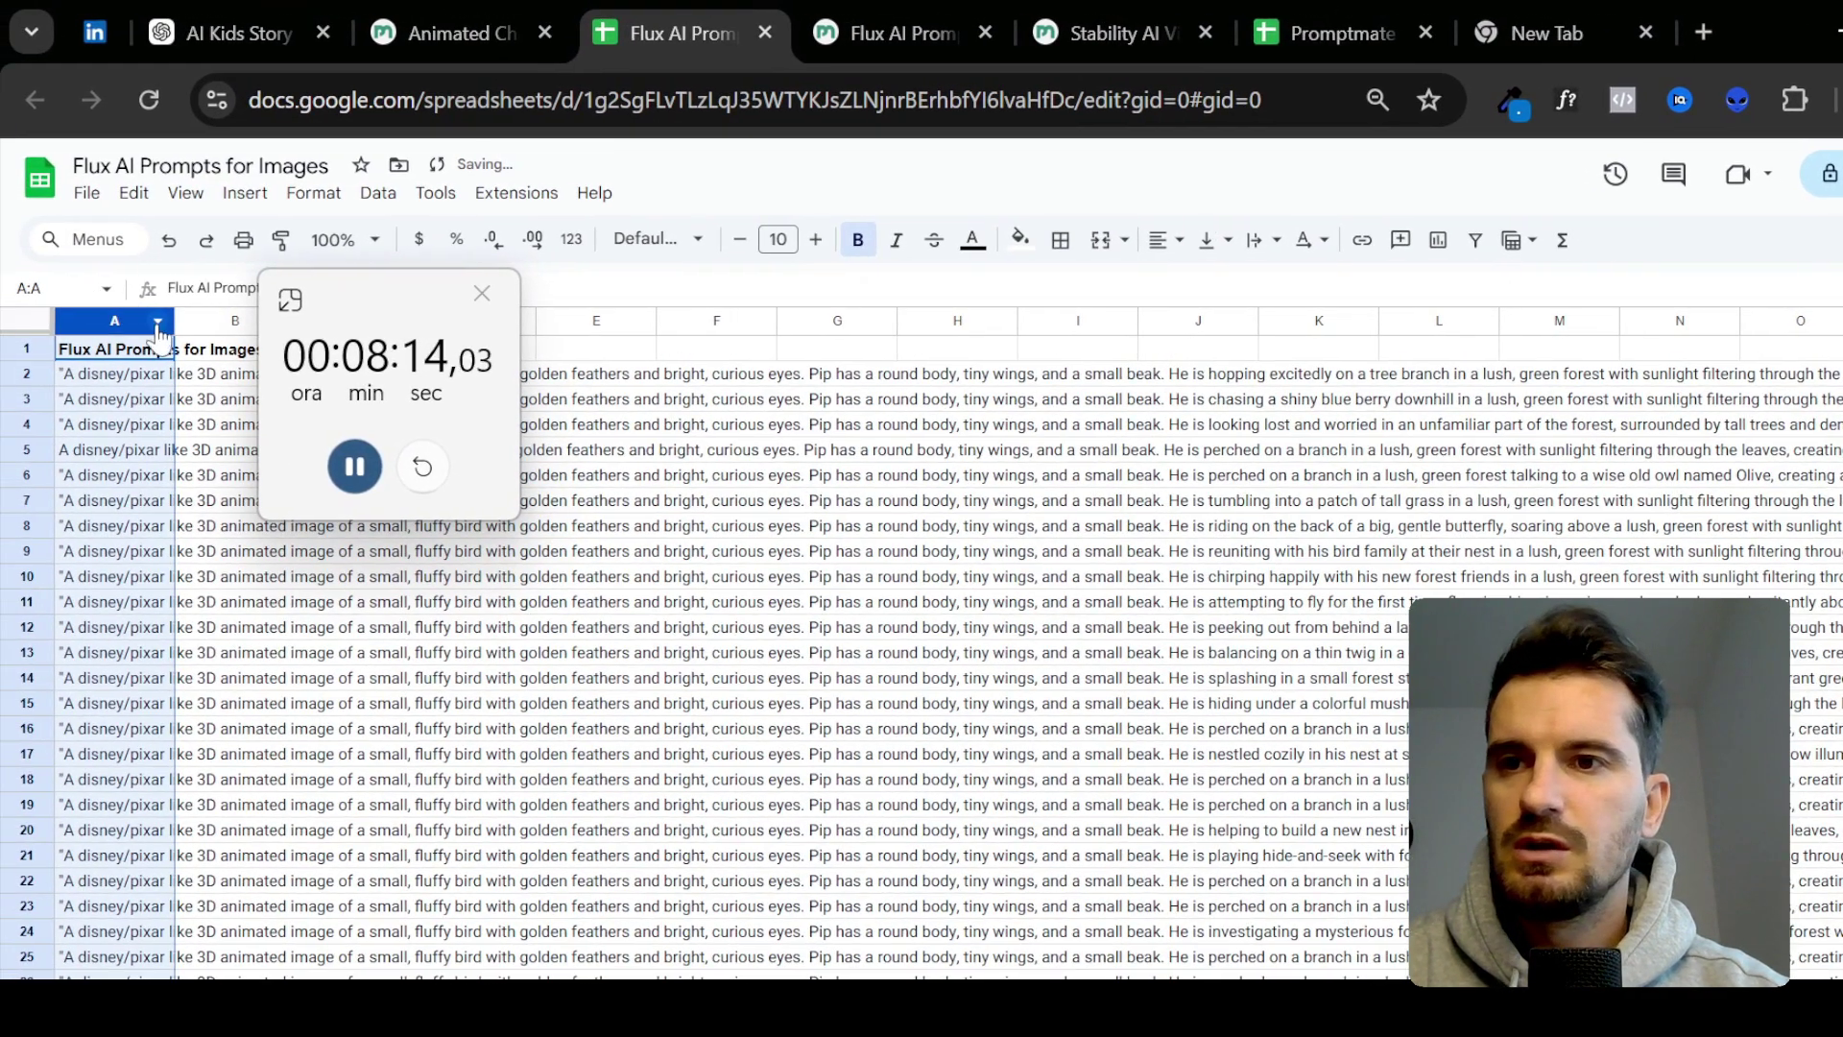
# - Widen column A so the prompts wrap within it and download the sheet as Comma Separated Values (.csv)
pyautogui.moveTo(177, 321); pyautogui.dragTo(1287, 320)
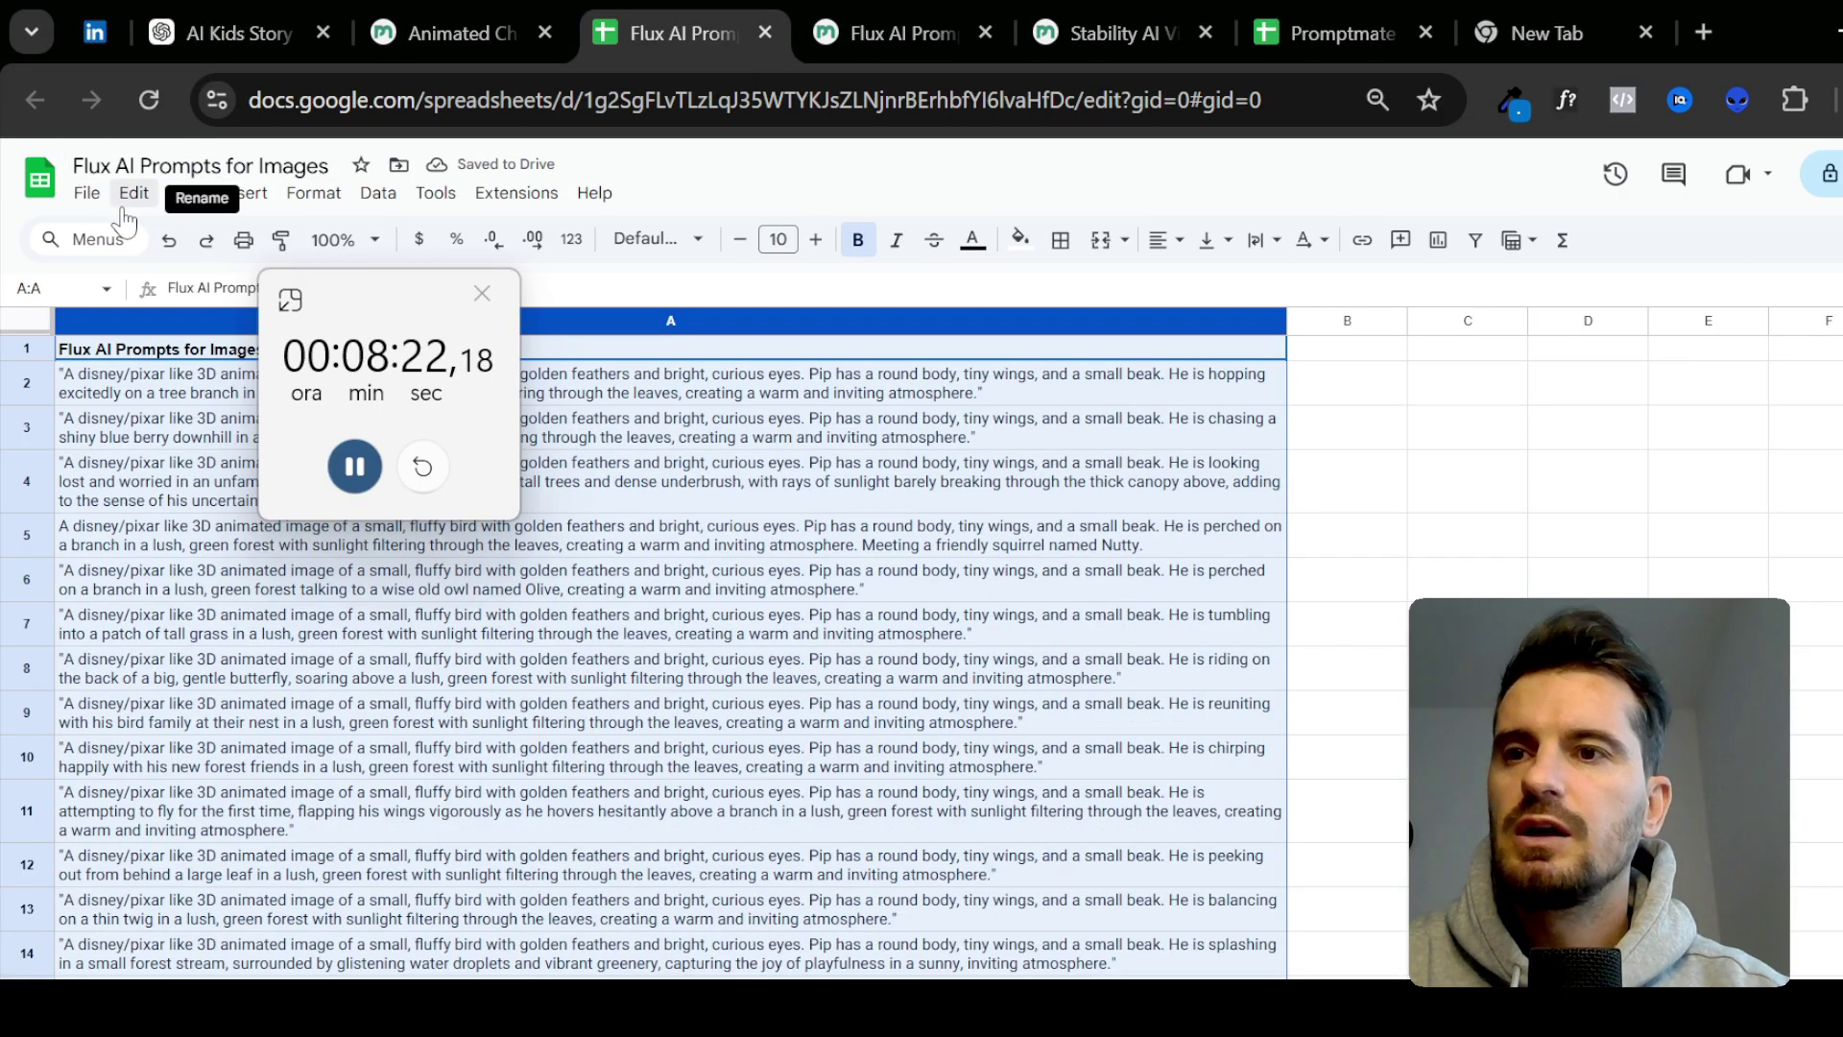
pyautogui.click(85, 193)
pyautogui.moveTo(169, 494)
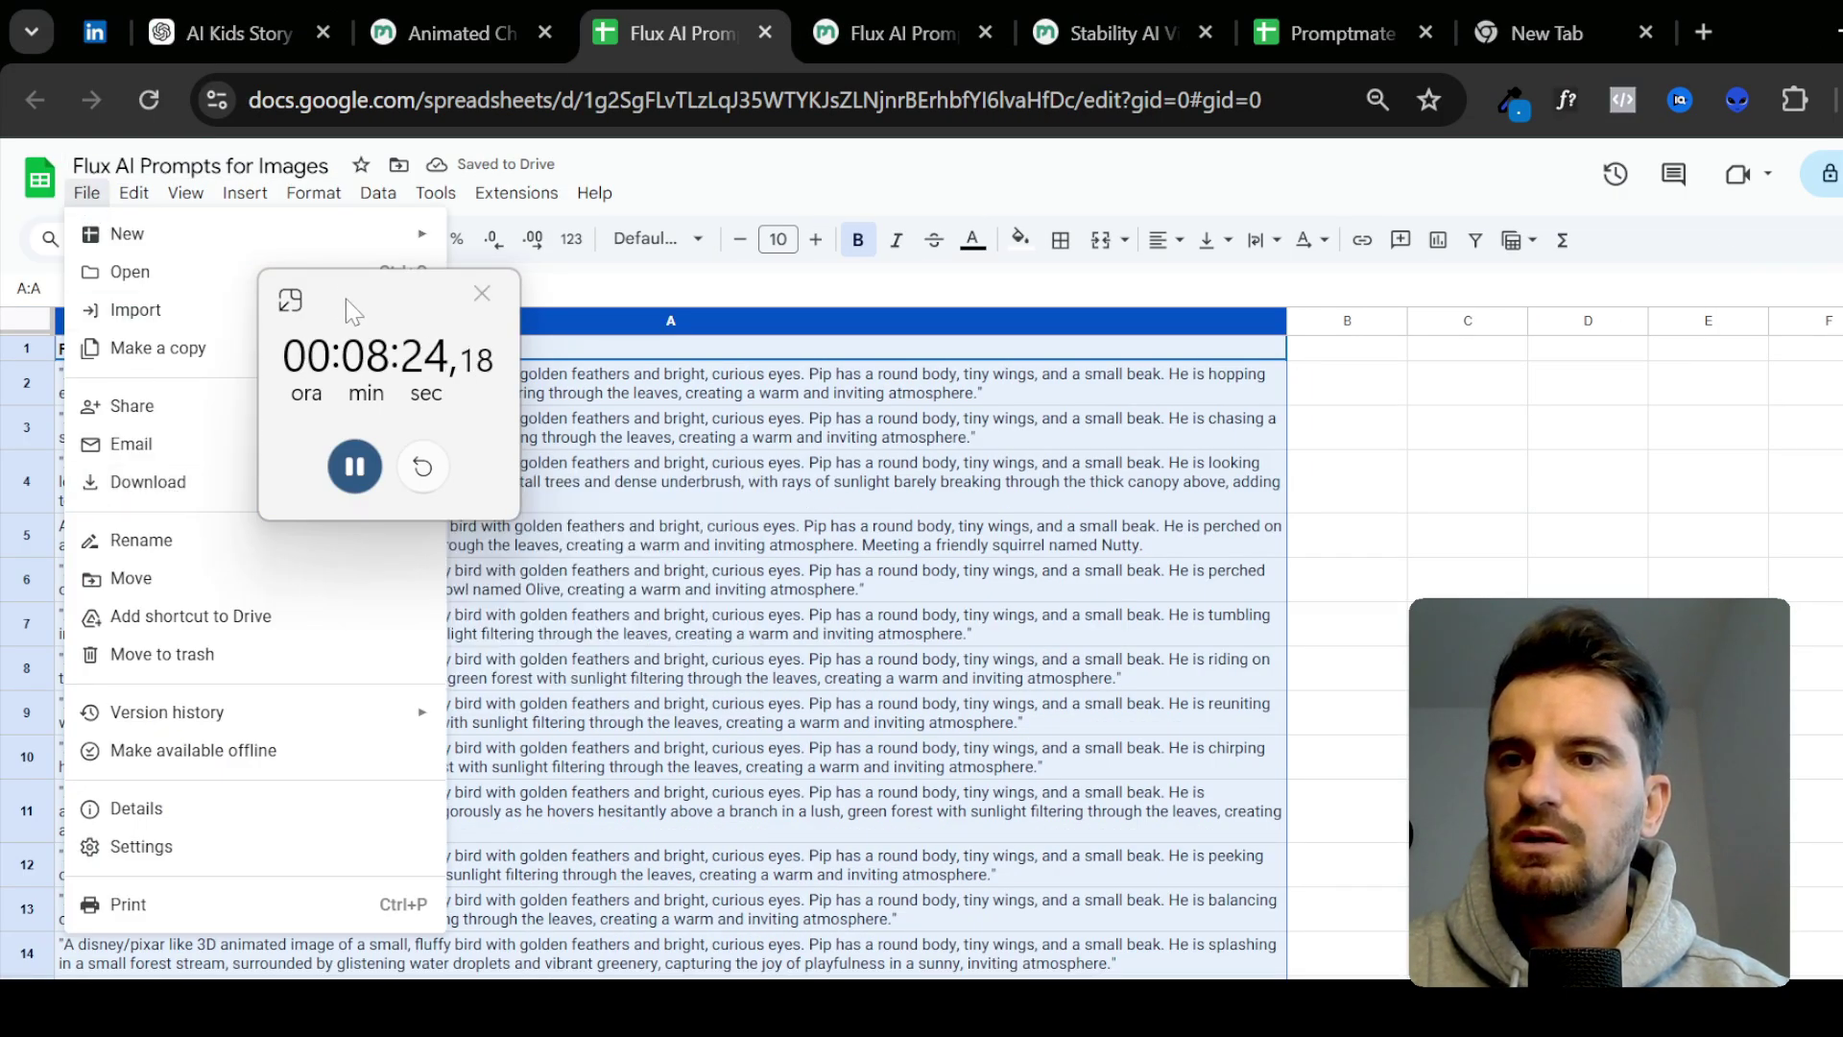
pyautogui.moveTo(345, 308); pyautogui.dragTo(347, 196)
pyautogui.click(86, 193)
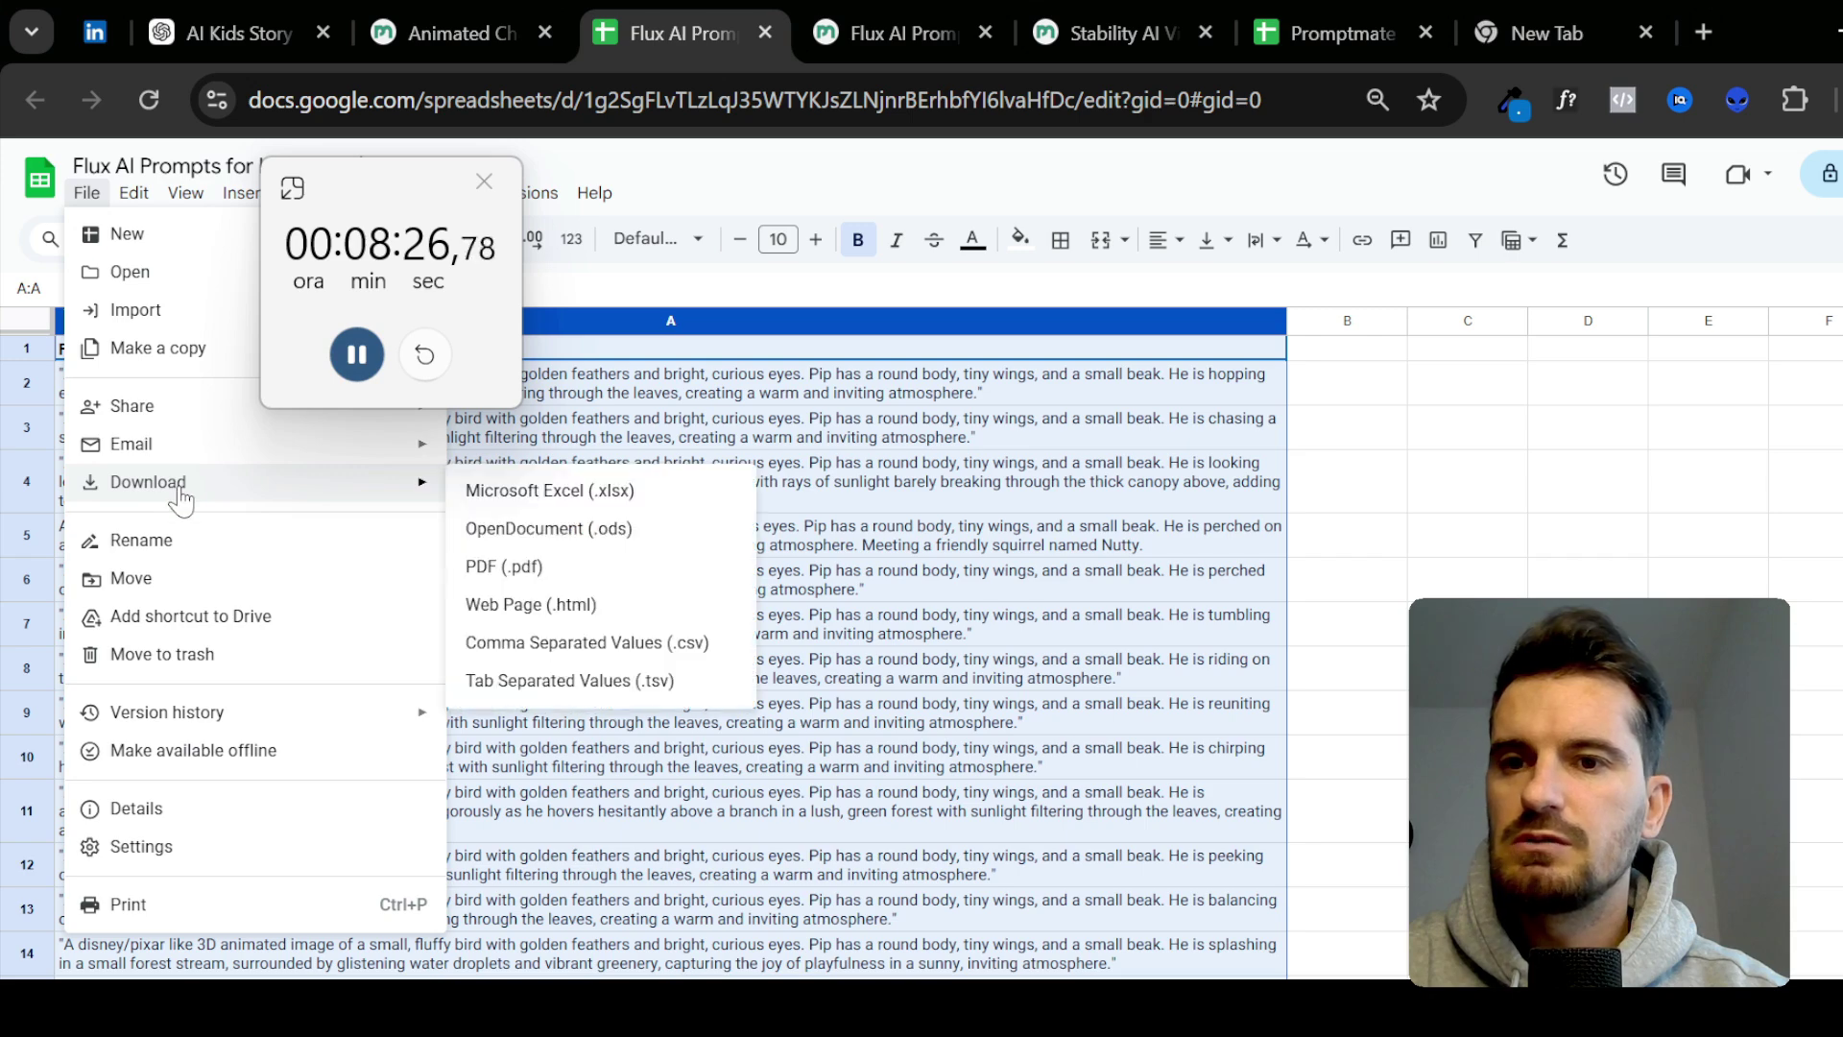
pyautogui.click(542, 638)
# - Switch to the Flux AI Prompts for Images app in Promptmate and remove its previously loaded CSV file
pyautogui.click(893, 33)
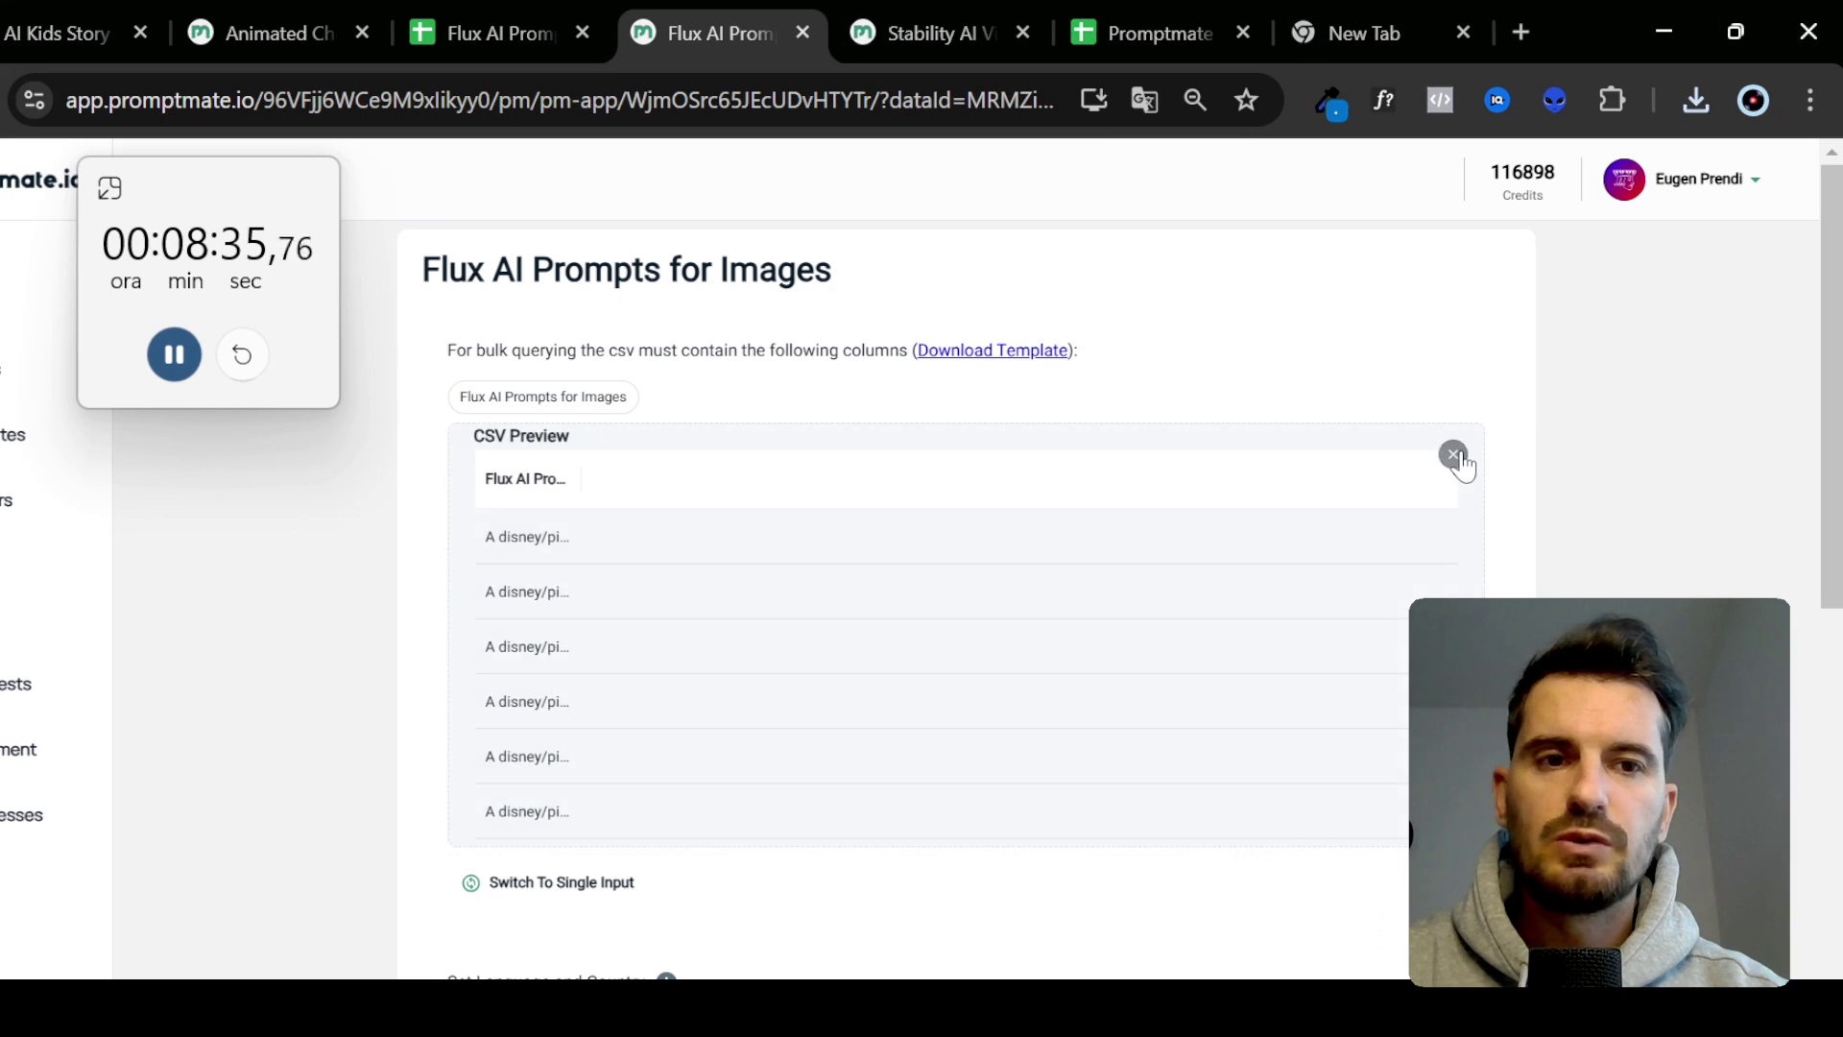
pyautogui.click(1455, 456)
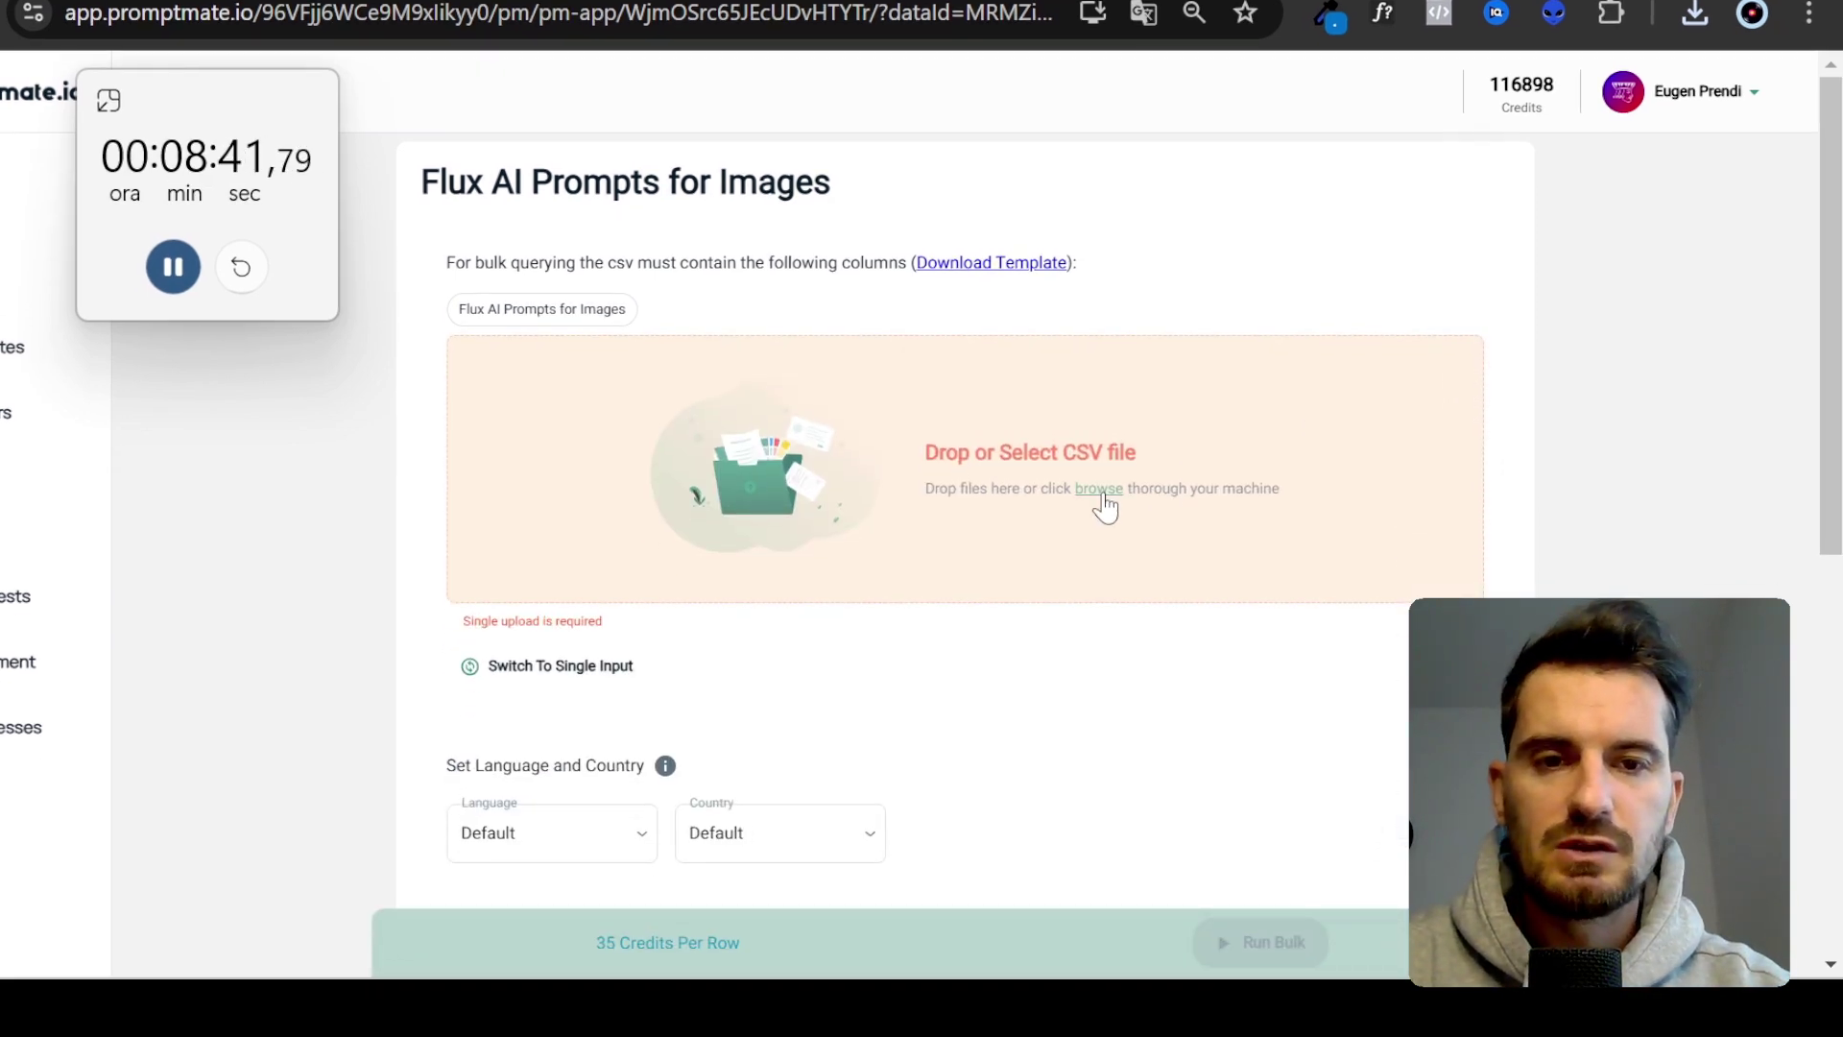
pyautogui.click(1101, 491)
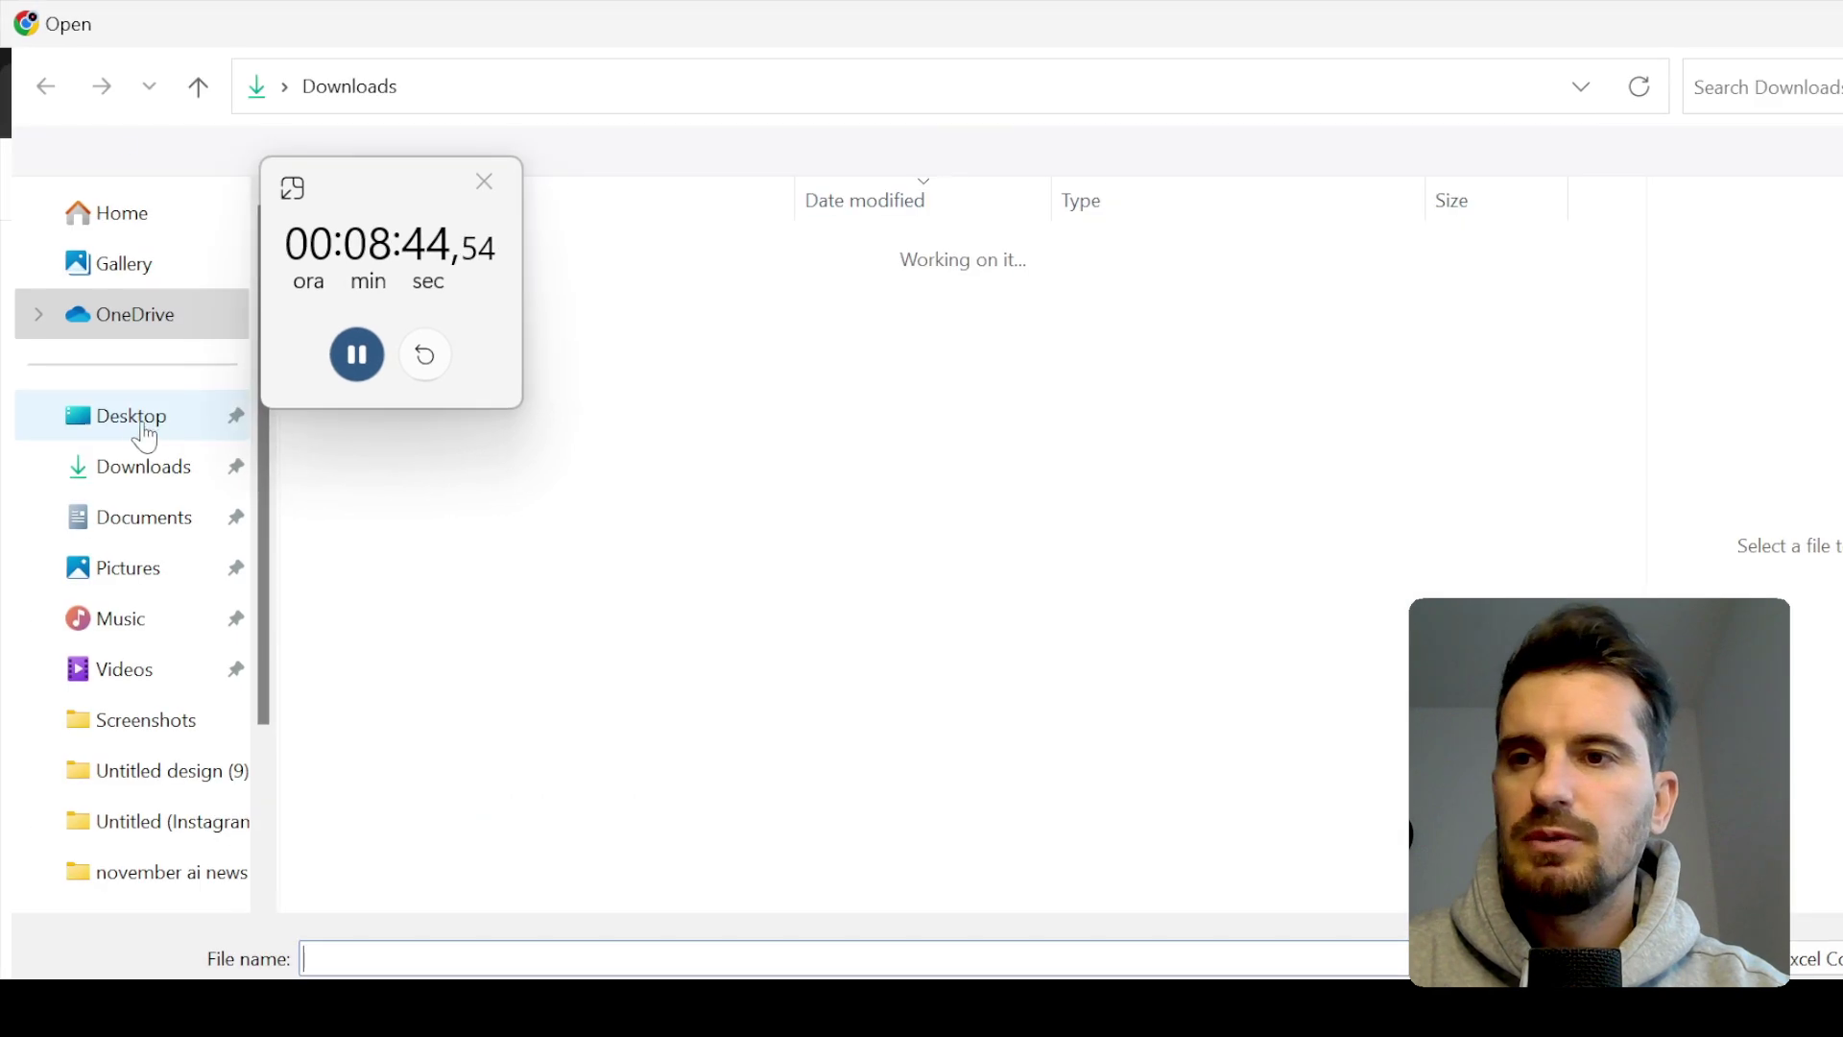
pyautogui.scroll(-2, 144, 437)
pyautogui.click(145, 436)
pyautogui.click(153, 354)
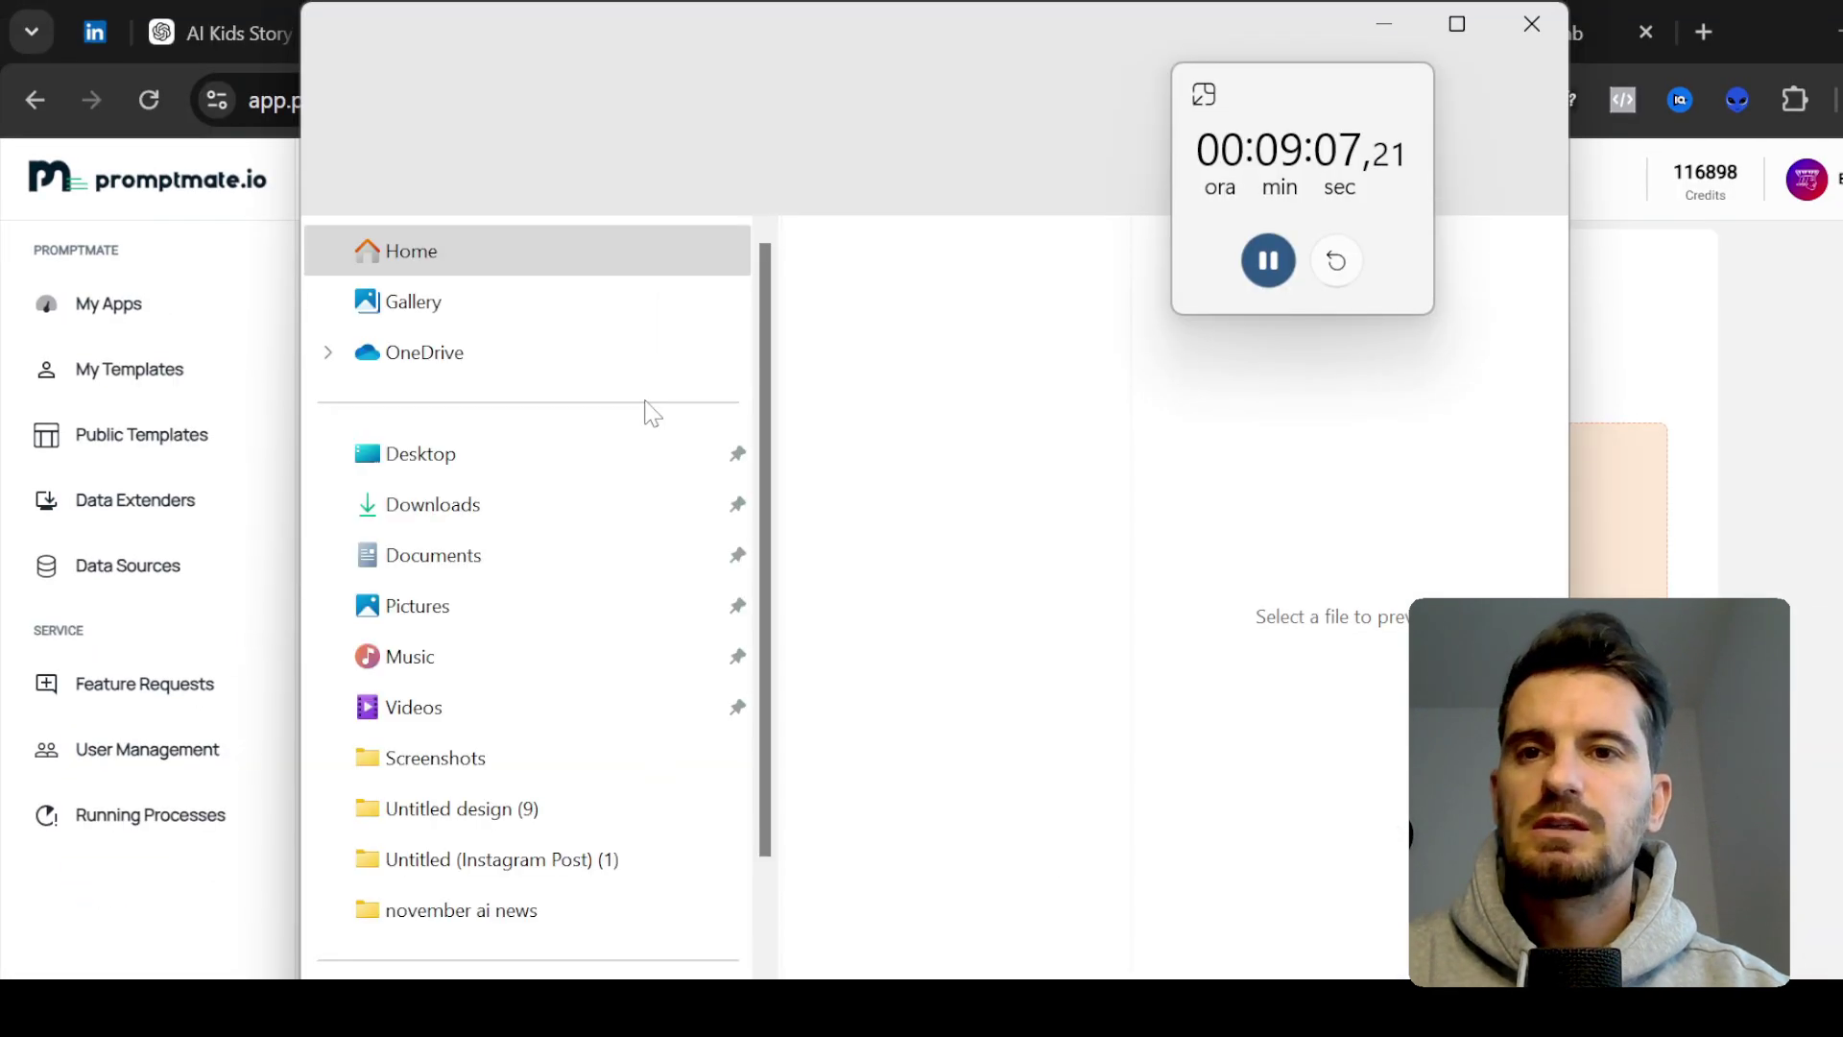
# - Load the Flux AI Prompts for Images CSV from the Downloads folder in File Explorer into the Promptmate app and run the bulk queries
pyautogui.click(474, 512)
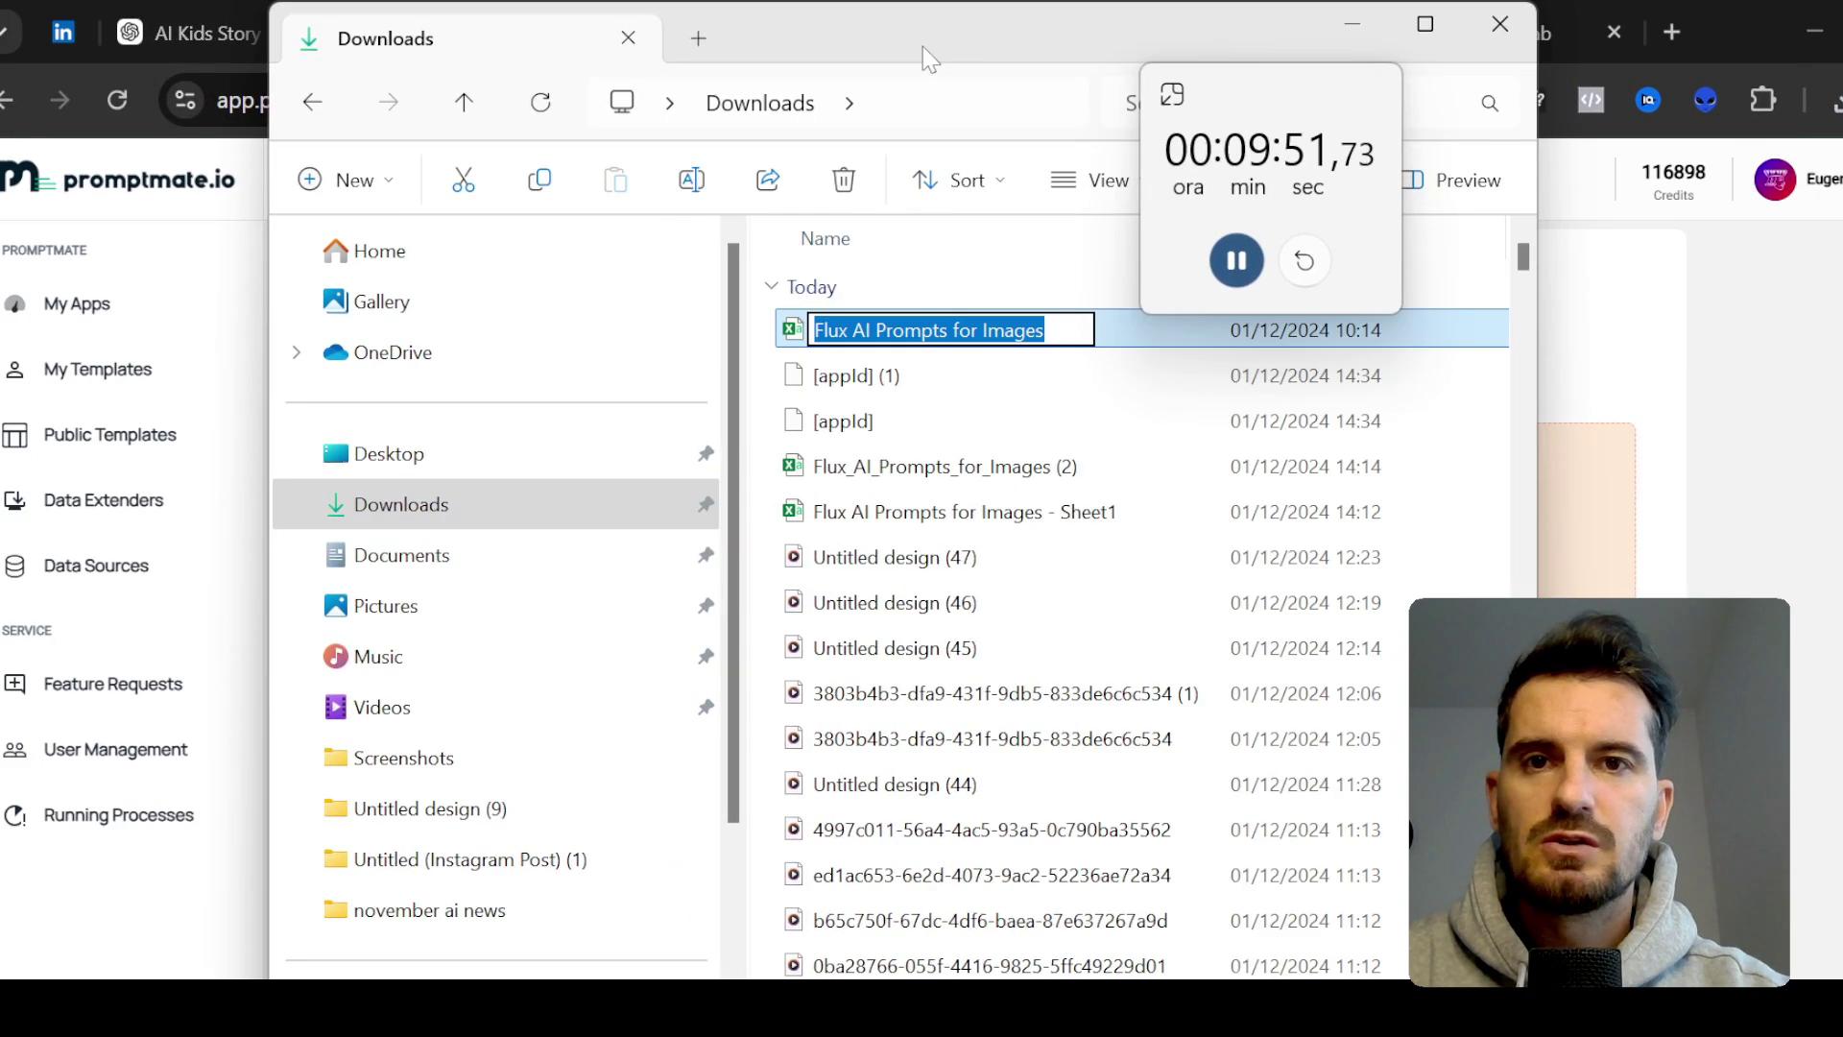
pyautogui.moveTo(919, 38); pyautogui.dragTo(1594, 235)
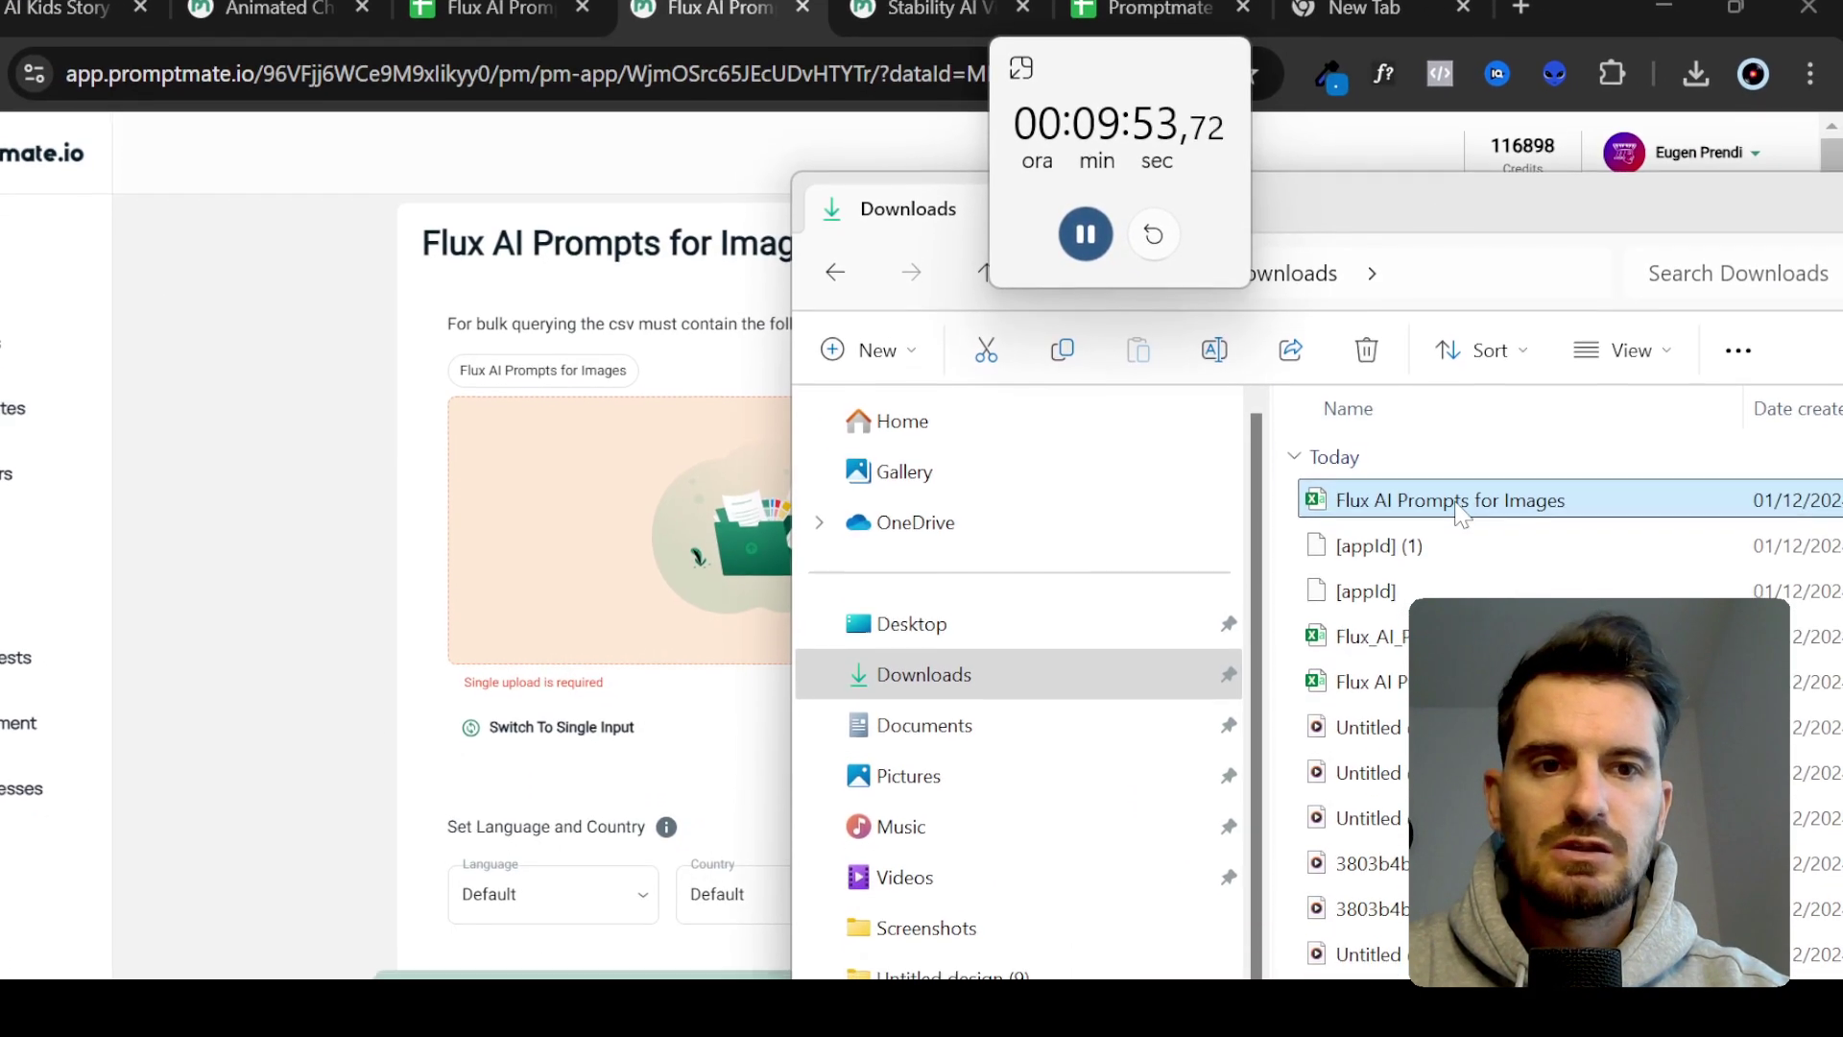
pyautogui.moveTo(1626, 527); pyautogui.dragTo(757, 565)
pyautogui.moveTo(724, 505); pyautogui.dragTo(710, 513)
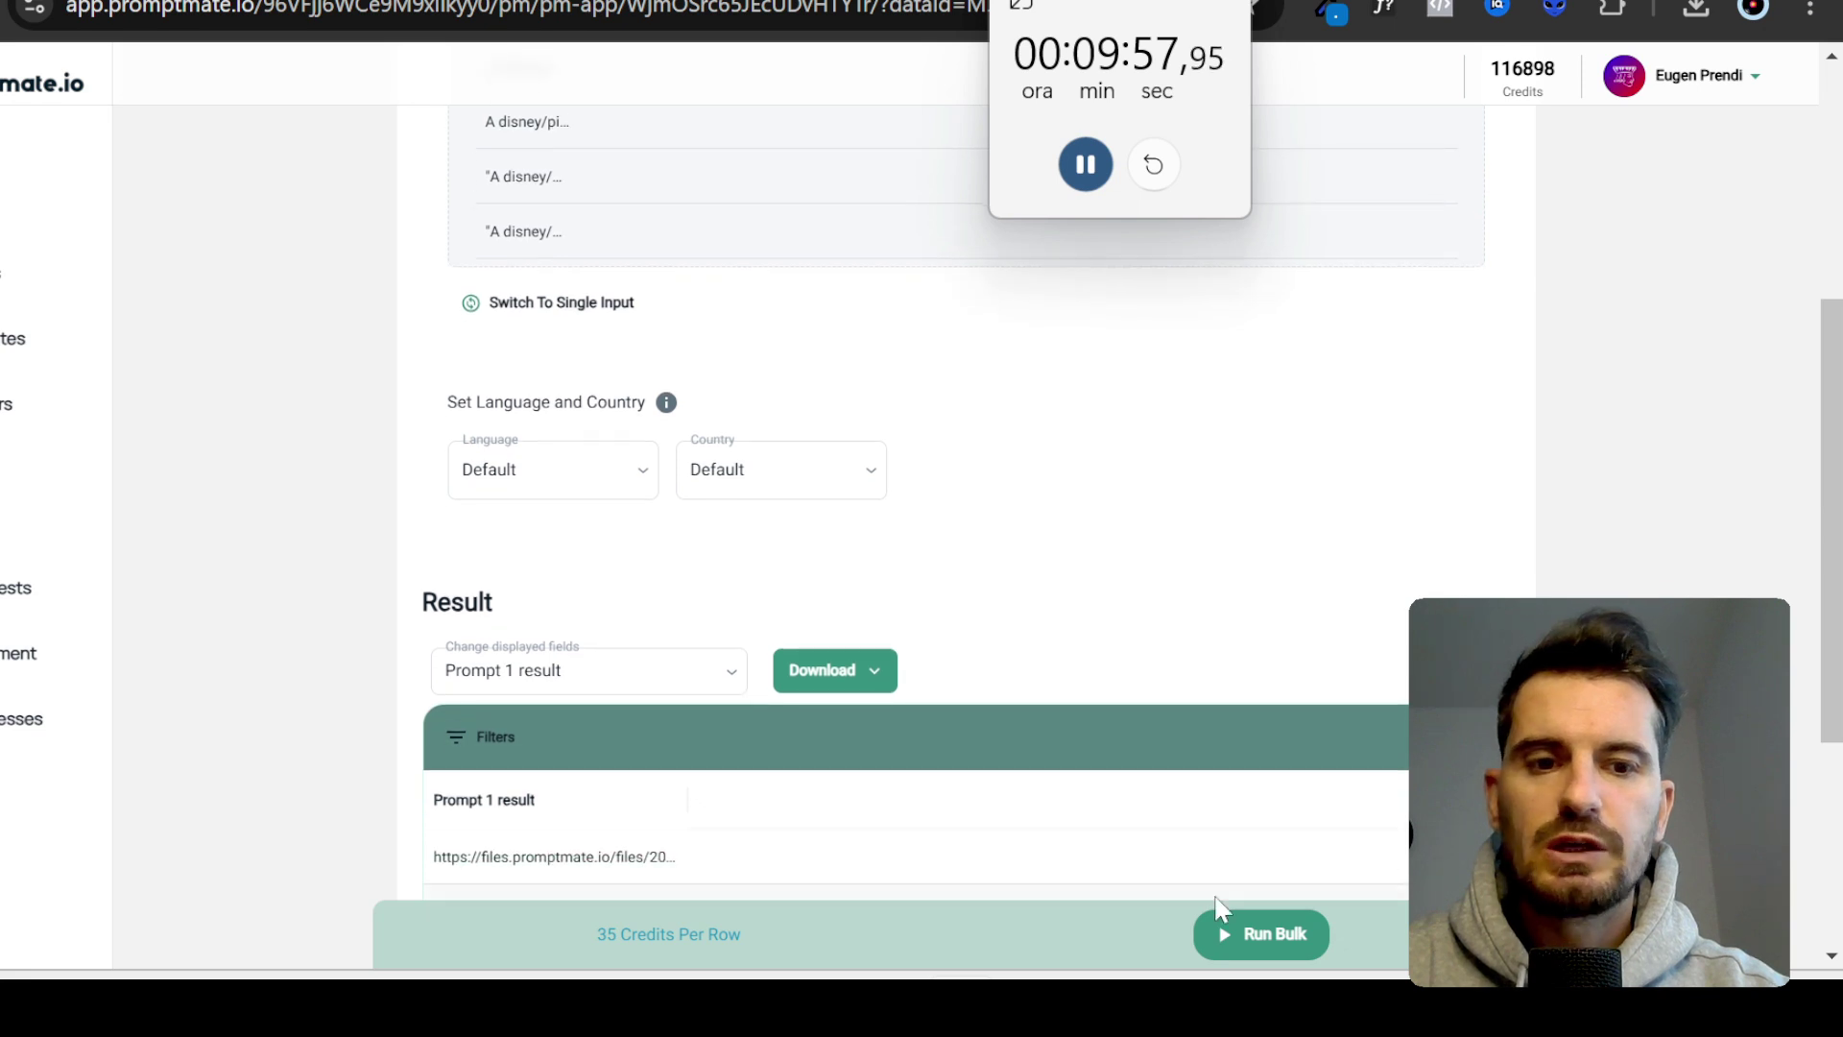
pyautogui.click(1253, 941)
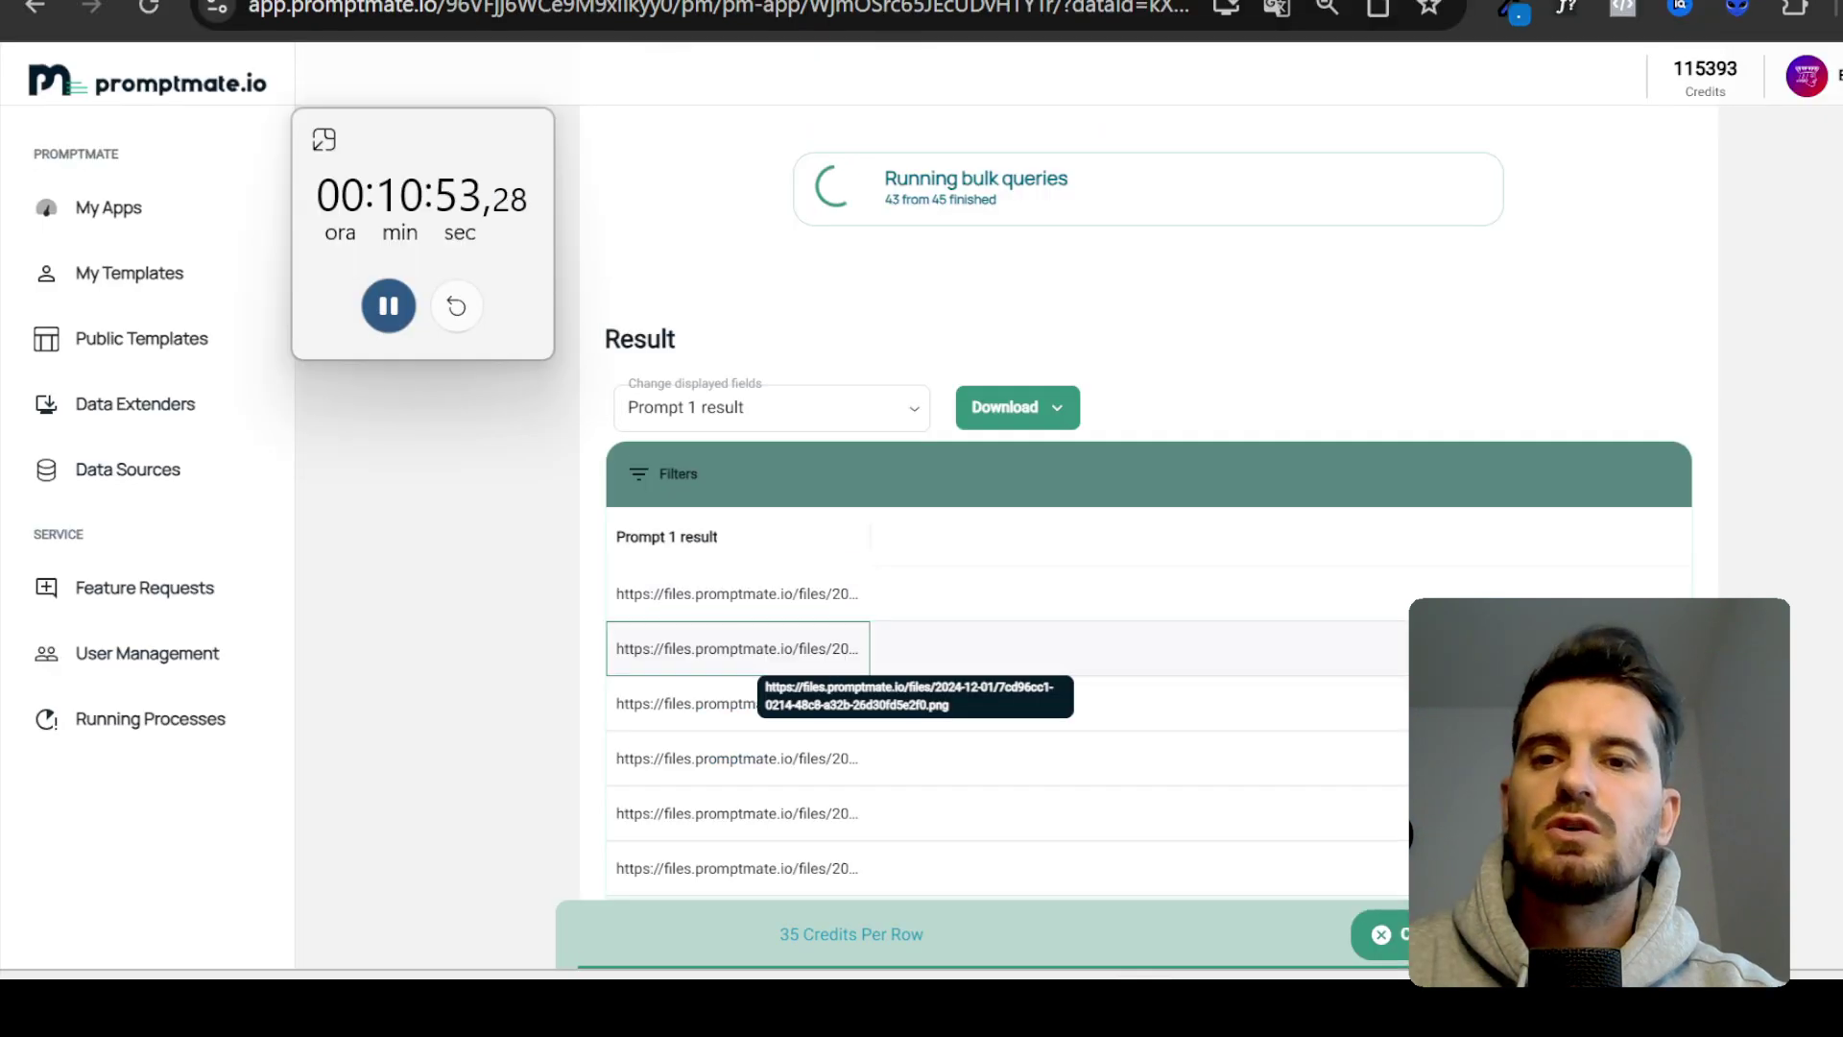
# - Open the second result's image link in a new browser tab and page through the results table to its last page
pyautogui.tripleClick(830, 649)
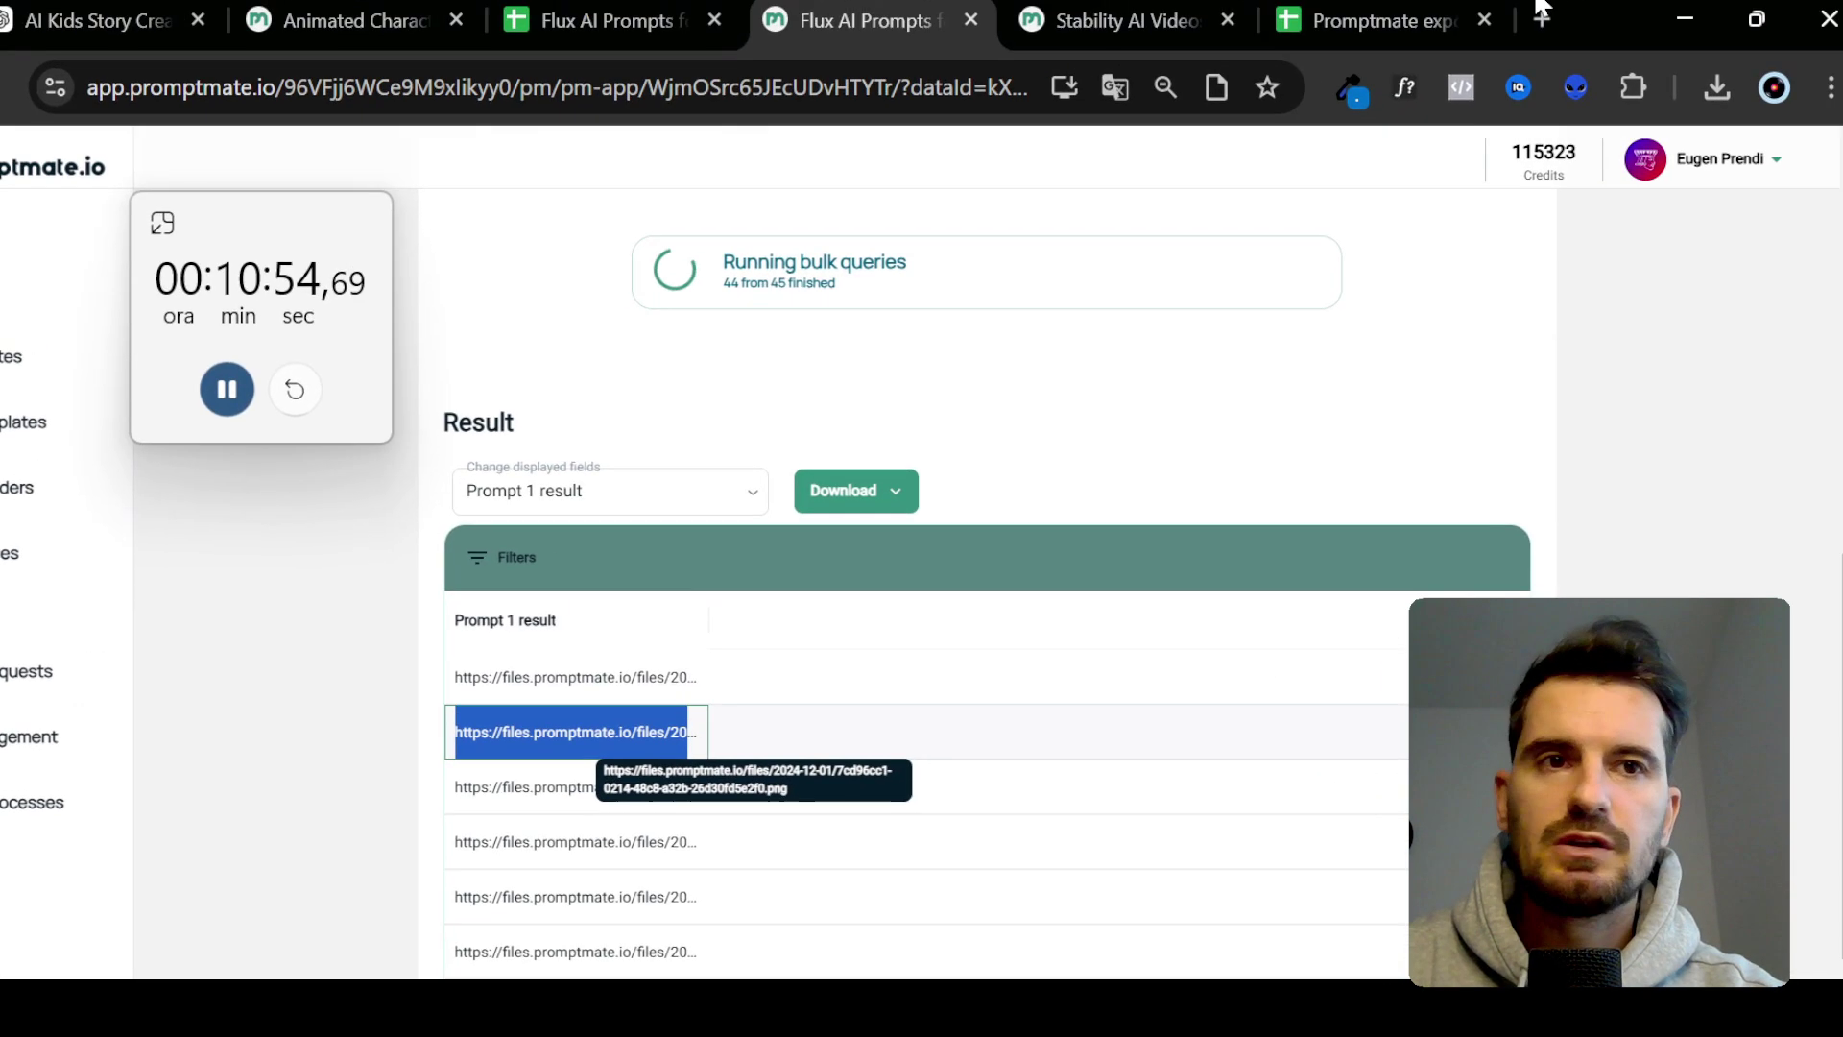
pyautogui.click(1521, 32)
pyautogui.hotkey('ctrl', 'v')
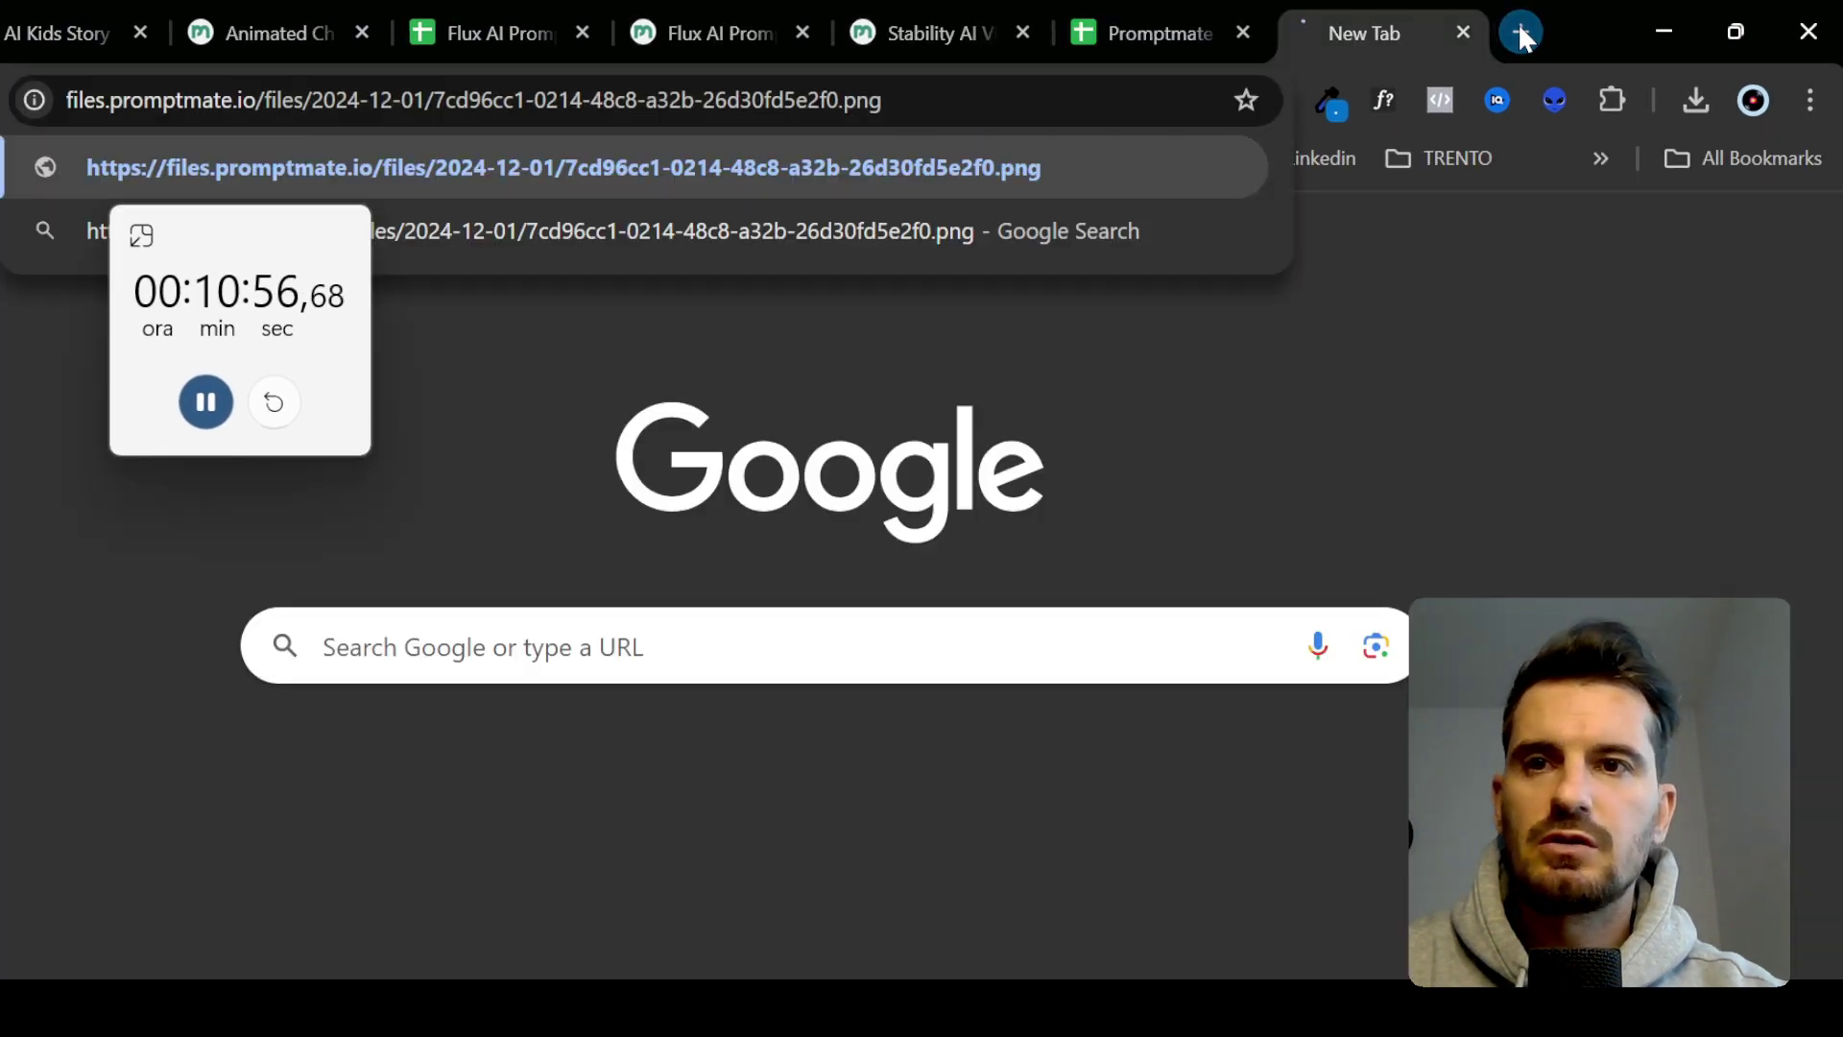
pyautogui.press('Return')
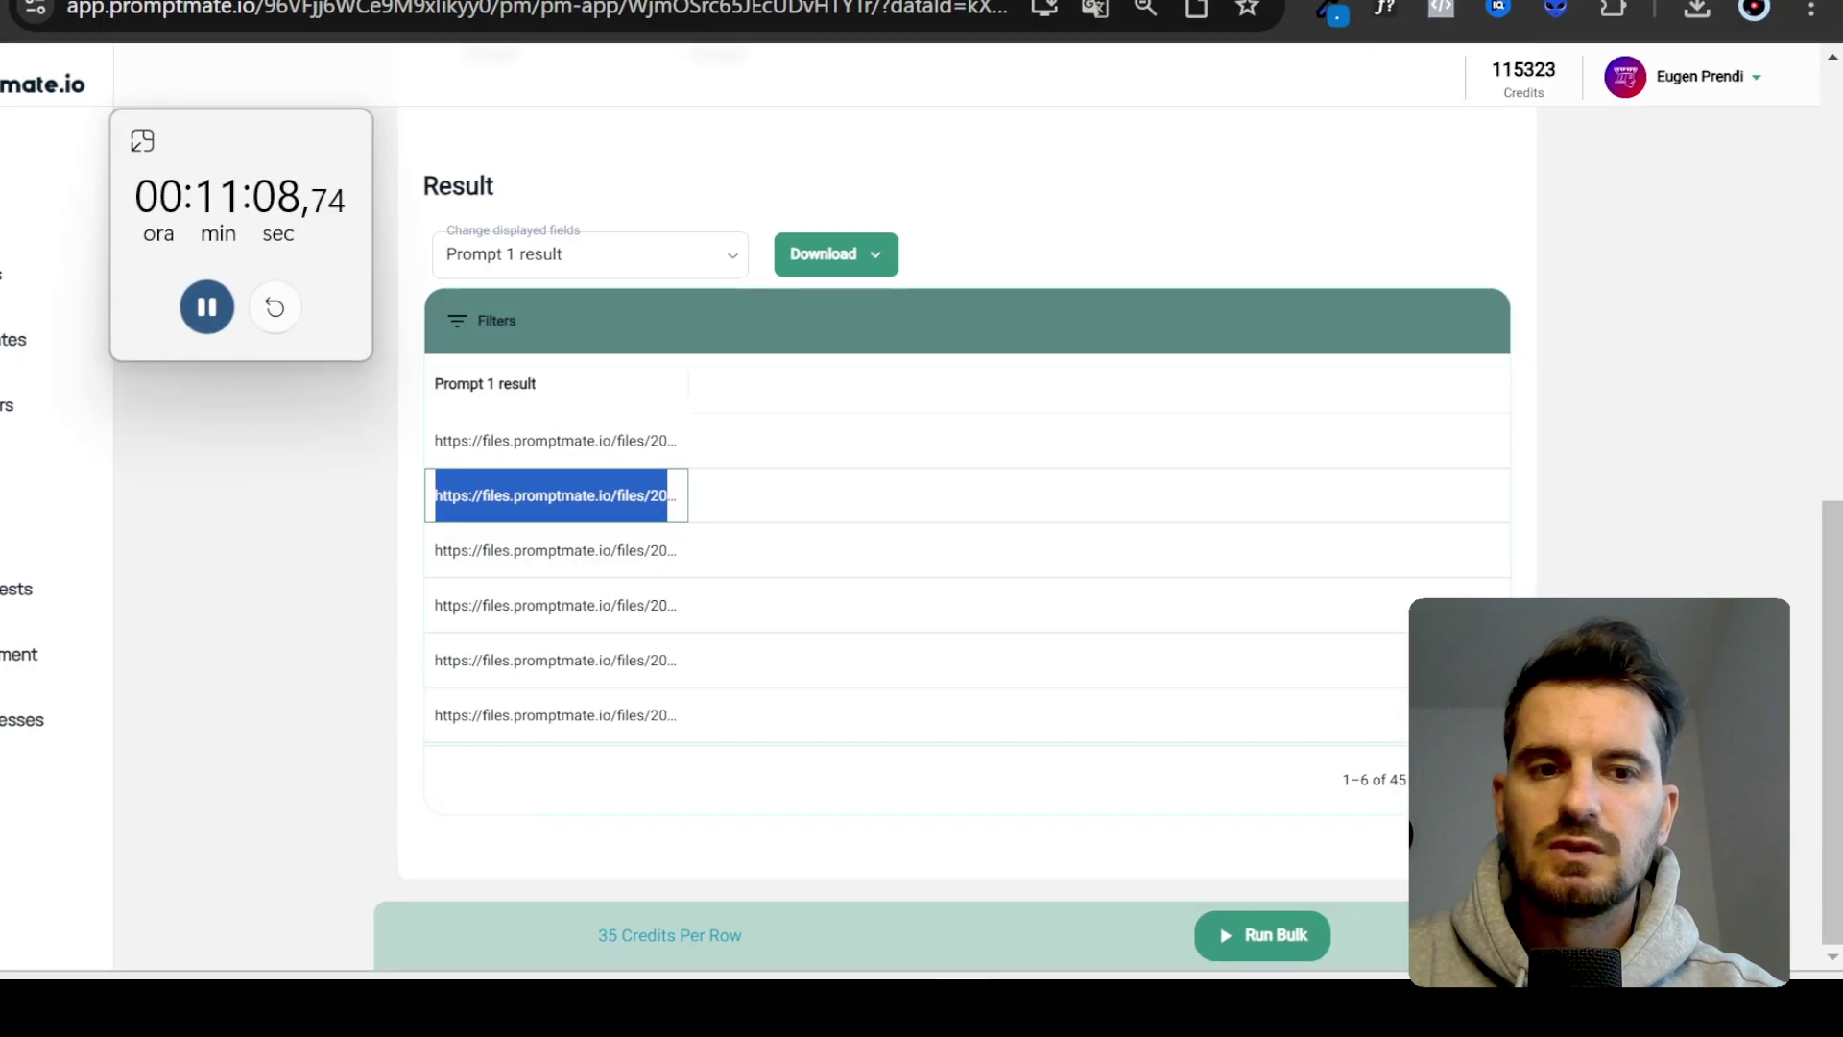
pyautogui.click(1489, 779)
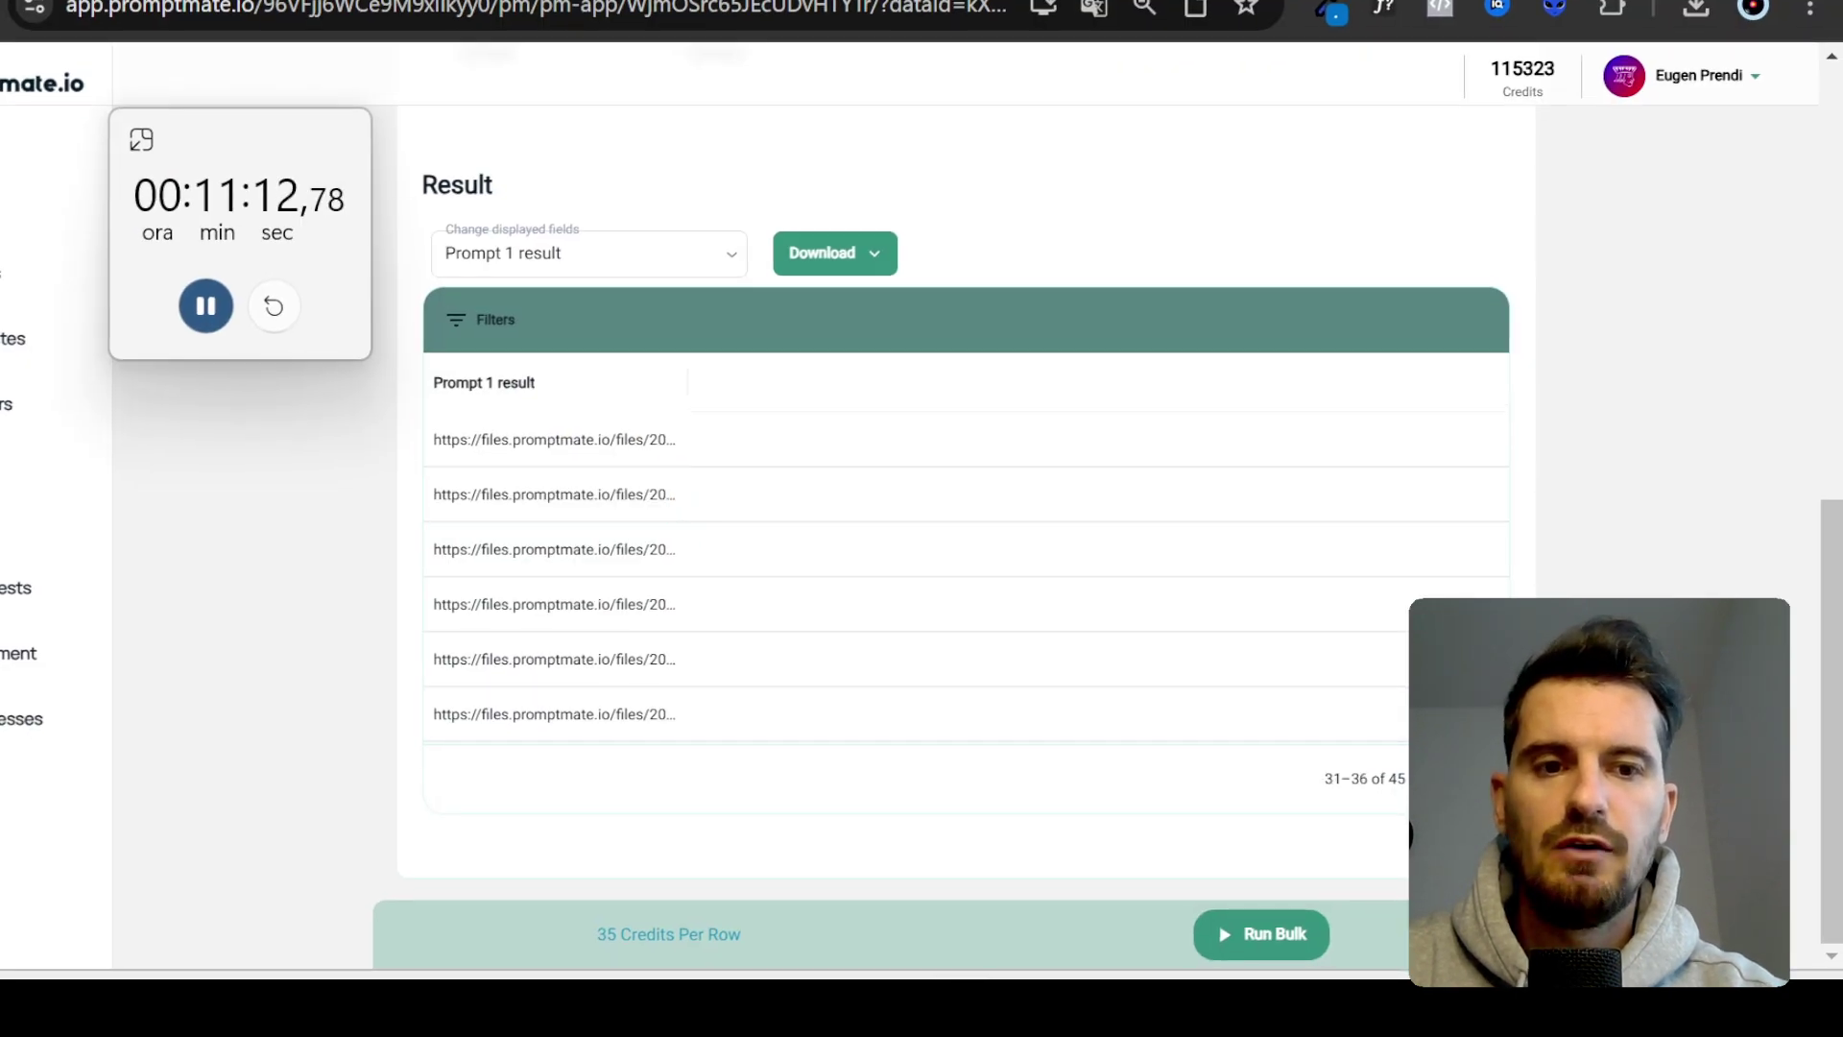
pyautogui.click(1488, 778)
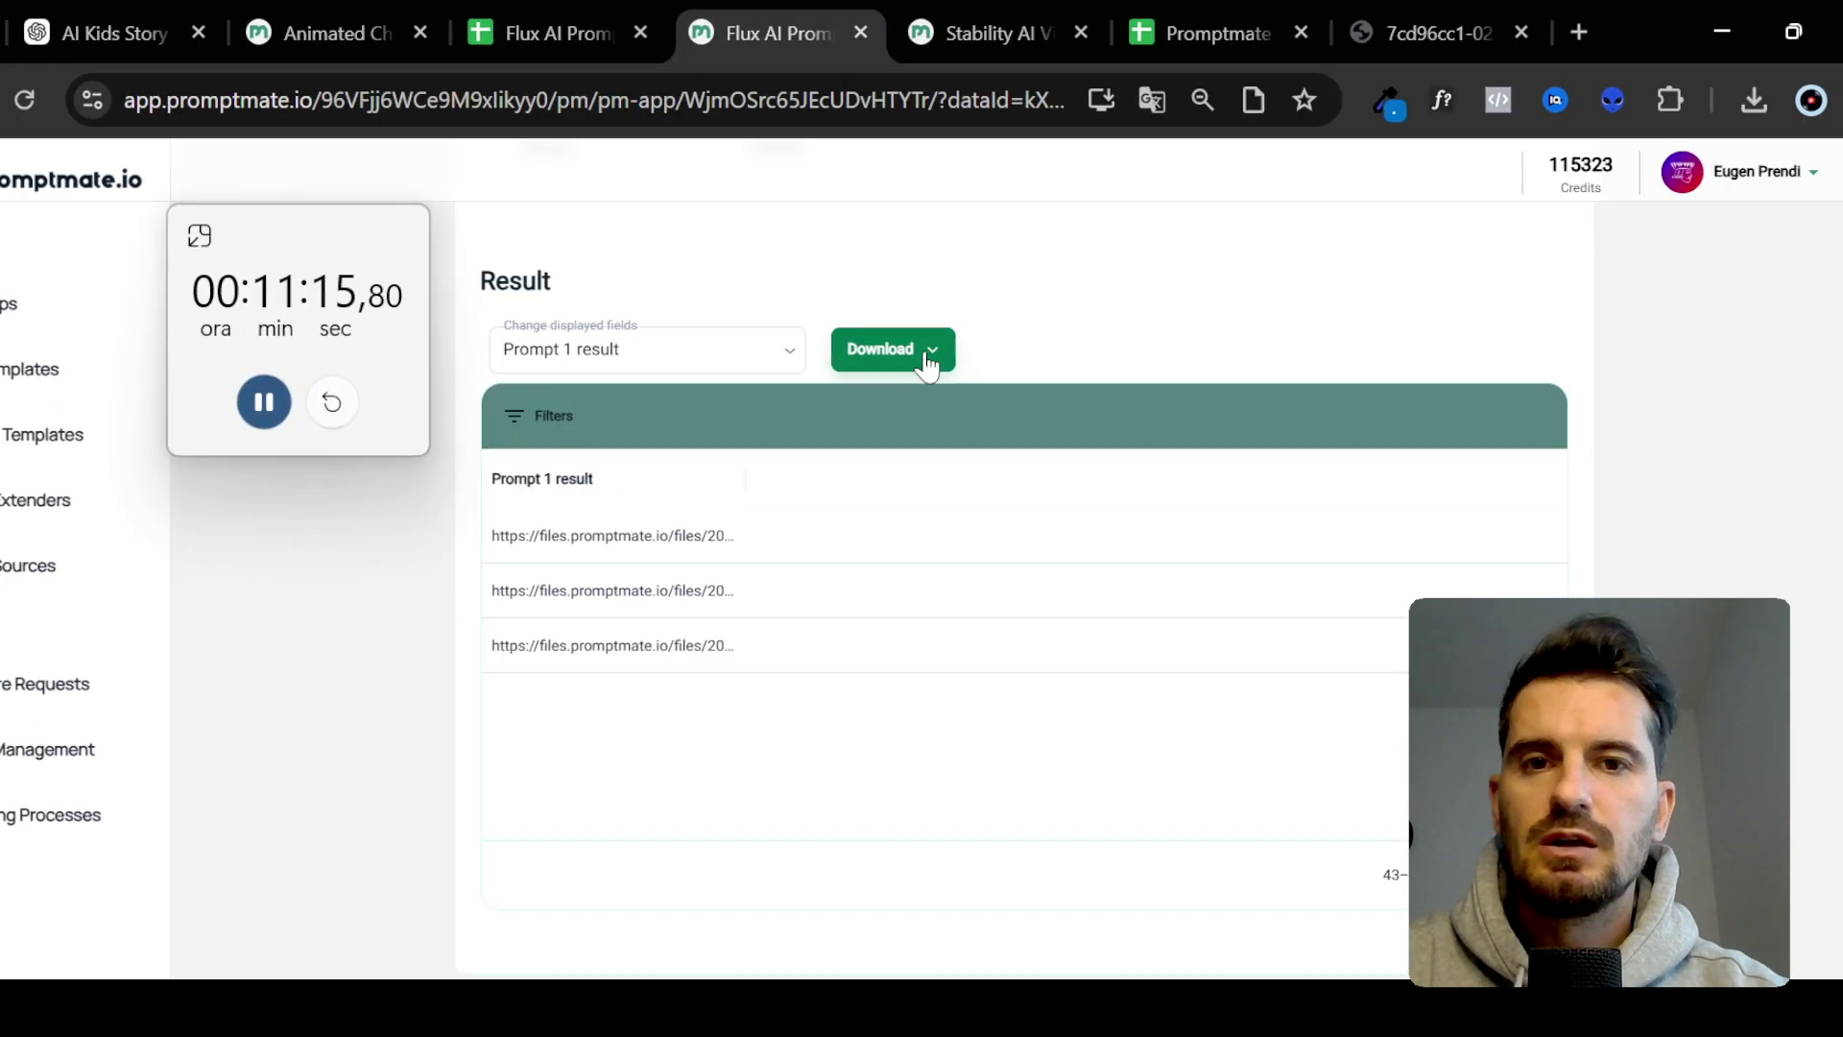
# - Download the Flux image results as CSV, load that file into the Stability AI Videos for Kids 2 FINAL app and run the bulk queries
pyautogui.click(873, 255)
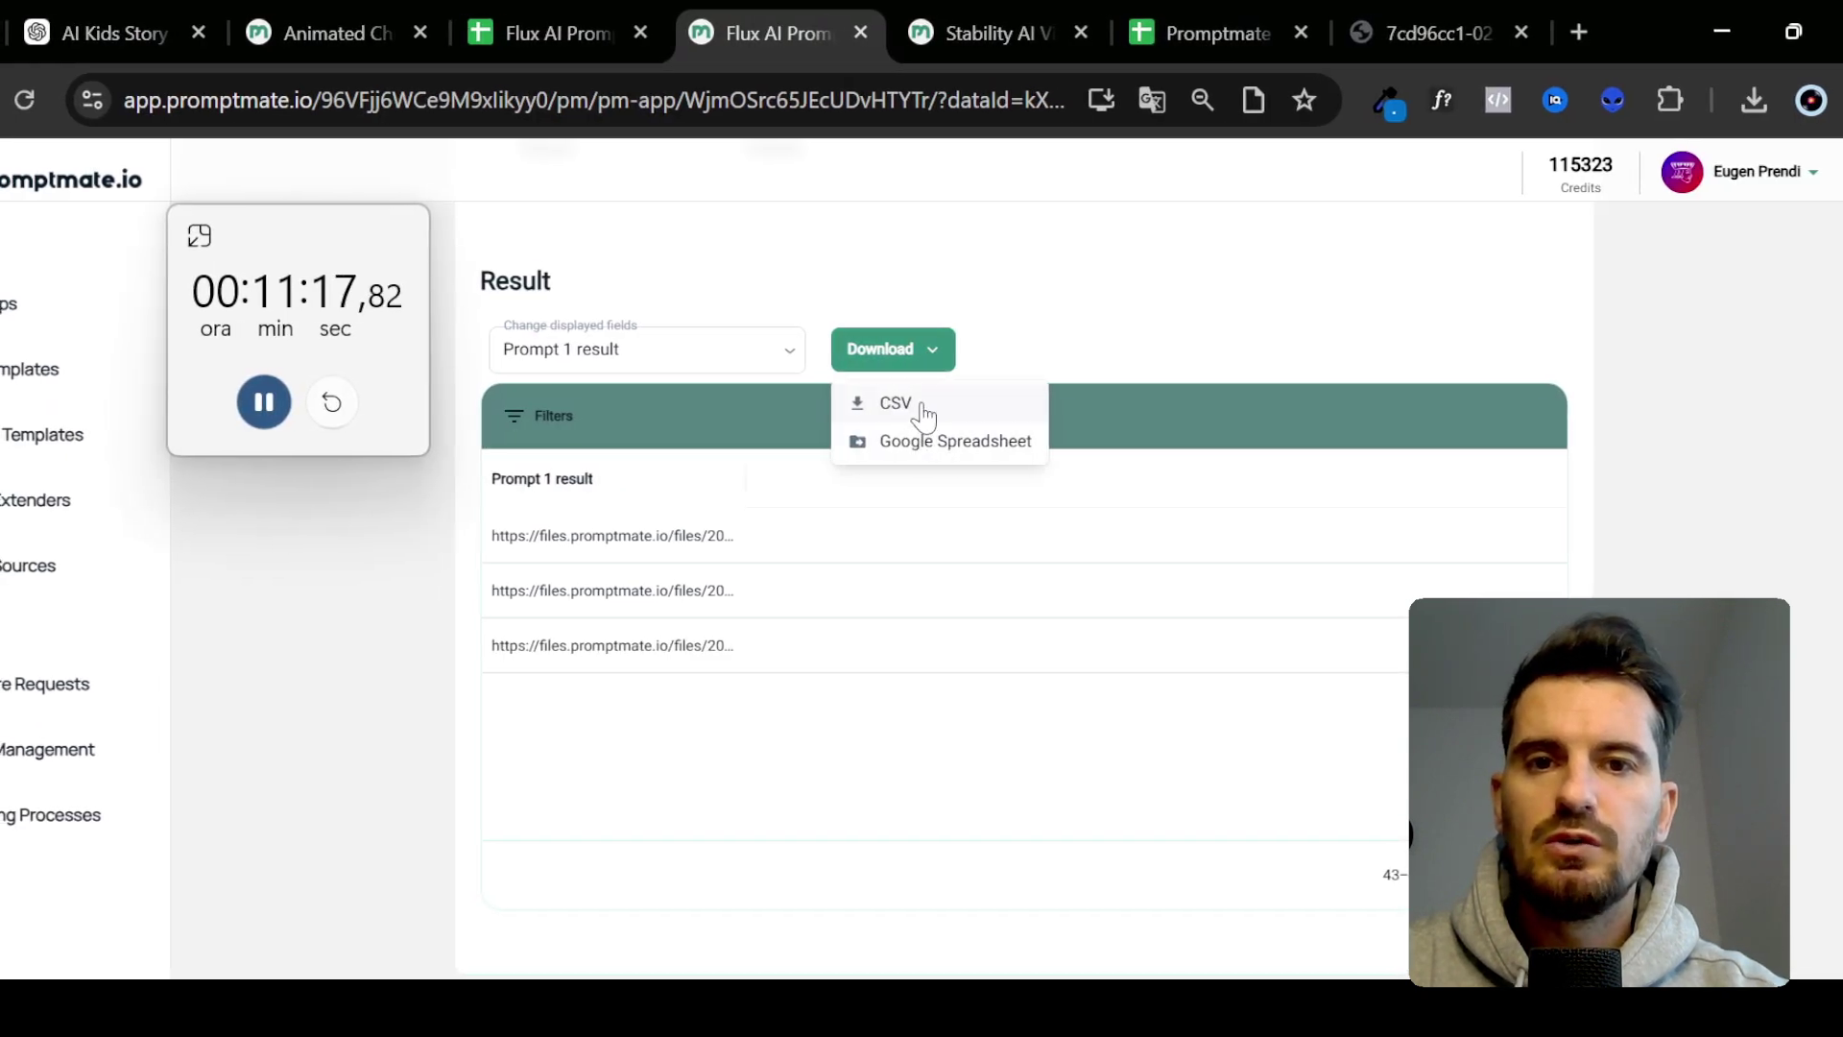
pyautogui.click(925, 415)
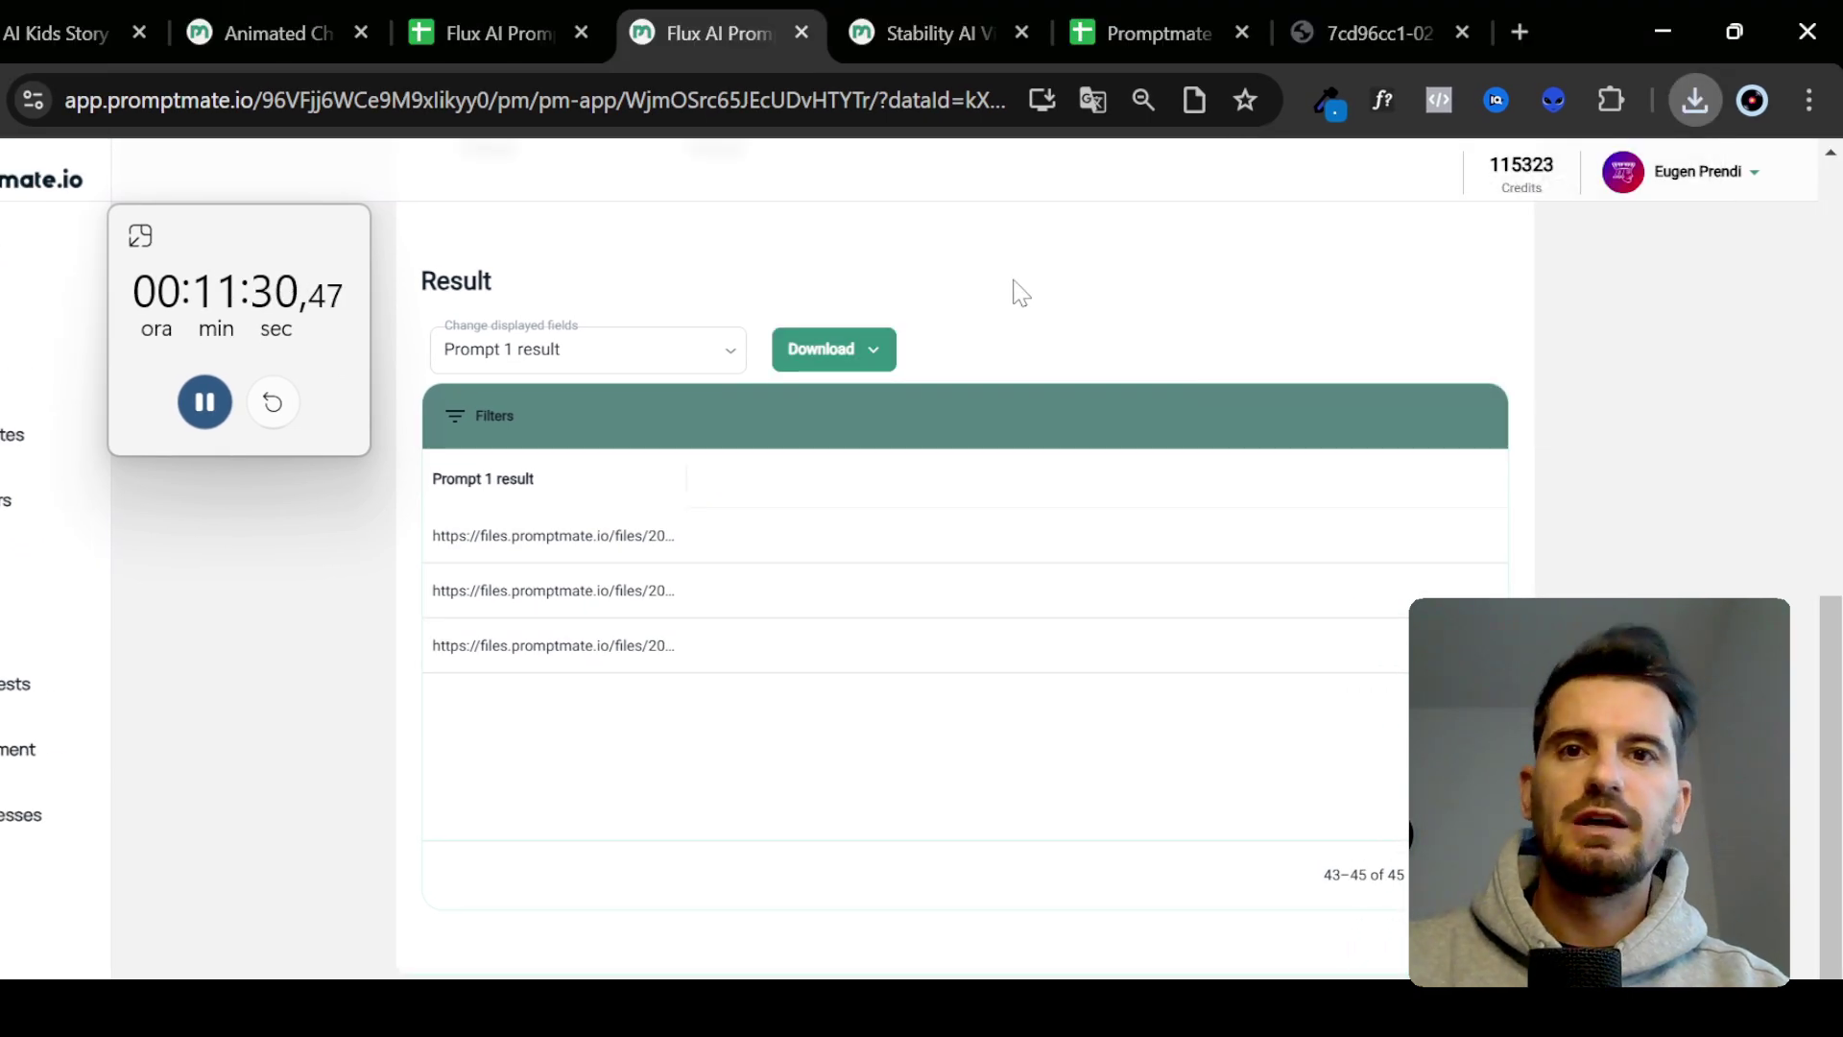
pyautogui.click(989, 33)
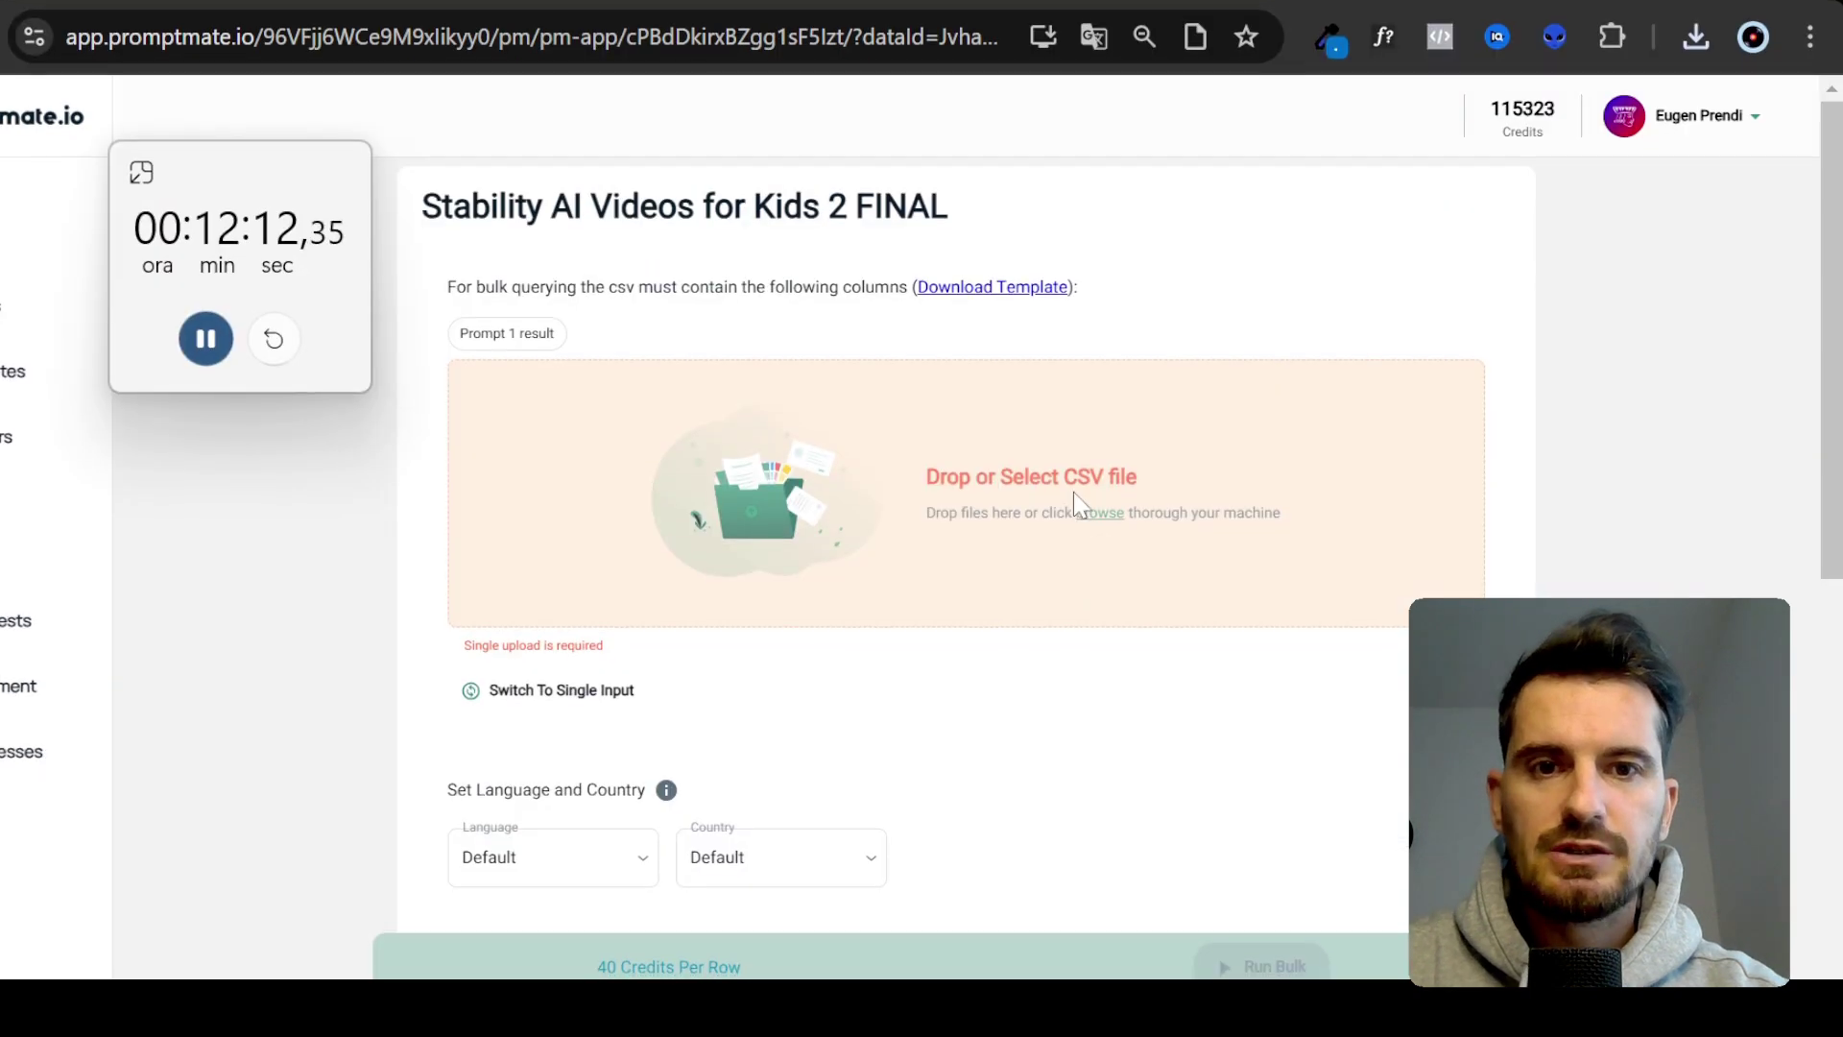
pyautogui.click(1073, 494)
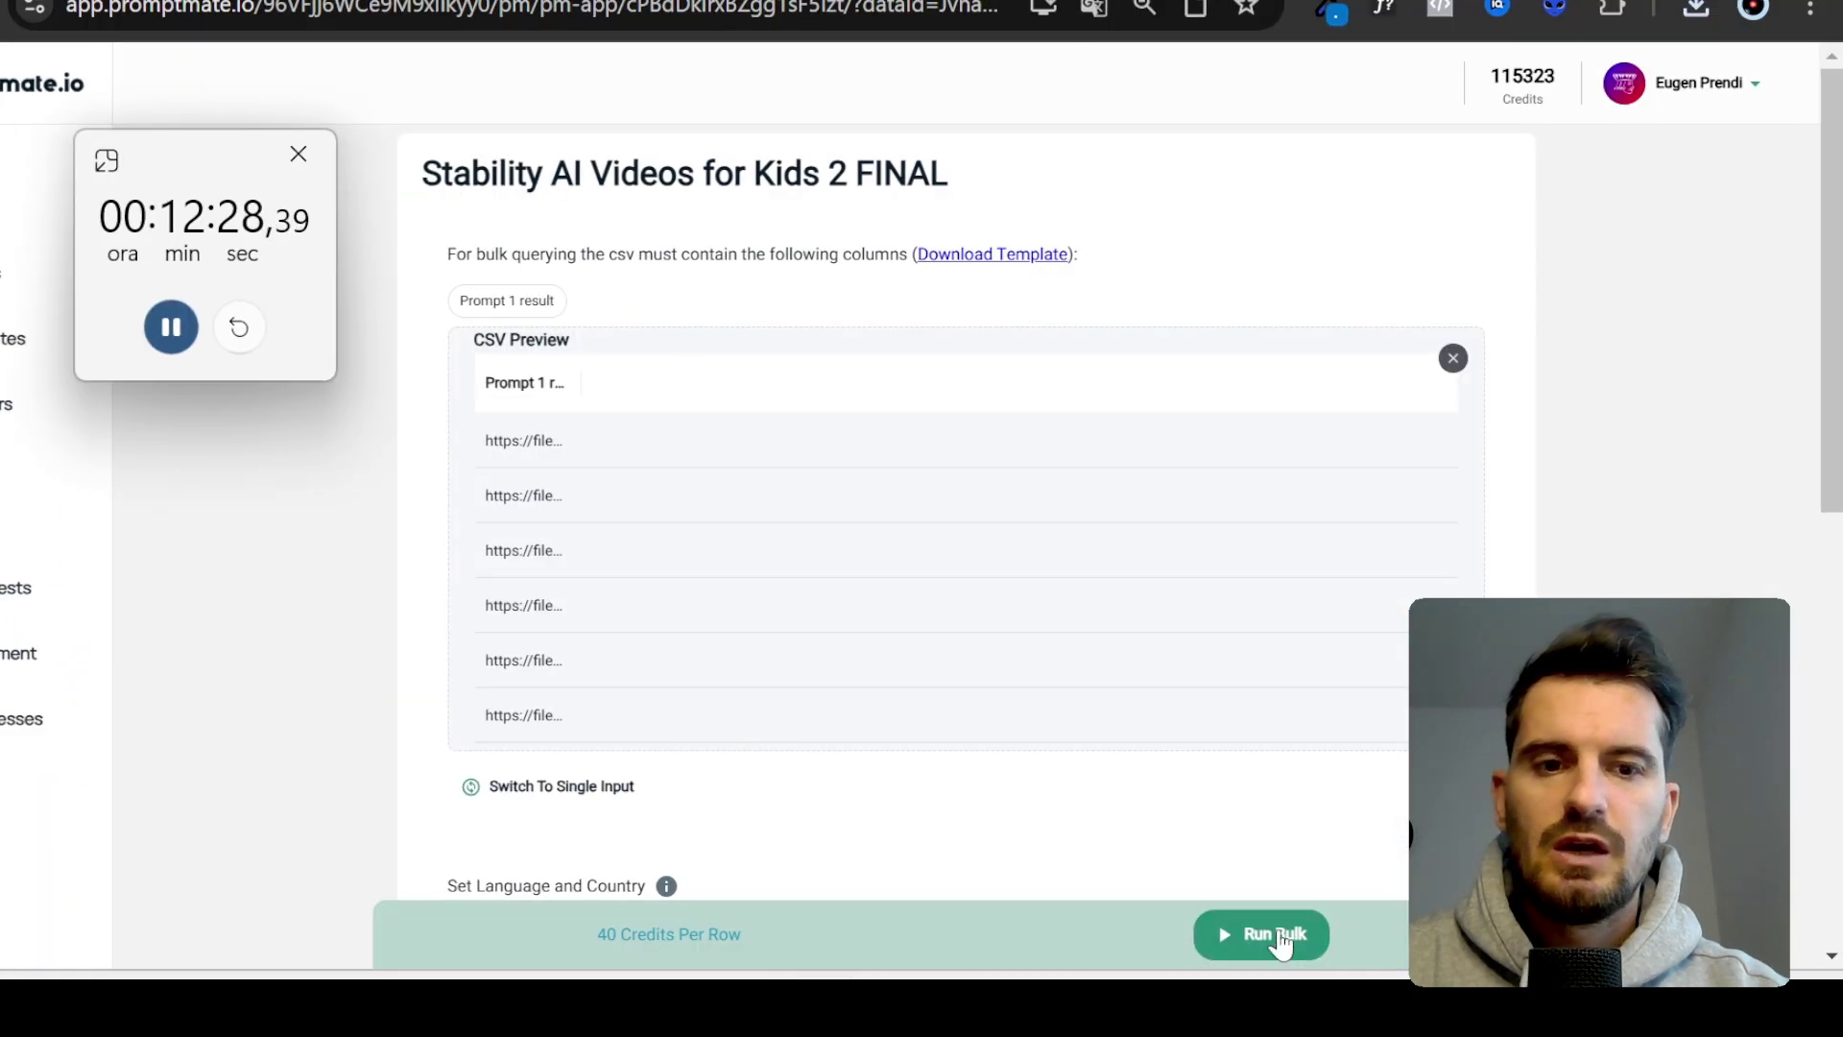
pyautogui.click(1265, 939)
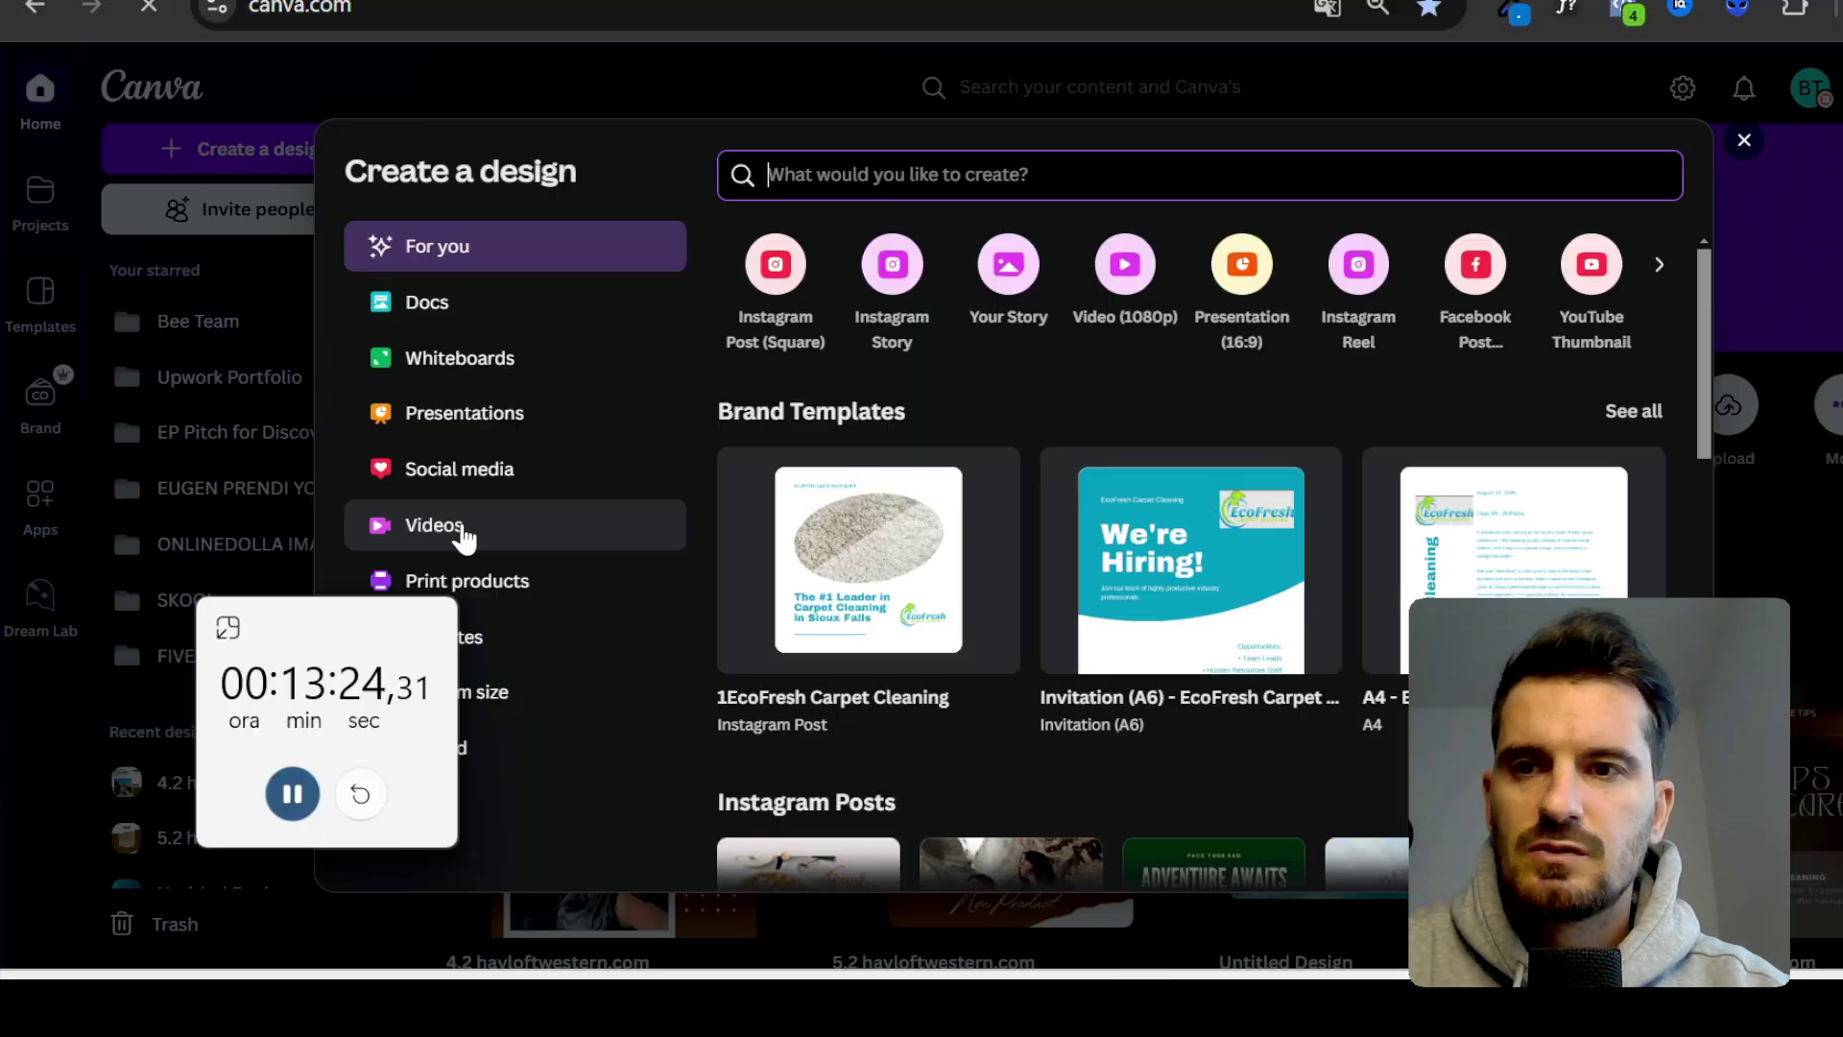
# - Create a Video (1080p) design in Canva and add blank pages until it has five
pyautogui.click(461, 528)
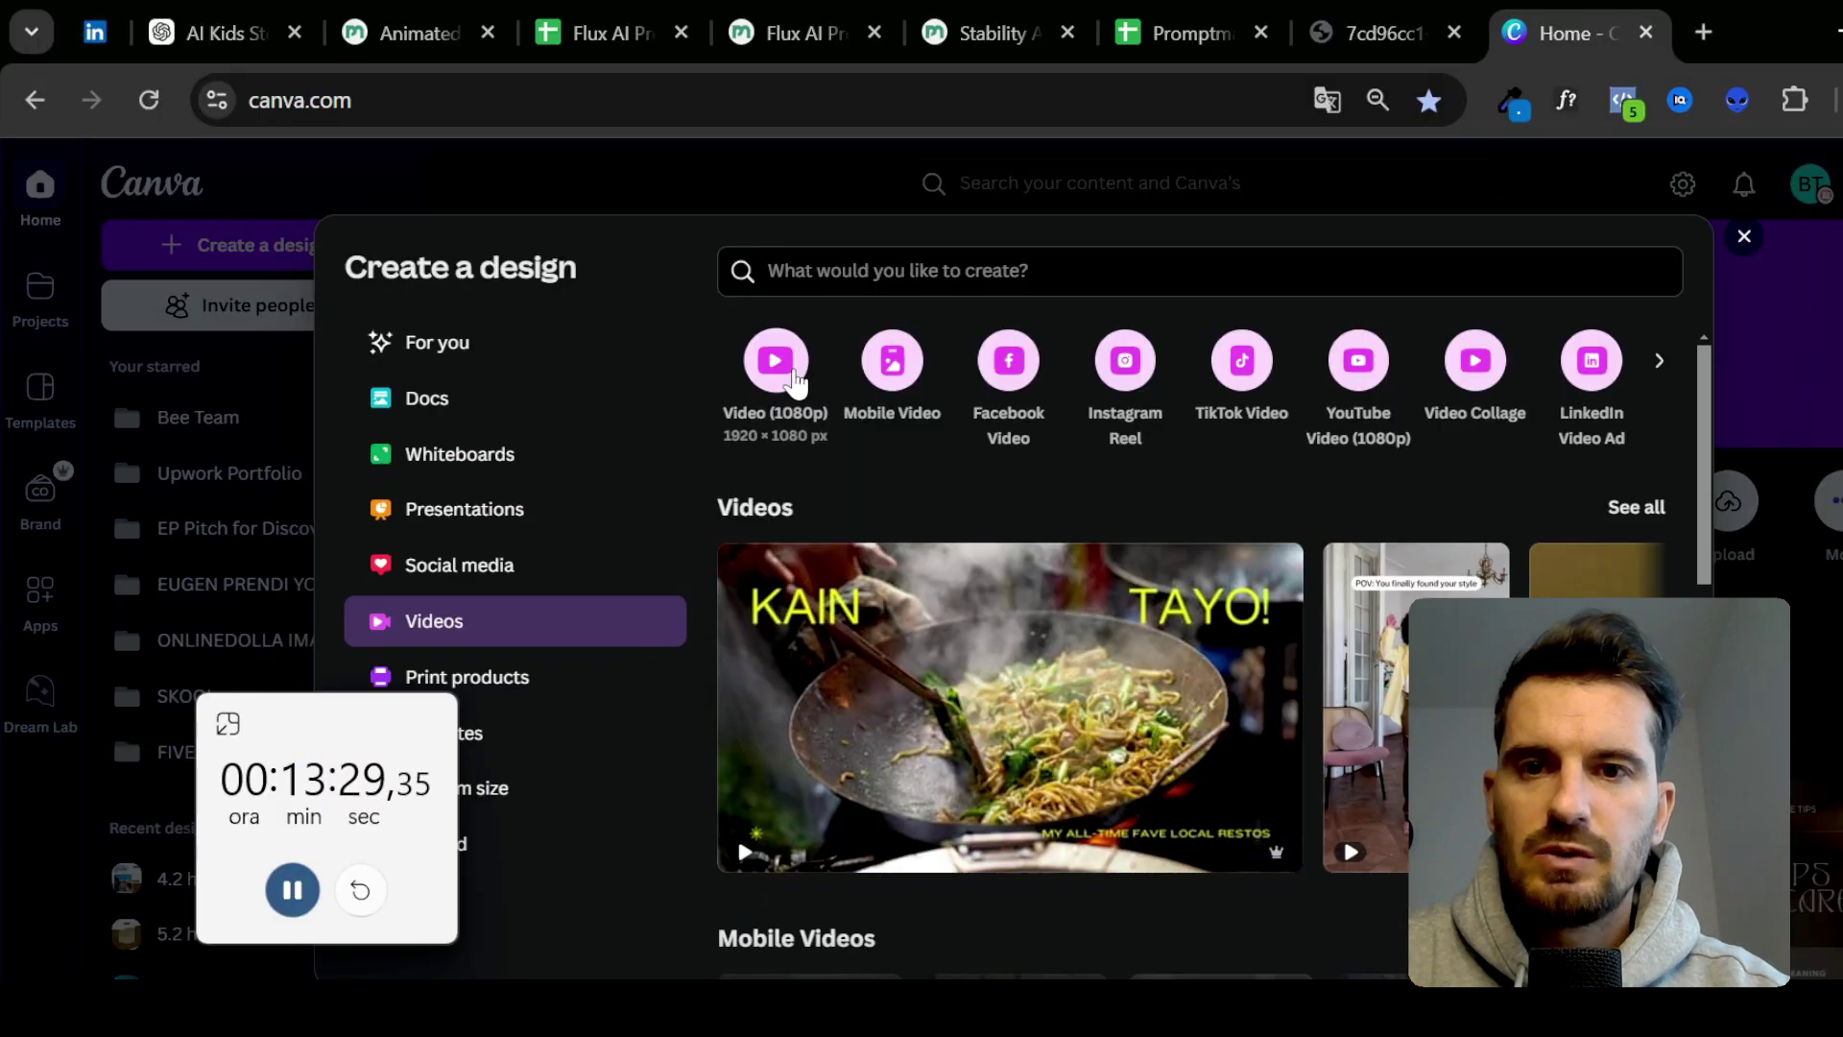
pyautogui.click(818, 288)
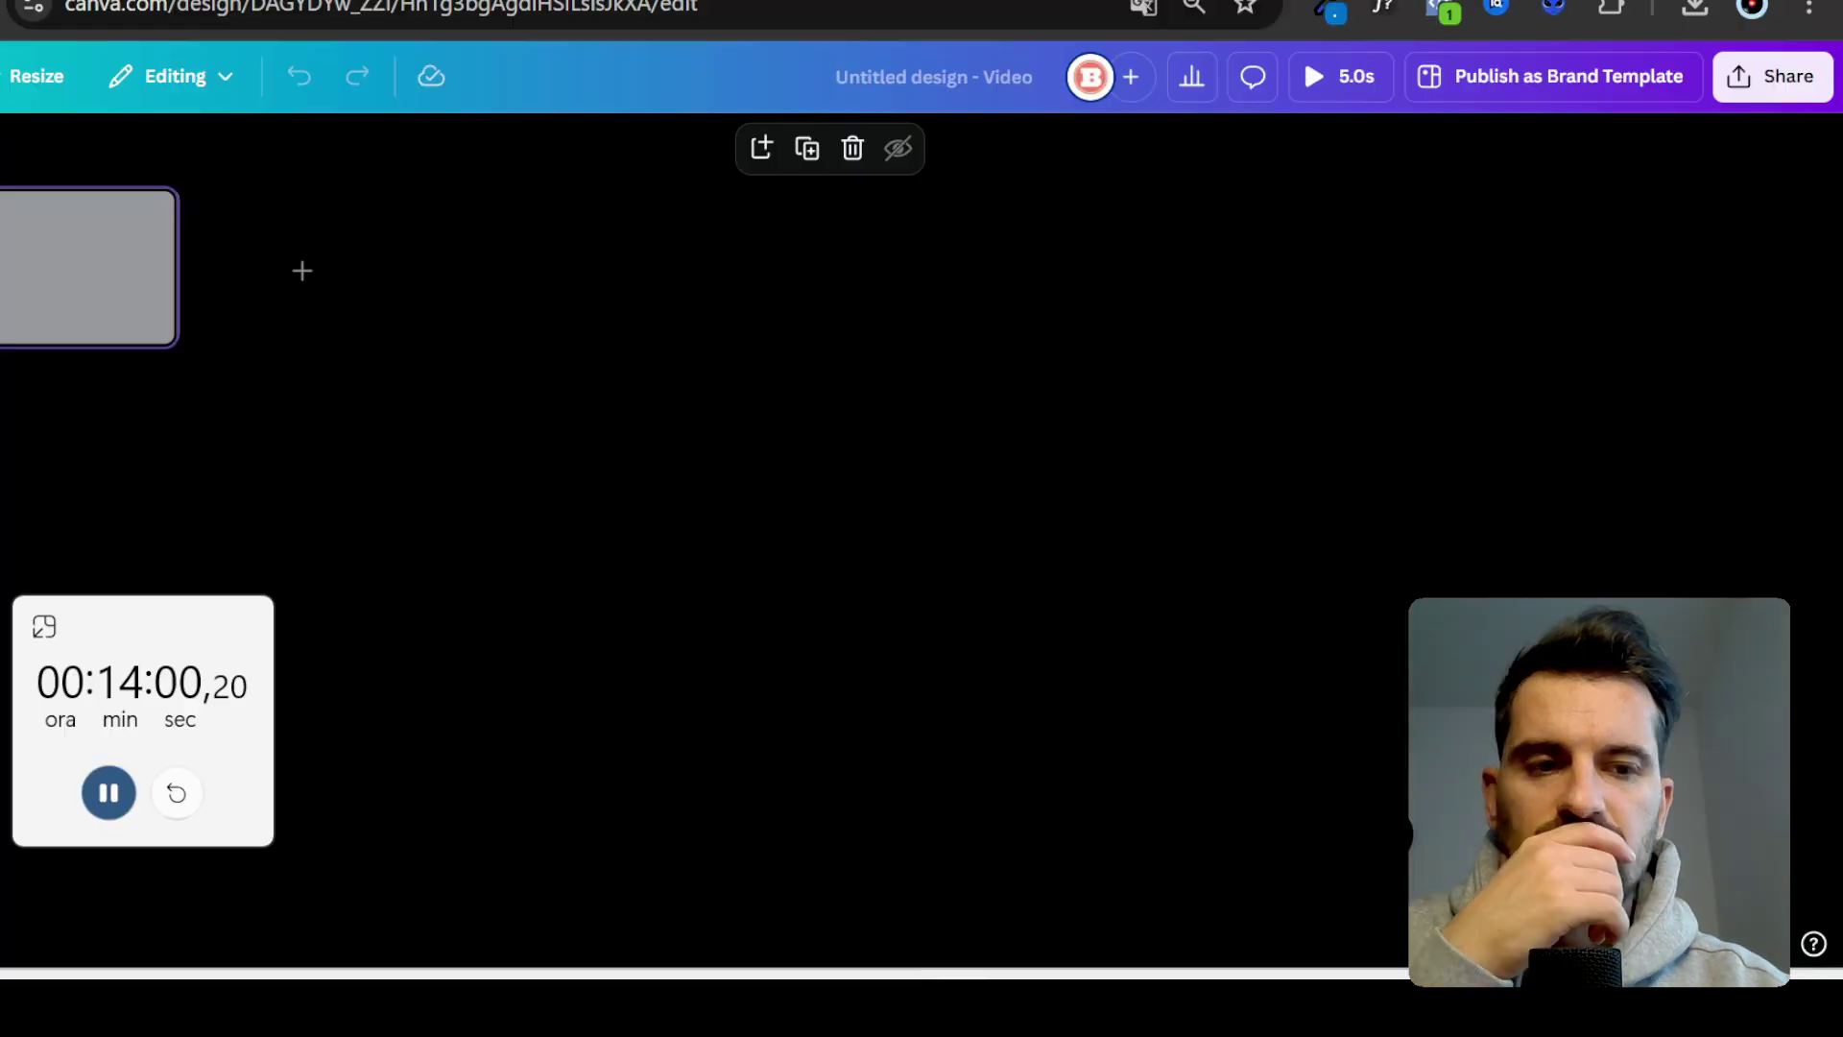
pyautogui.click(280, 283)
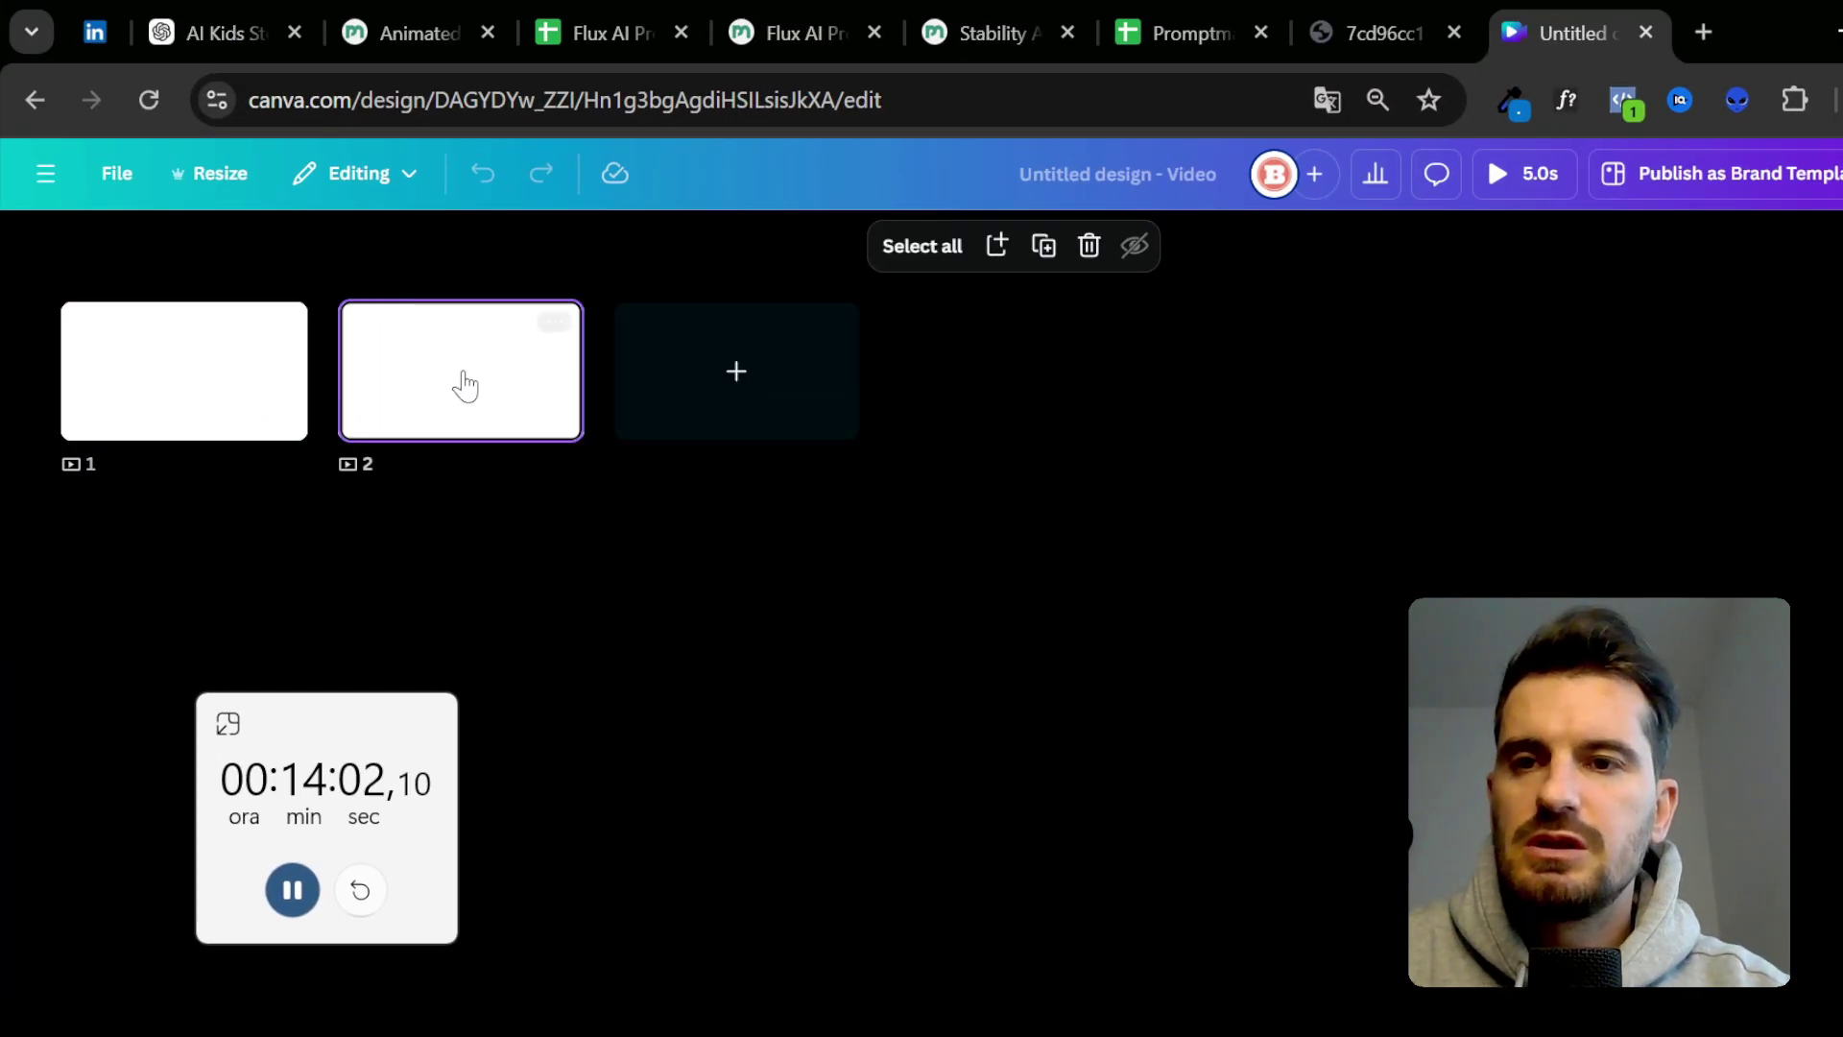
pyautogui.click(749, 376)
pyautogui.click(1014, 407)
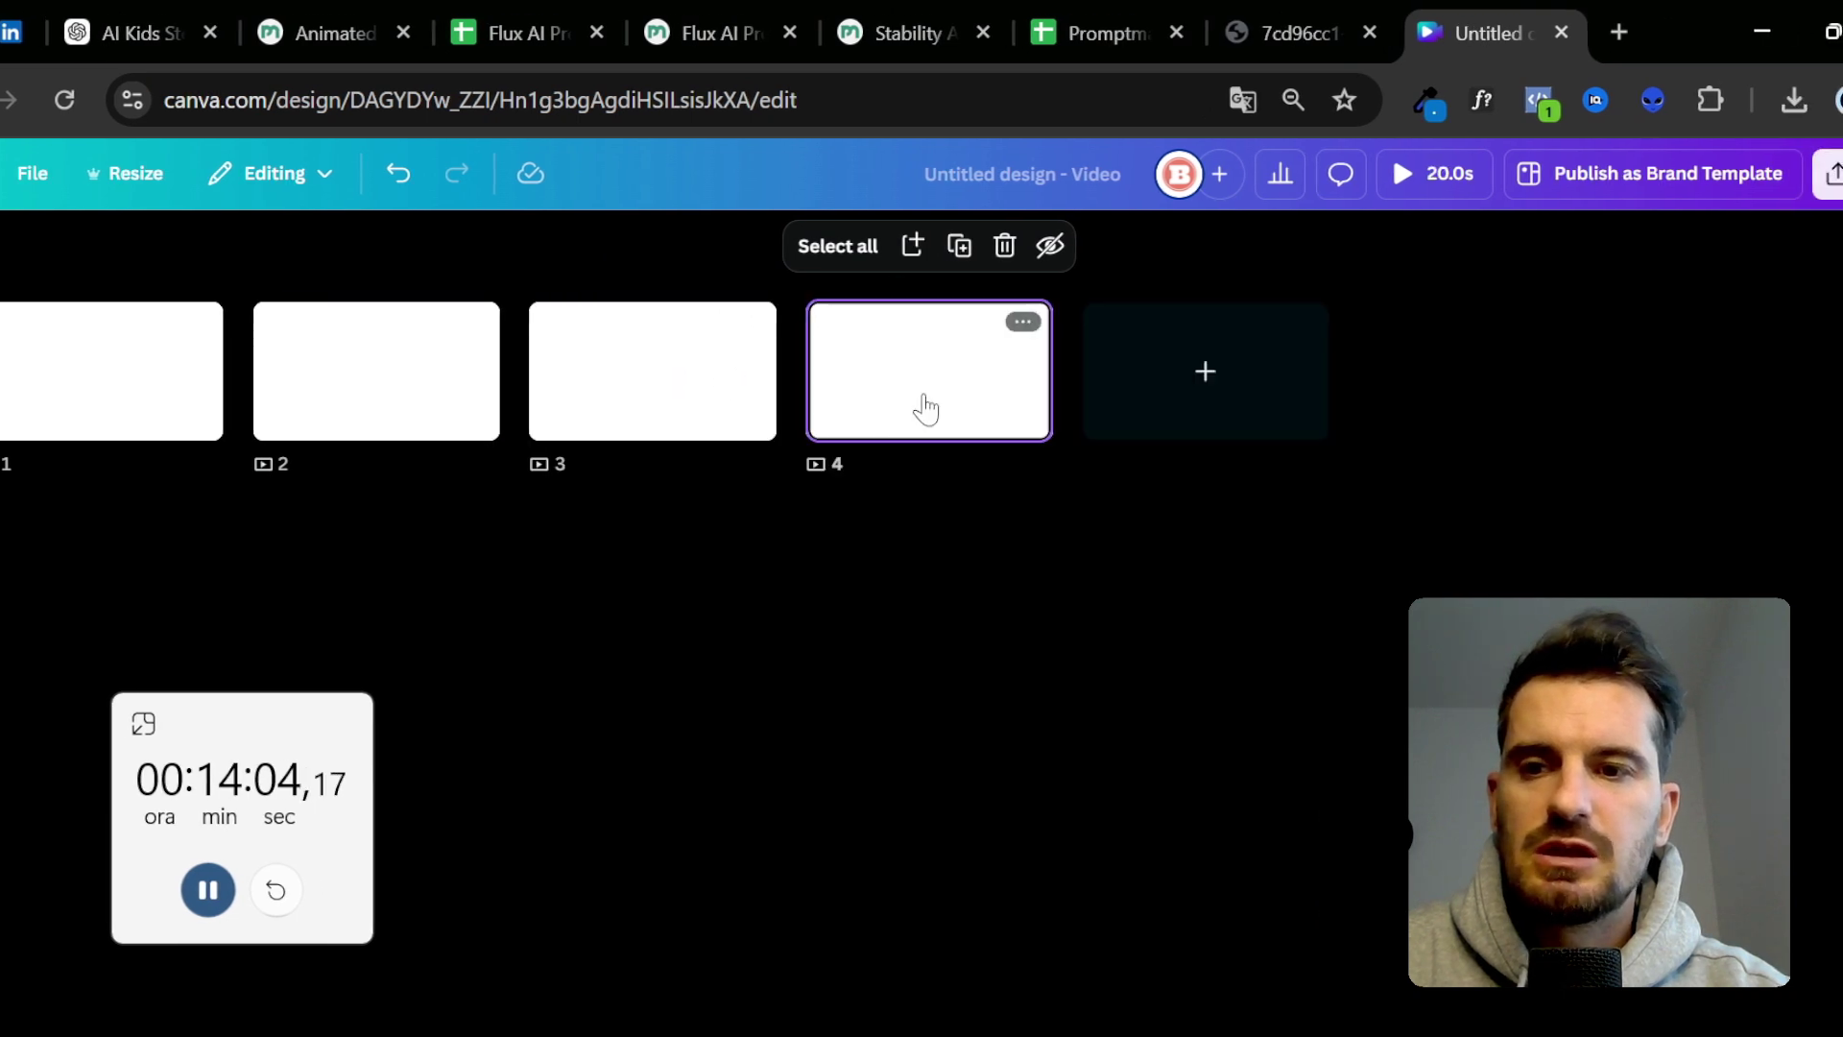
pyautogui.click(1291, 372)
# - Duplicate the blank pages in bulk until the video is 3:45 long, and open page 1 in the editor
pyautogui.moveTo(1404, 559); pyautogui.dragTo(149, 388)
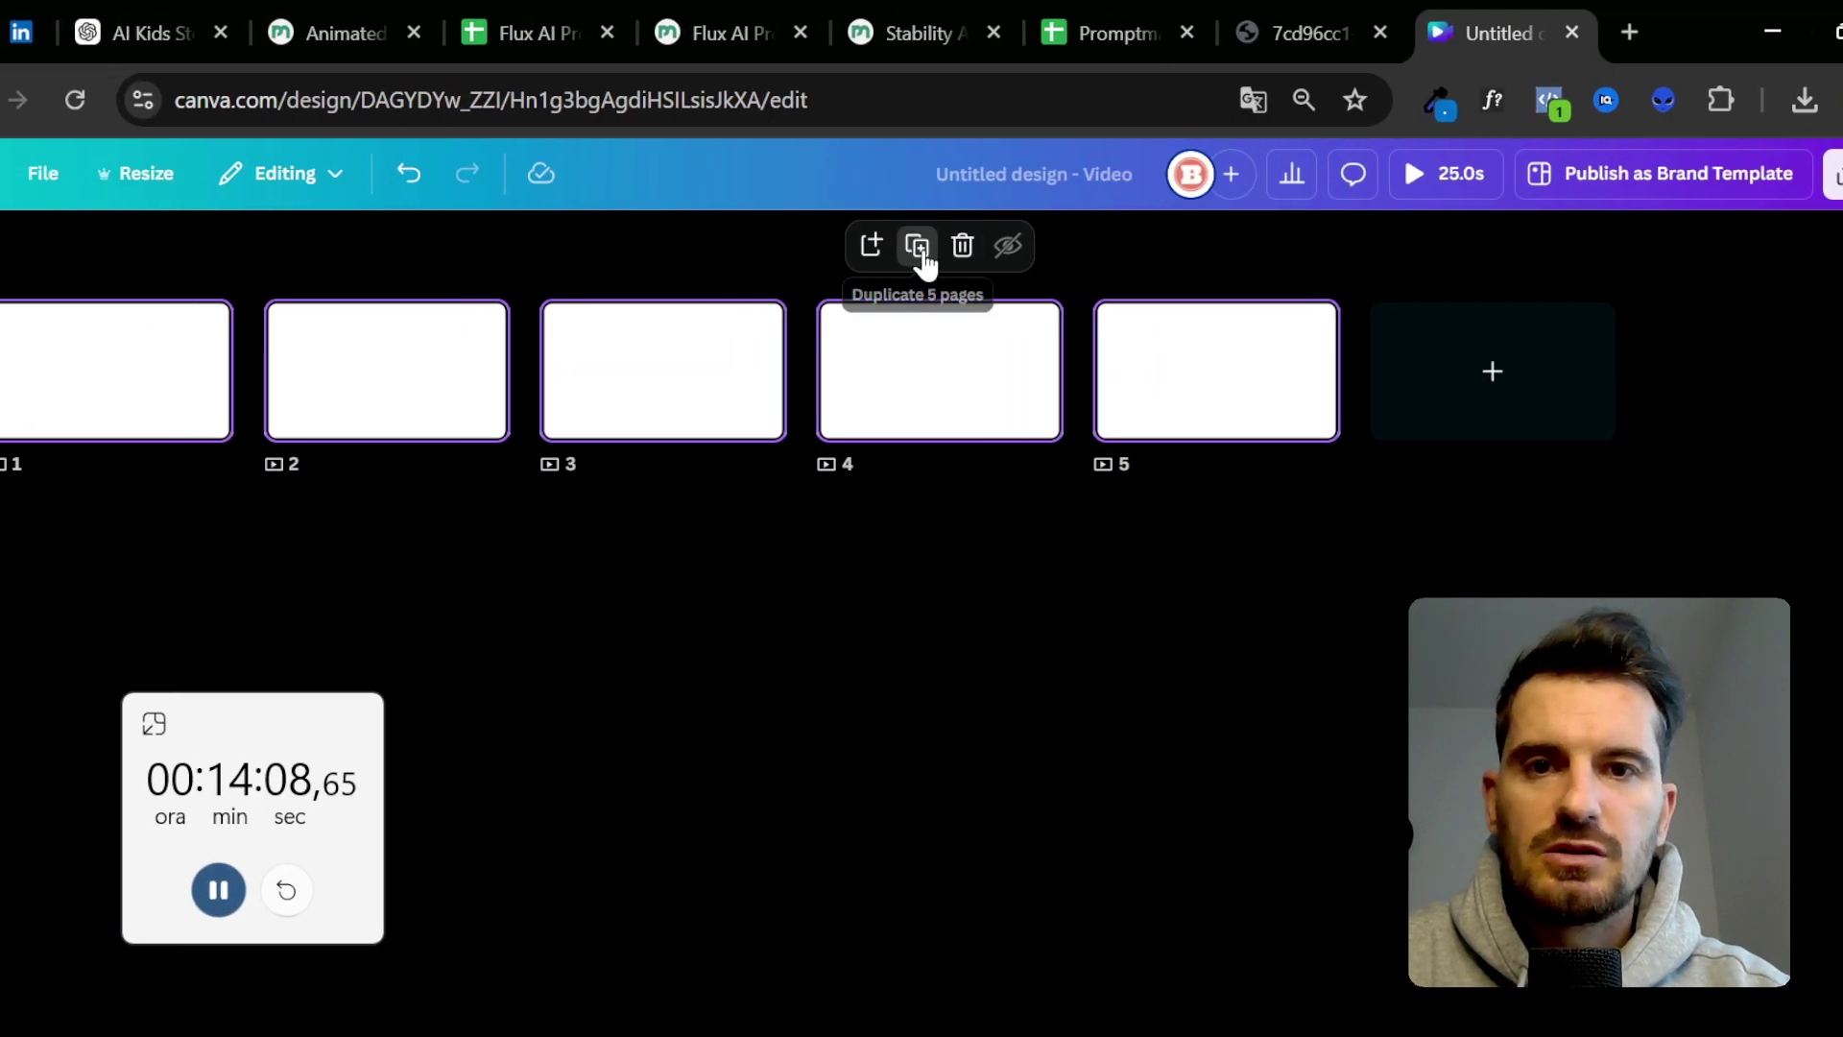
pyautogui.click(990, 247)
pyautogui.click(925, 245)
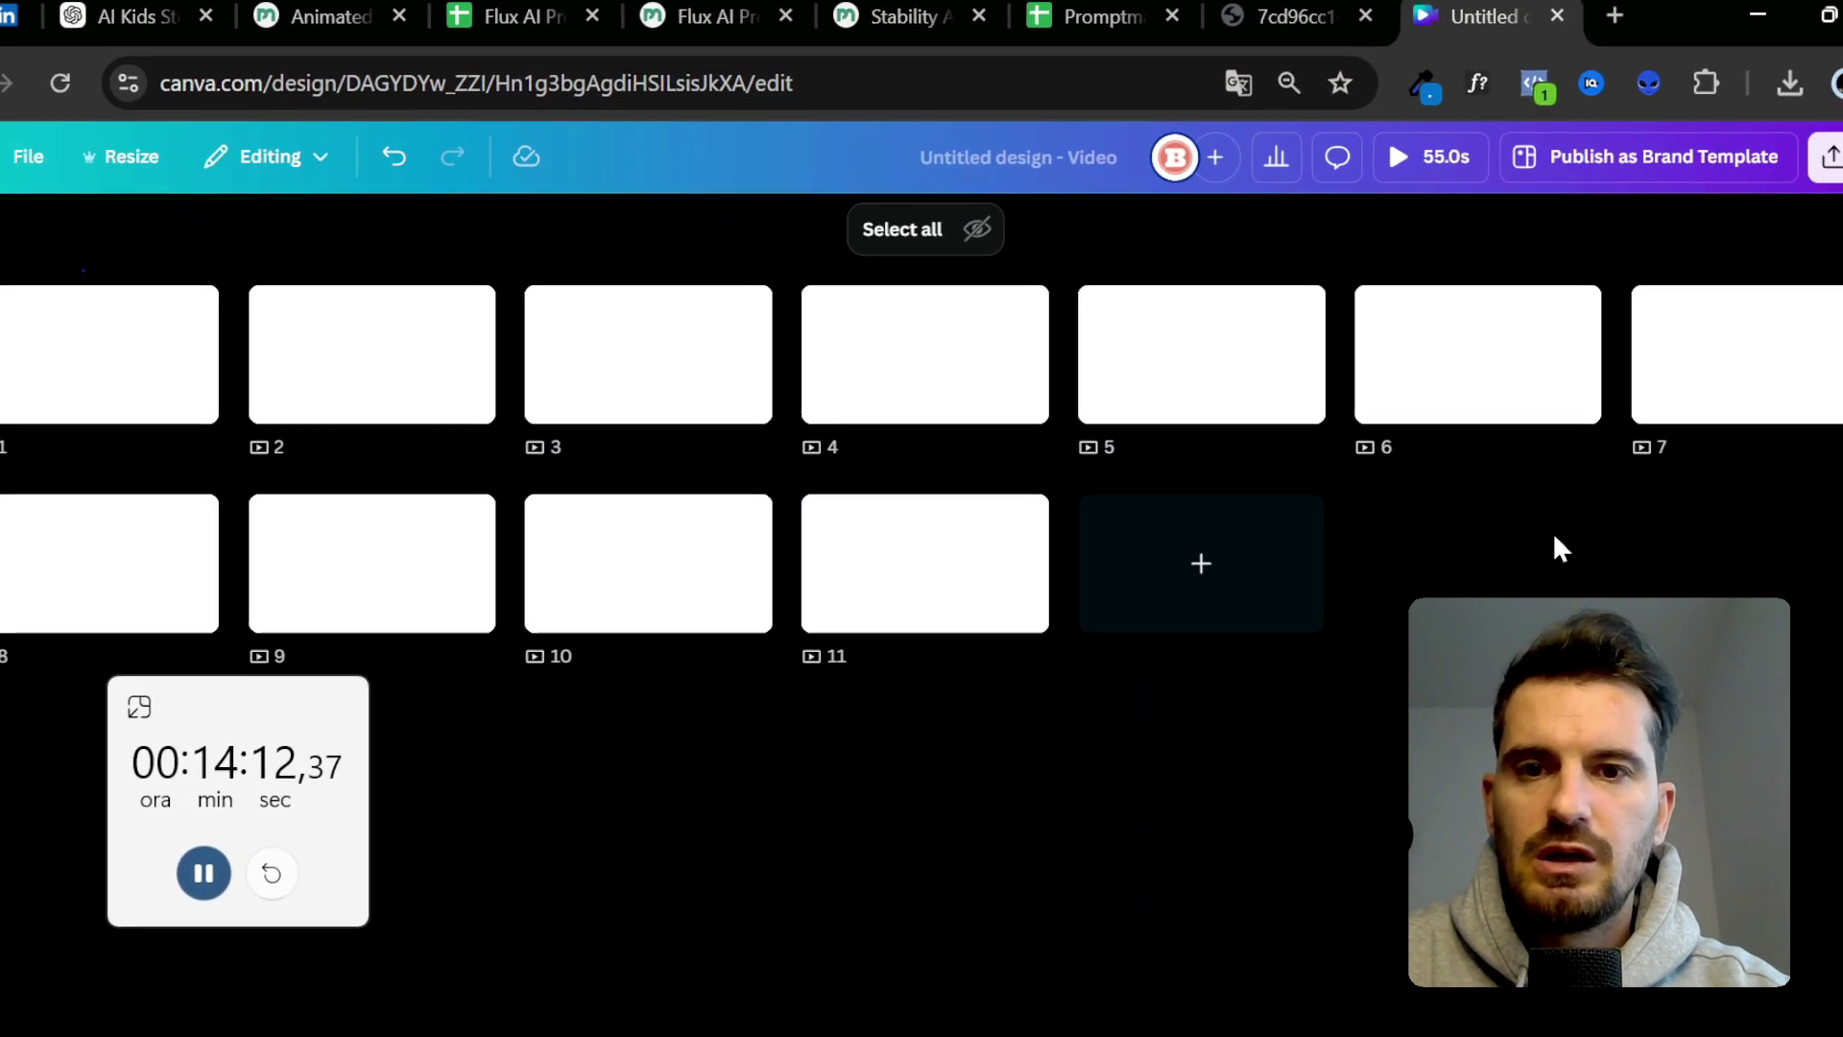
pyautogui.click(849, 246)
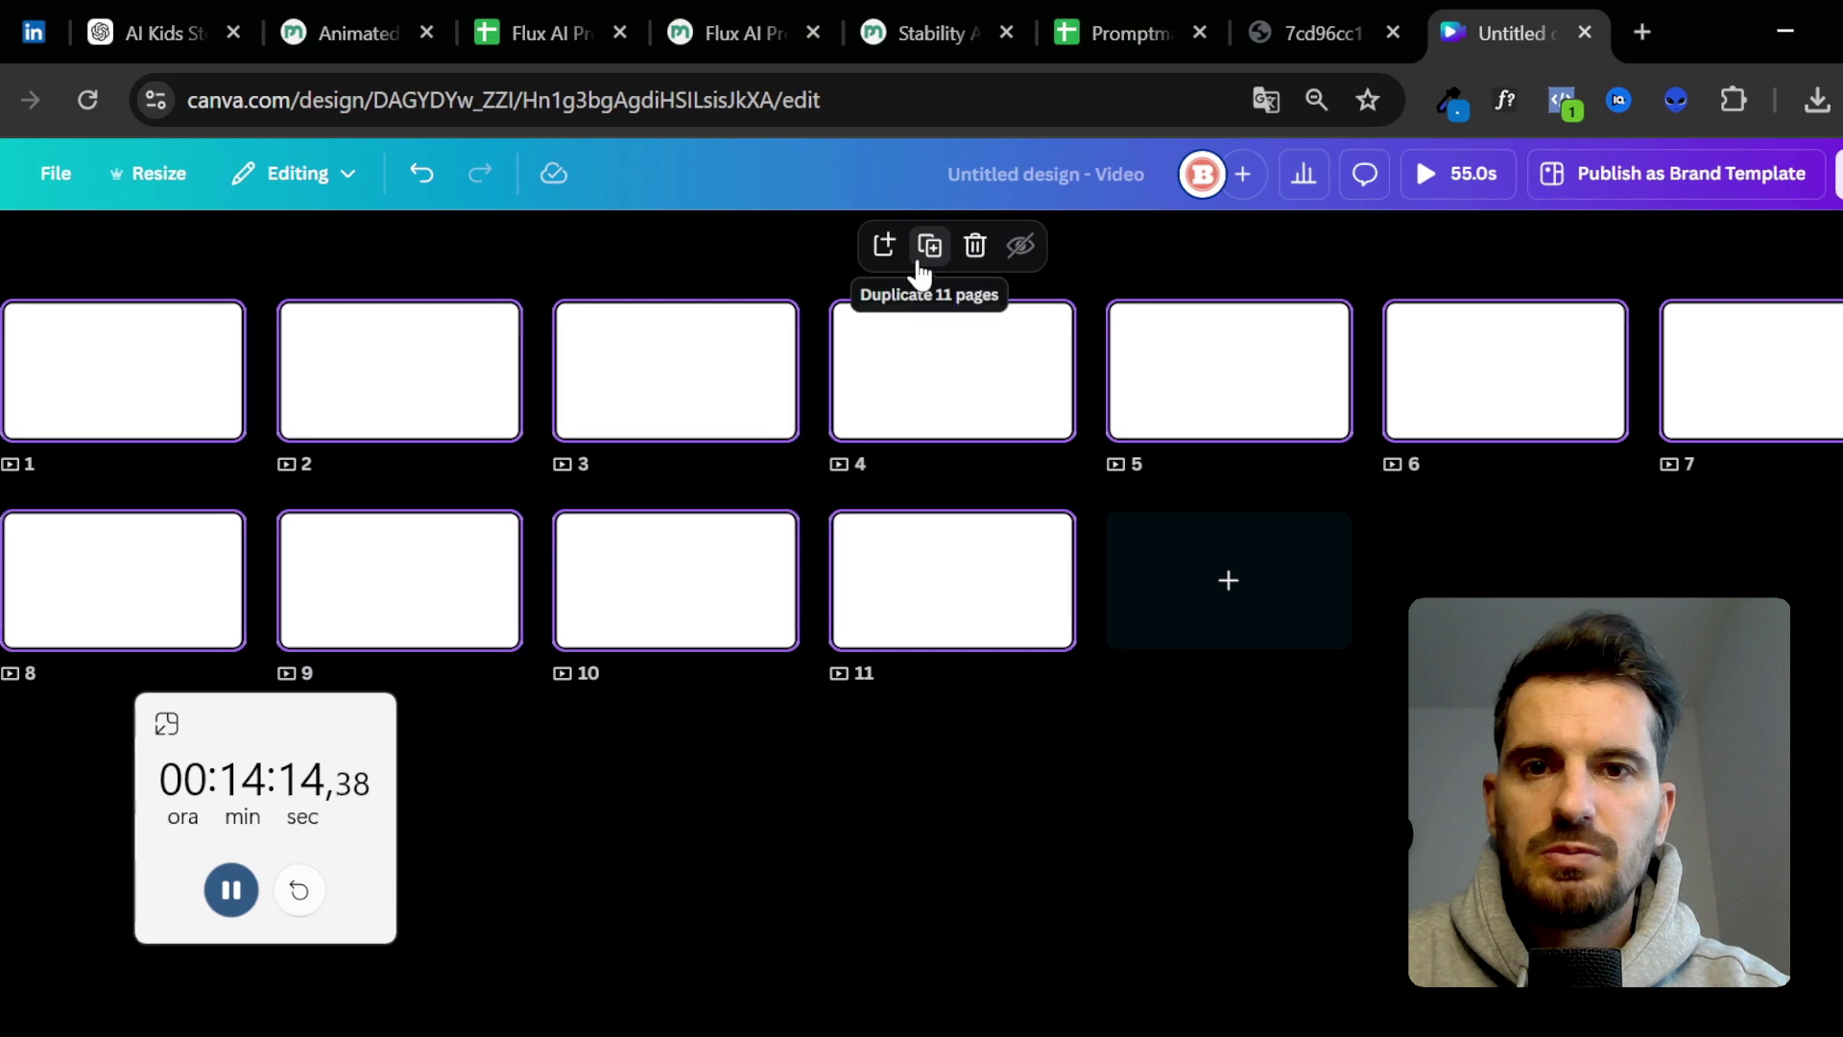
pyautogui.click(927, 248)
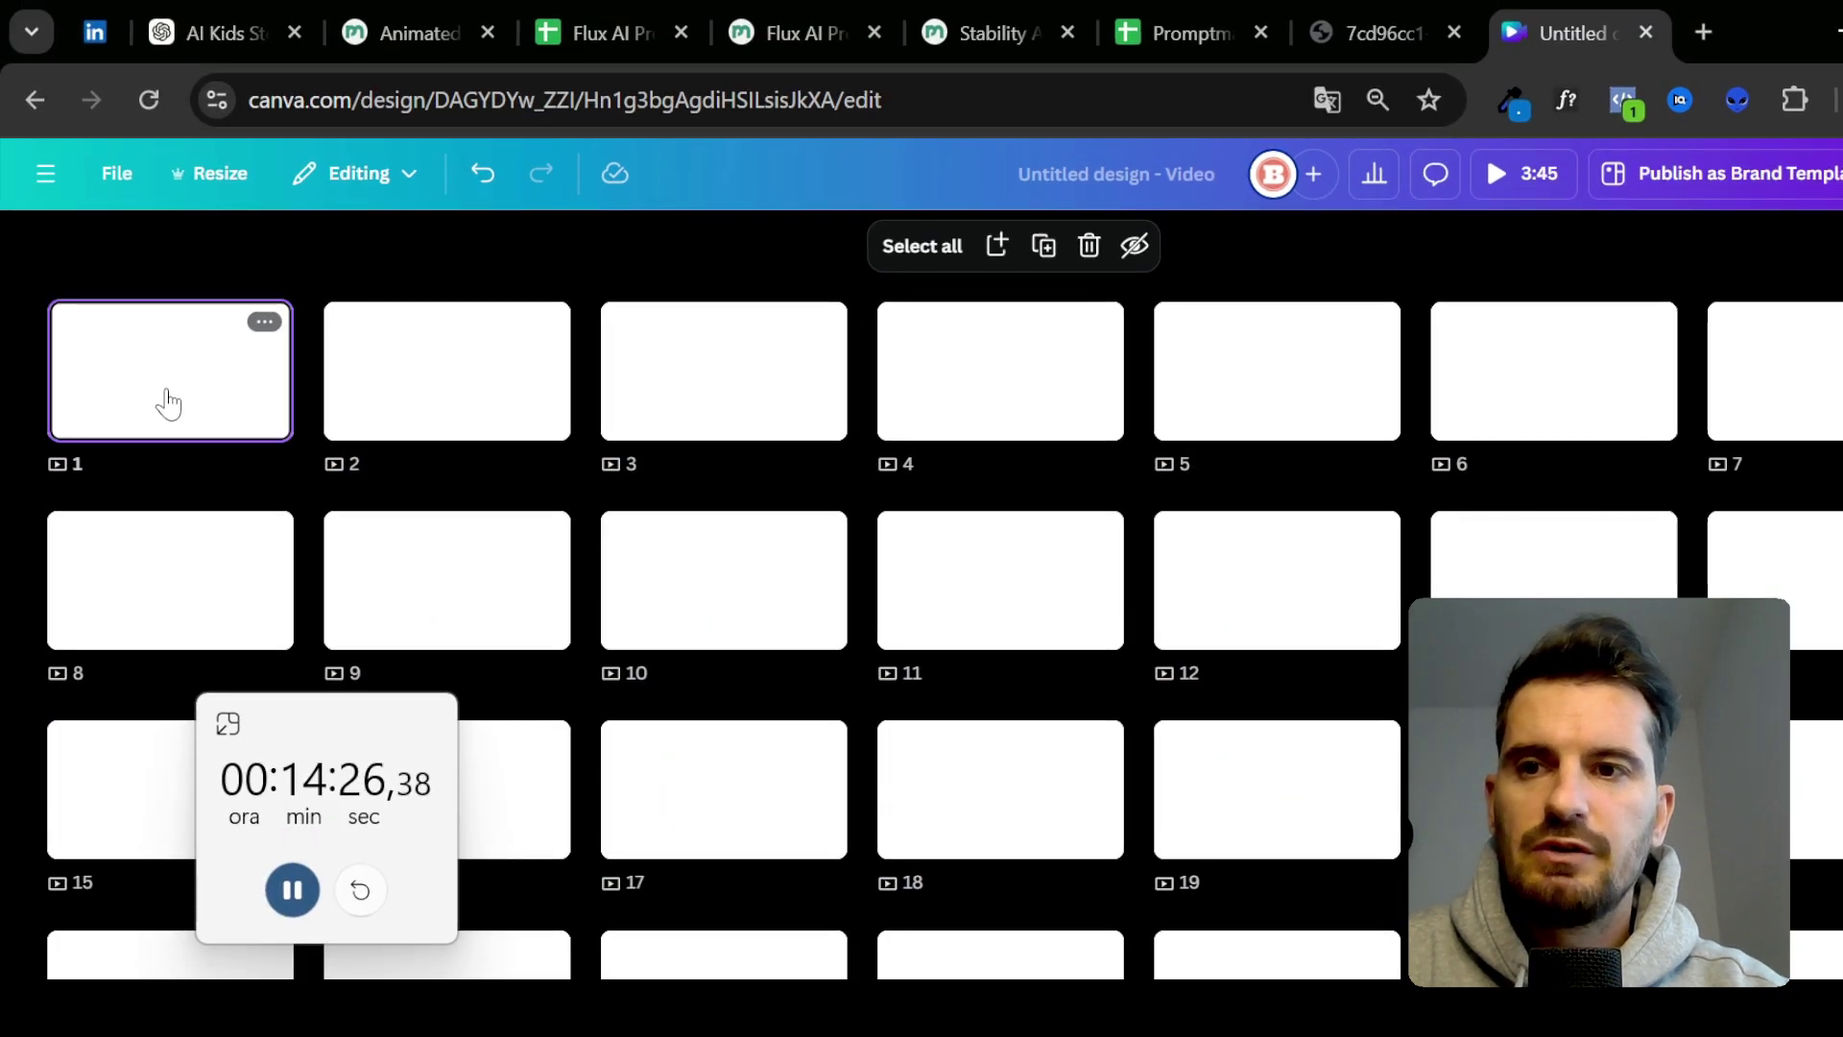
pyautogui.doubleClick(168, 403)
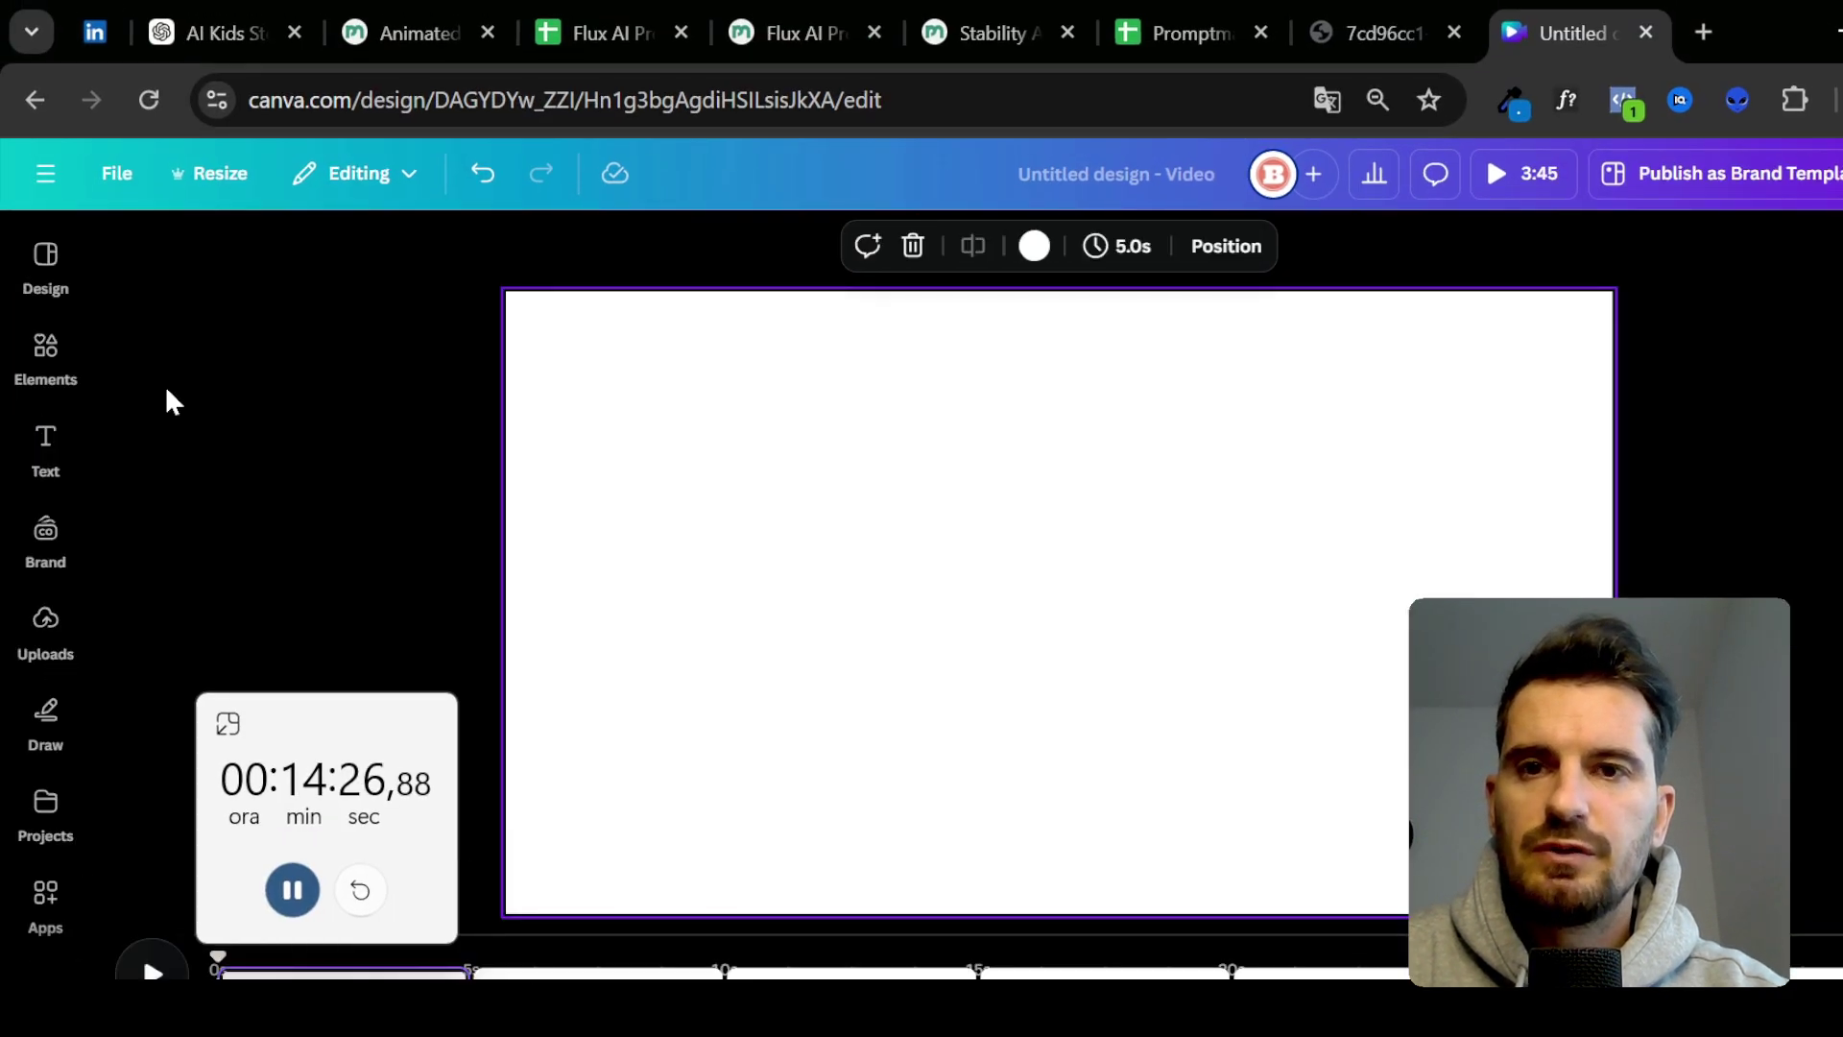
# - Switch to the Stability AI Videos results in Promptmate, export them to a Google Spreadsheet and open the created sheet
pyautogui.click(922, 21)
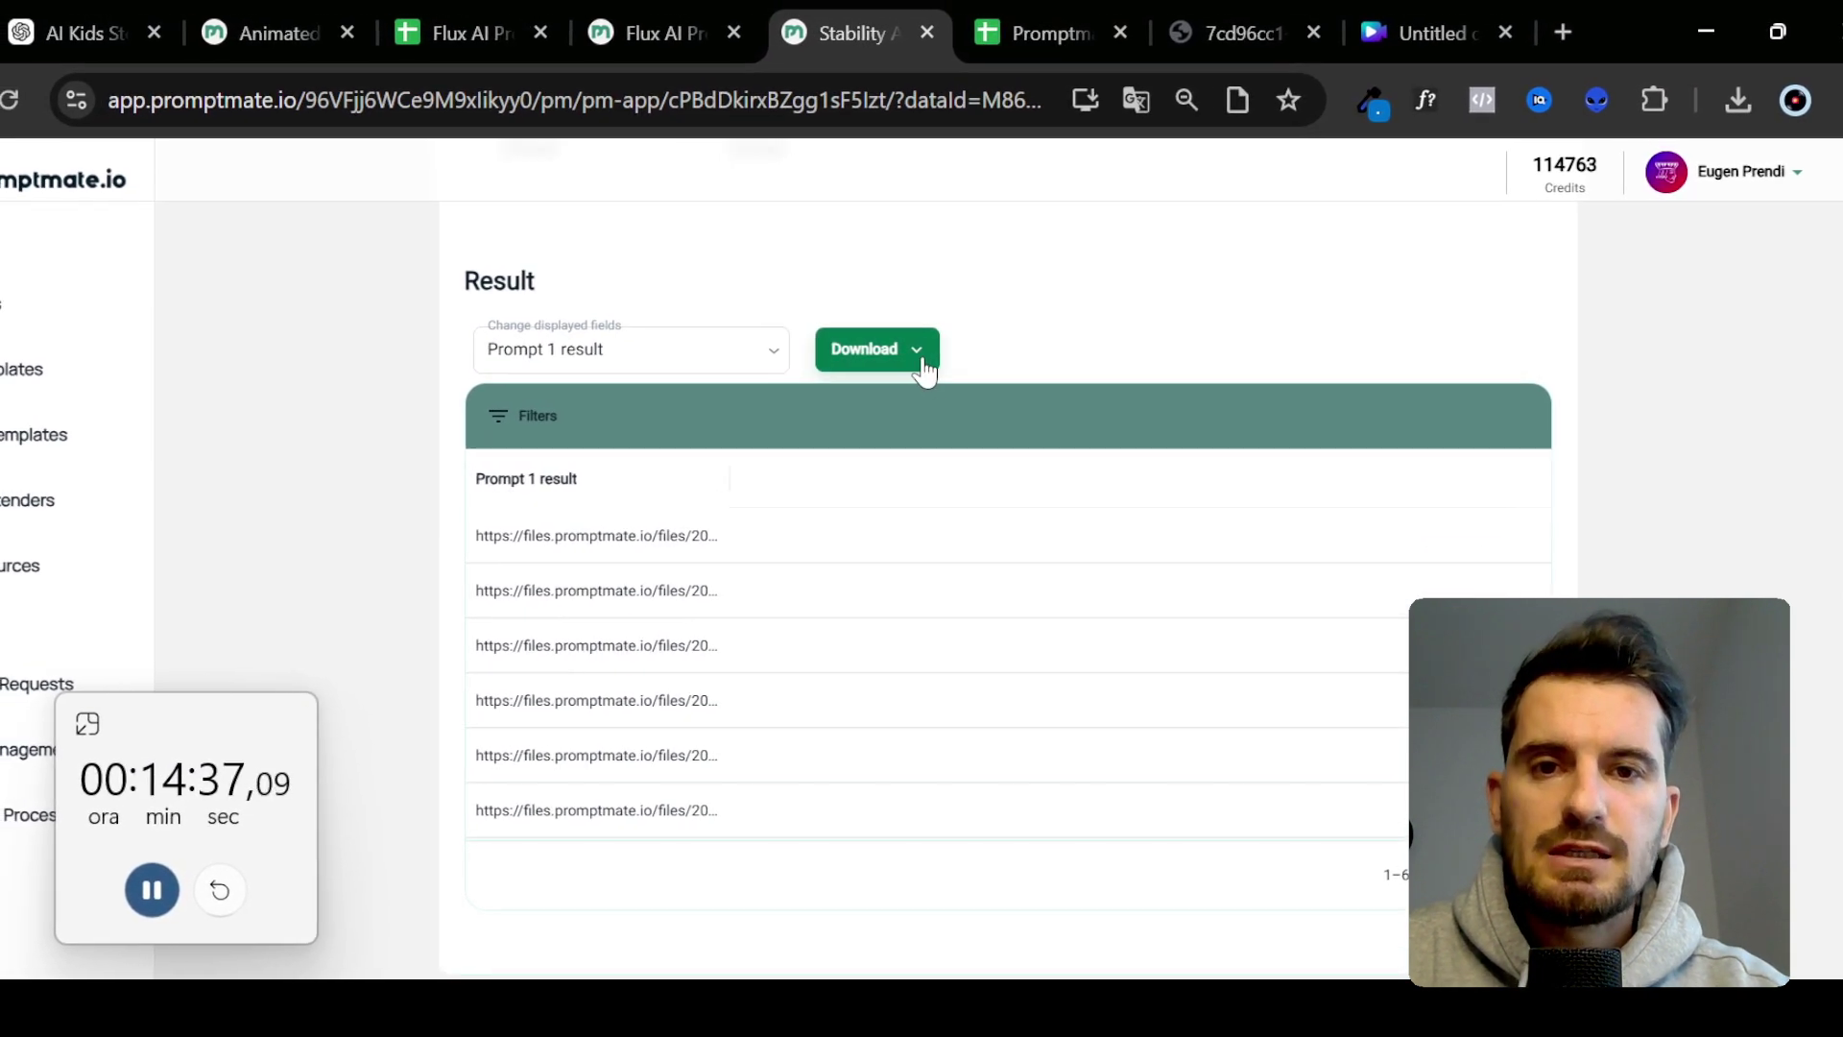
pyautogui.click(920, 357)
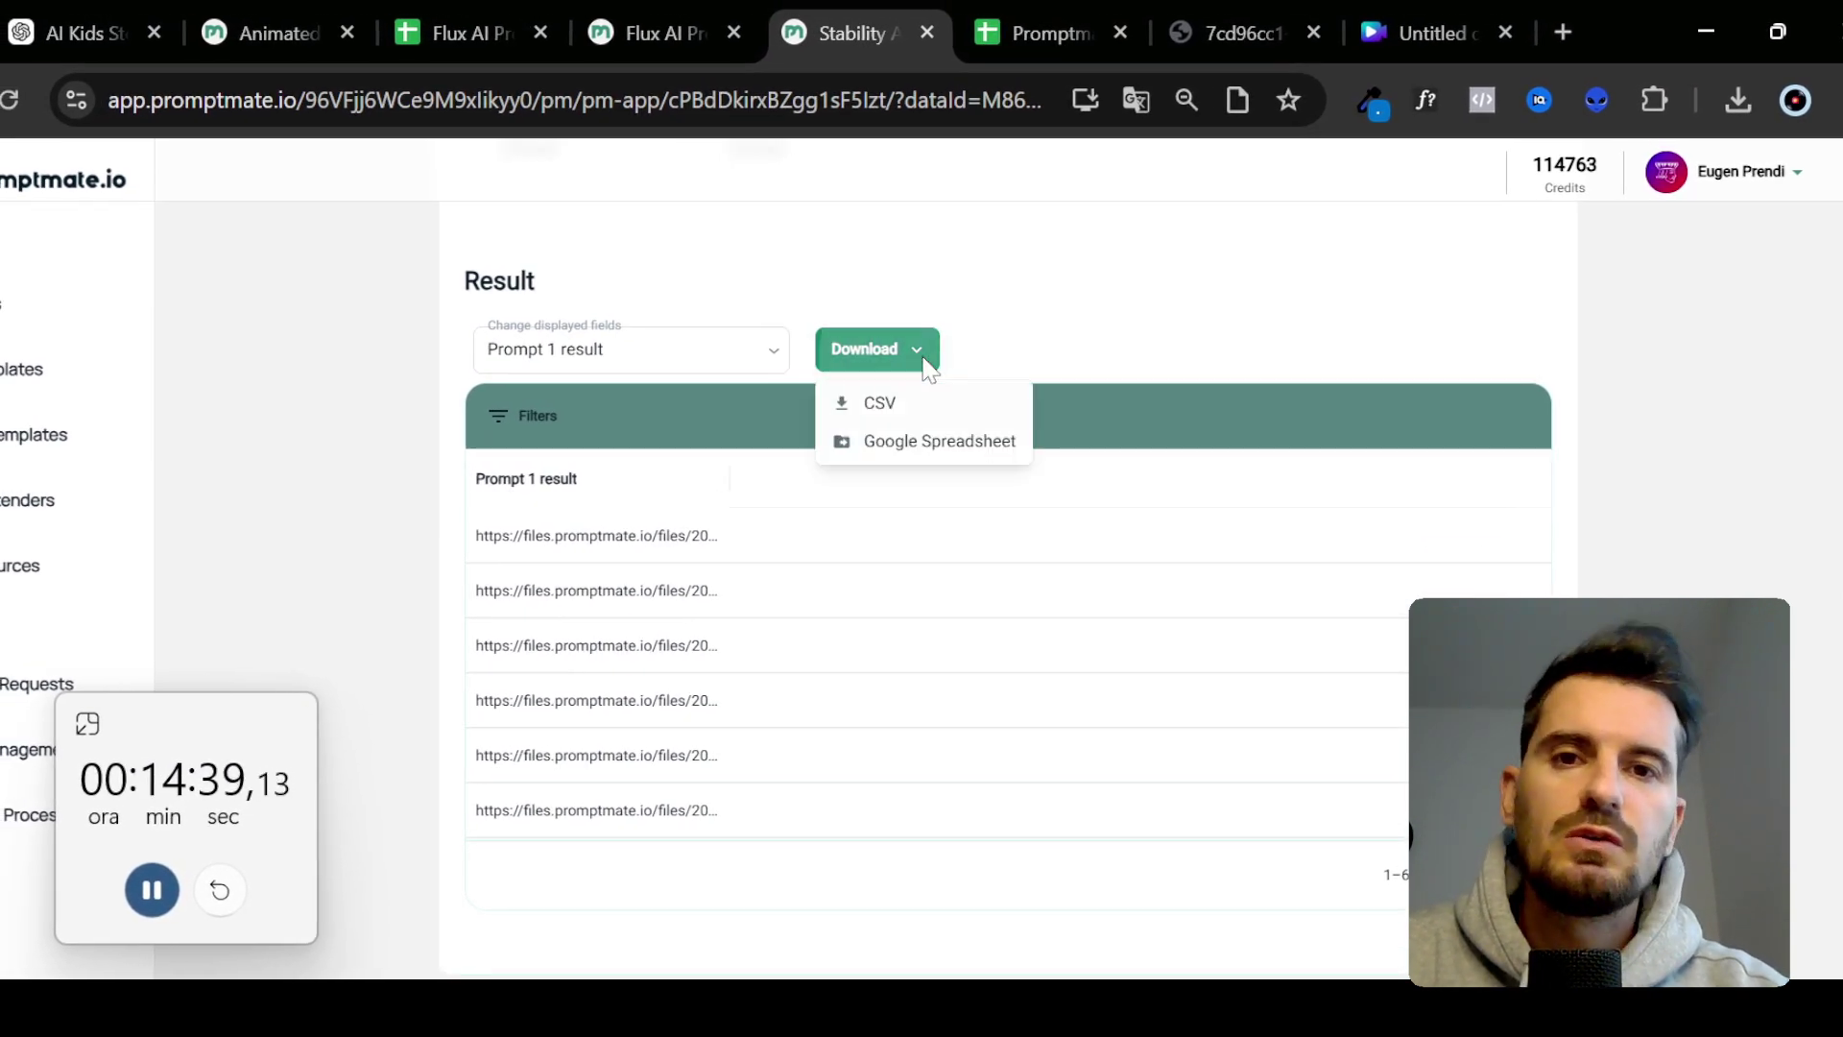
pyautogui.click(925, 443)
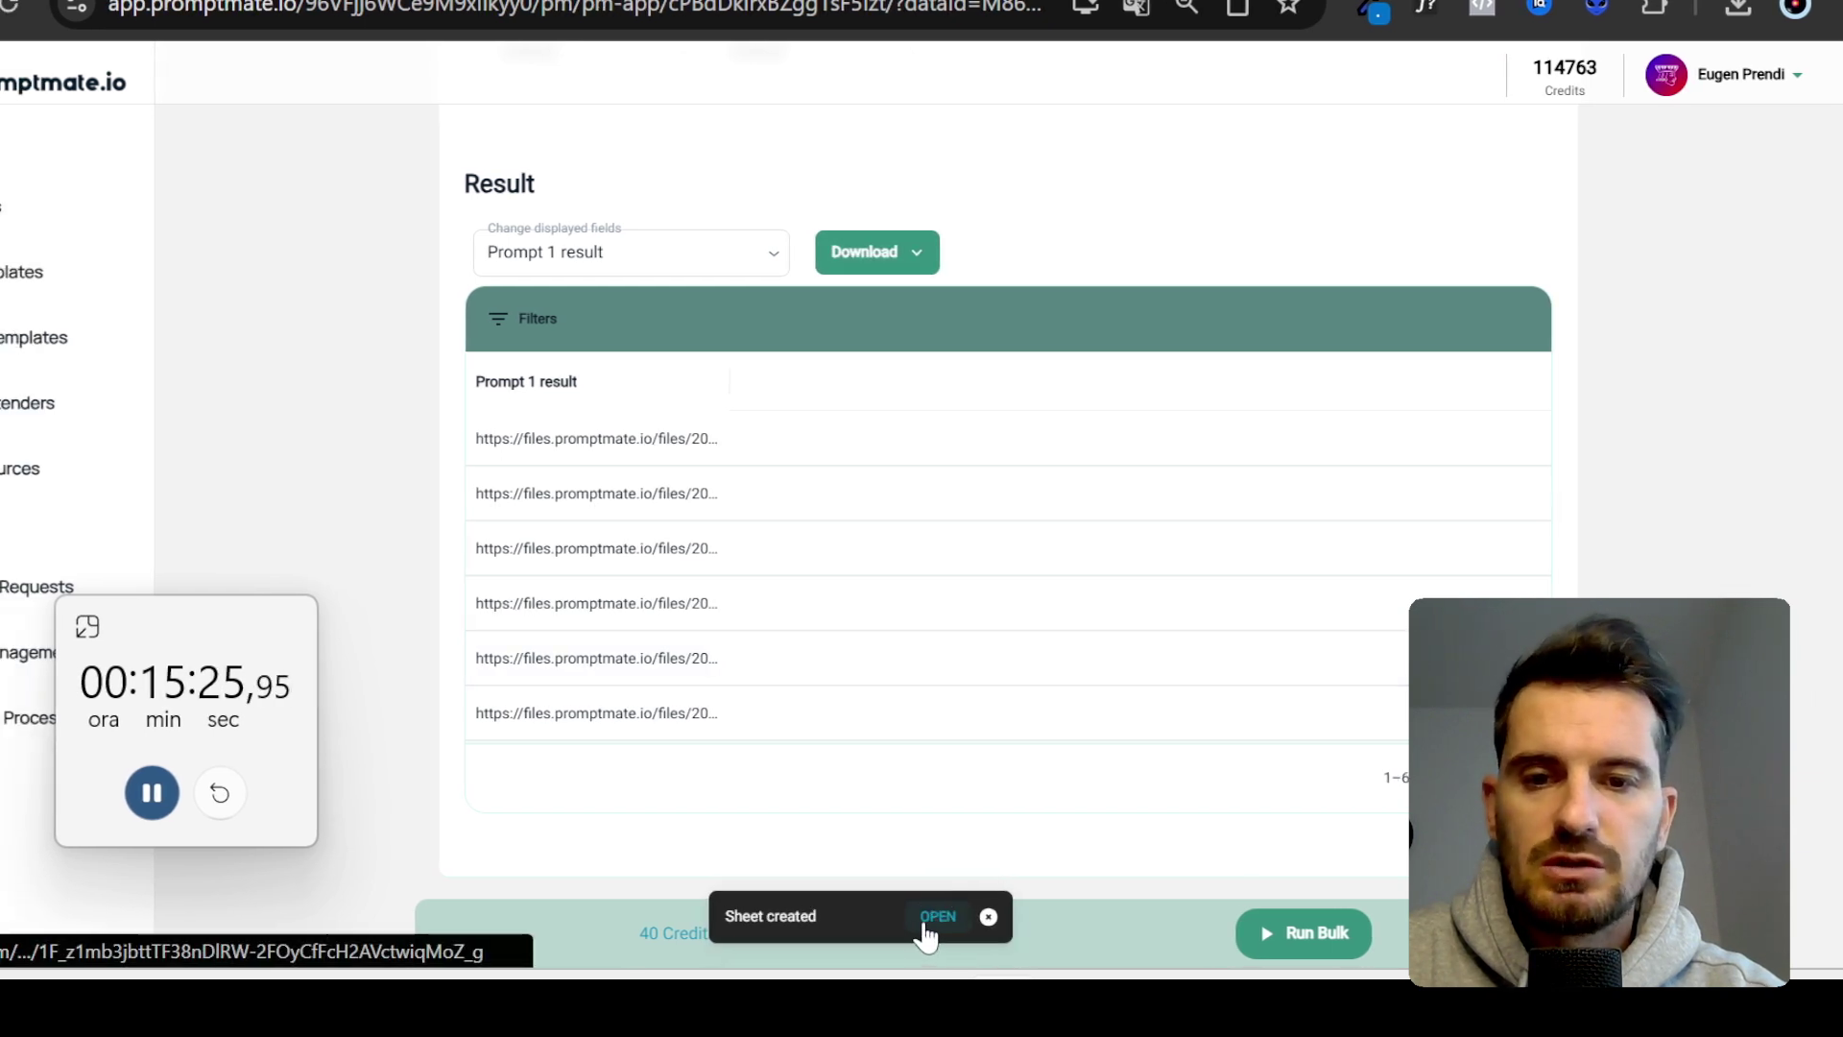
pyautogui.click(923, 922)
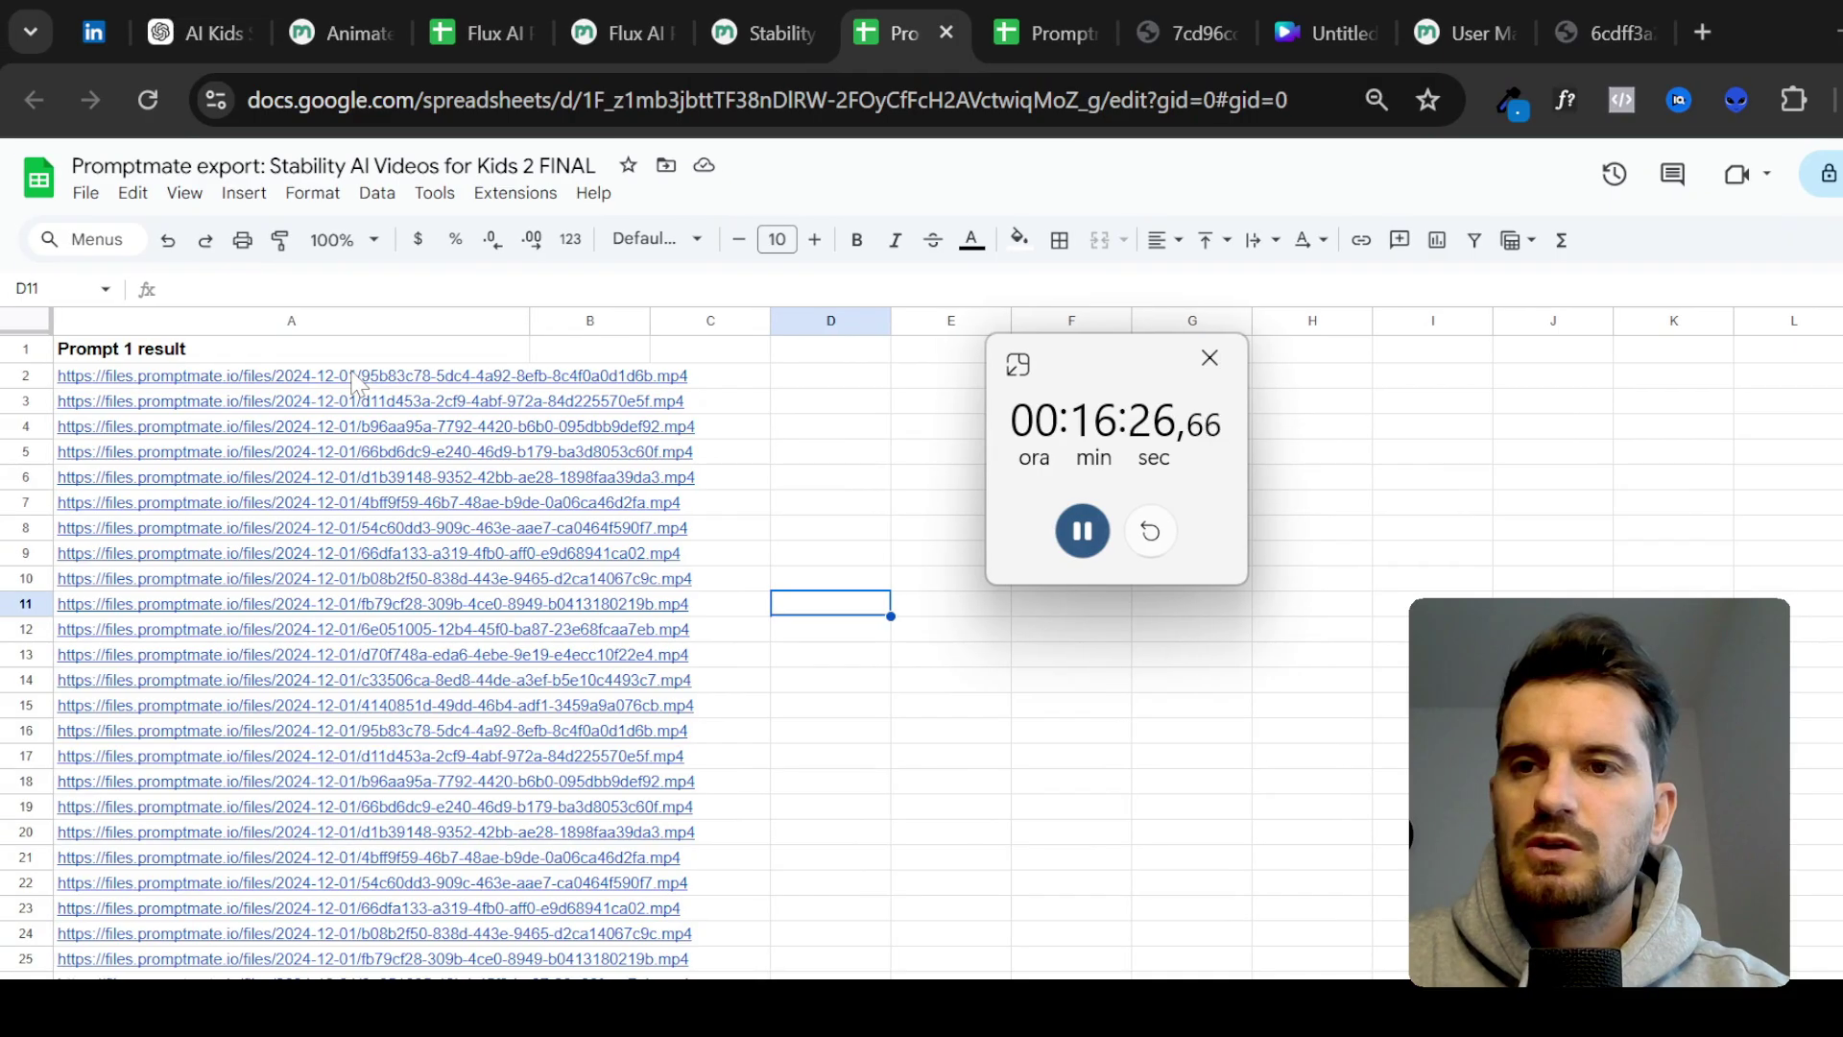
# - Copy the first video link from cell A2 and load it in the browser tab showing the chick image
pyautogui.click(311, 188)
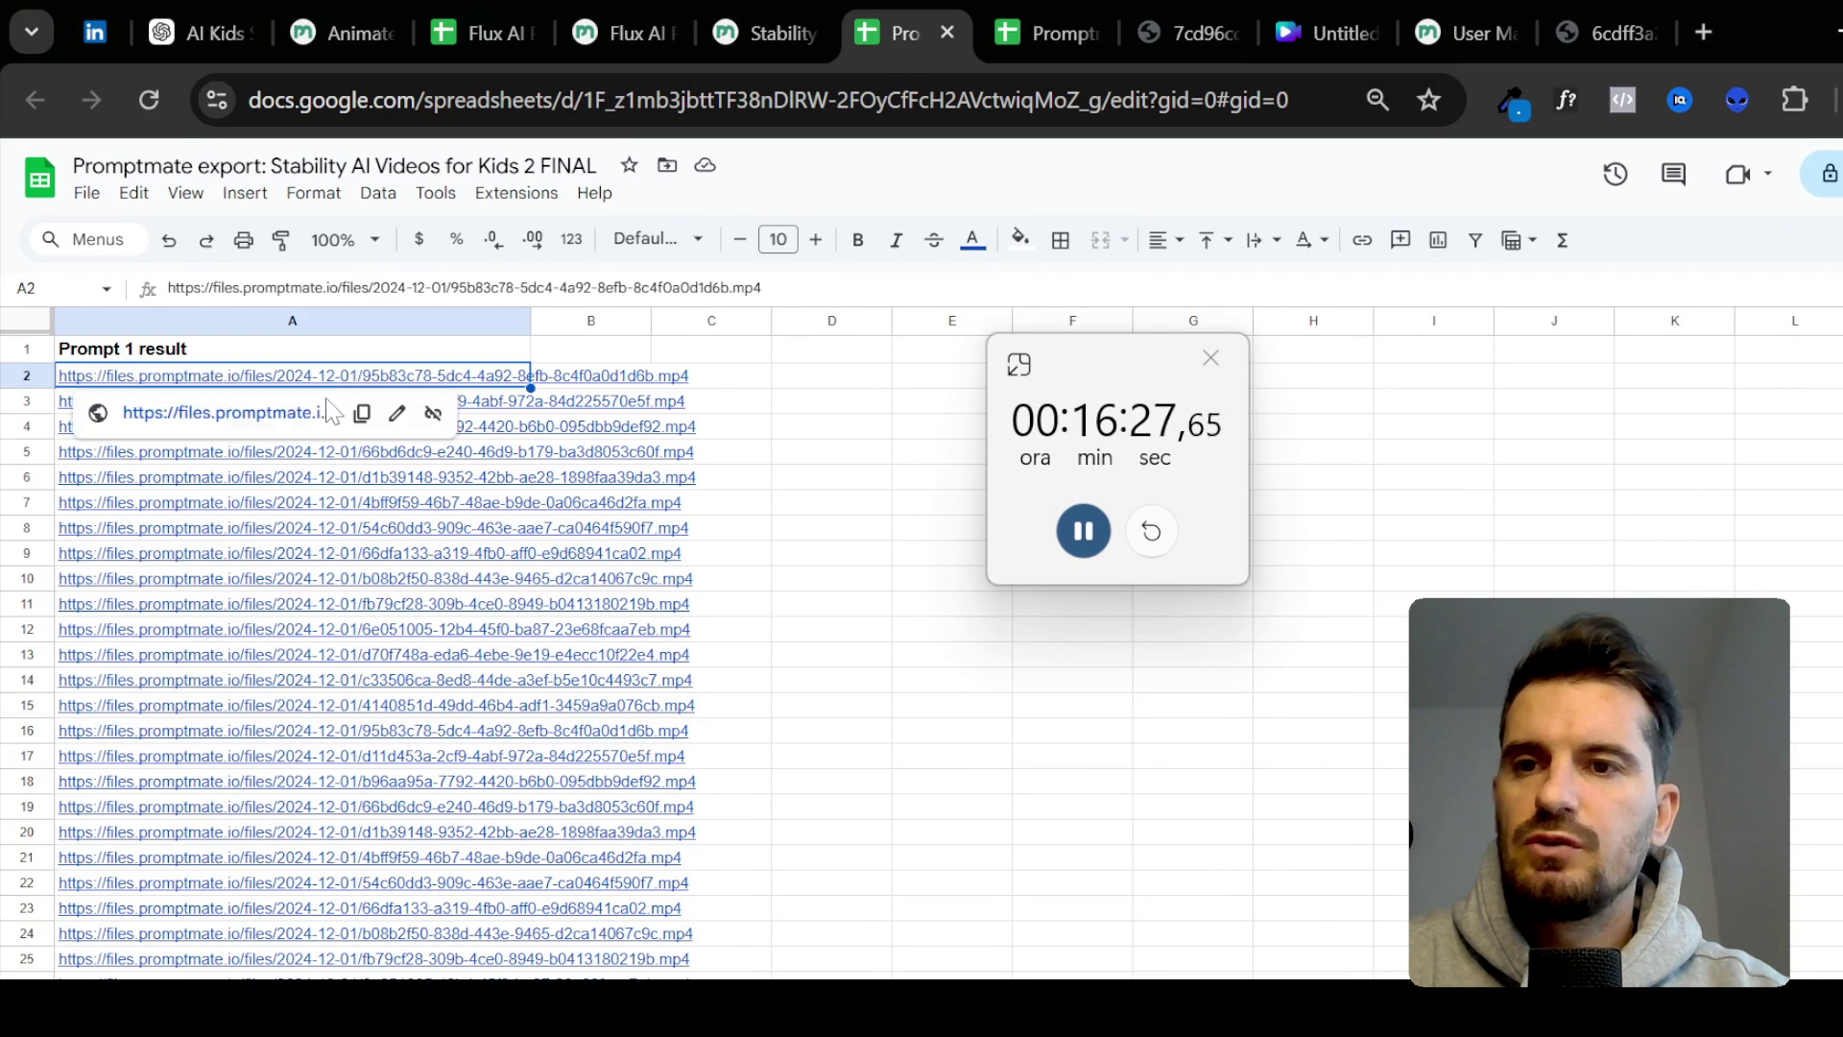
pyautogui.click(361, 415)
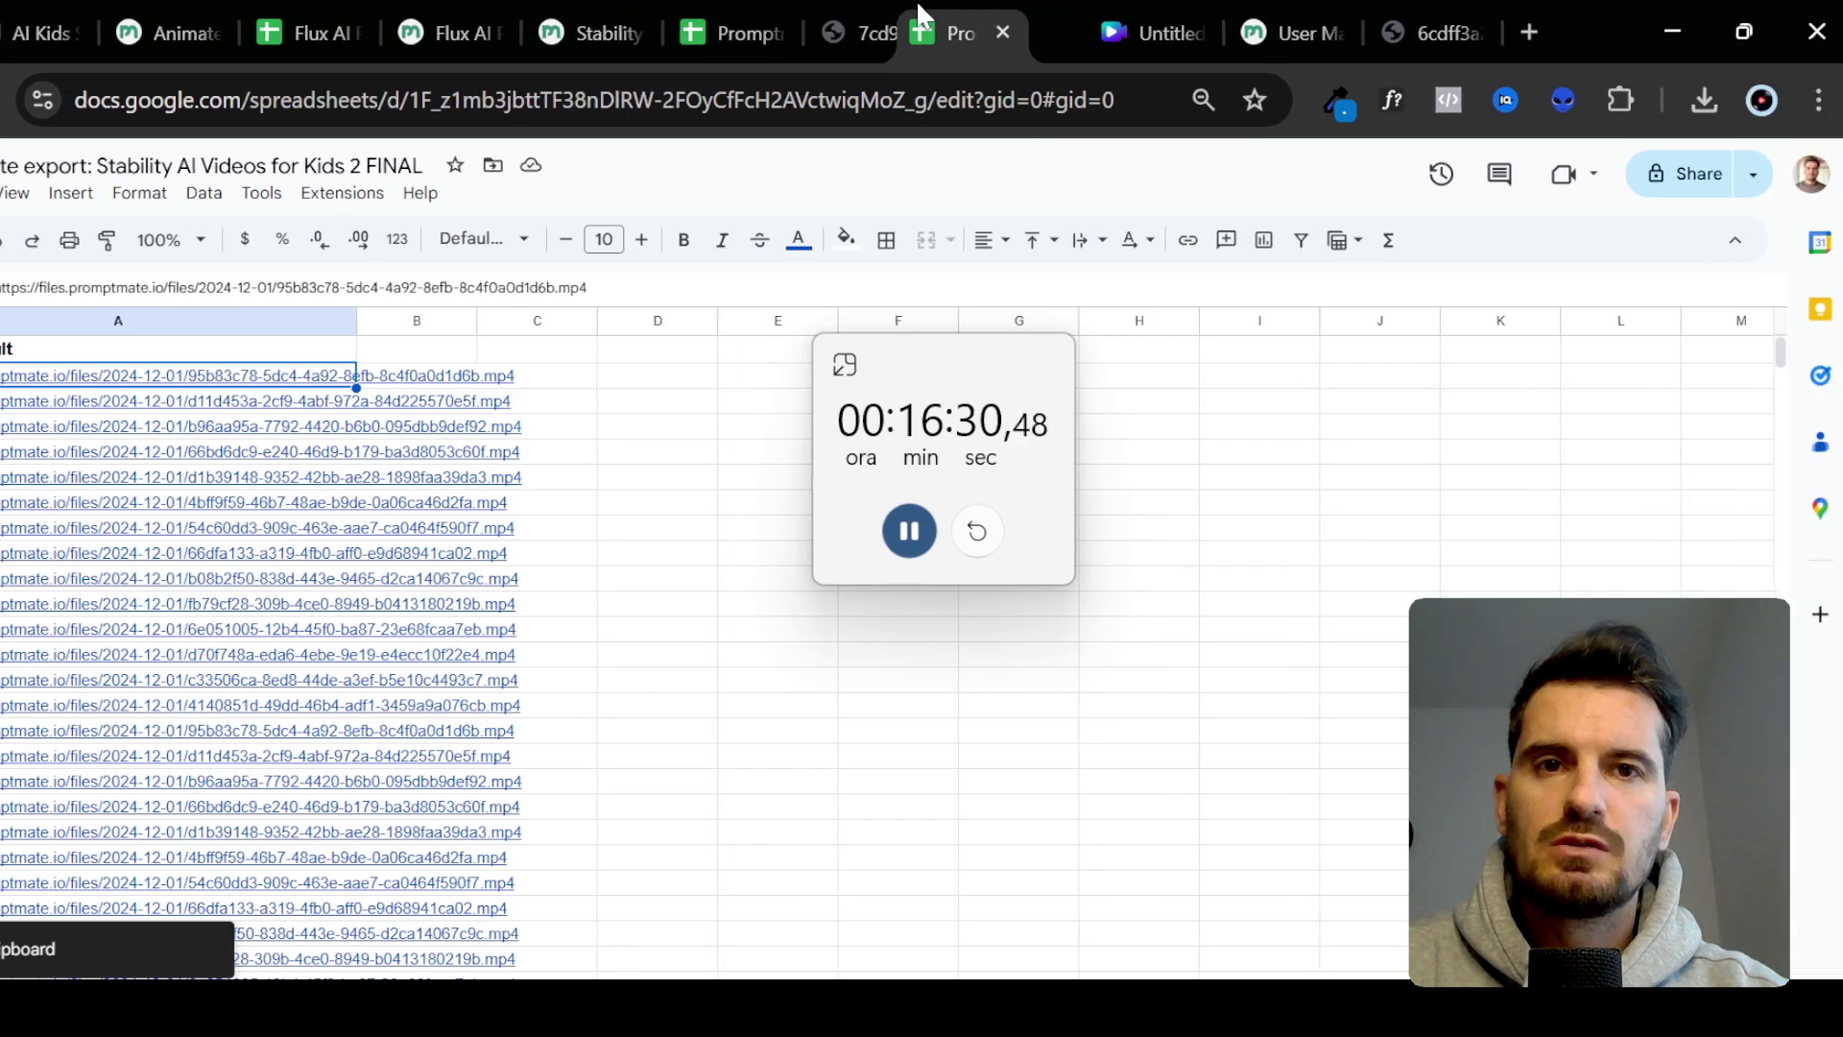
pyautogui.click(1032, 33)
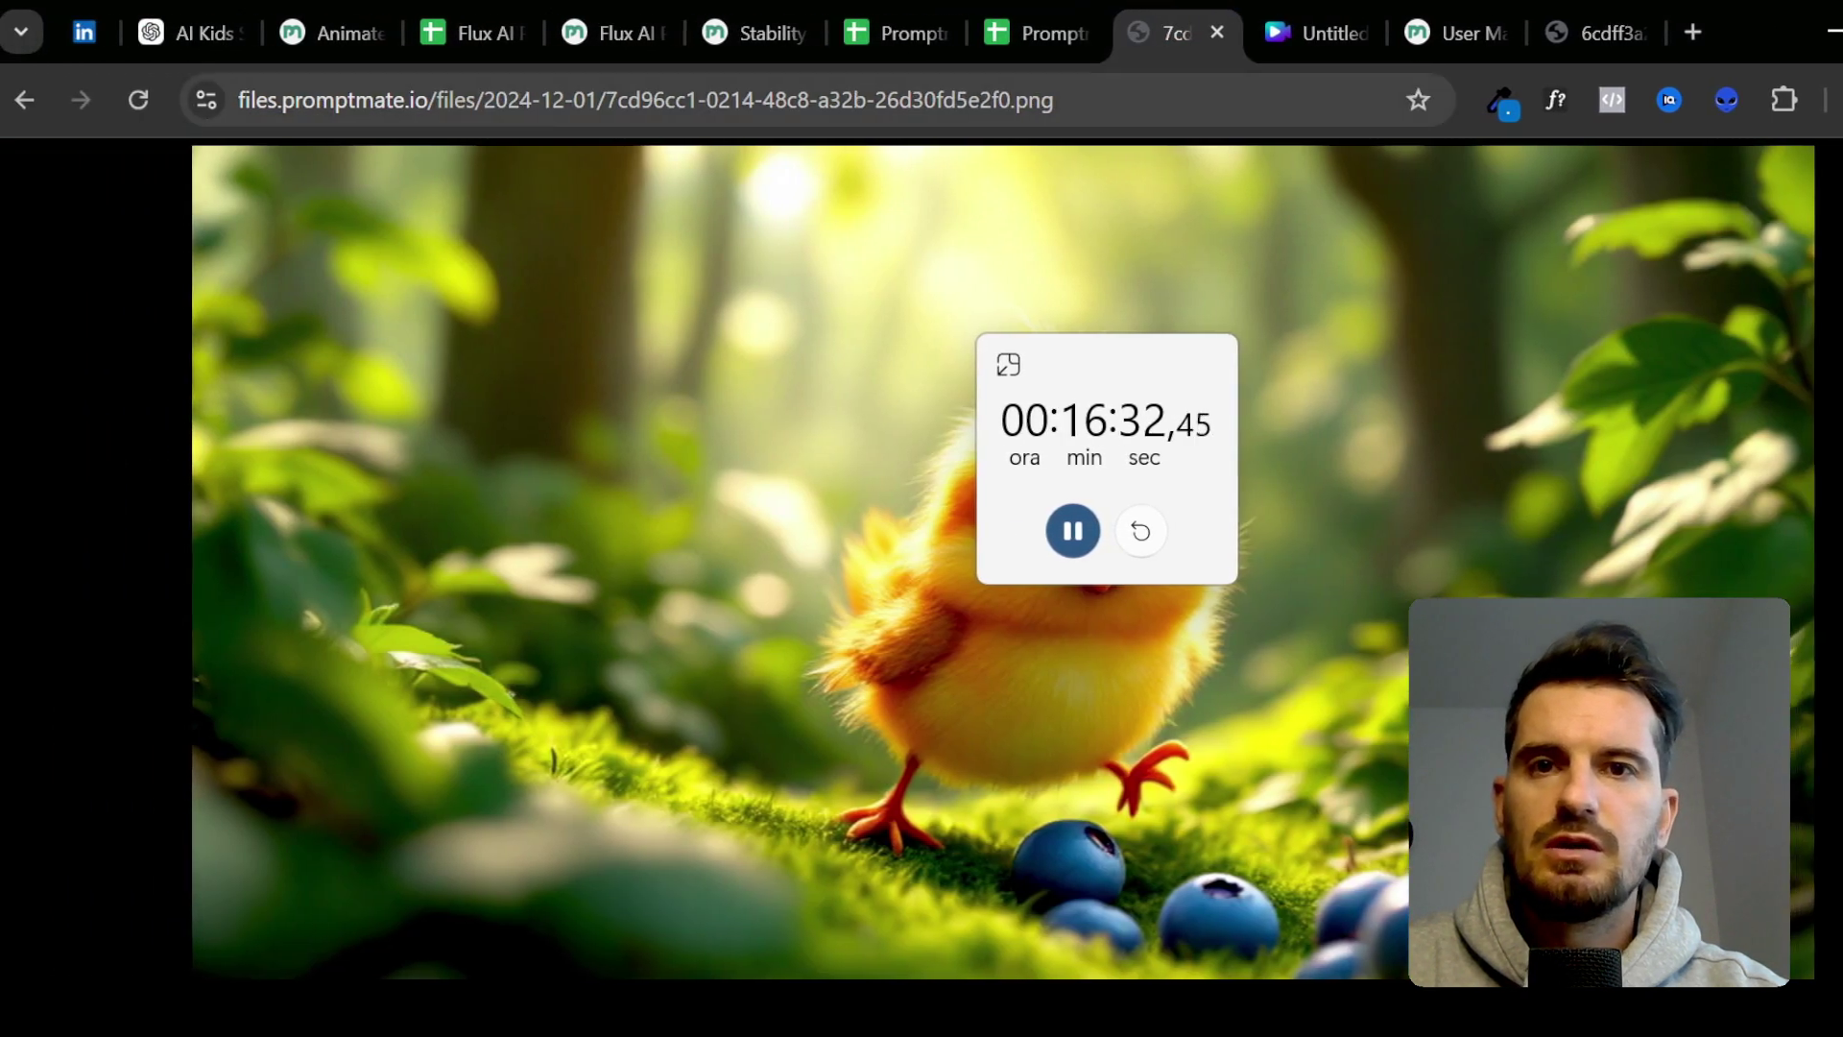
pyautogui.hotkey('ctrl', 'l')
pyautogui.hotkey('ctrl', 'v')
pyautogui.press('Return')
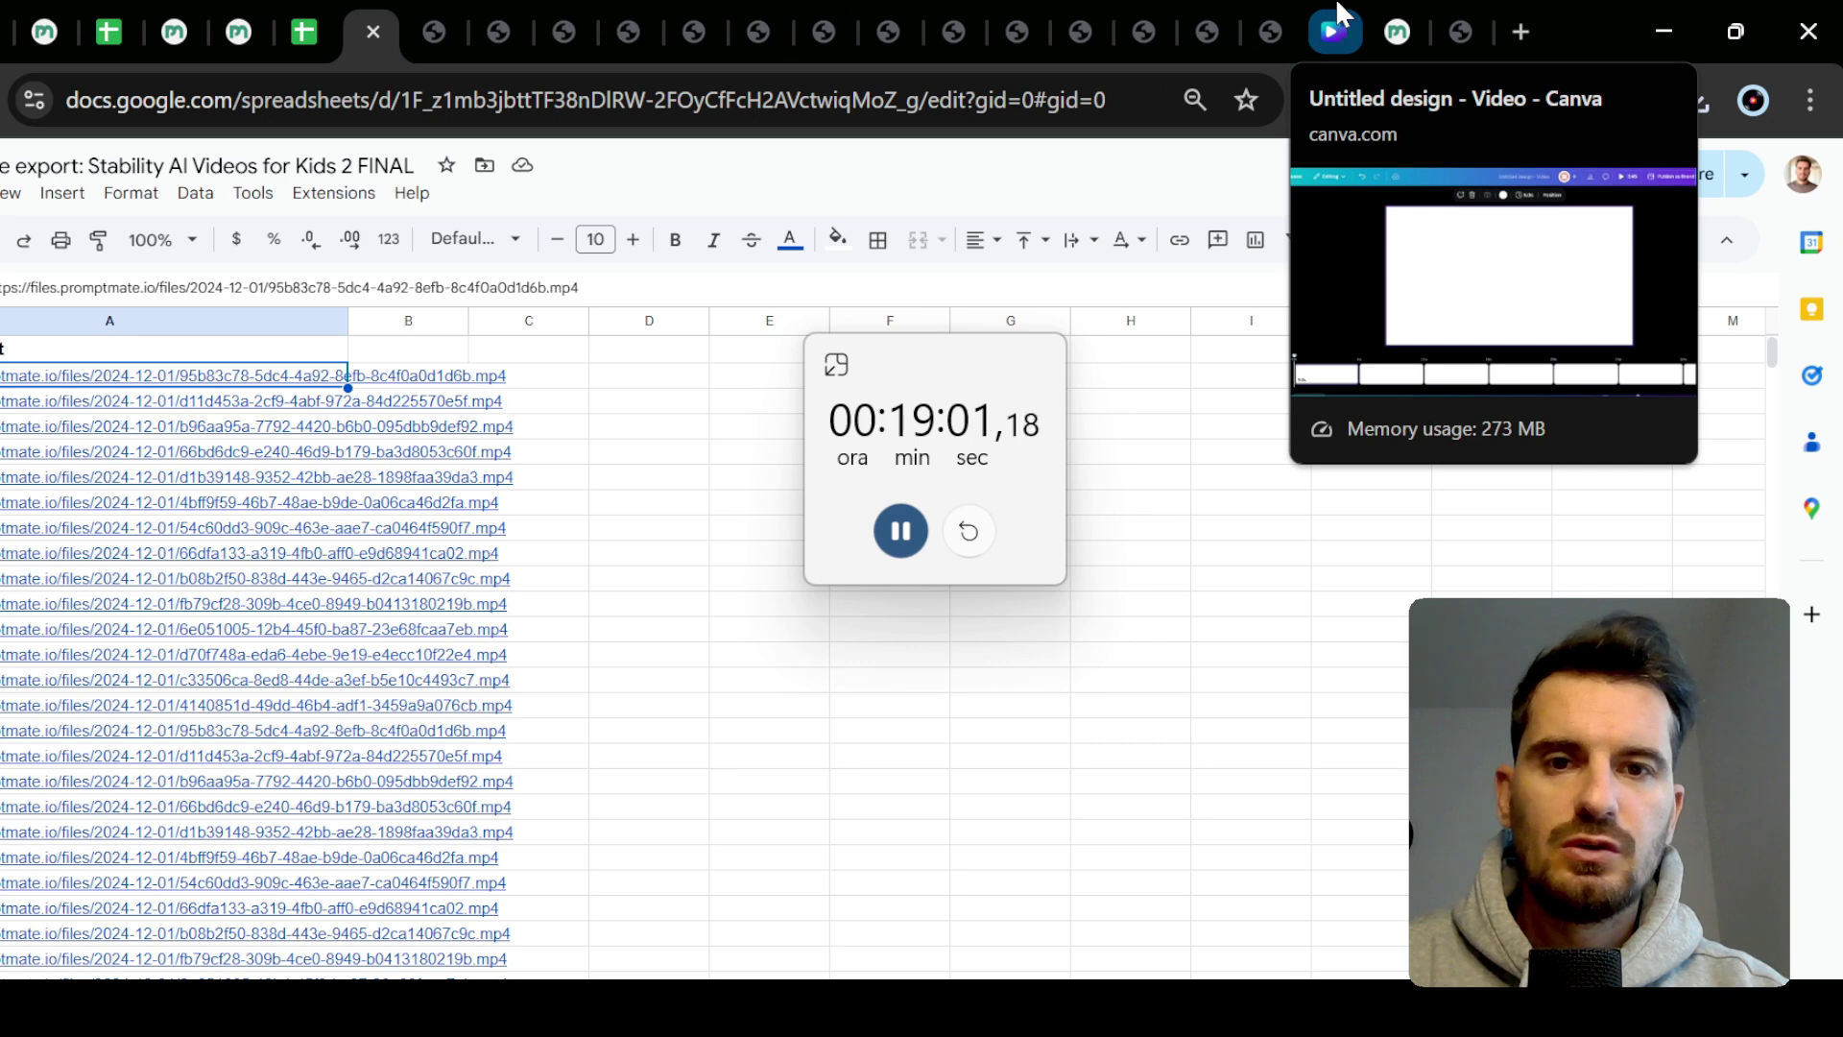
# - Switch to the untitled Canva video, select the newly downloaded video files in the Downloads folder and upload them into the design
pyautogui.click(1332, 8)
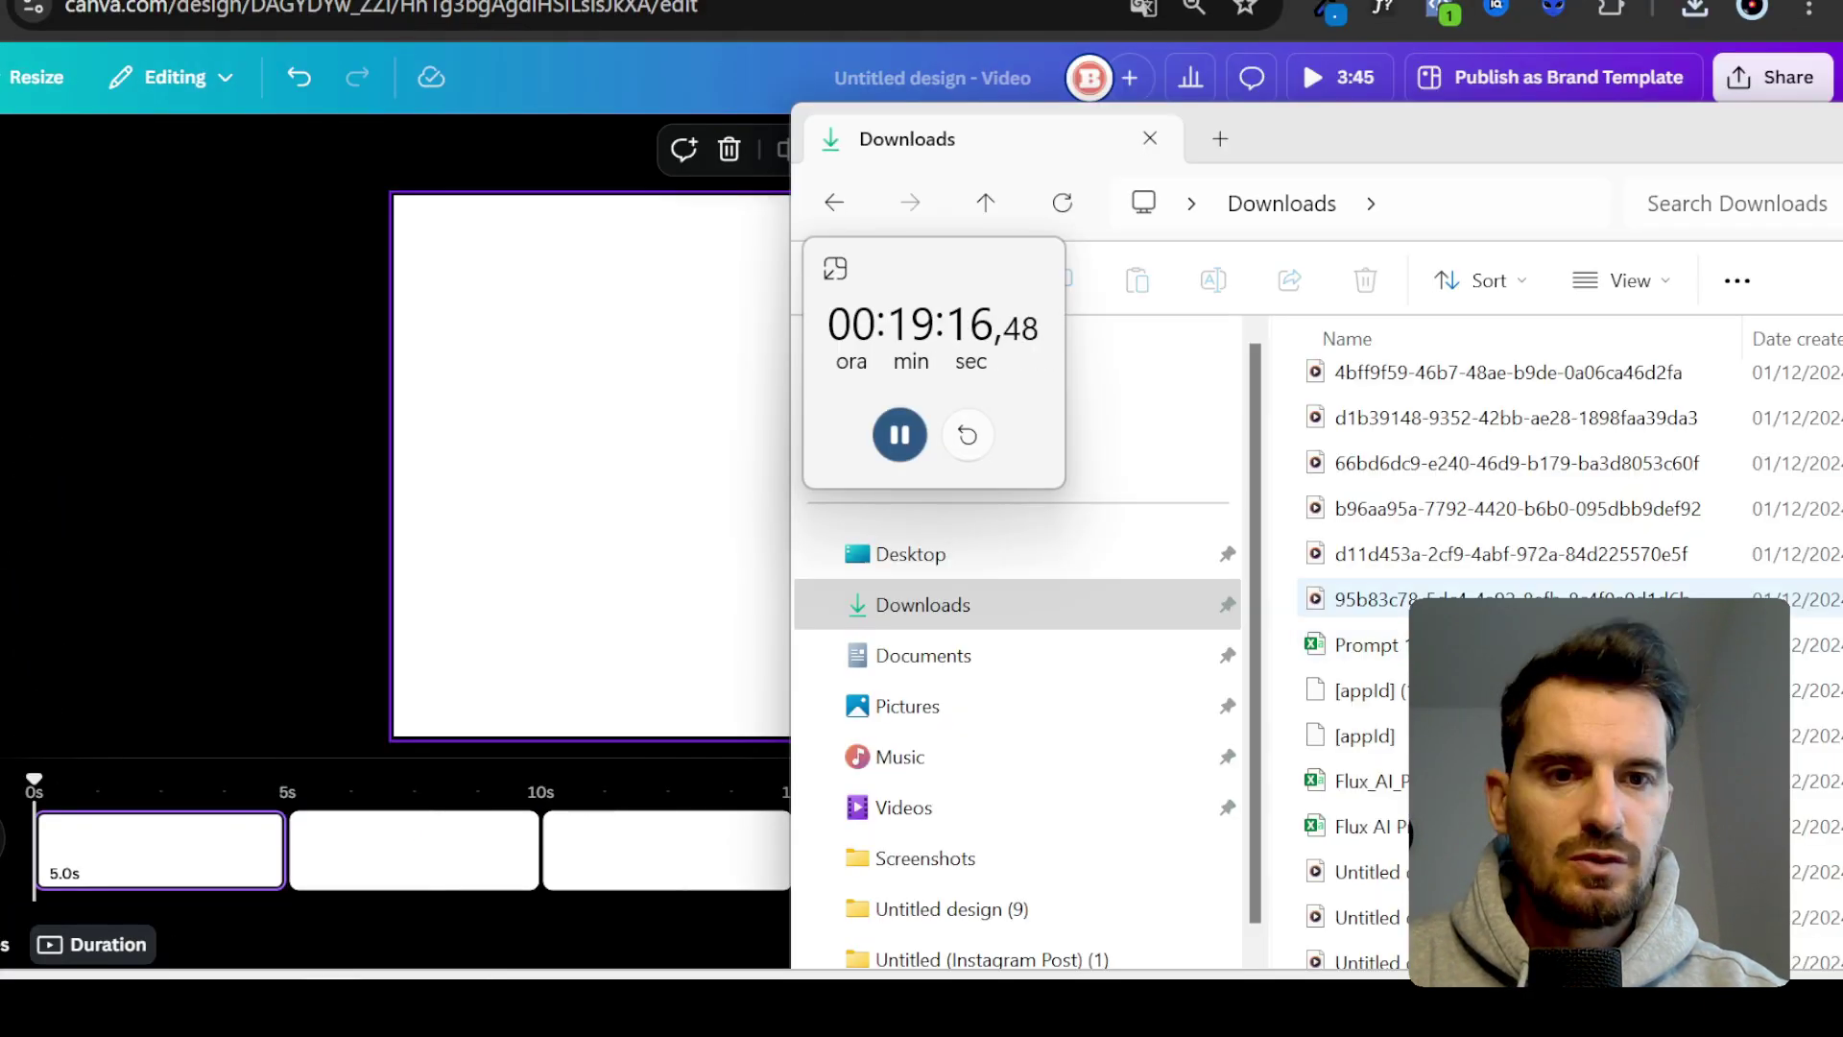
pyautogui.hotkey('shift', 'Up')
pyautogui.hotkey('shift', 'Up')
pyautogui.hotkey('shift', 'Up')
pyautogui.hotkey('shift', 'Up')
pyautogui.hotkey('shift', 'Up')
pyautogui.hotkey('shift', 'Up')
pyautogui.hotkey('shift', 'Up')
pyautogui.hotkey('shift', 'Up')
pyautogui.hotkey('shift', 'Up')
pyautogui.hotkey('shift', 'Up')
pyautogui.hotkey('shift', 'Up')
pyautogui.hotkey('shift', 'Up')
pyautogui.hotkey('shift', 'Up')
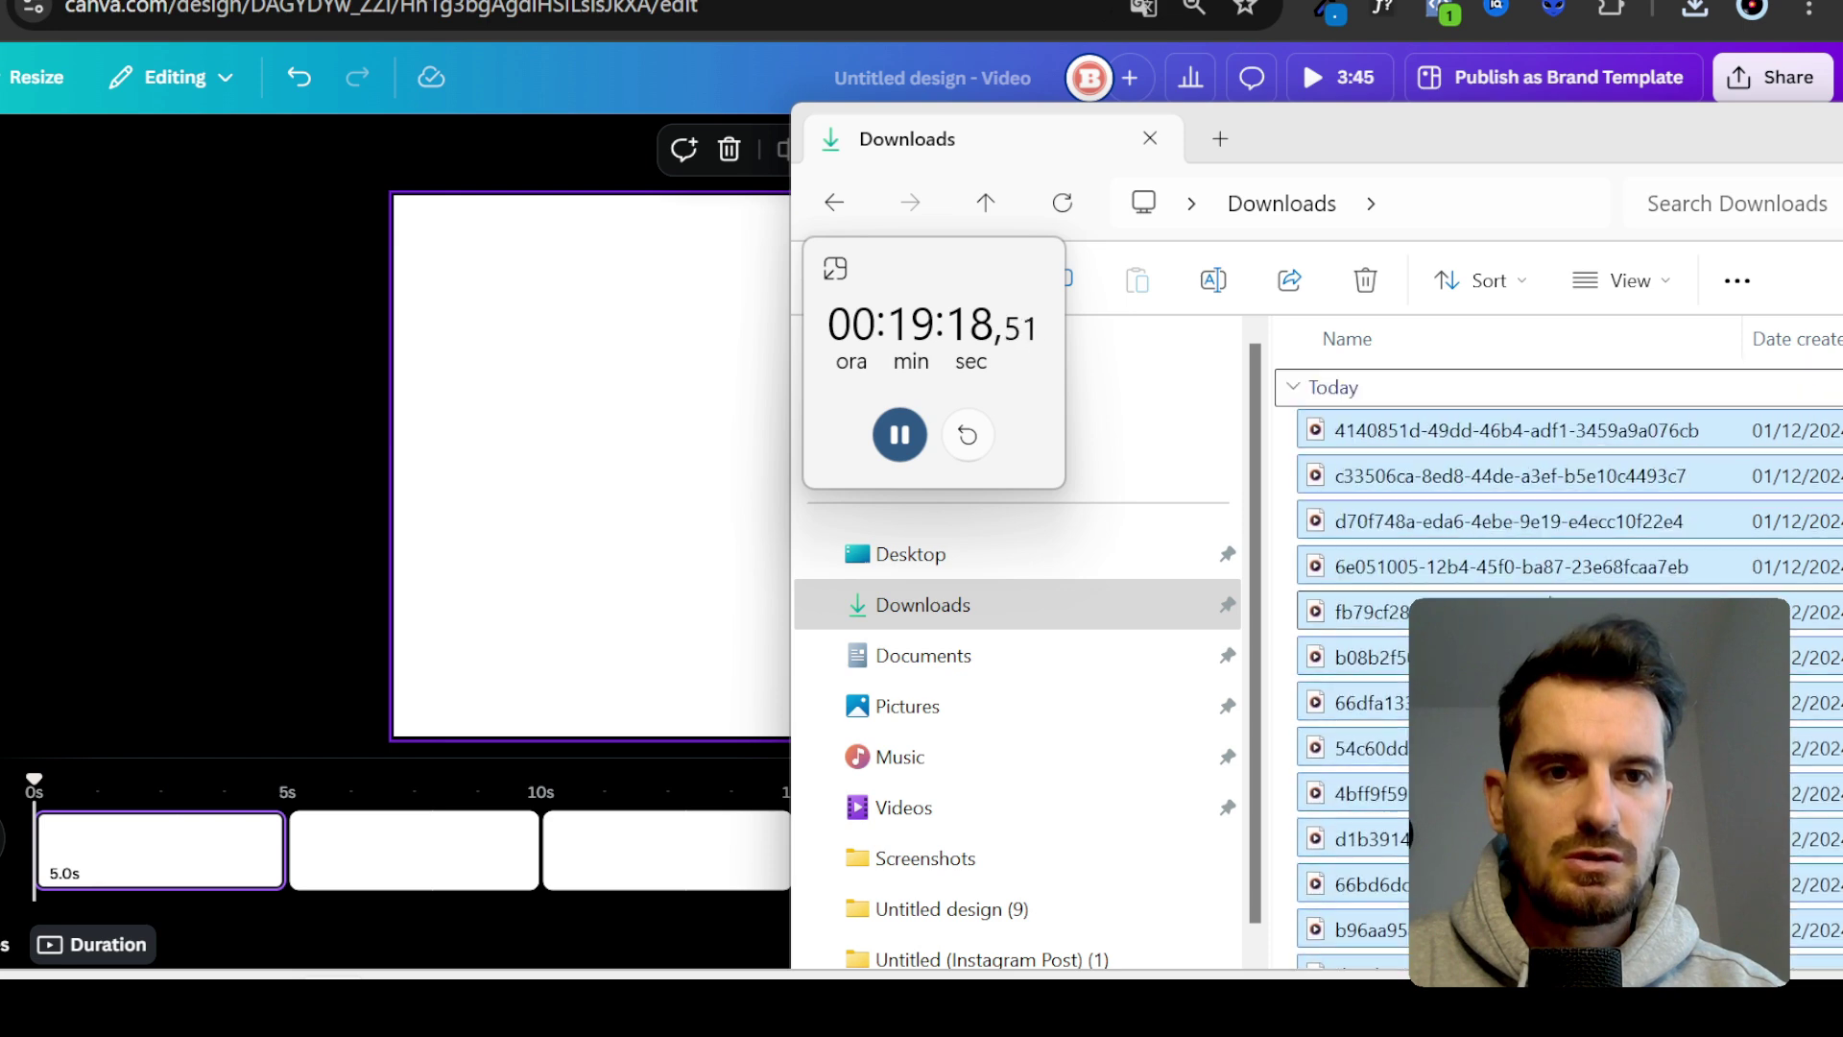
pyautogui.moveTo(1383, 518); pyautogui.dragTo(186, 524)
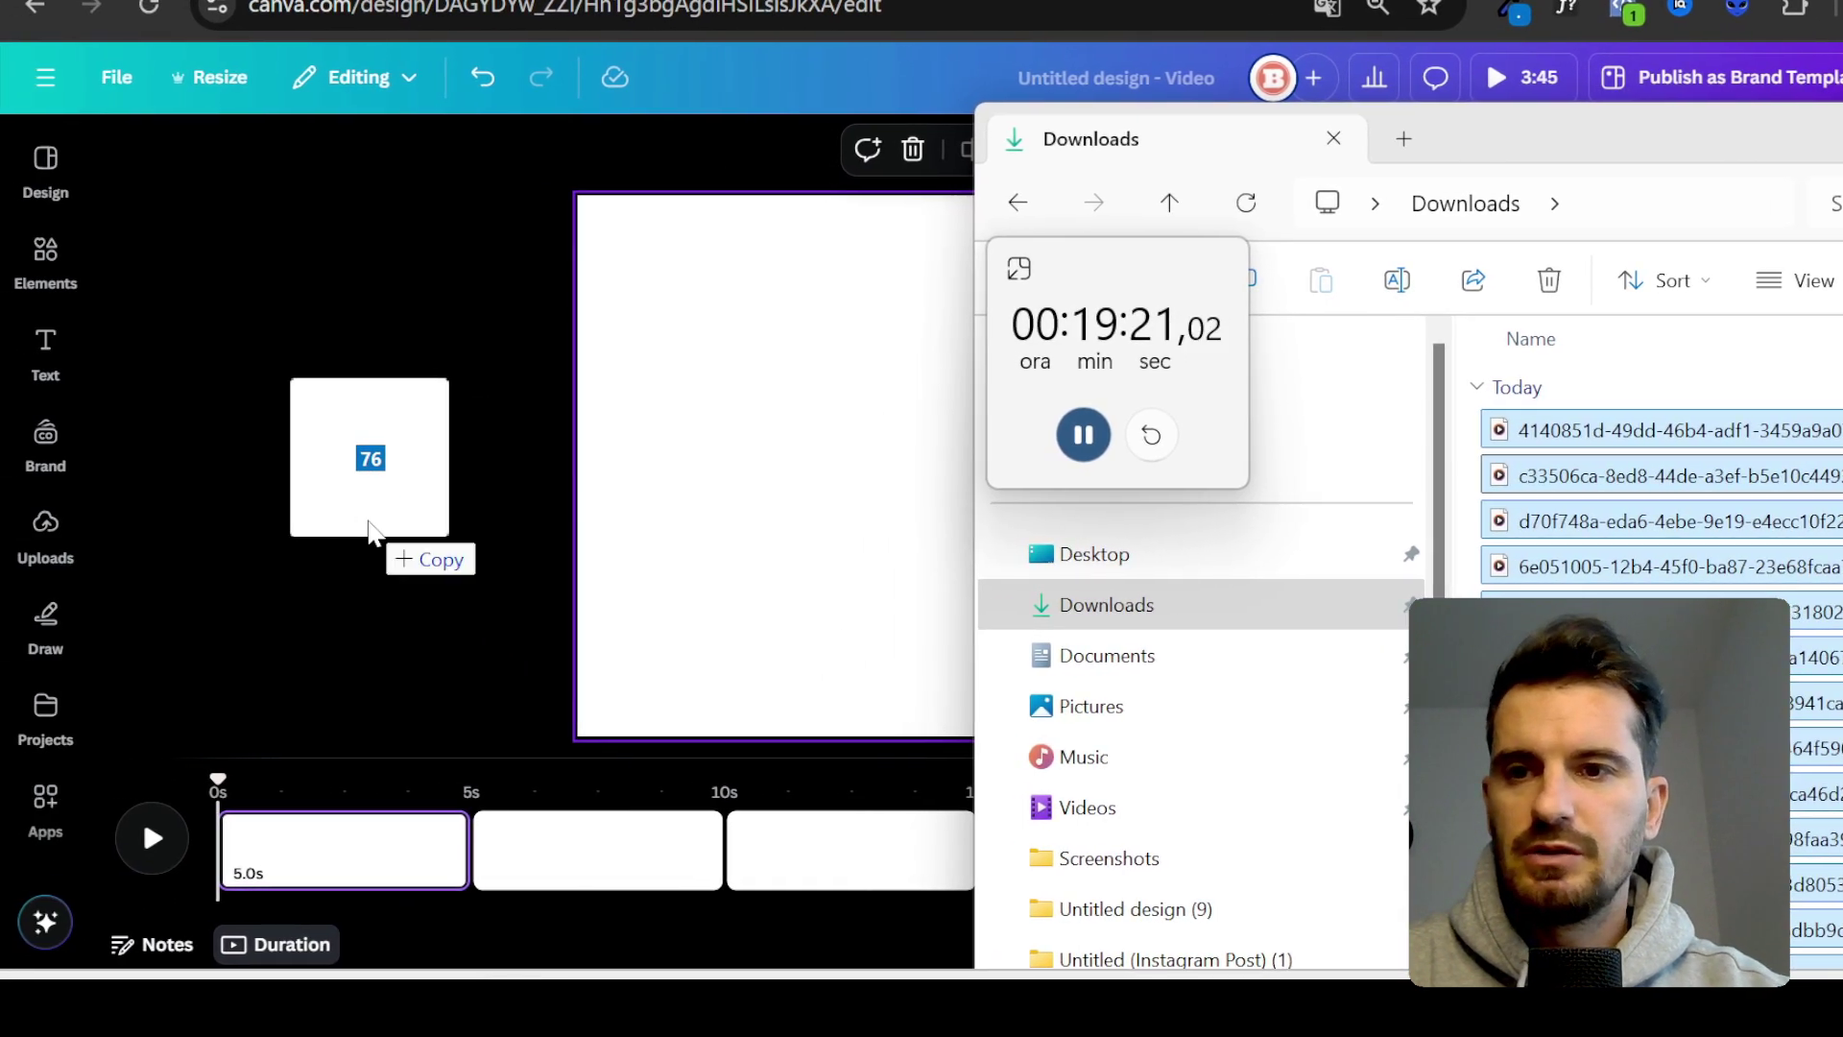
pyautogui.moveTo(369, 531); pyautogui.dragTo(366, 531)
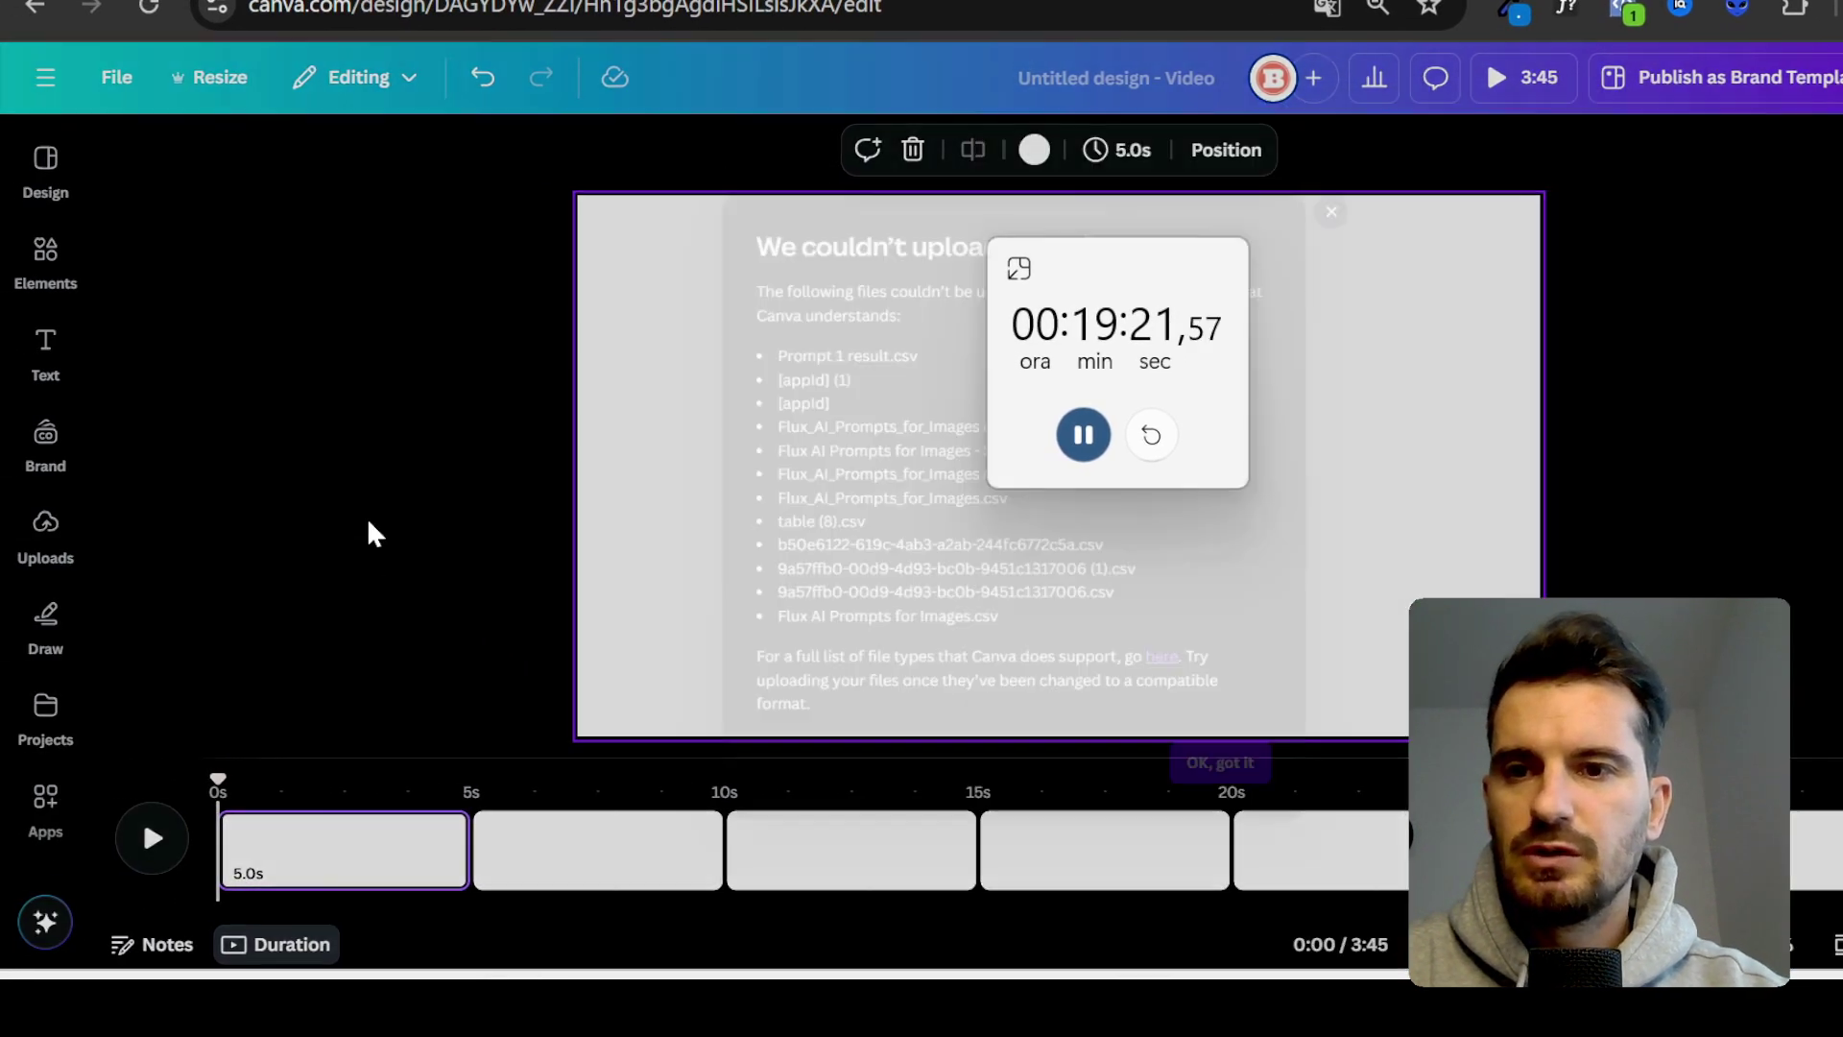